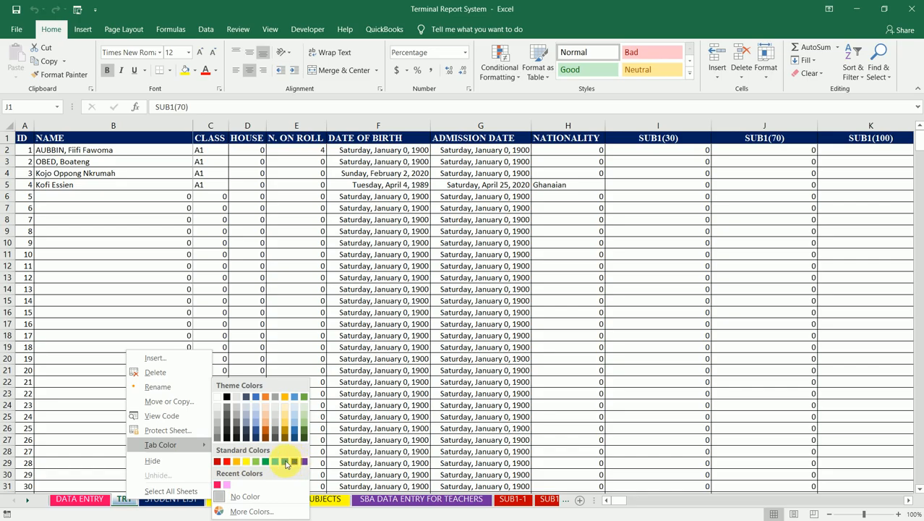
Set the TR1 sheet's tab color to the standard light blue.
left_click(275, 463)
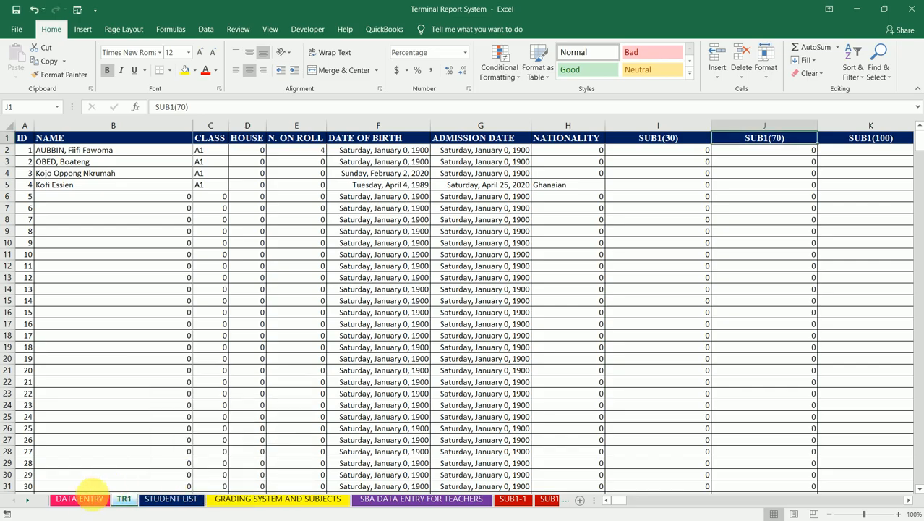
left_click(81, 499)
left_click(124, 500)
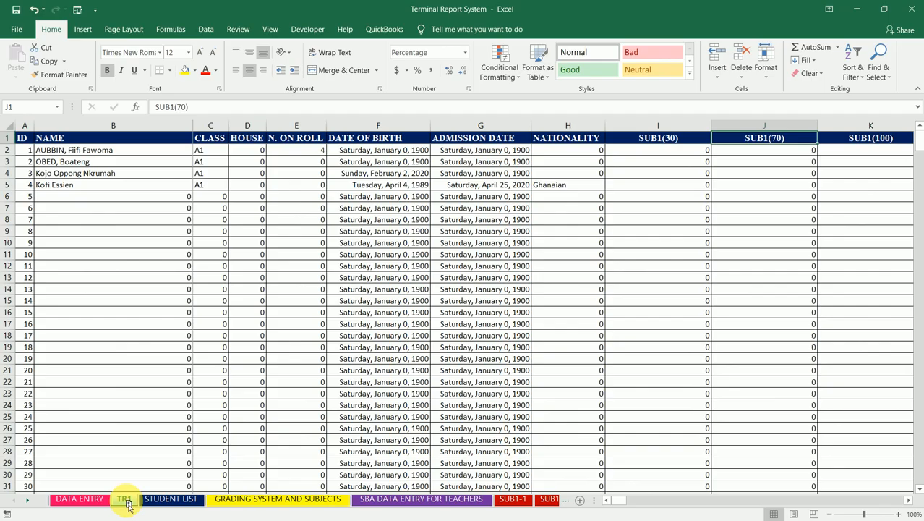
Duplicate the TR1 sheet directly after itself, and create a copy of TR1 (2) placed before TR1 (2).
left_click_drag(128, 505, 154, 492)
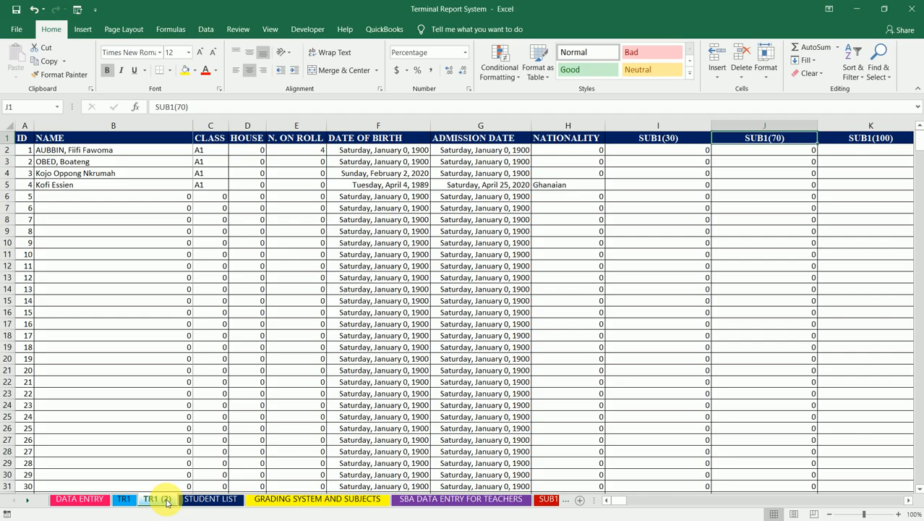
right_click(167, 502)
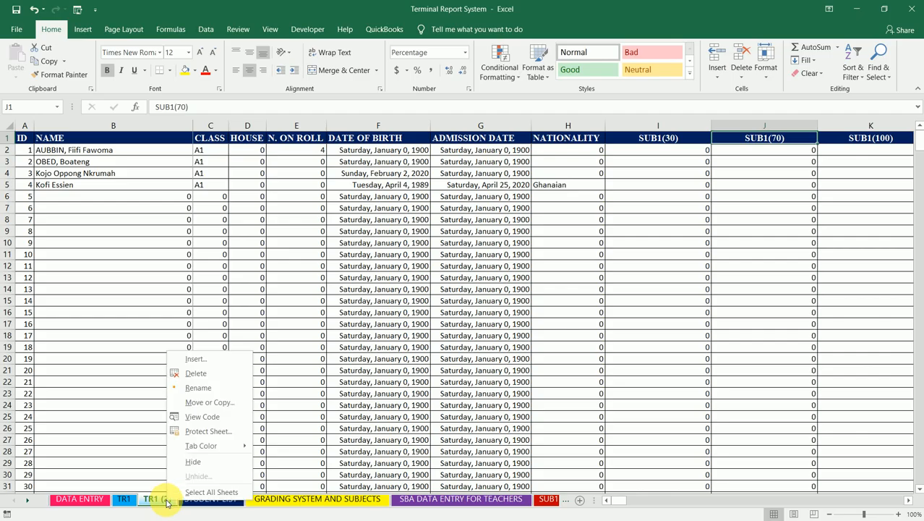
left_click(208, 402)
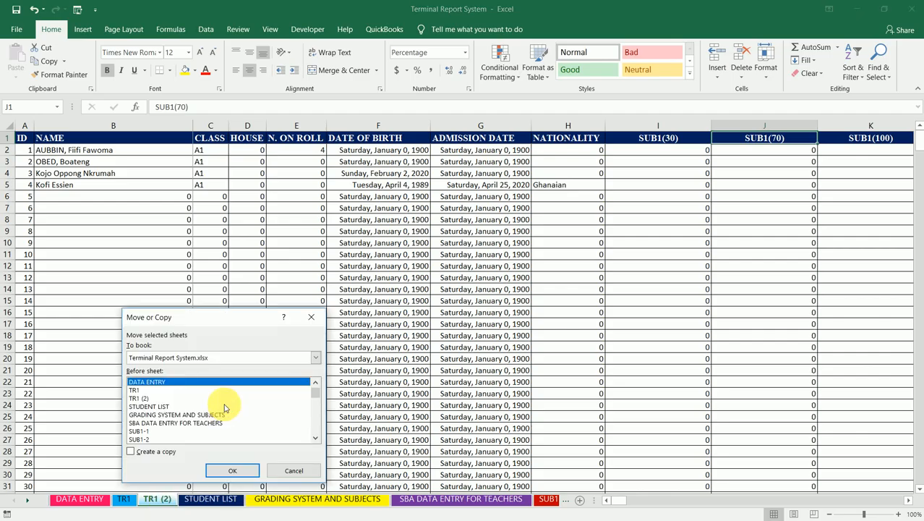
left_click(144, 398)
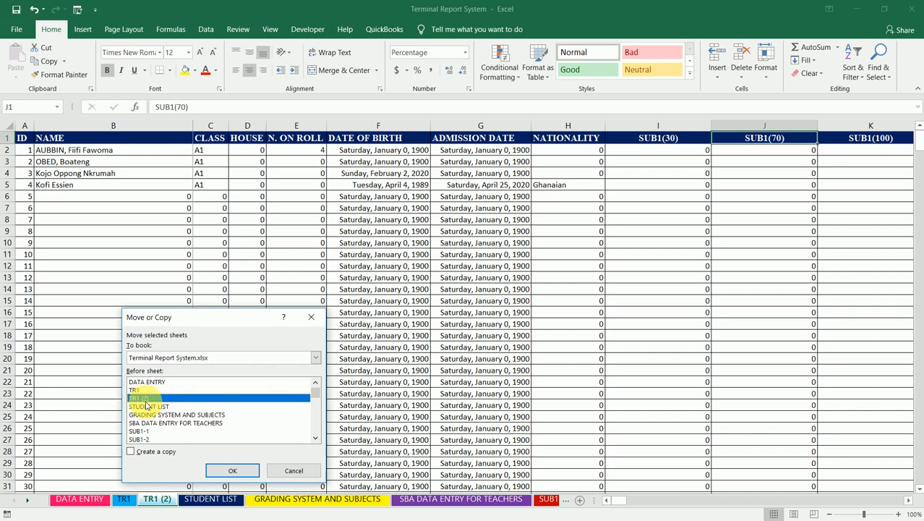
left_click(131, 451)
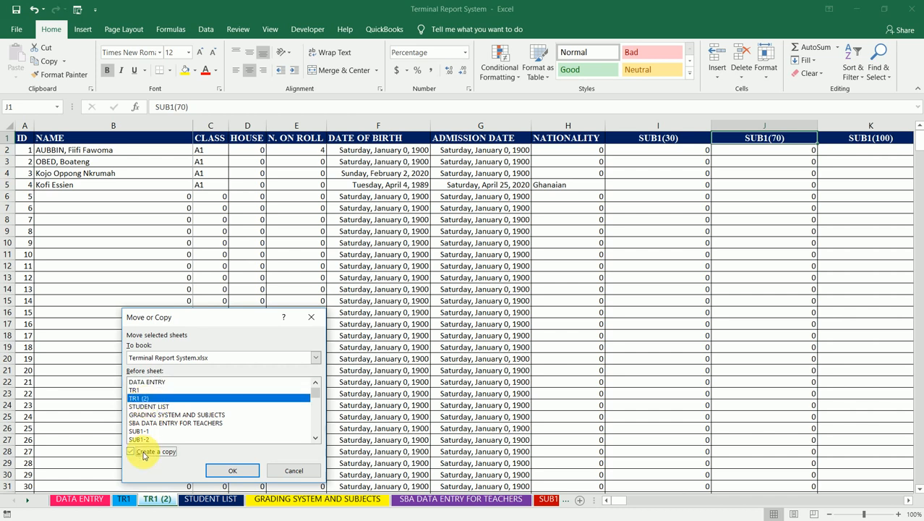
left_click(232, 471)
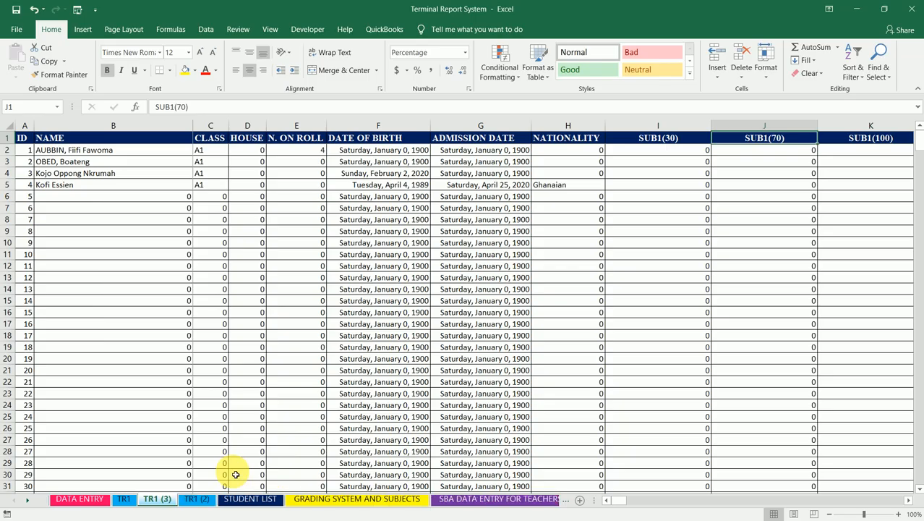
Duplicate the TR1 copies six more times, placing sheets TR1 (4) through TR1 (9) in order before STUDENT LIST.
left_click(200, 501)
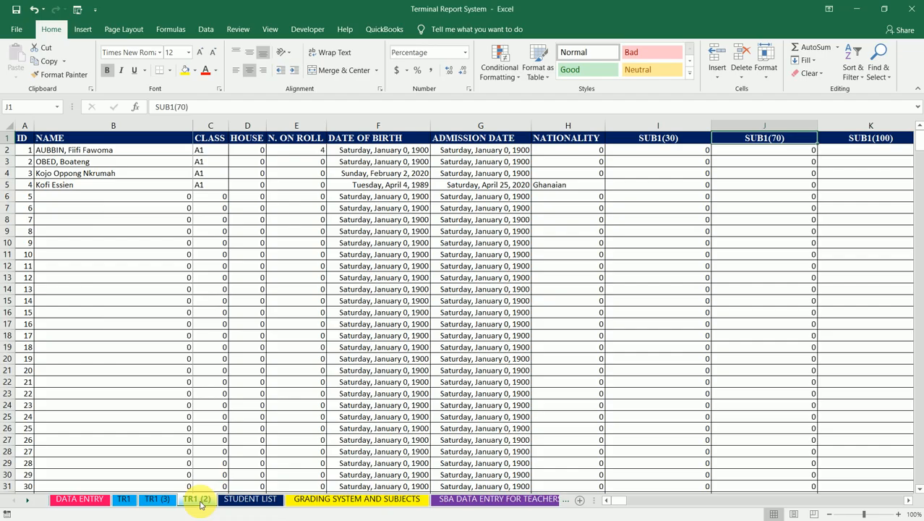
left_click_drag(201, 504, 305, 497)
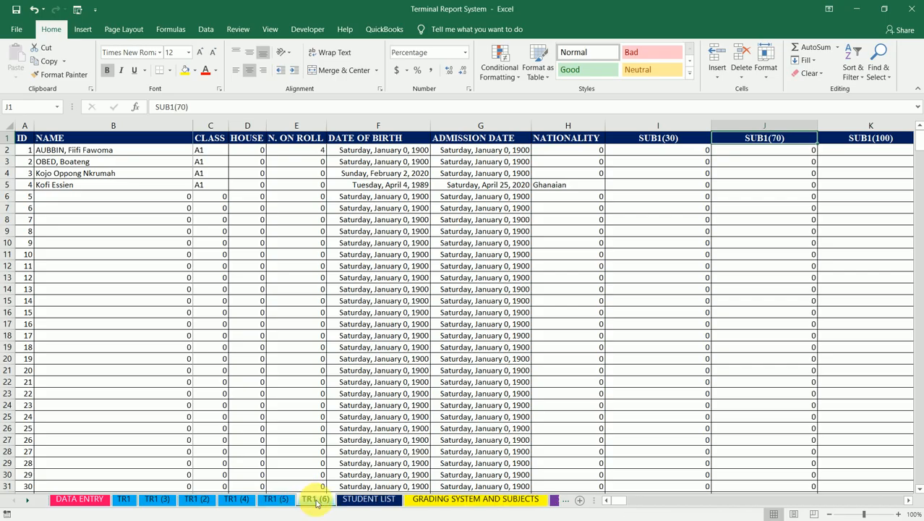
left_click_drag(316, 503, 348, 501)
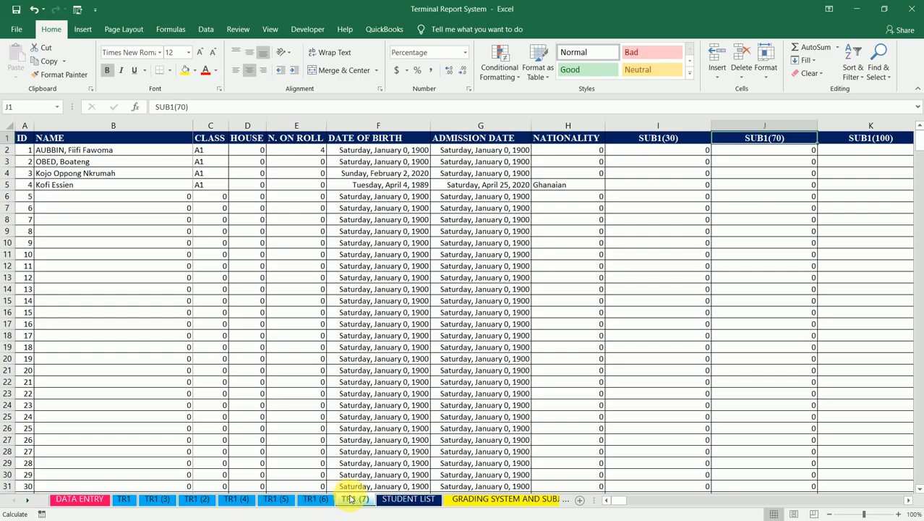
left_click_drag(362, 500, 389, 499)
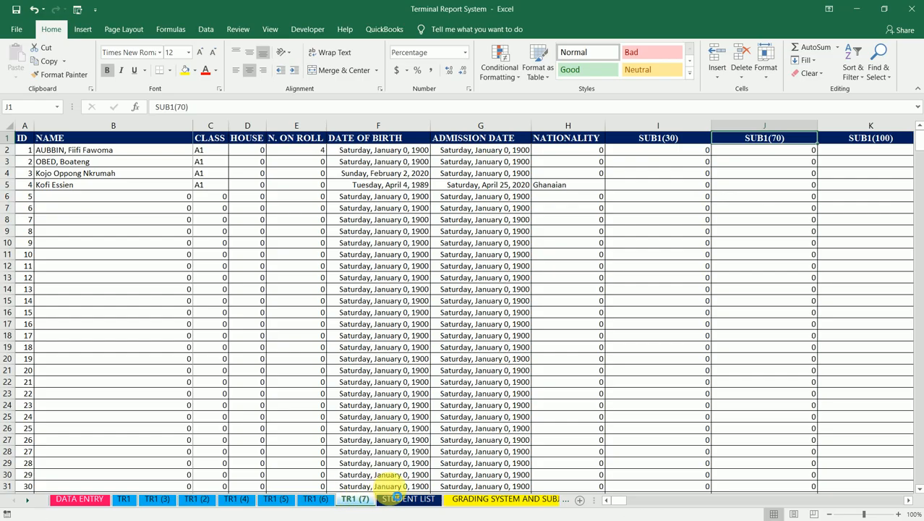
left_click_drag(403, 504, 428, 499)
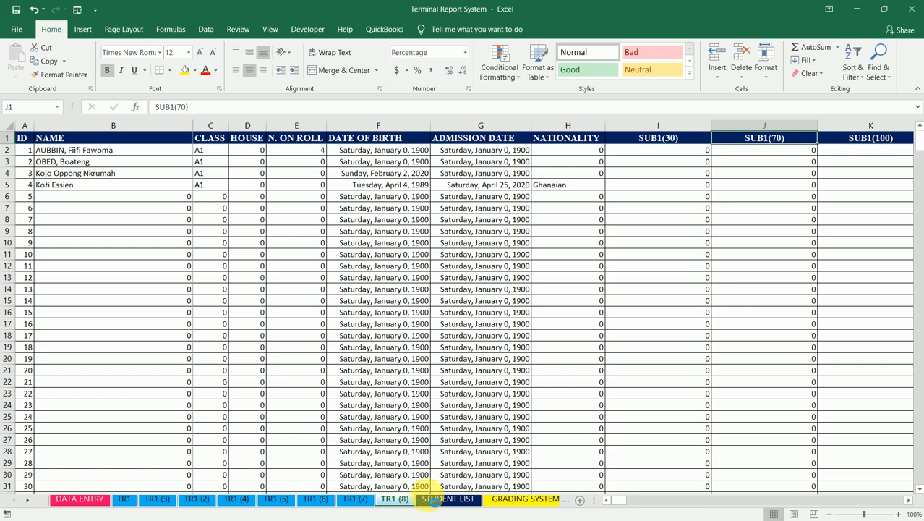
Rename the sheet TR1 (3) as TR2.
left_click(164, 501)
double_click(163, 500)
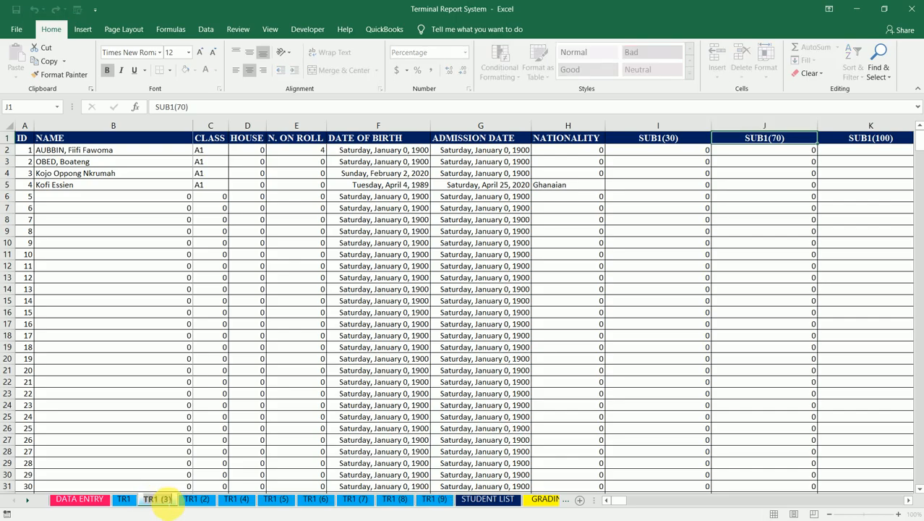
key("Right")
key("BackSpace")
key("BackSpace")
key("BackSpace")
key("BackSpace")
key("BackSpace")
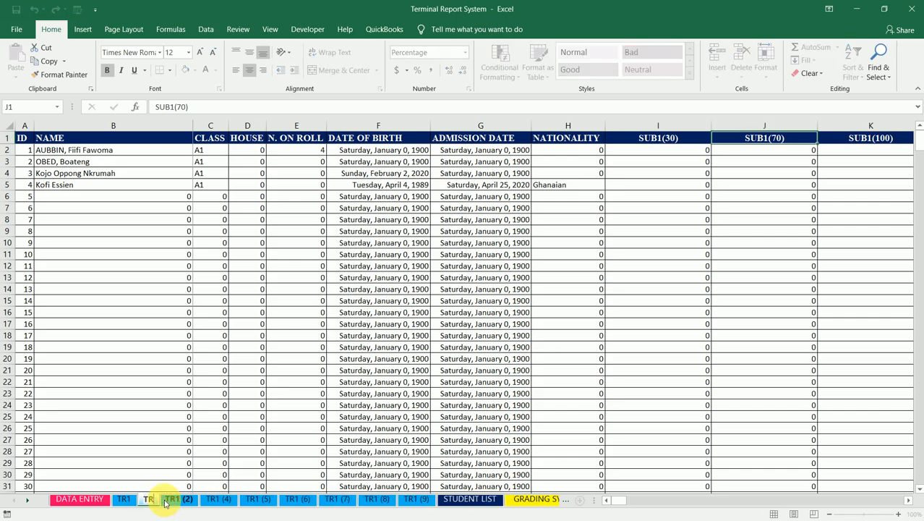
type("2")
key("Return")
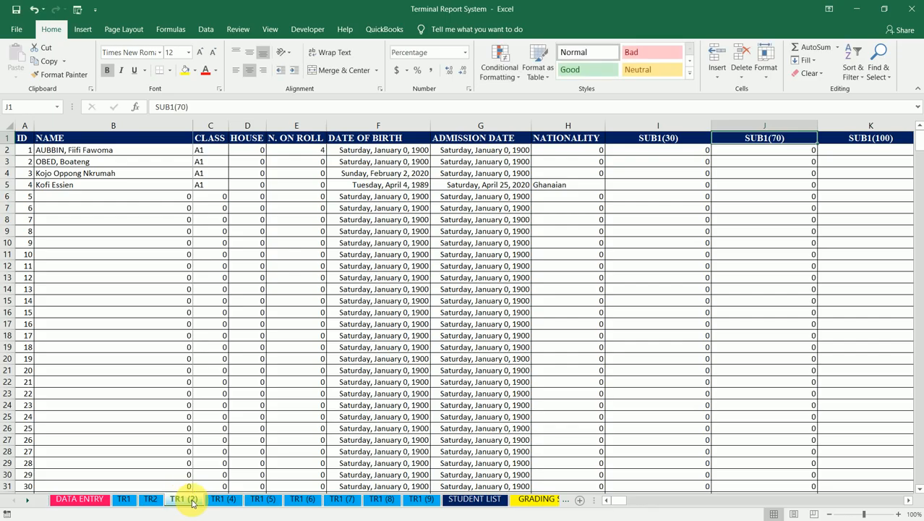
Rename the sheet TR1 (2) as TR3.
double_click(186, 500)
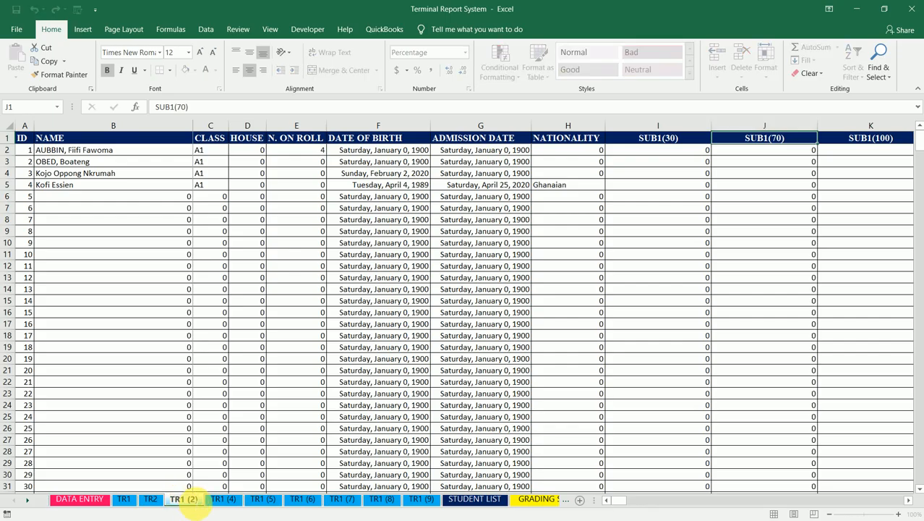
key("BackSpace")
key("BackSpace")
key("BackSpace")
key("BackSpace")
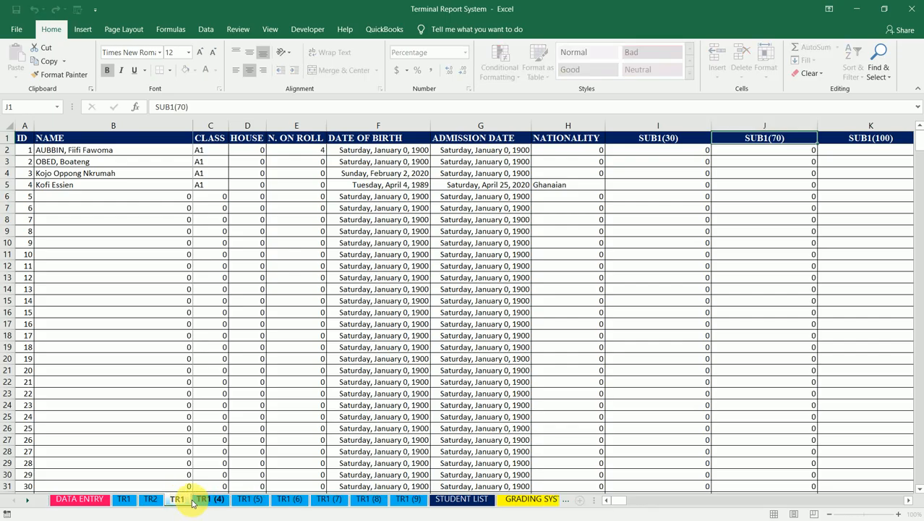
key("BackSpace")
type("3")
Rename the sheet TR1 (4) as TR4.
left_click(214, 500)
left_click(213, 500)
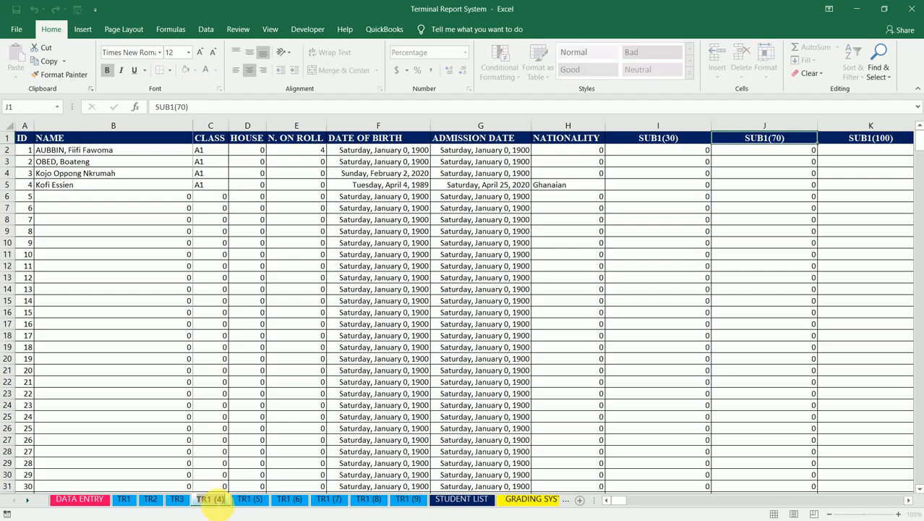
key("Right")
key("BackSpace")
key("BackSpace")
key("BackSpace")
key("BackSpace")
key("BackSpace")
type("4")
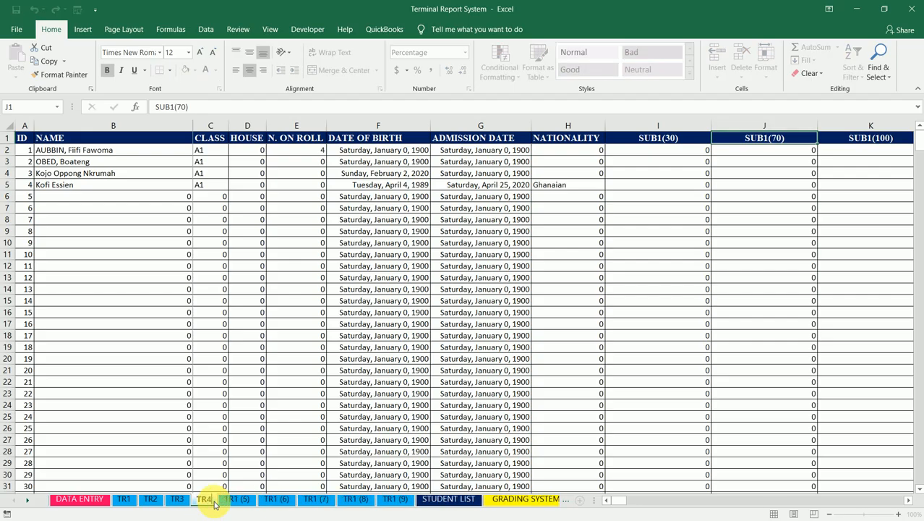
key("Return")
Rename the sheet TR1 (5) as TR5.
left_click(235, 505)
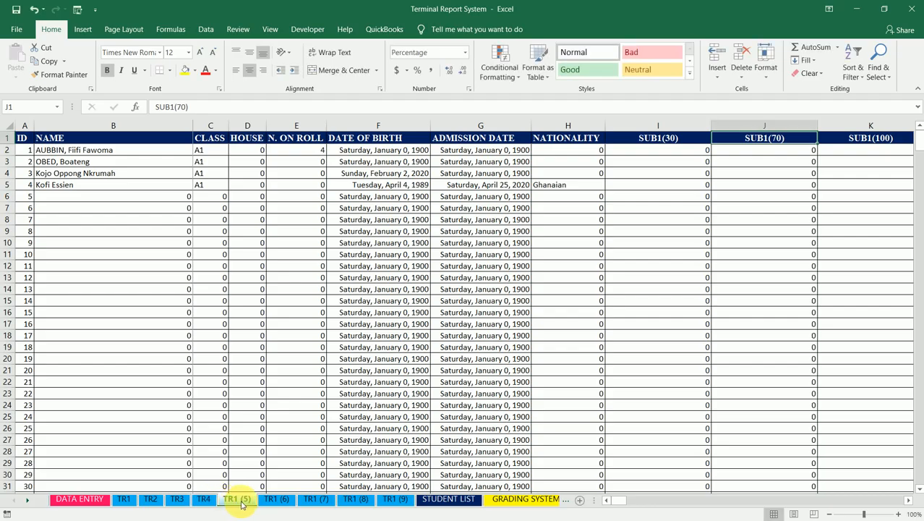
double_click(242, 504)
key("Right")
key("BackSpace")
key("BackSpace")
key("BackSpace")
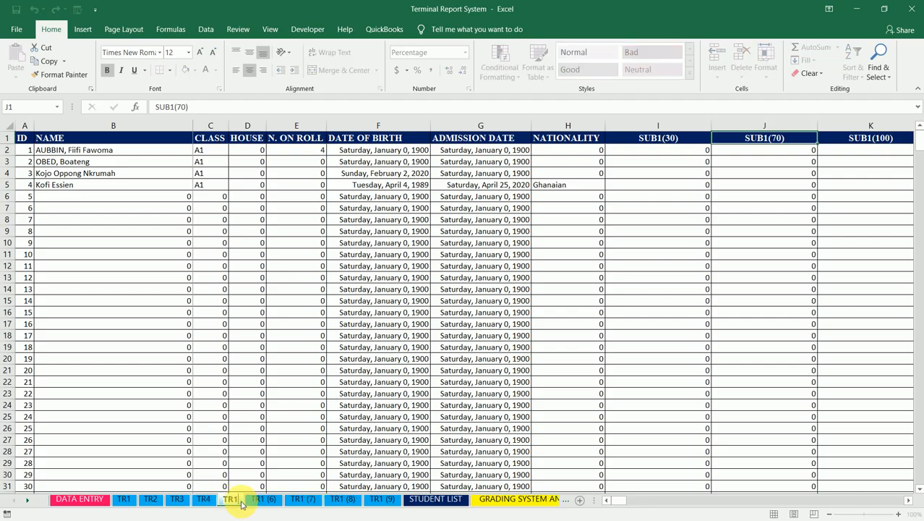
key("BackSpace")
key("BackSpace")
type("5")
key("Return")
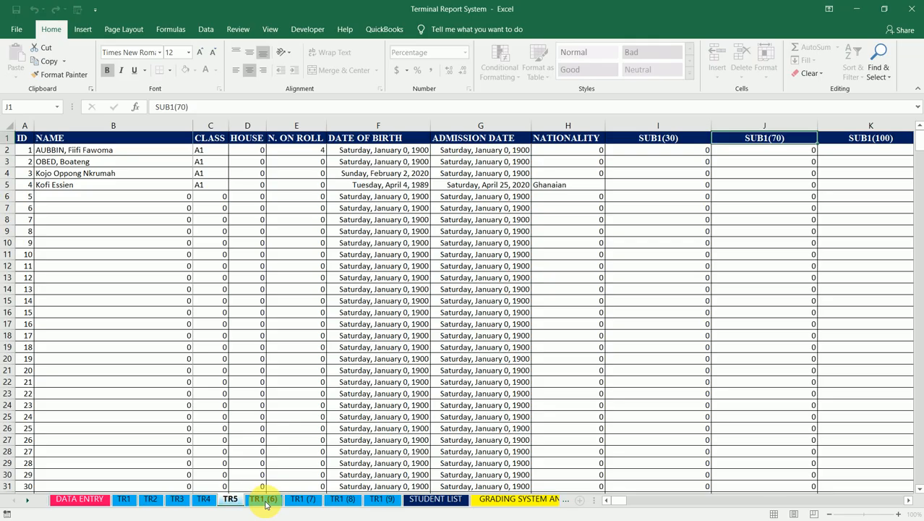
Rename the sheet TR1 (6) as TR6.
left_click(264, 501)
double_click(266, 503)
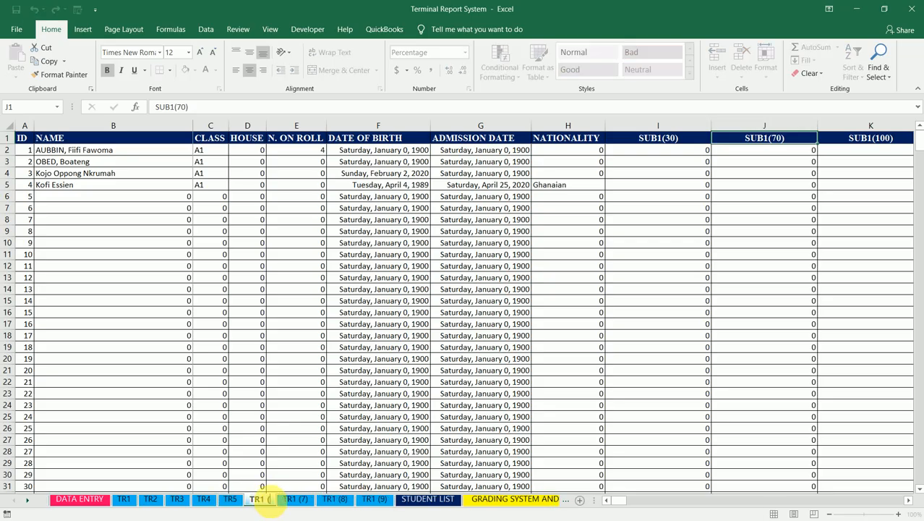
key("Right")
key("BackSpace")
key("BackSpace")
key("BackSpace")
key("BackSpace")
key("BackSpace")
type("6")
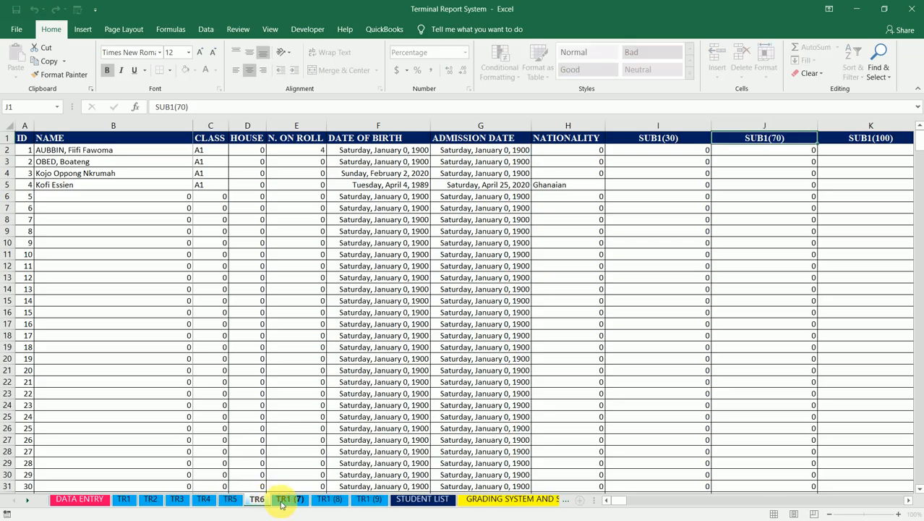
Rename the sheet TR1 (7) as TR7.
left_click(293, 501)
double_click(297, 499)
key("Right")
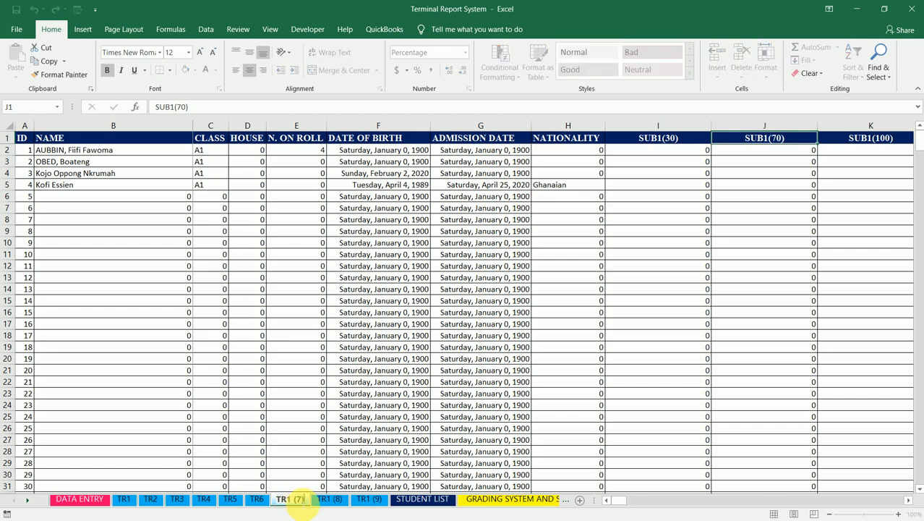
key("BackSpace")
key("BackSpace")
key("BackSpace")
key("BackSpace")
key("BackSpace")
type("7")
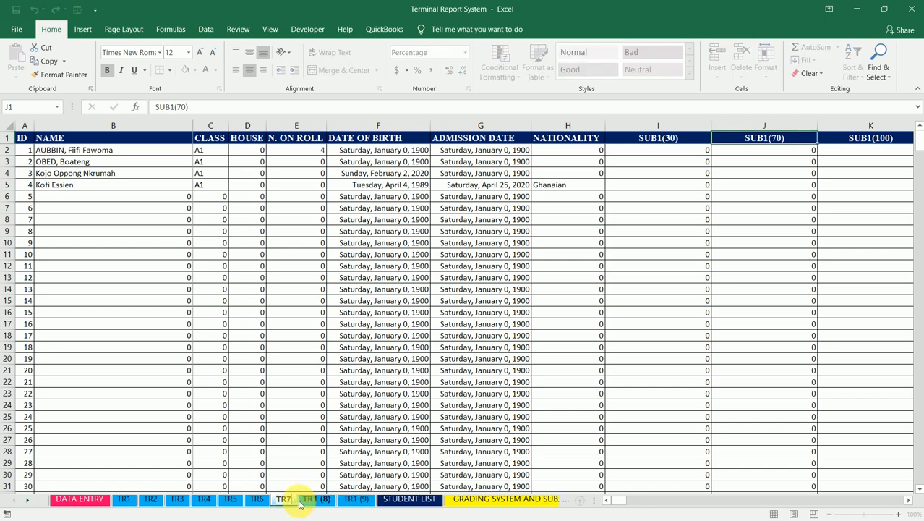
Rename the sheet TR1 (8) as TR8.
left_click(325, 503)
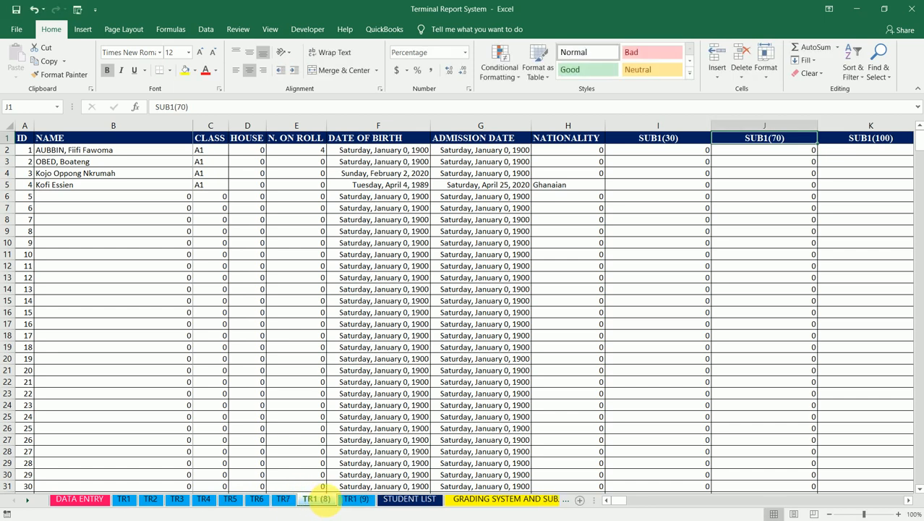
double_click(322, 500)
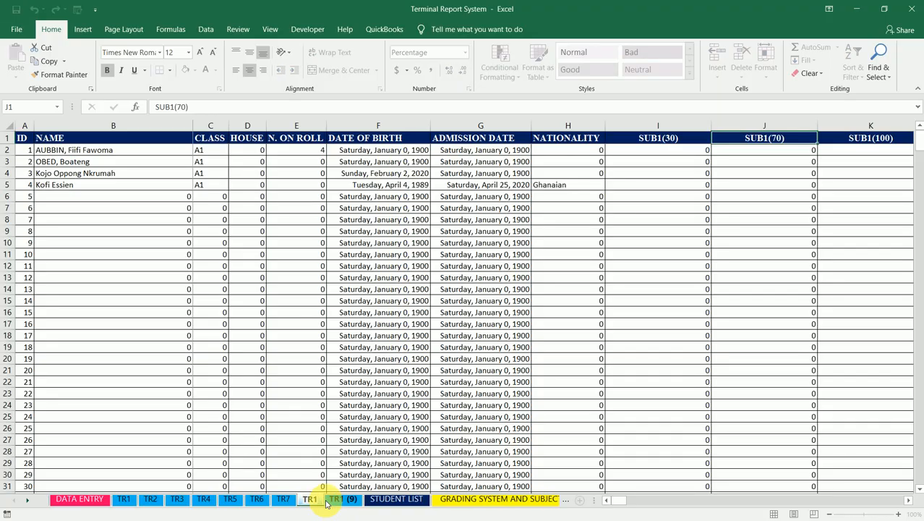
key("BackSpace")
type("8")
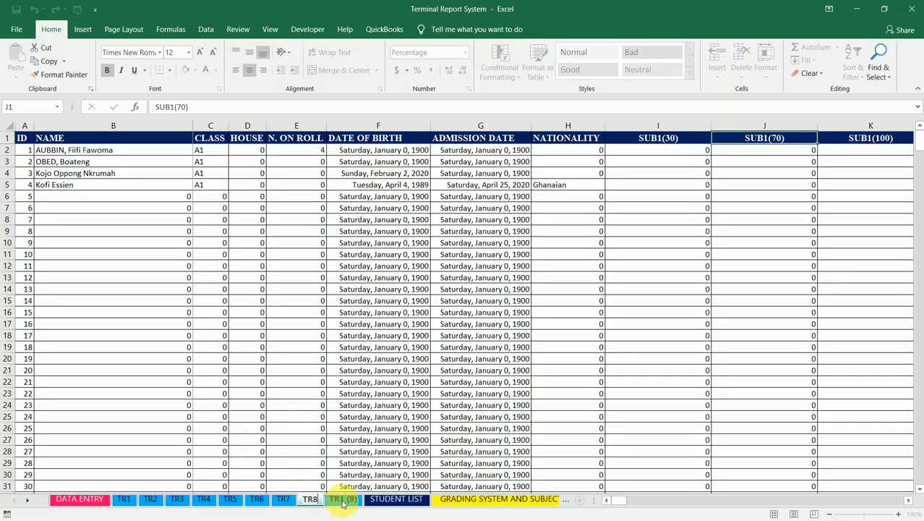
Rename the sheet TR1 (9) as TR9.
left_click(343, 499)
double_click(345, 499)
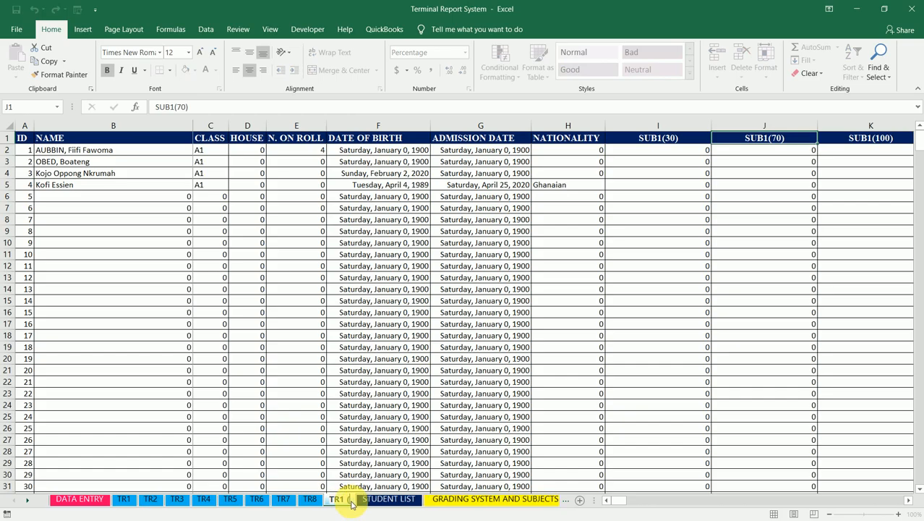
key("BackSpace")
key("BackSpace")
key("BackSpace")
key("BackSpace")
key("BackSpace")
type("9")
key("Return")
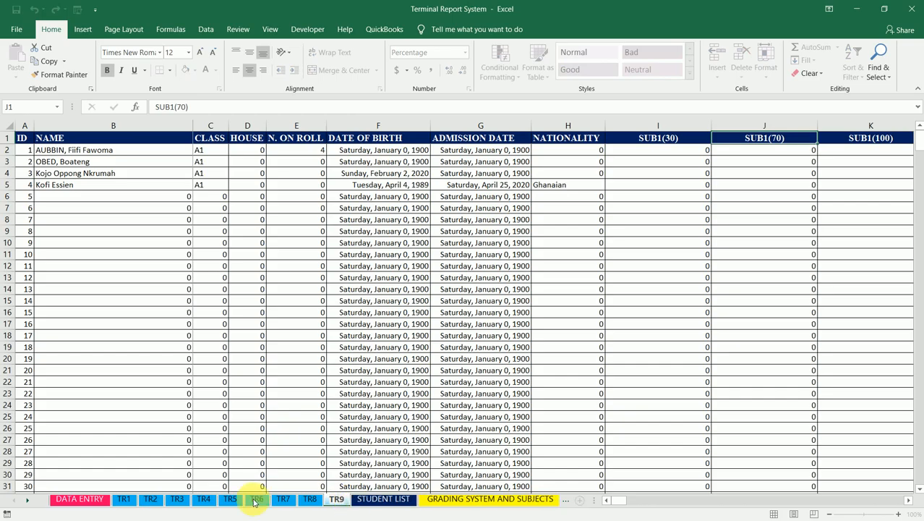
Switch to the TR2 sheet and select the first DATE OF BIRTH cell, F2, to view its formula.
left_click(132, 501)
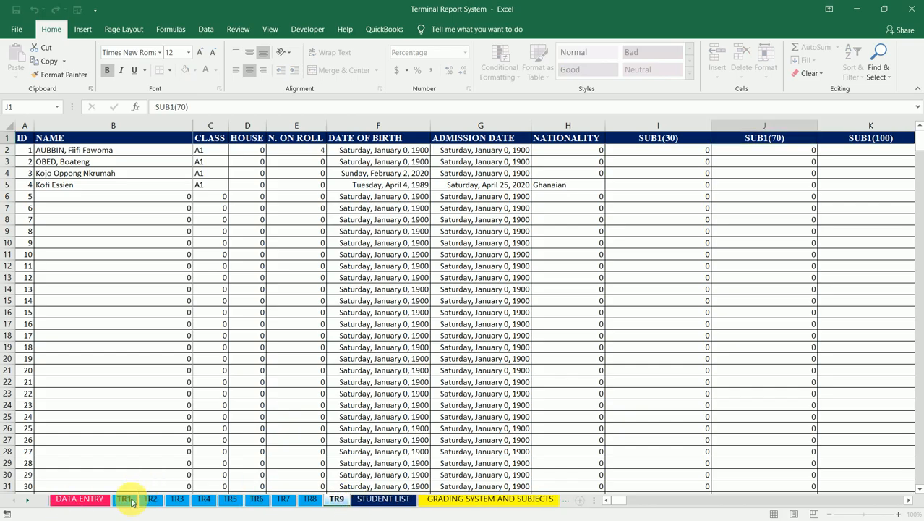
left_click(151, 499)
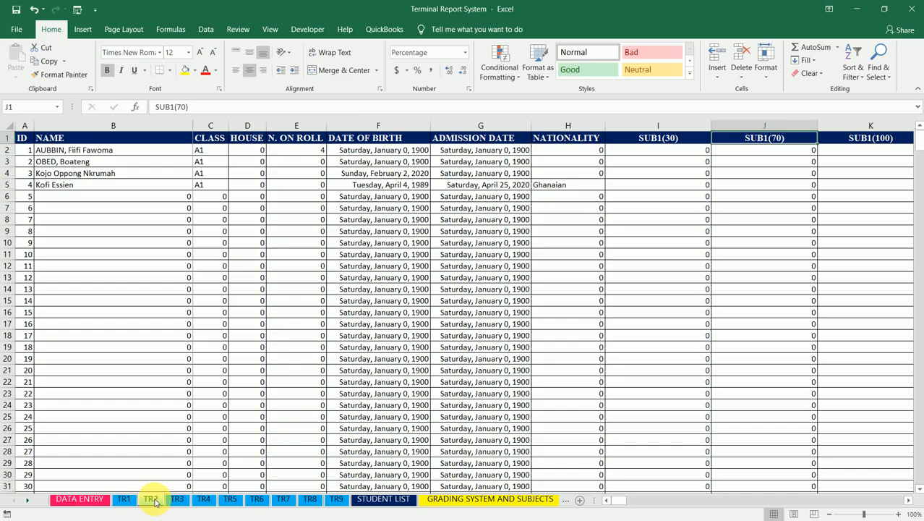
left_click(400, 150)
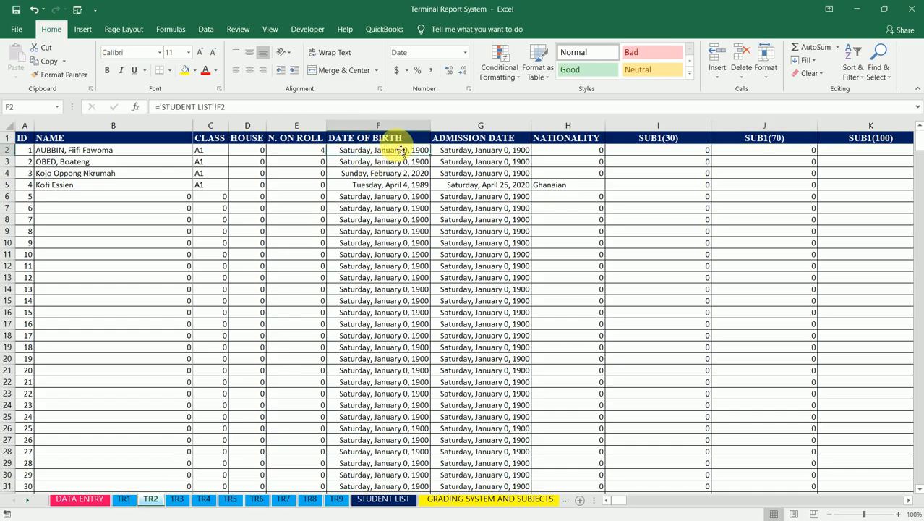
Examine the row 2 formulas on TR2 from the NAME column to the SUB1 columns to see which sheet each one references.
key("Left")
key("Left")
key("Left")
key("Left")
key("Left")
key("Right")
key("Right")
key("Right")
key("Right")
key("Right")
key("Right")
key("Right")
key("Right")
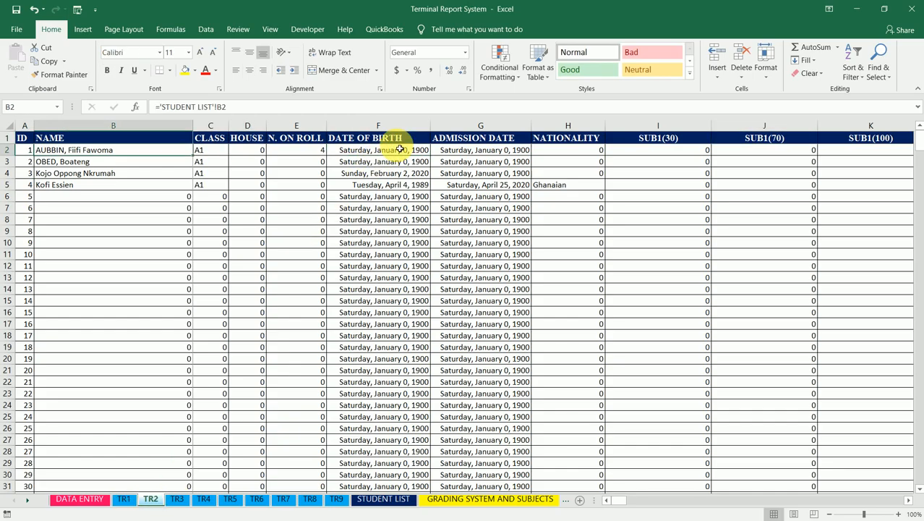
key("Right")
key("Right")
key("Right")
key("Left")
key("Left")
key("Left")
key("Left")
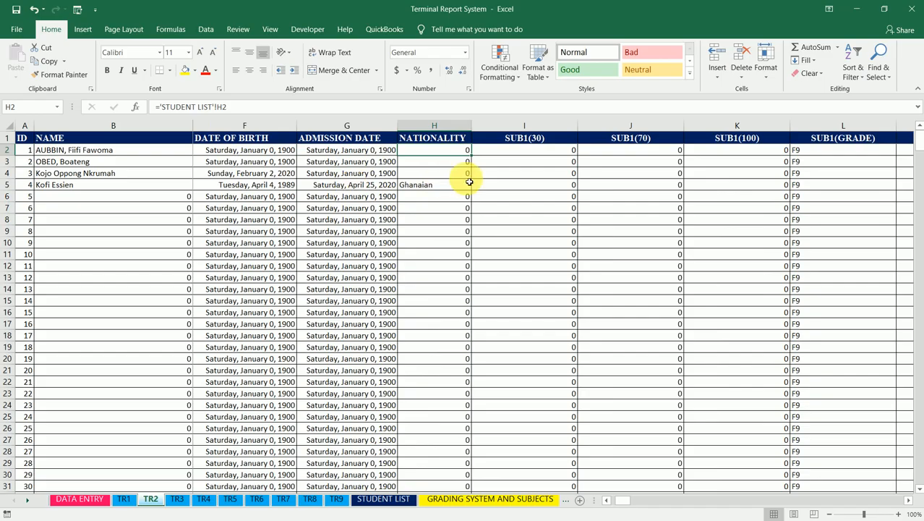
Edit the SUB1(30) formula in I2 to reference the second class sheet, ='SUB1-2'!T3.
key("Right")
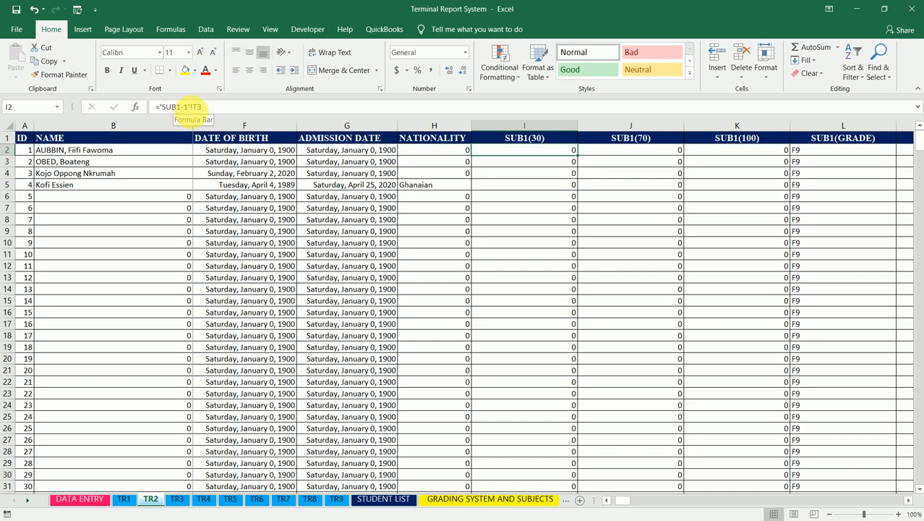
left_click(186, 107)
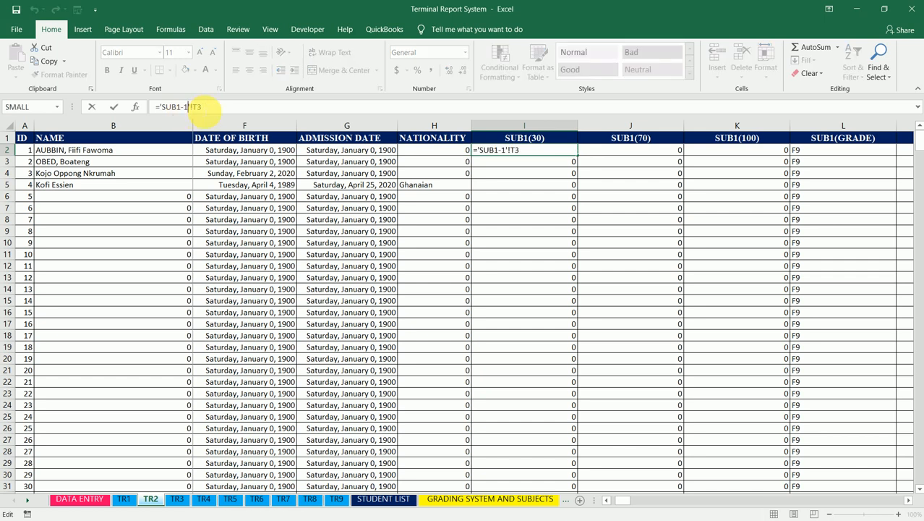
key("BackSpace")
type("2")
key("Return")
key("Return")
key("Up")
key("Up")
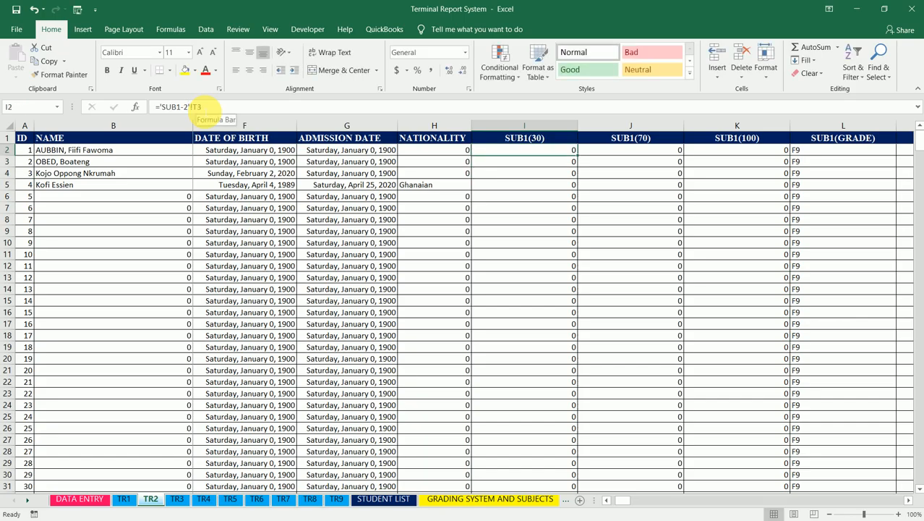
Look through the workbook's sheet names to locate the SUB1-2 sheet that the edited formula references.
left_click(28, 500)
left_click(28, 500)
left_click(27, 499)
left_click(28, 500)
left_click(28, 500)
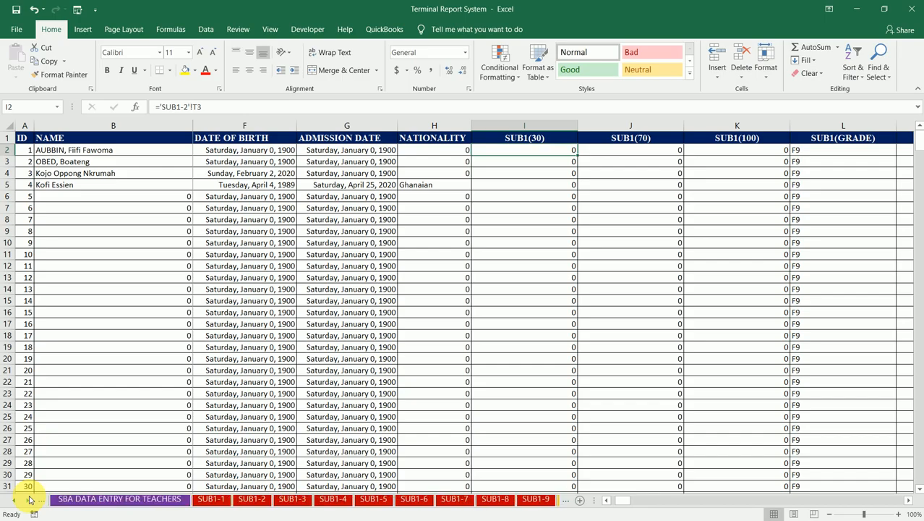
left_click(28, 500)
left_click(28, 500)
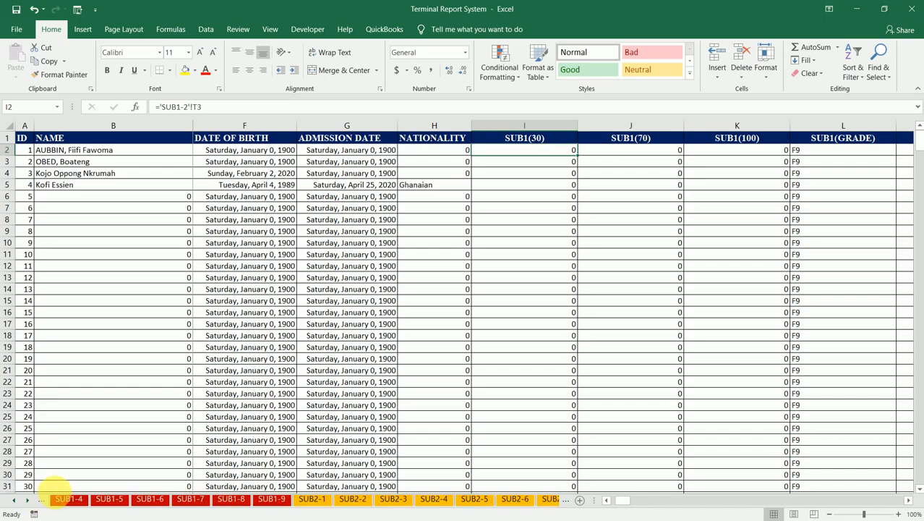
left_click(14, 500)
left_click(13, 500)
left_click(14, 500)
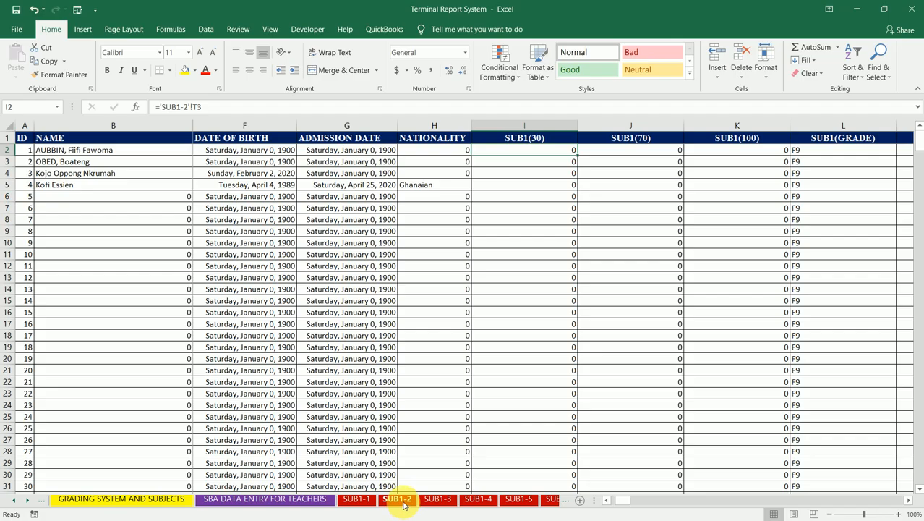
left_click(15, 500)
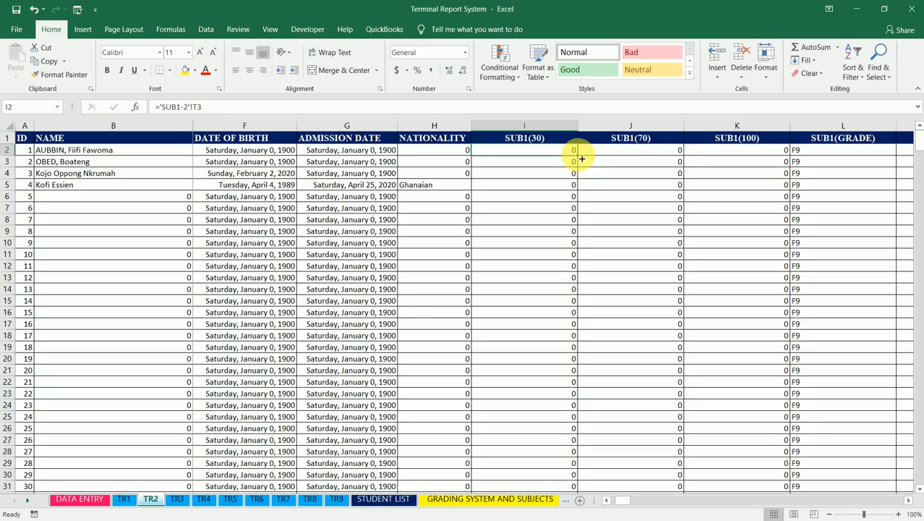
Fill the I2 formula across to SUB1(REMARKS) in N2 and copy I2:N2 down through the student rows.
left_click_drag(578, 155, 712, 145)
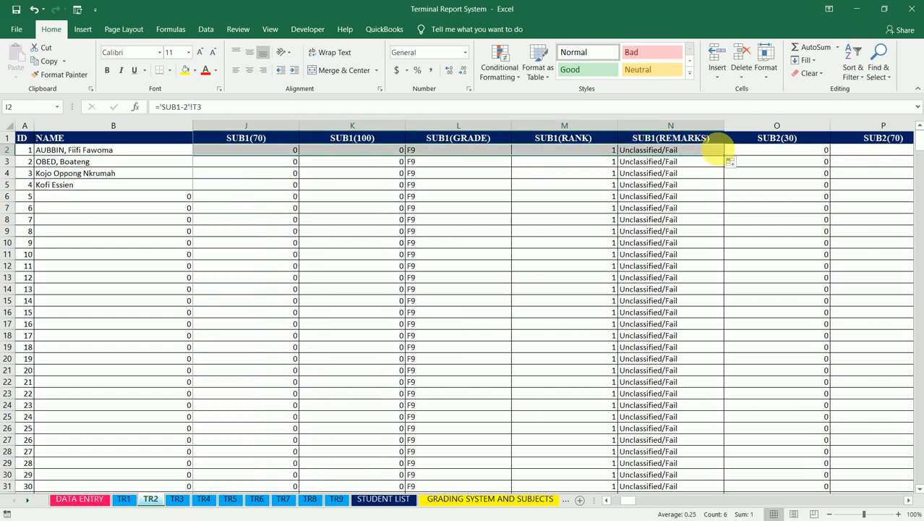
double_click(726, 157)
Edit the SUB2(30) formula in O2 to reference the second class sheet, ='SUB2-2'!T3.
left_click(759, 152)
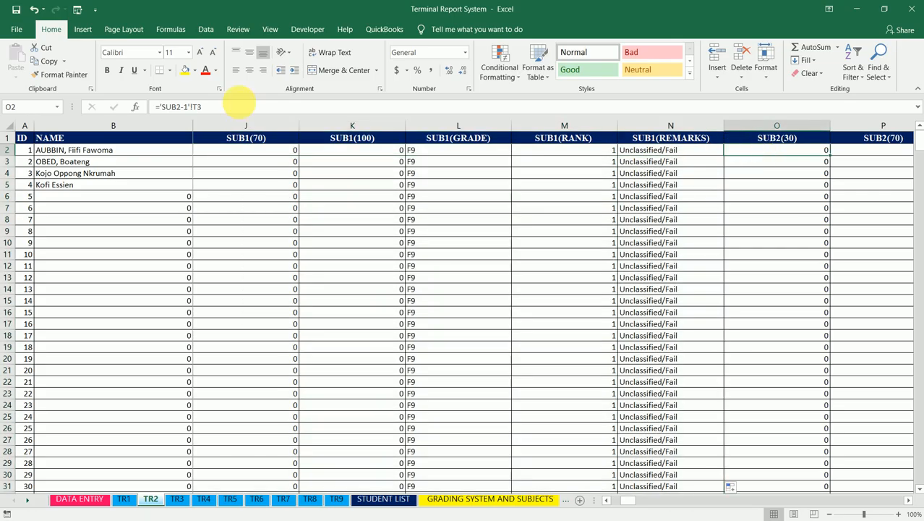
left_click(186, 108)
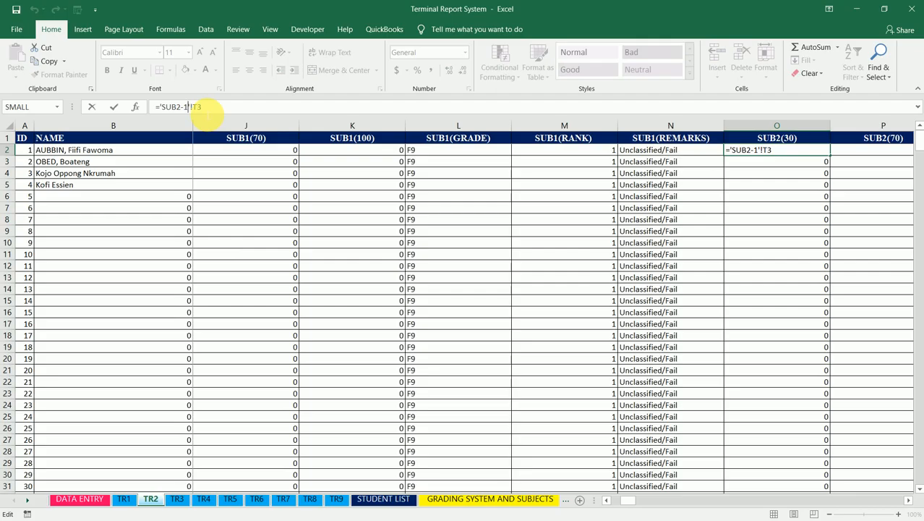
key("BackSpace")
type("2")
key("ctrl+Return")
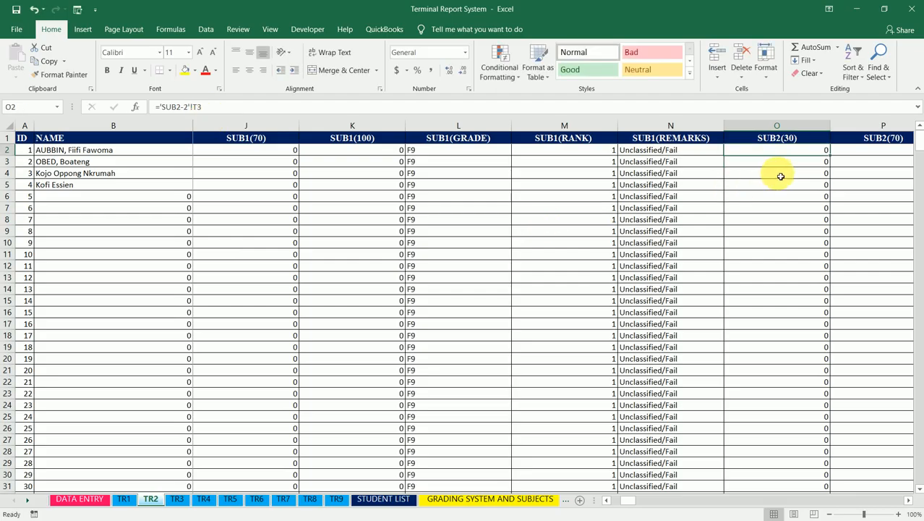
Fill the O2 formula across to SUB3(REMARKS) in Z2 and copy O2:Z2 down through the student rows.
left_click_drag(830, 155, 712, 159)
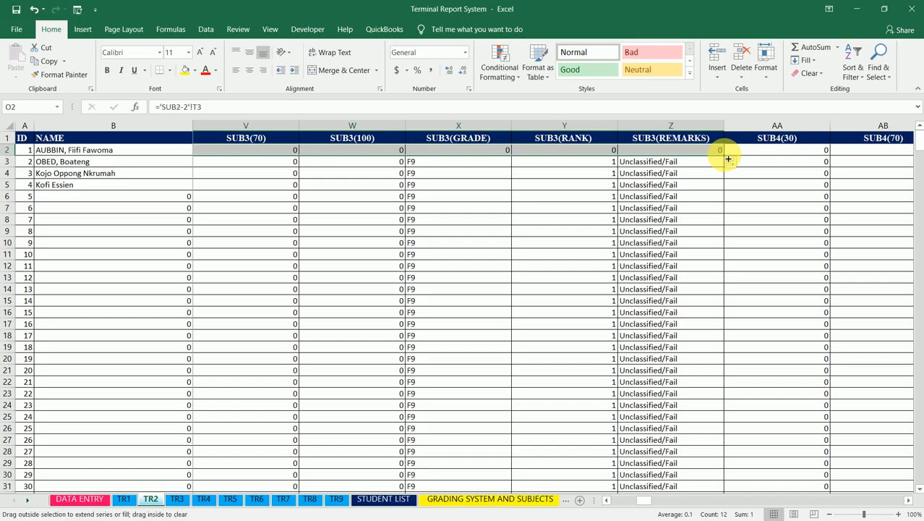
double_click(726, 156)
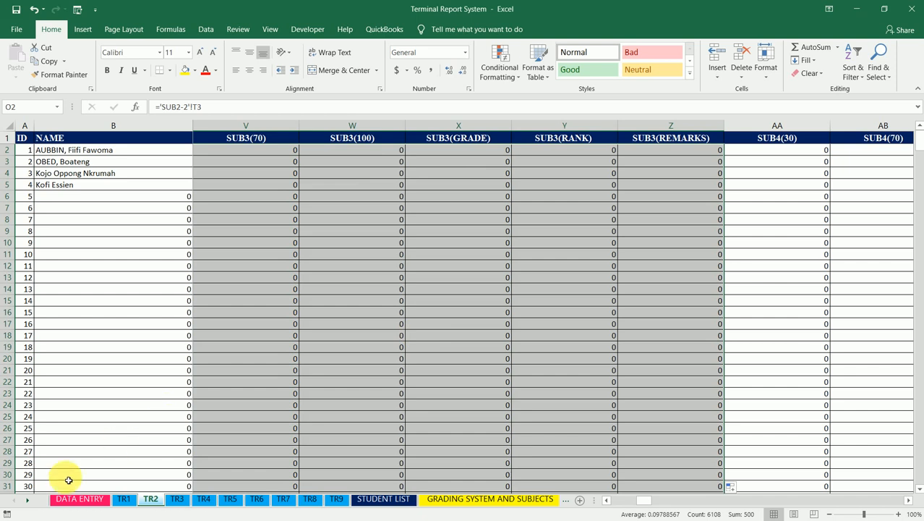
Examine the SUB1 formulas in I2 to N2 to check their sheet references.
key("Left")
key("Left")
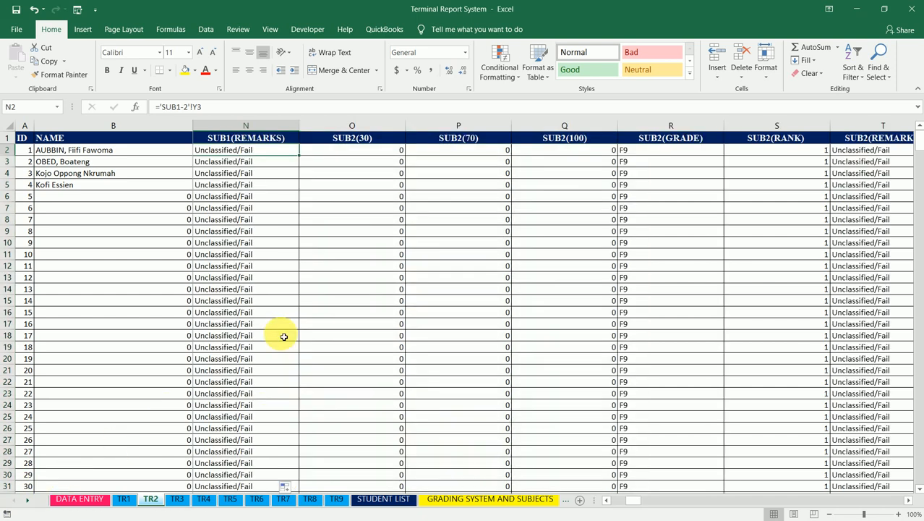
key("Left")
key("Left")
key("Left")
key("Left")
key("Left")
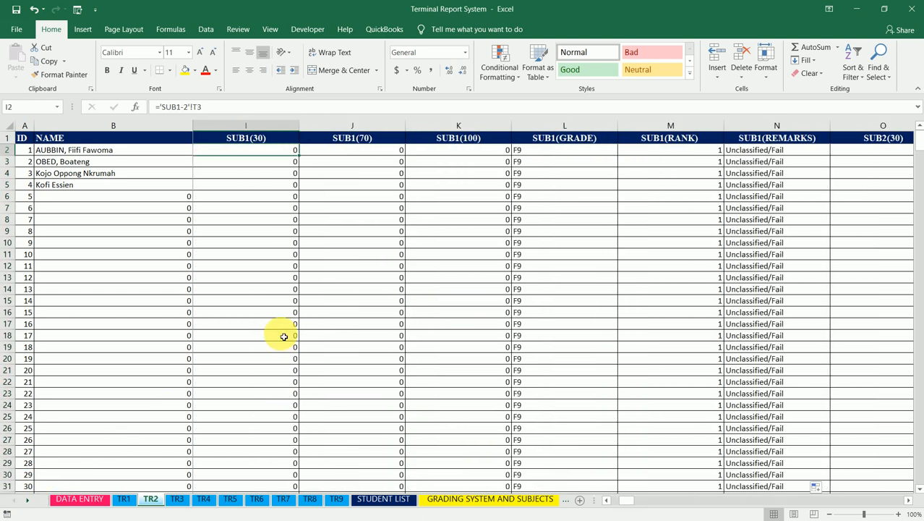
key("Right")
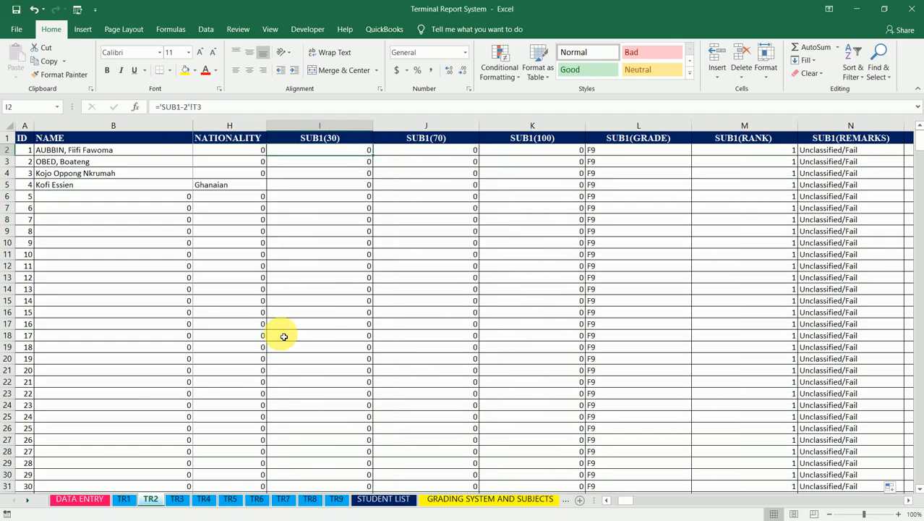
key("Right")
key("Right")
key("Right")
key("Right")
key("Right")
key("Right")
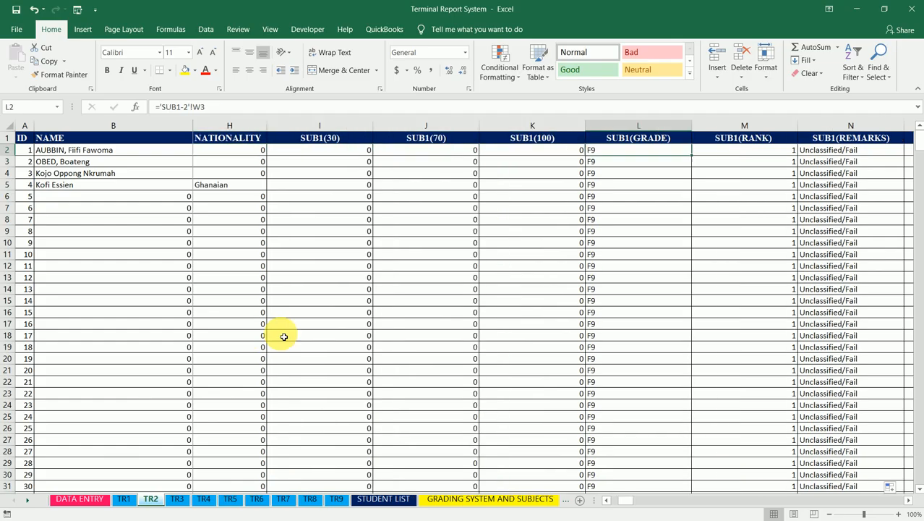
key("Right")
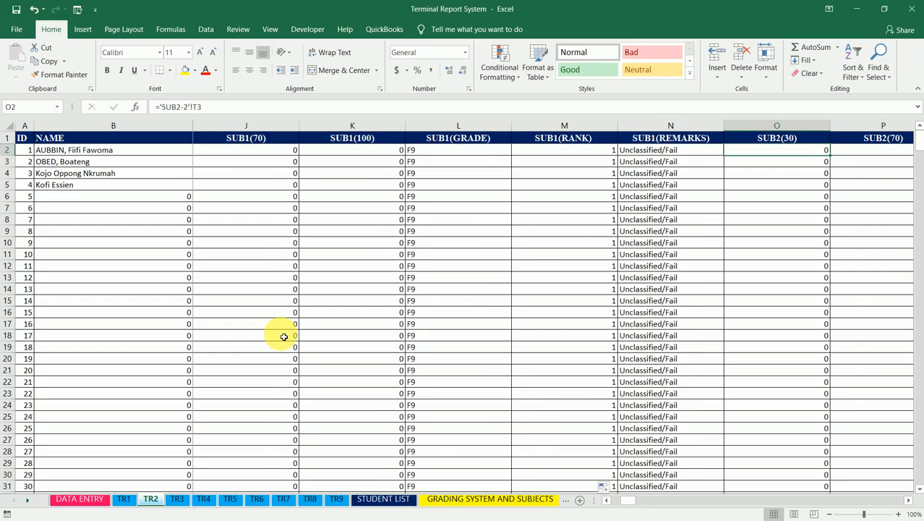
Examine the row 2 formulas in the SUB2 columns and the first SUB3 columns to check their sheet references.
key("Left")
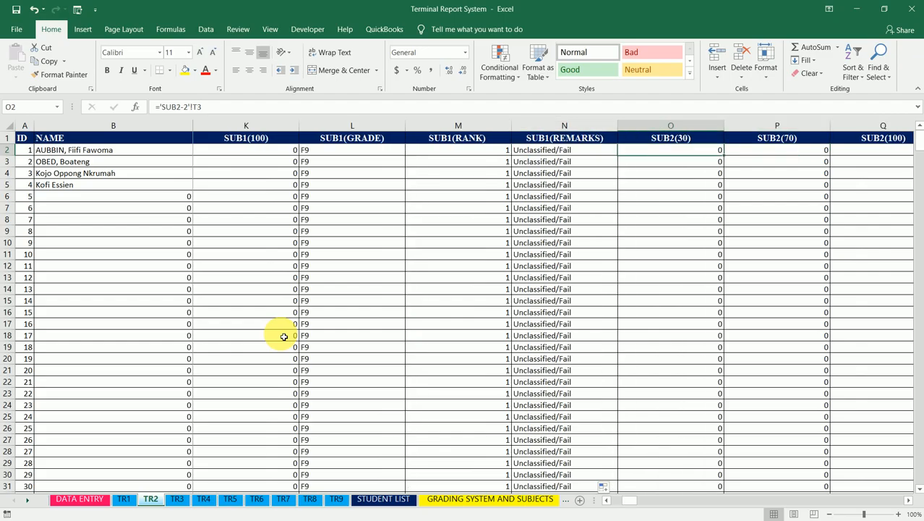
key("Right")
key("Right")
key("Right")
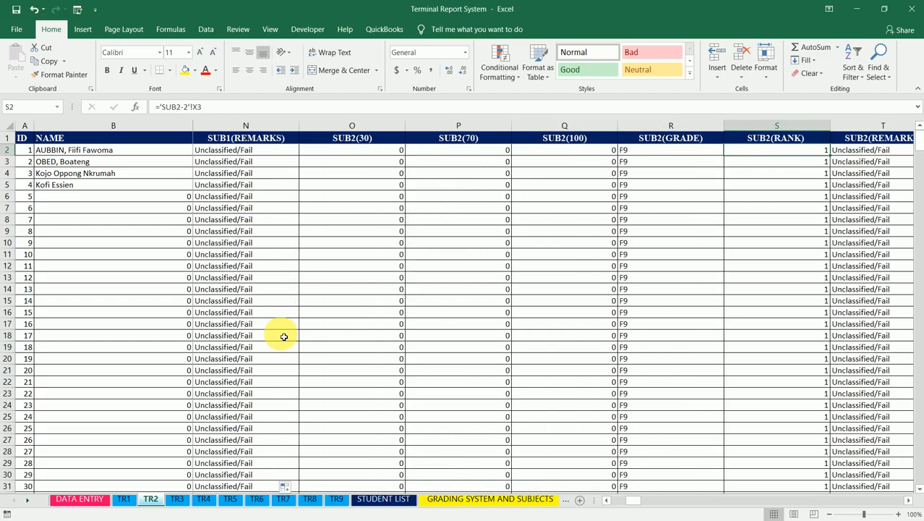
key("Right")
key("Right")
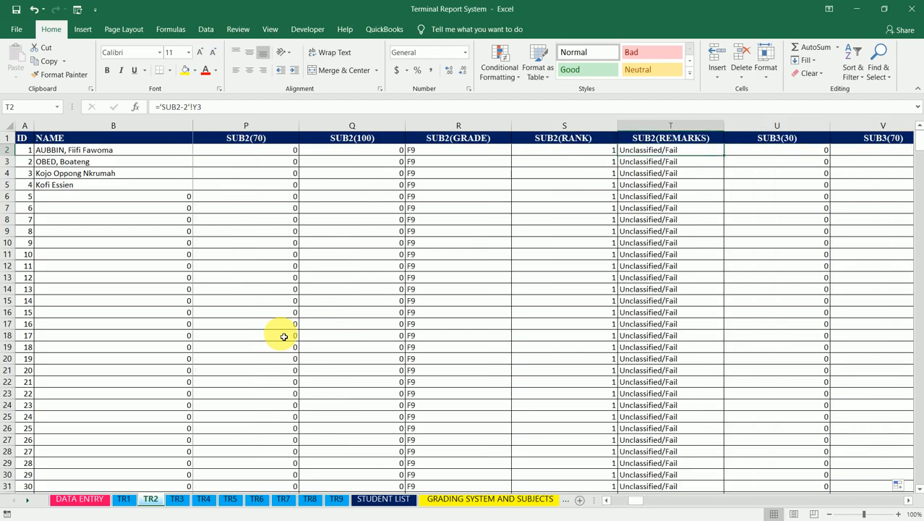
key("Right")
key("Right")
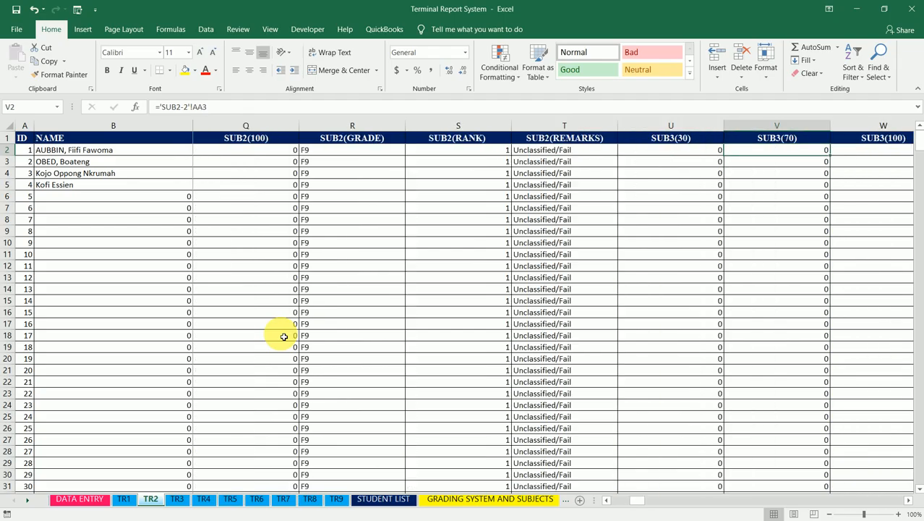
key("Left")
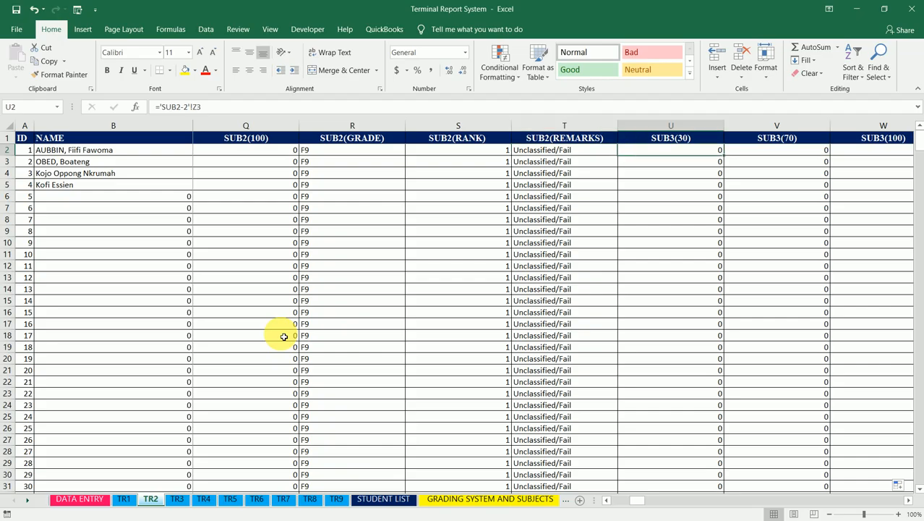
key("Left")
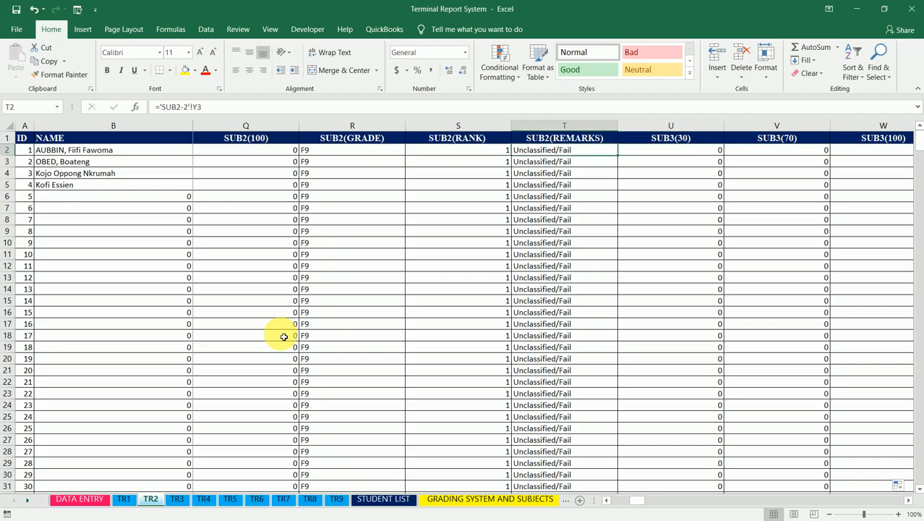
key("Right")
key("Right")
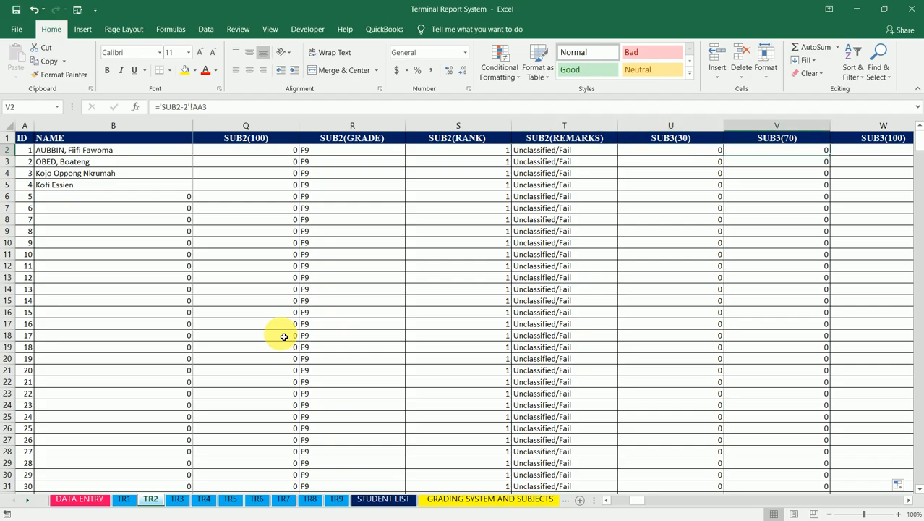
key("Left")
key("Left")
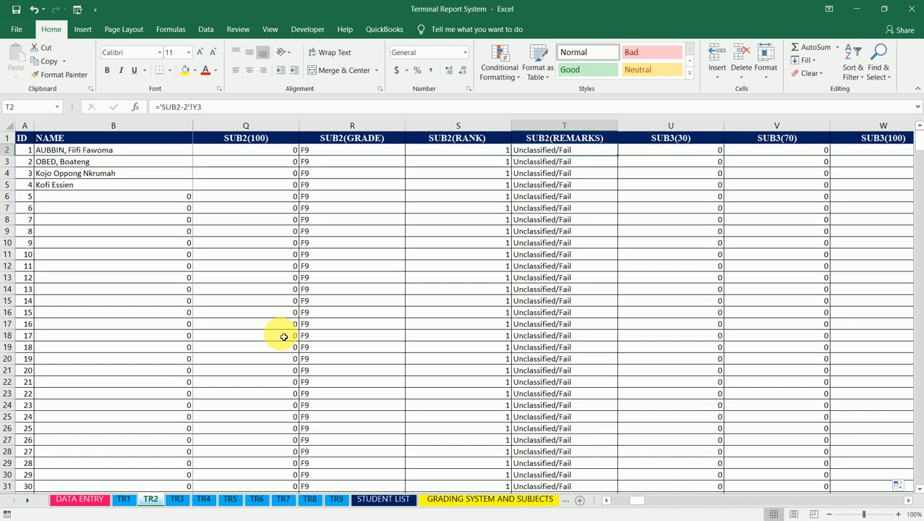
key("Right")
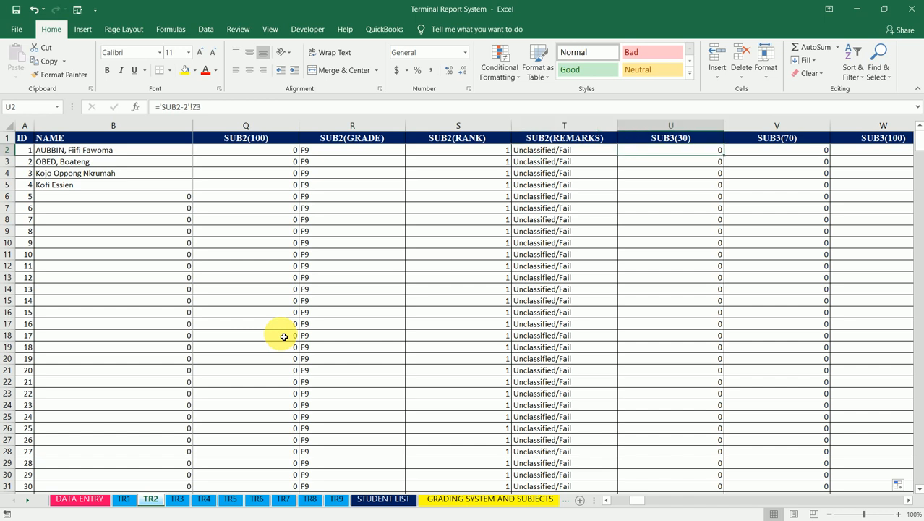
Undo the last downward fill of O2:Z2 and select the SUB2(30) cell, O2.
key("ctrl+z")
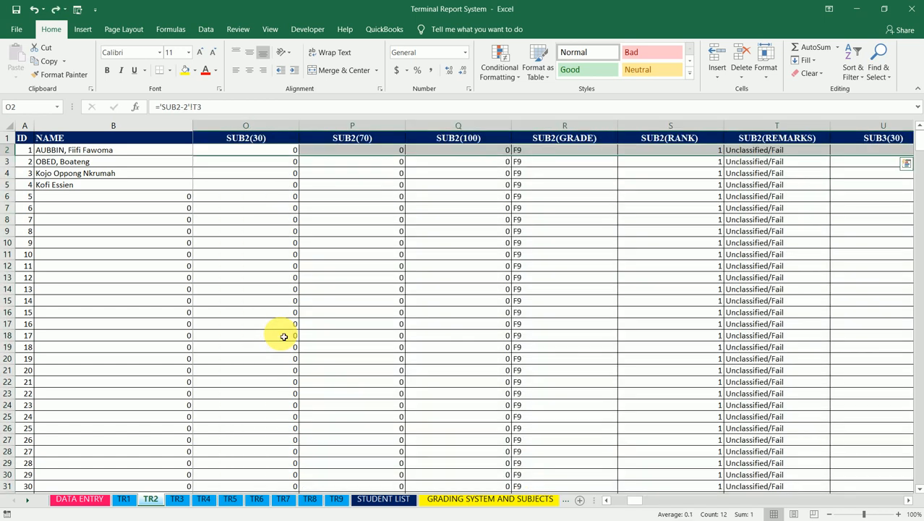
key("Left")
key("Right")
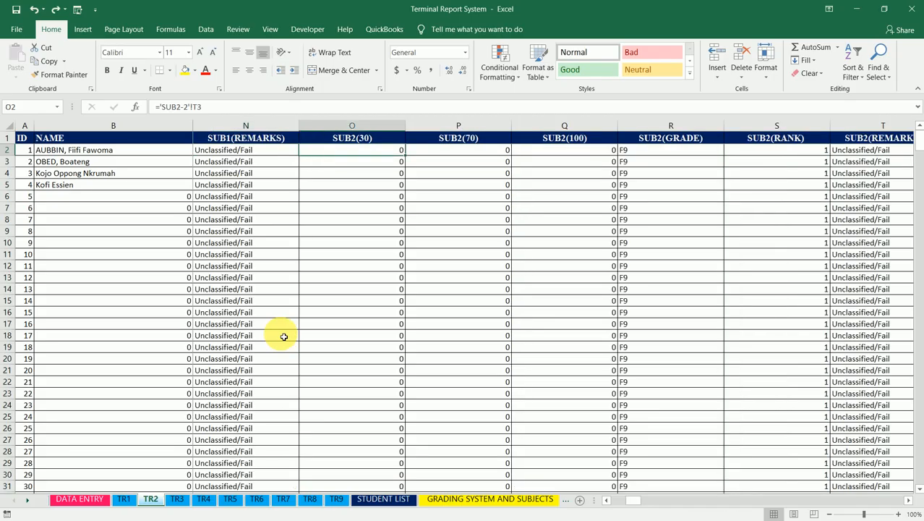
Recheck the row 2 formulas between SUB2(30) and SUB3(30) to see where the SUB2-2 references should stop.
key("Right")
key("Right")
key("Right")
key("Right")
key("Right")
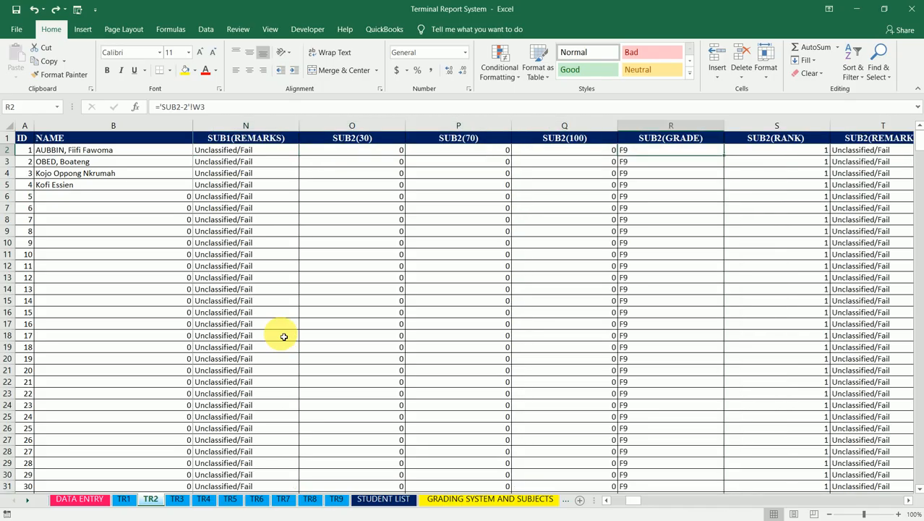
key("Right")
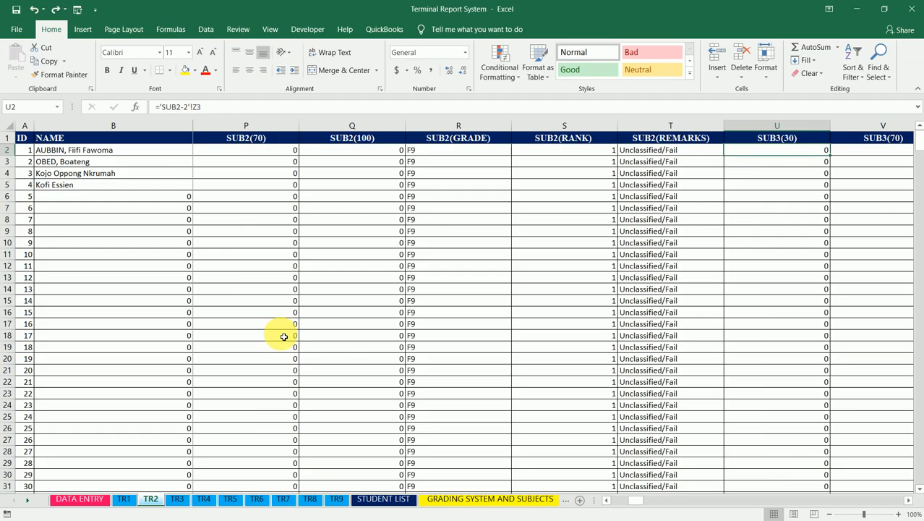
key("Left")
key("Left")
key("Left")
key("Left")
key("Left")
key("Left")
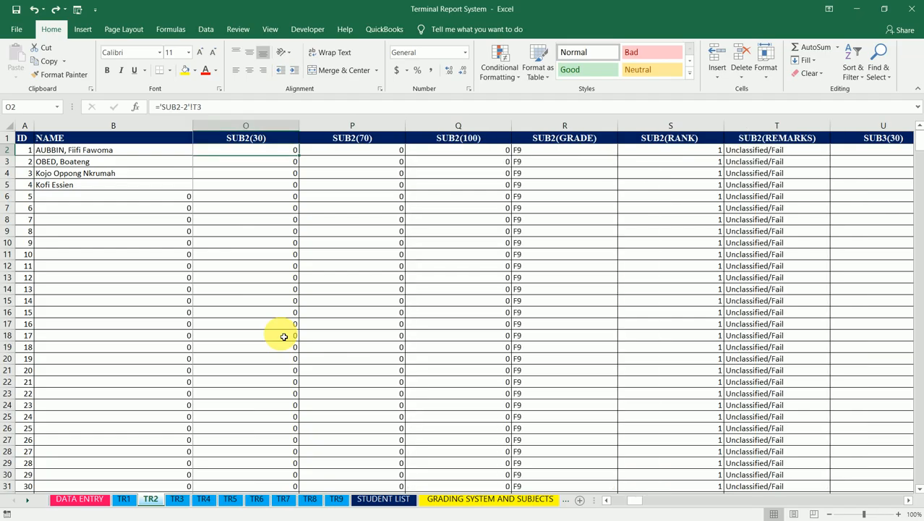
key("Left")
key("Left")
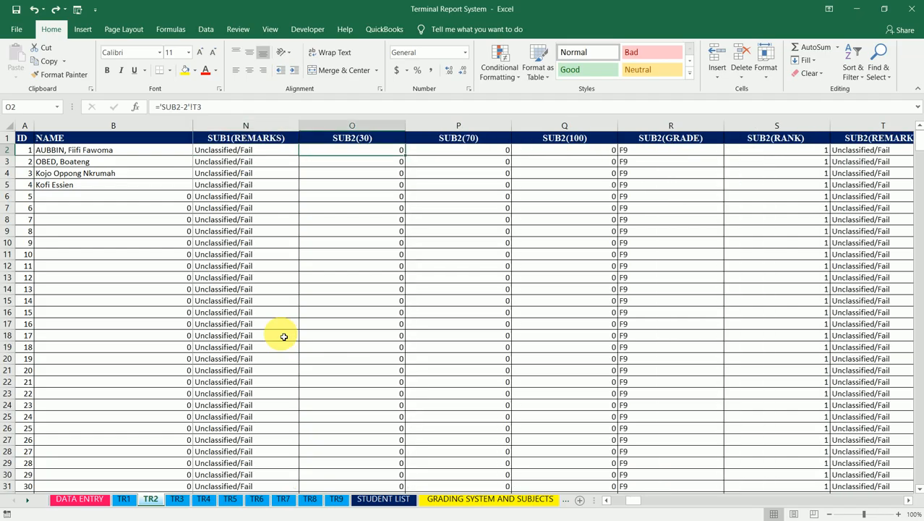
Compare the sheet references in the row 2 formulas from SUB1(100) to SUB2(RANK).
key("Left")
key("Left")
key("Left")
key("Left")
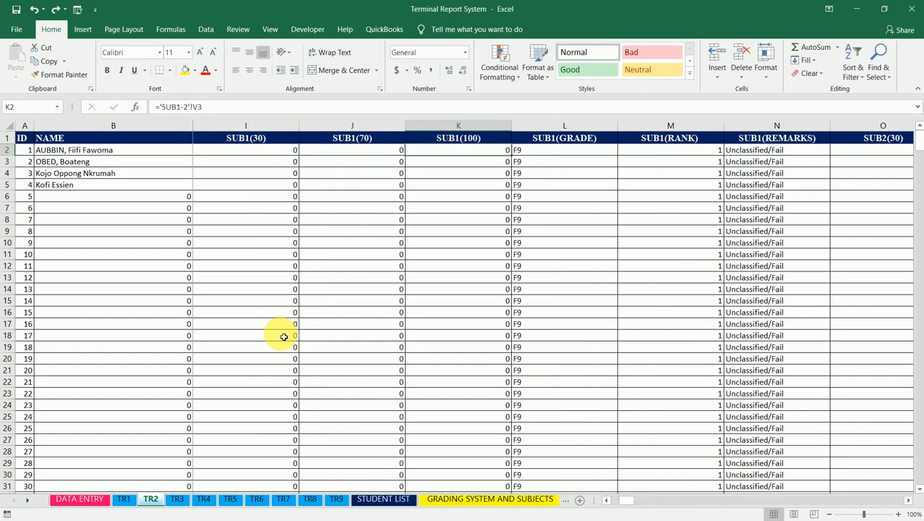
key("Right")
key("Right")
key("Right")
key("Right")
key("Right")
key("Right")
key("Right")
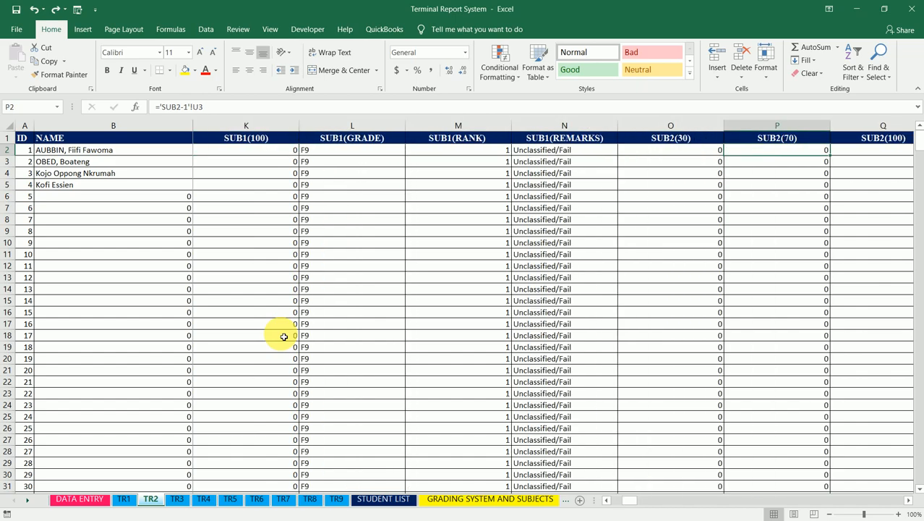
key("Left")
key("Left")
key("Left")
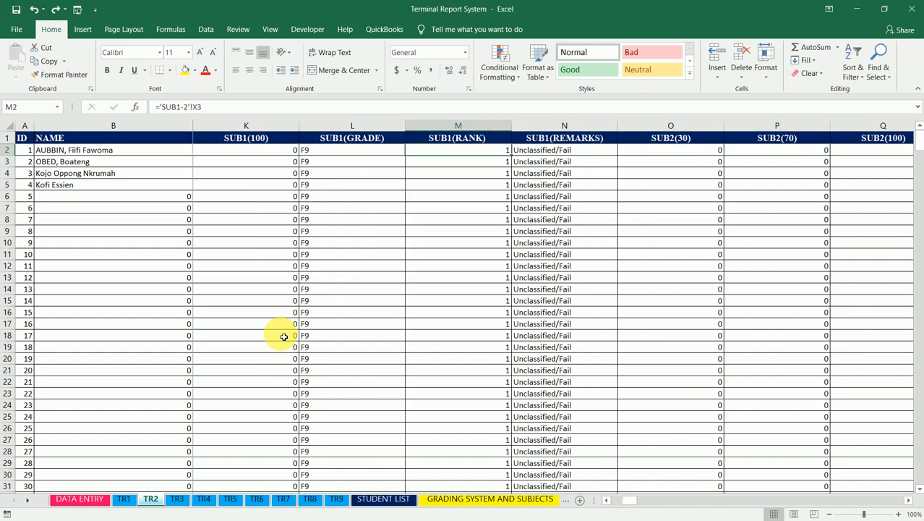
key("Right")
key("Right")
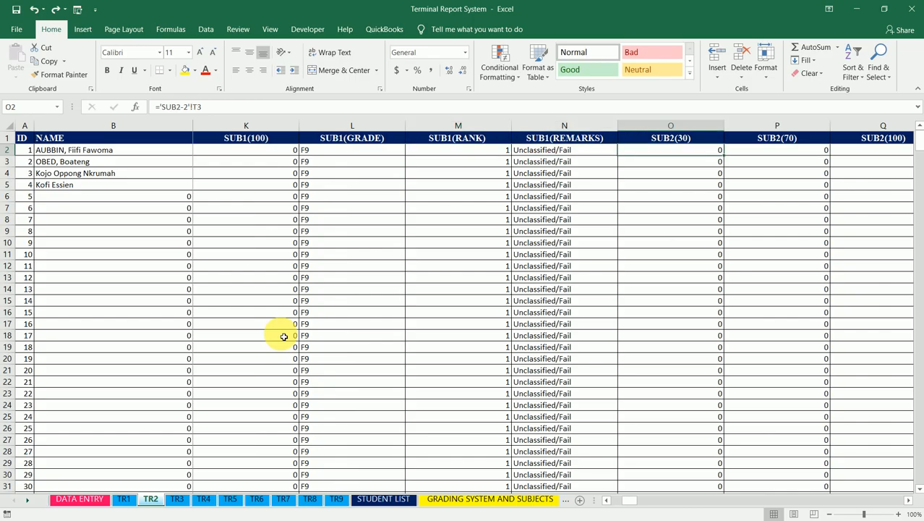
key("Right")
key("Right")
key("Right")
key("Right")
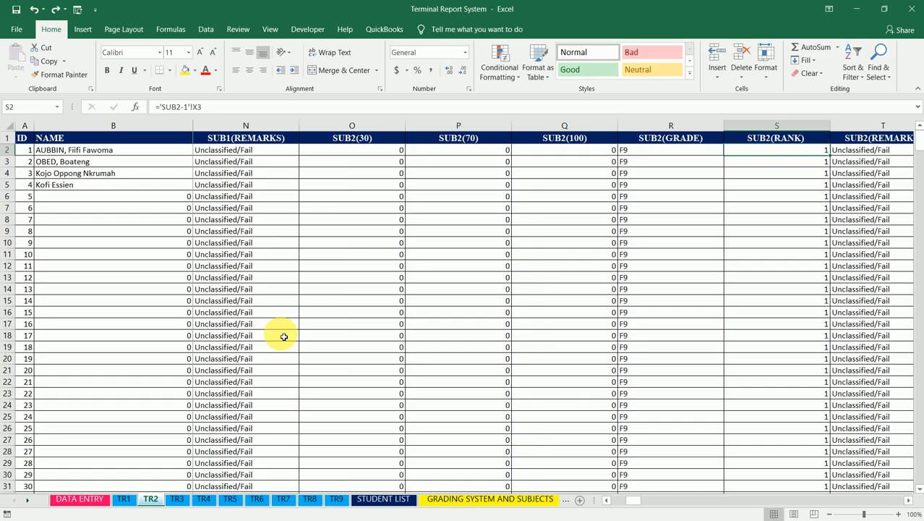
Recheck the row 2 formulas from SUB1(70) to SUB2(30) for references to the second class sheets.
key("Left")
key("Left")
key("Left")
key("Left")
key("Left")
key("Left")
key("Left")
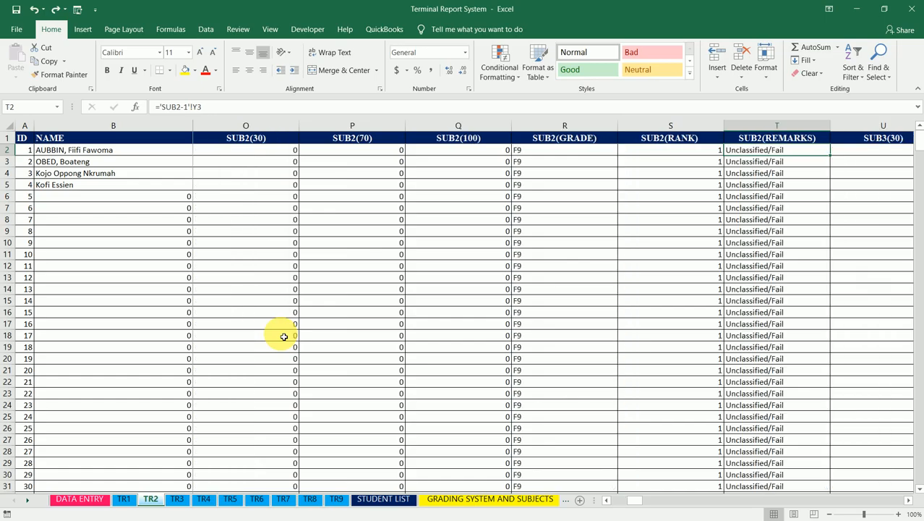
key("Left")
key("Left")
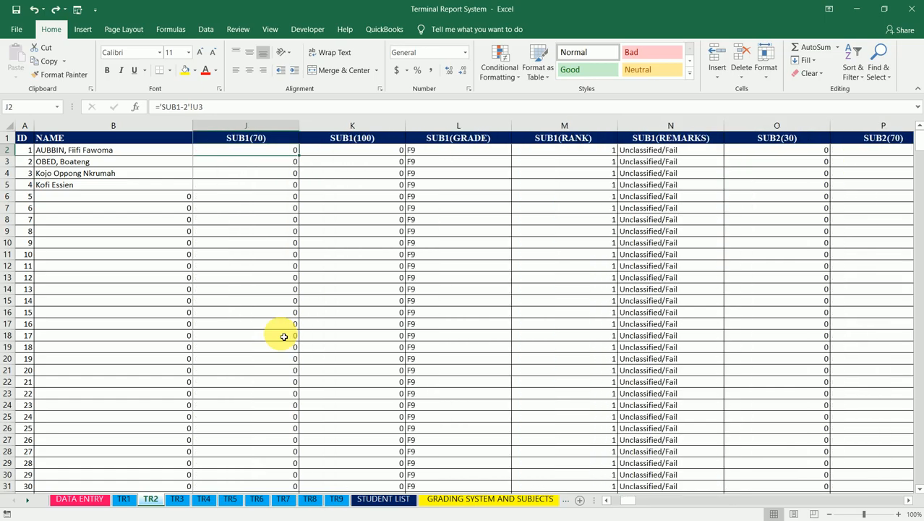
key("Right")
key("Right")
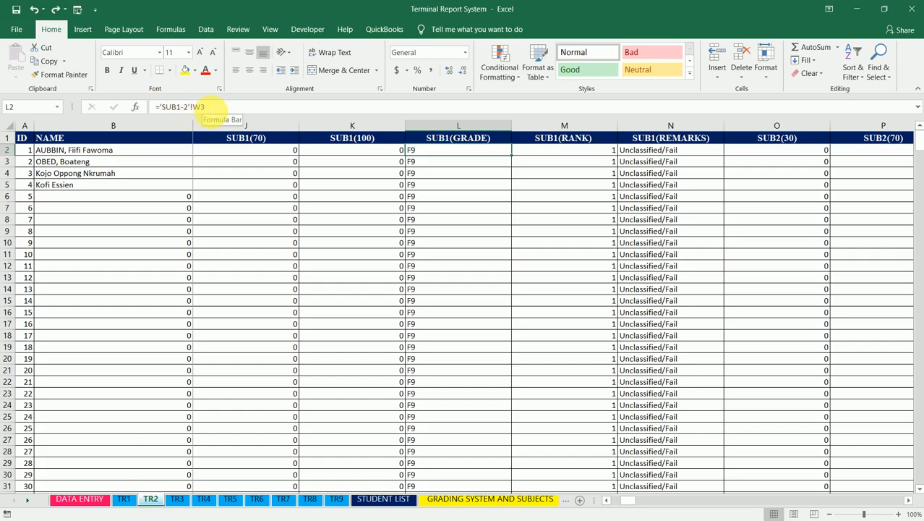
key("Right")
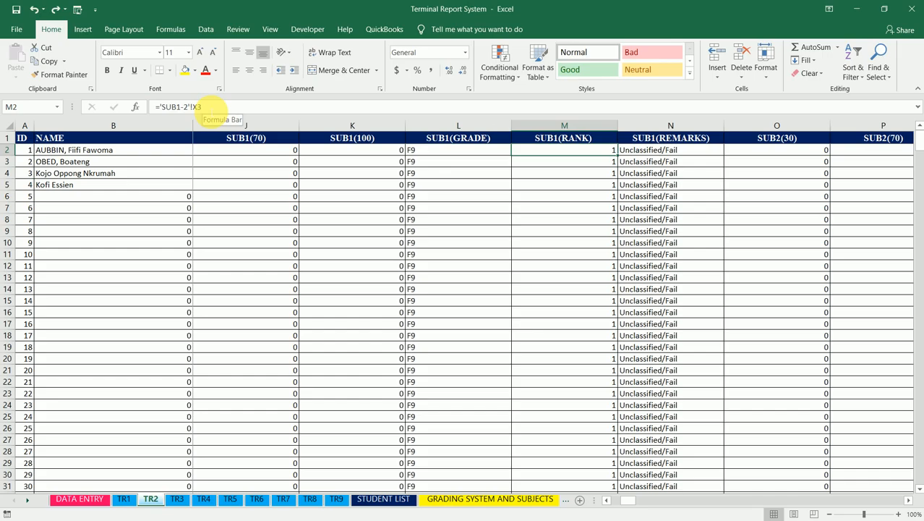
key("Right")
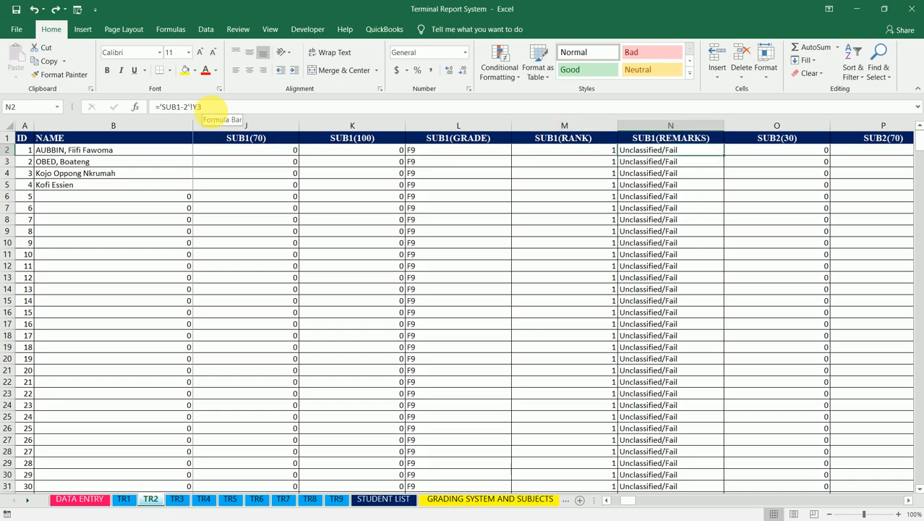
key("Right")
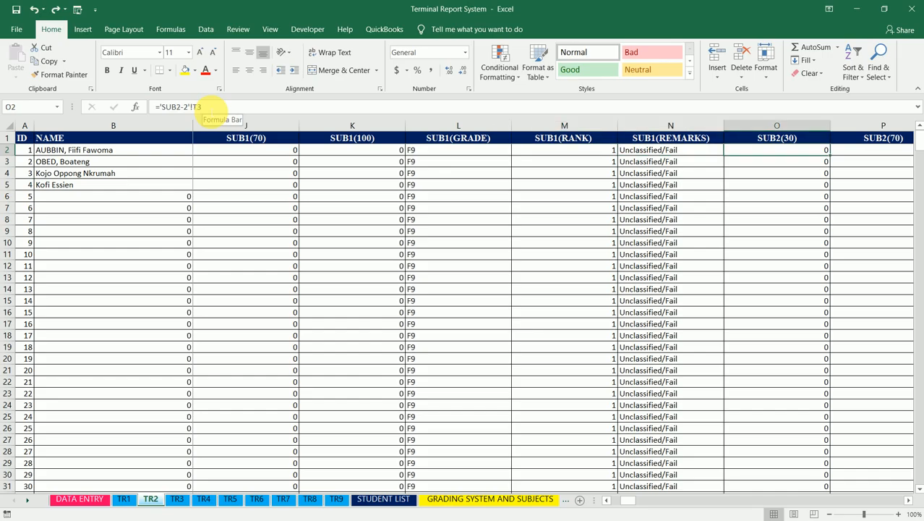
Undo the last formula edit in O2 and recheck the SUB1 formulas in I2 to N2.
key("ctrl+z")
key("Left")
key("Left")
key("Left")
key("Left")
key("Left")
key("Left")
key("Left")
key("Left")
key("Left")
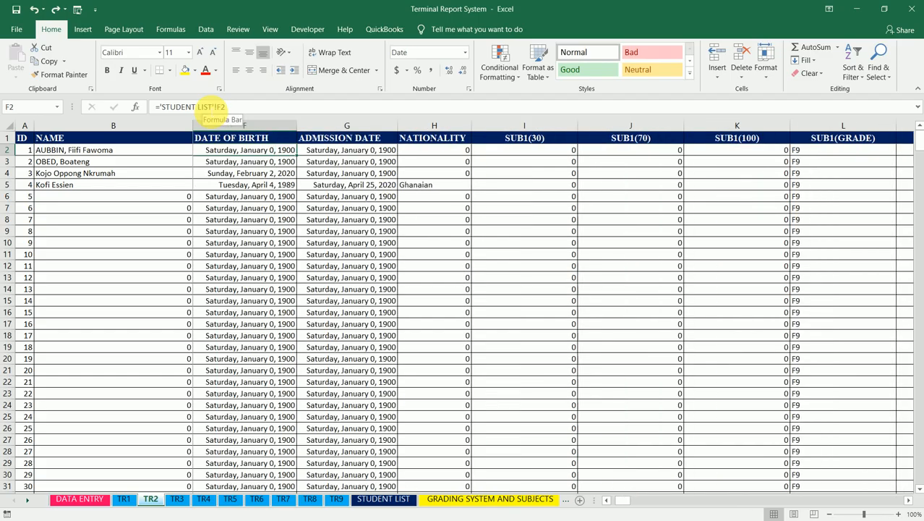
key("Right")
key("Right")
key("Right")
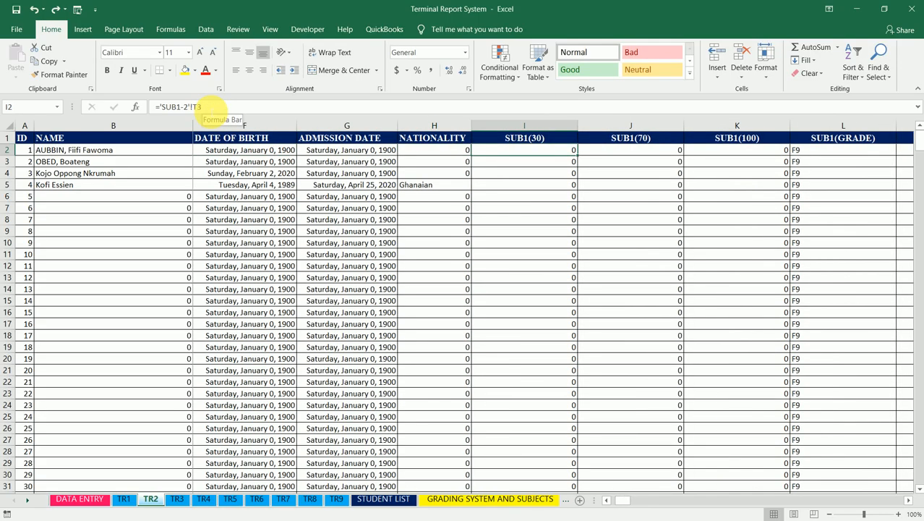
key("Right")
key("Right")
key("Right")
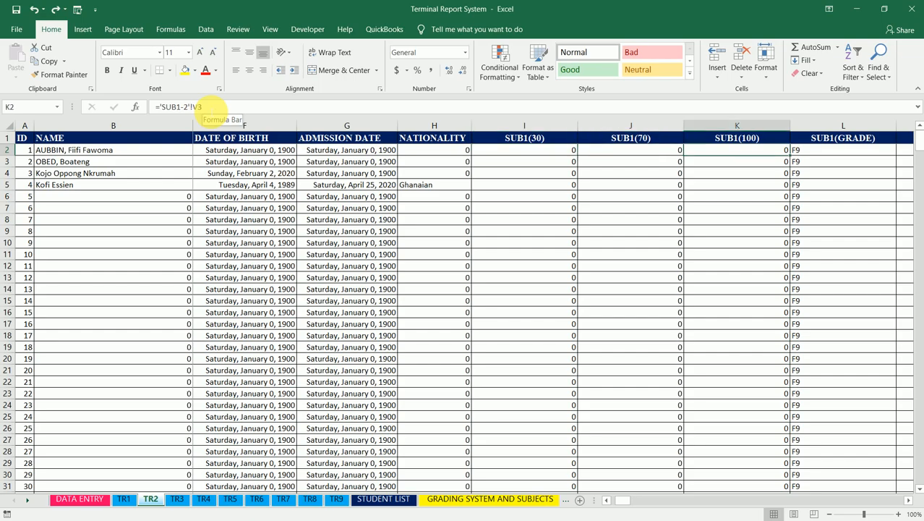
key("Right")
key("Right")
key("Right")
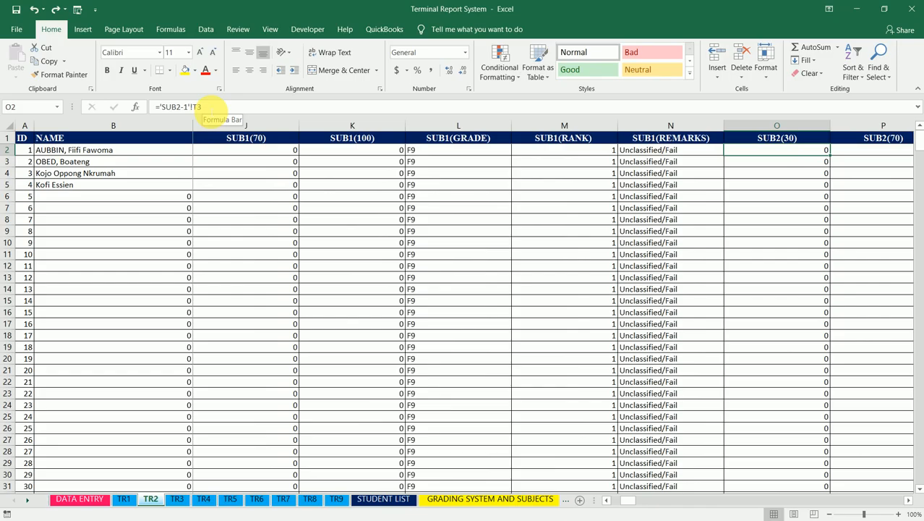
Examine the sheet references in the first SUB2 formulas of row 2, starting at O2.
key("Right")
key("Left")
key("Right")
key("Right")
key("Right")
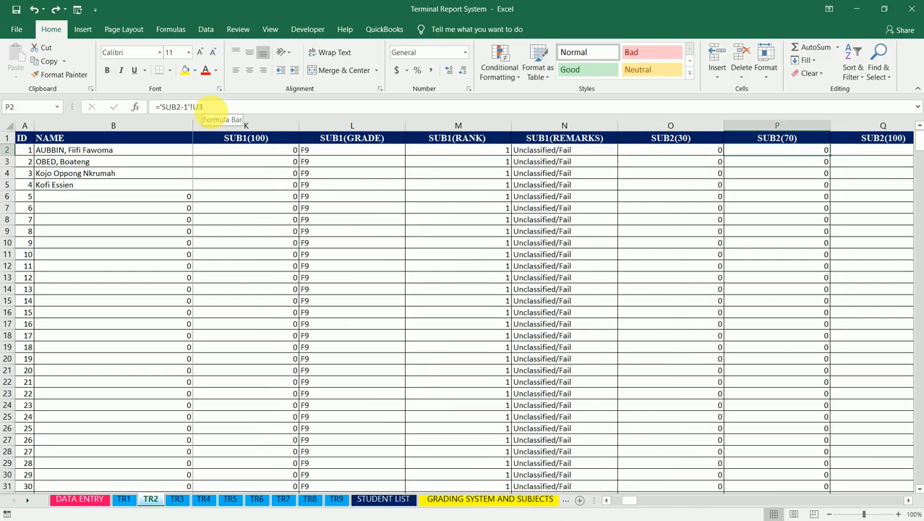
key("Left")
key("Left")
key("Left")
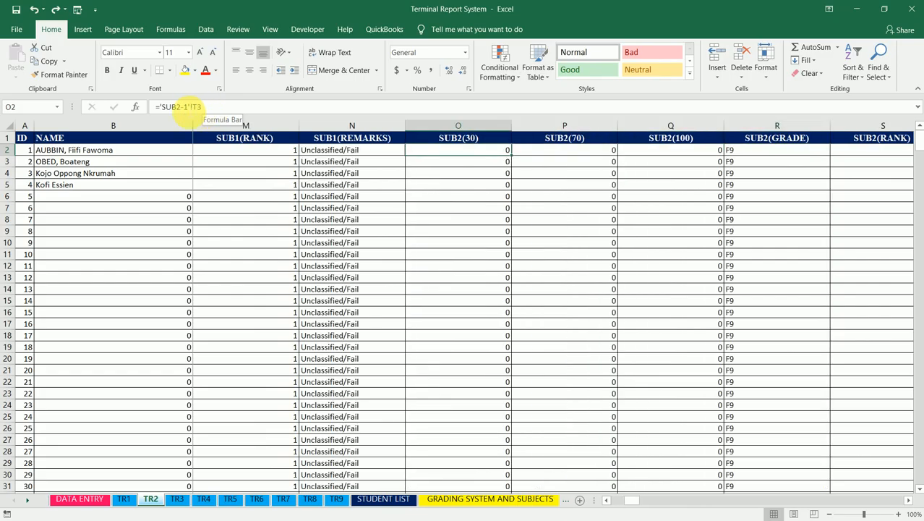
Change the SUB2(30) formula in O2 to ='SUB2-2'!T3, then fill it across to T2 and down the SUB2 columns.
left_click(187, 107)
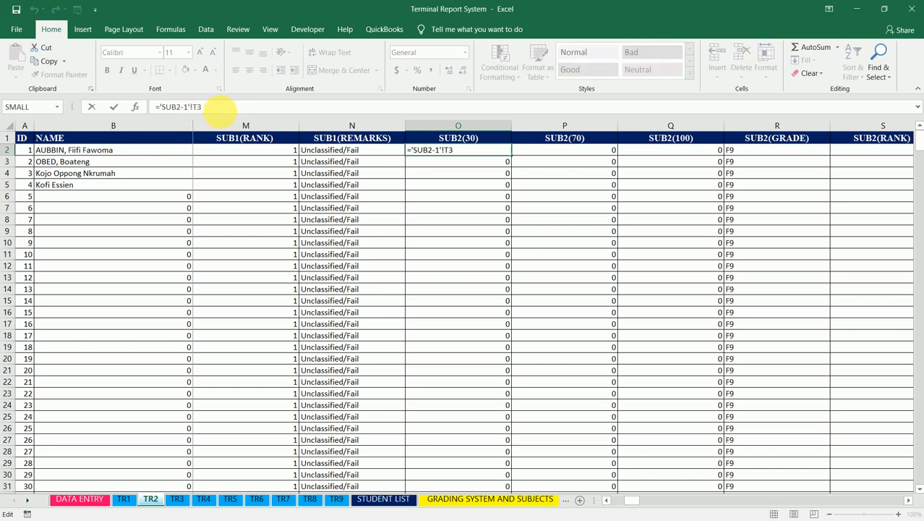
key("BackSpace")
type("2")
key("Return")
key("Up")
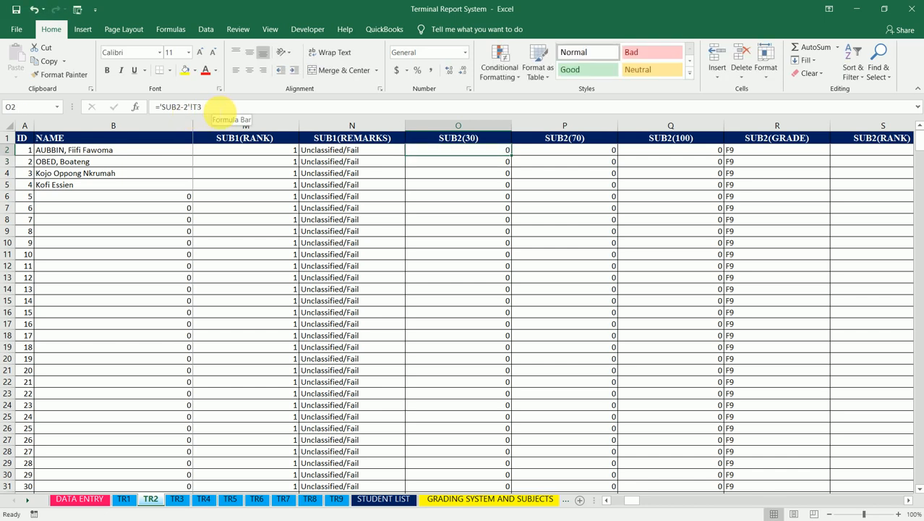
left_click_drag(508, 156, 619, 154)
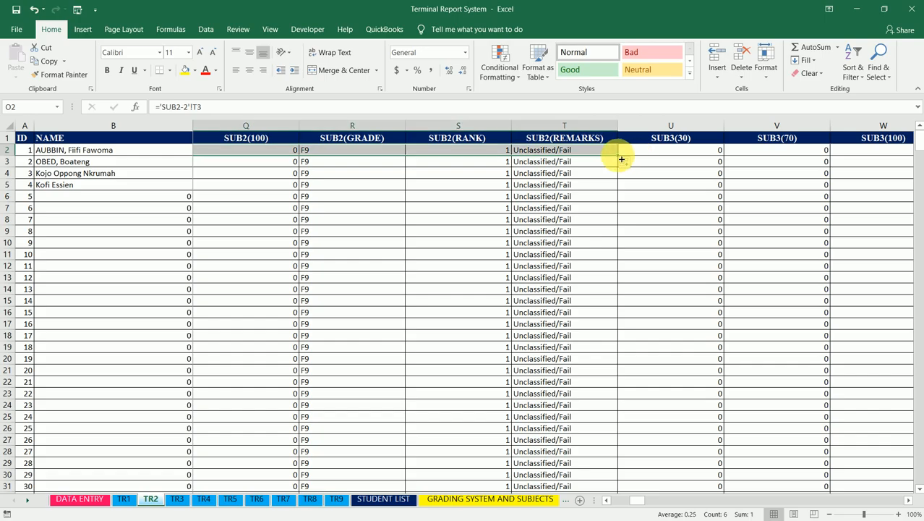
double_click(619, 155)
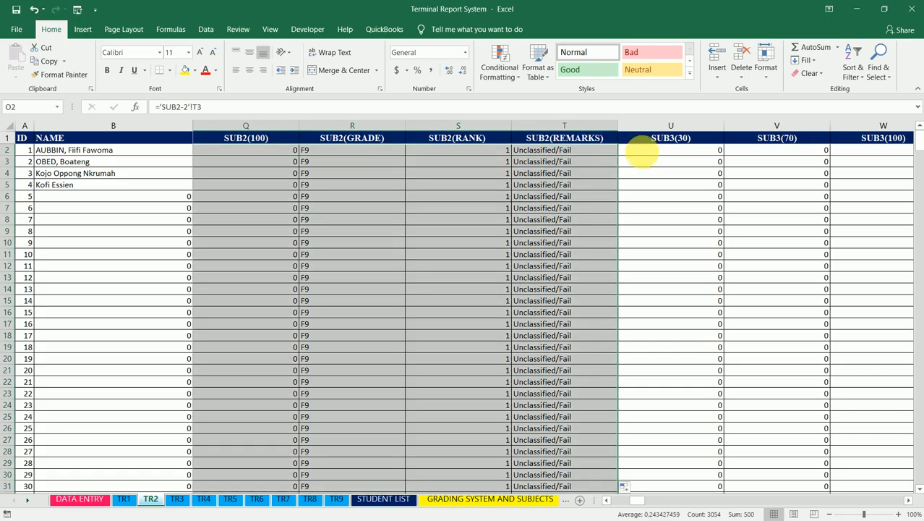
Change the SUB3(30) formula in U2 to ='SUB3-2'!T3, then fill it across to Z2 and down the SUB3 columns.
left_click(655, 150)
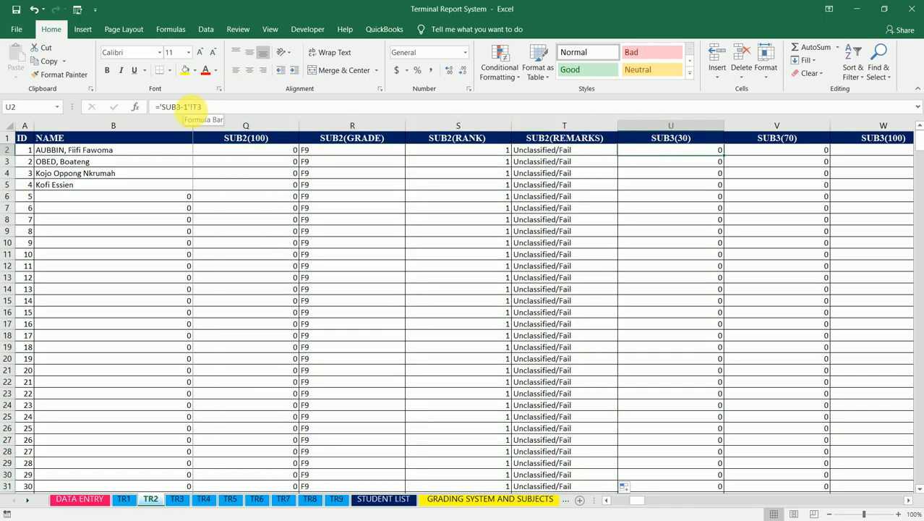
left_click(187, 107)
key("BackSpace")
type("2")
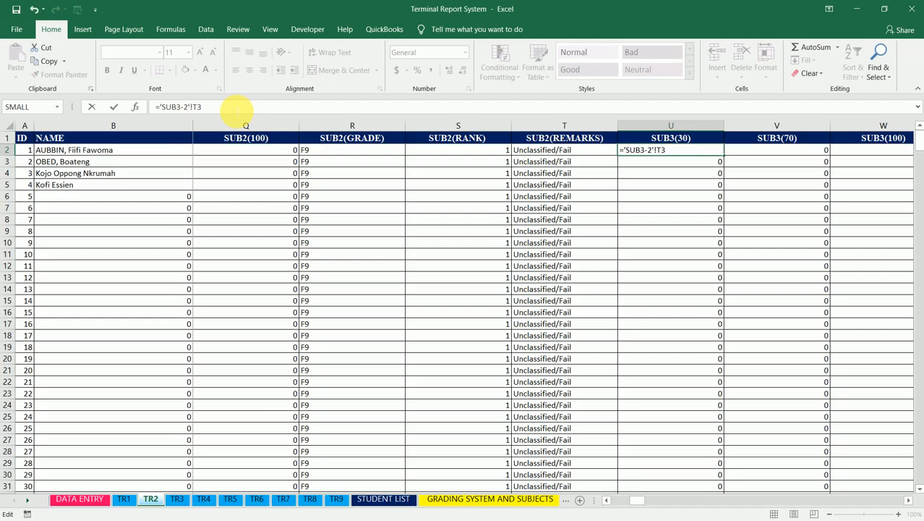
key("ctrl+Return")
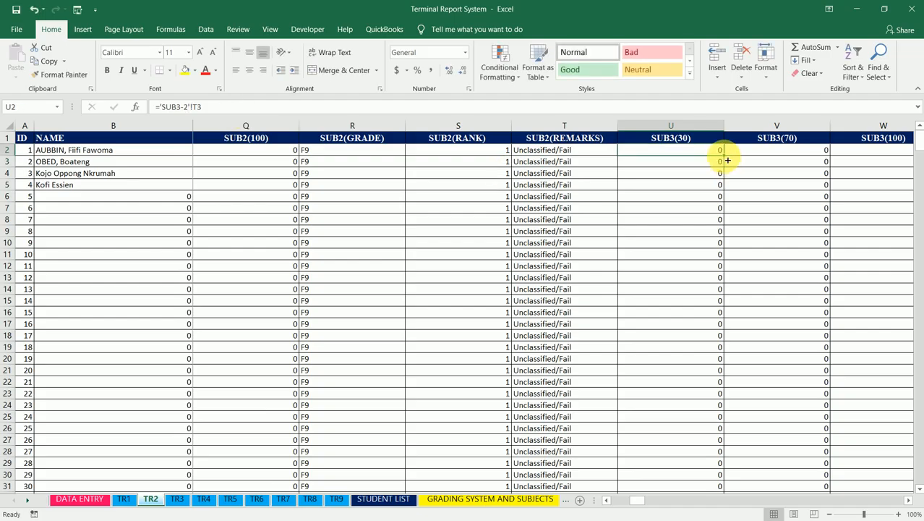
mouse_move(728, 160)
left_mouse_down()
mouse_move(908, 161)
mouse_move(655, 160)
mouse_move(730, 161)
left_mouse_up()
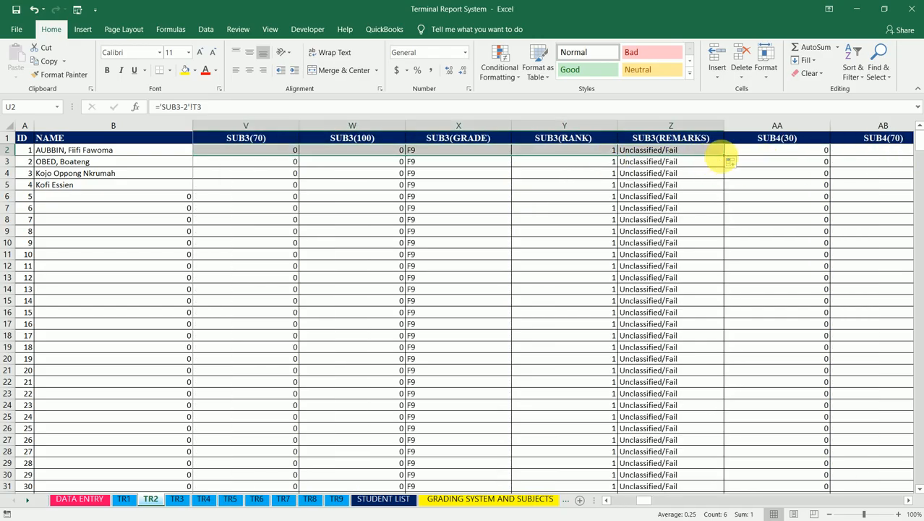
double_click(726, 160)
Change the SUB4(30) formula in AA2 to ='SUB4-2'!T3, then fill it across to AF2 and down the SUB4 columns.
left_click(786, 153)
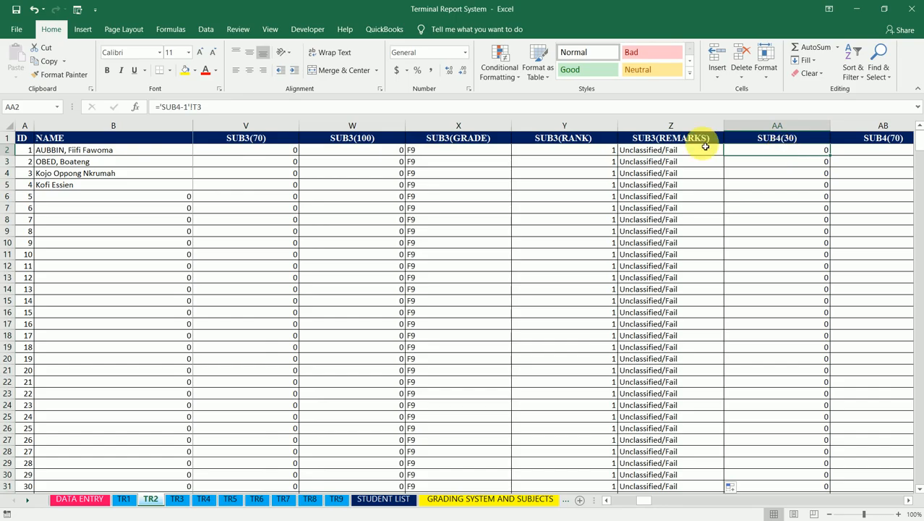
left_click(264, 107)
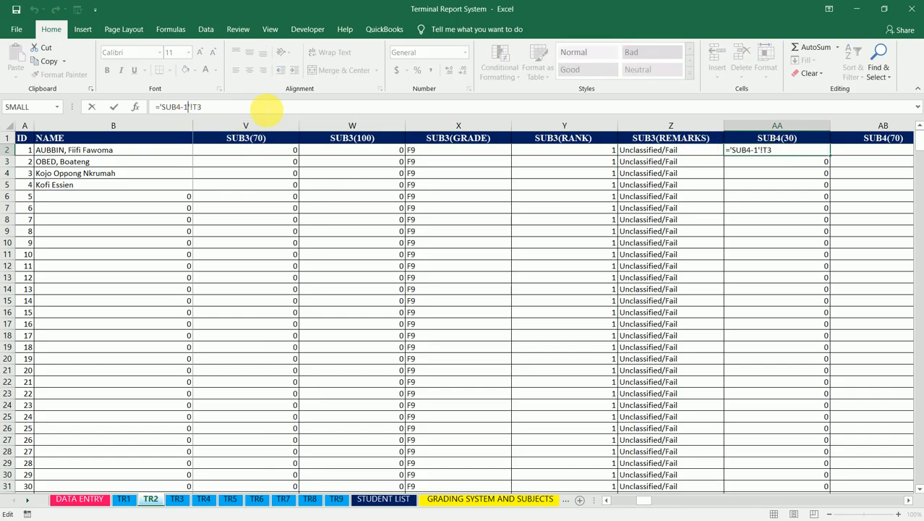
key("BackSpace")
type("4")
key("Return")
key("Up")
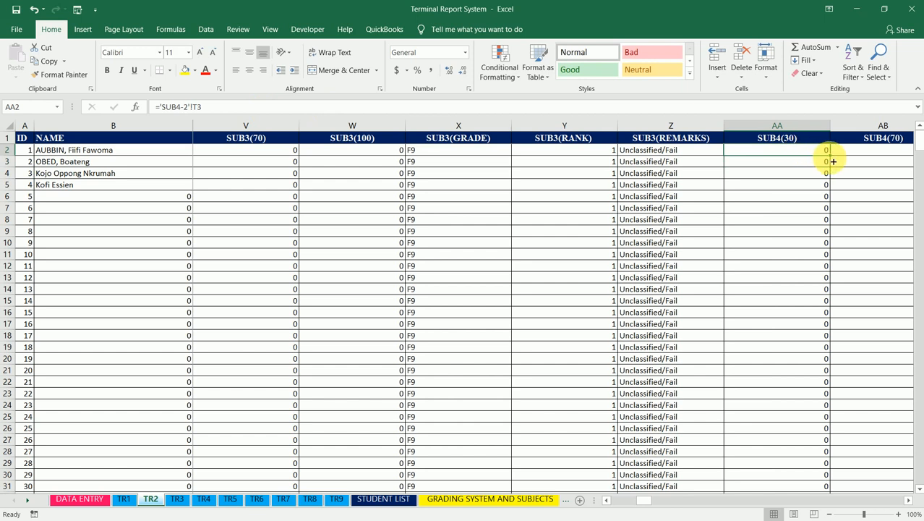
left_click_drag(829, 155, 609, 154)
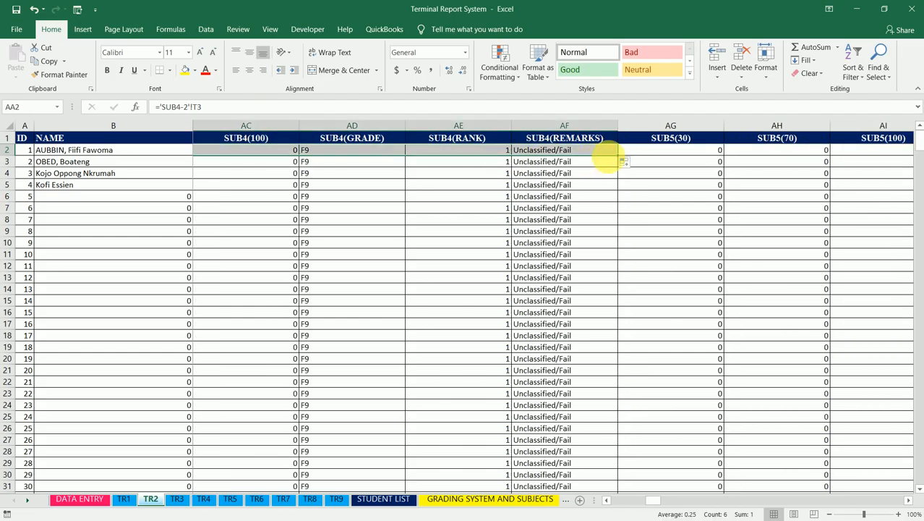
double_click(623, 157)
Change the SUB5(30) formula in AG2 to ='SUB5-2'!T3, then fill it across to AL2 and down the SUB5 columns.
left_click(662, 154)
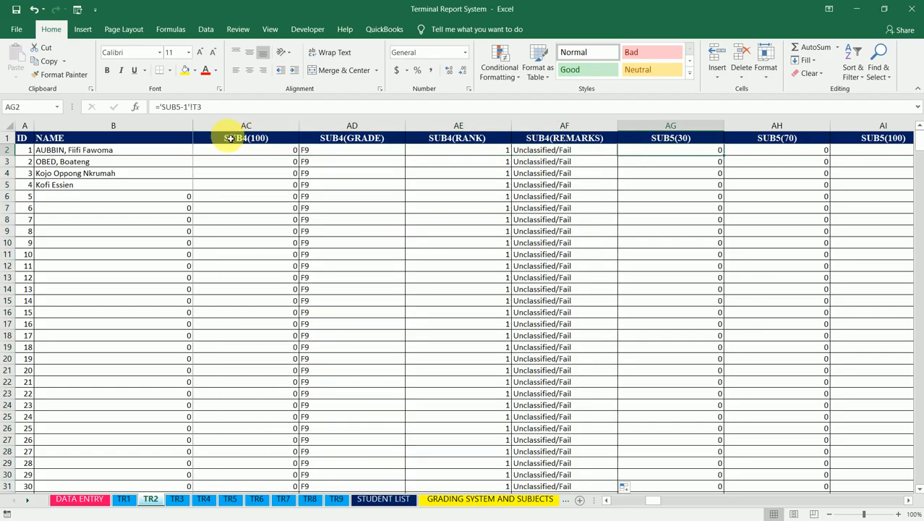
left_click(185, 107)
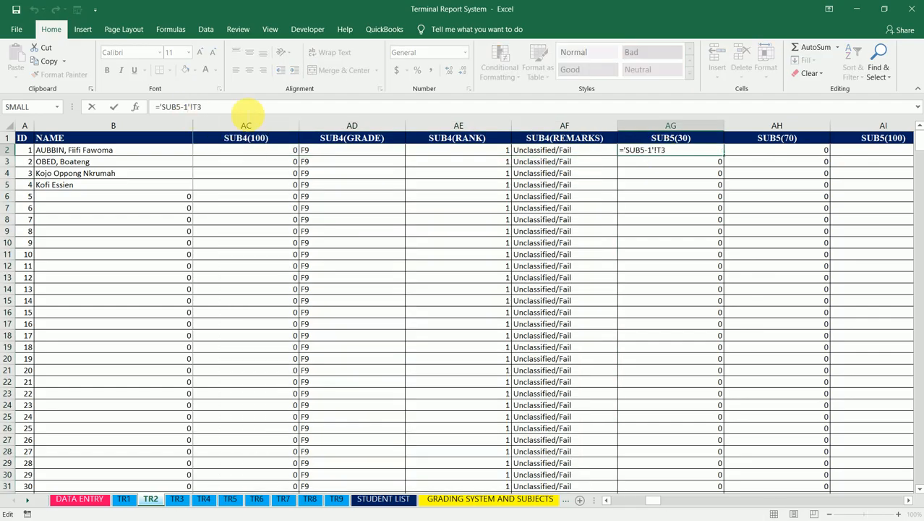
key("BackSpace")
type("2")
key("ctrl+Return")
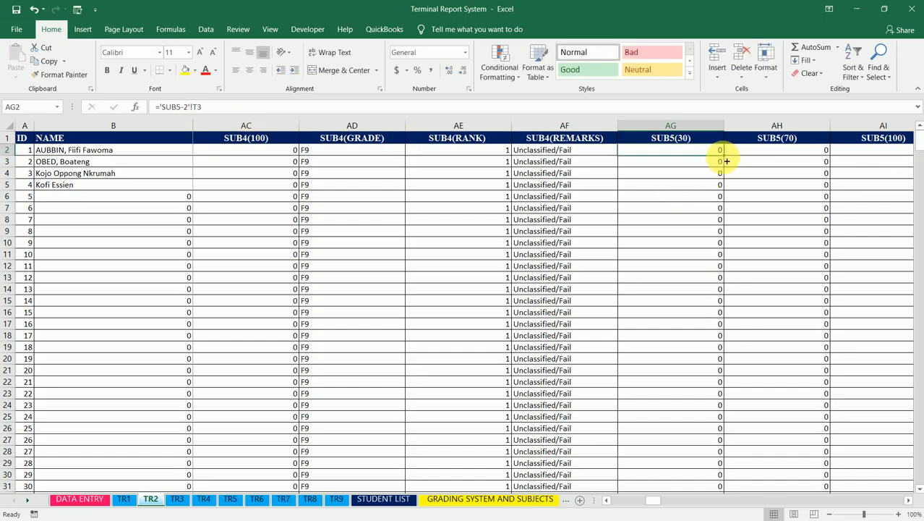
left_click_drag(727, 162, 617, 154)
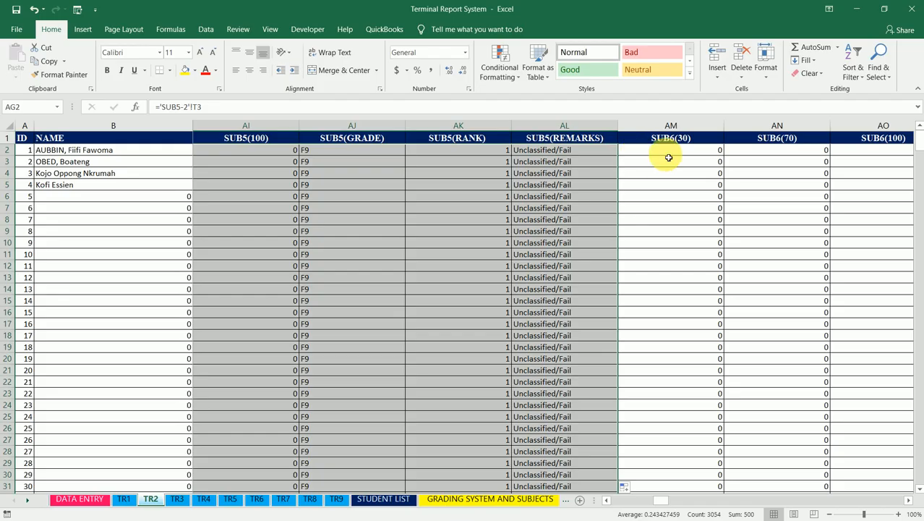
Change the SUB6(30) formula in AM2 to ='SUB6-2'!T3, then fill it across to AR2 and down the SUB6 columns.
left_click(670, 151)
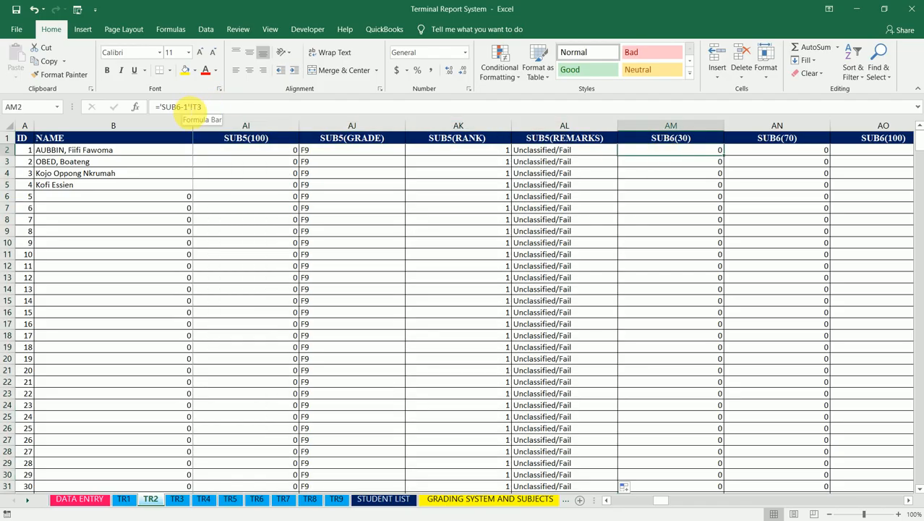
left_click(185, 107)
key("BackSpace")
type("2")
key("ctrl+Return")
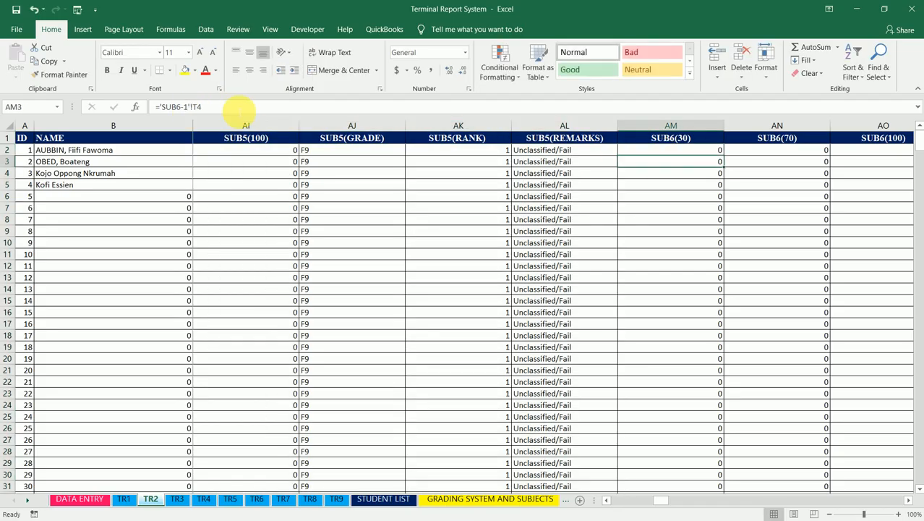
mouse_move(724, 156)
left_mouse_down()
mouse_move(920, 148)
mouse_move(590, 167)
mouse_move(739, 157)
mouse_move(725, 153)
left_mouse_up()
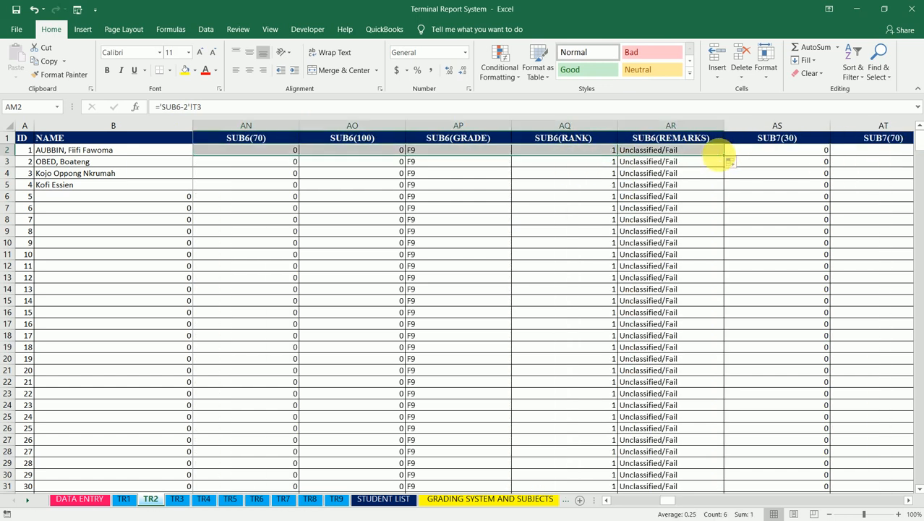
double_click(724, 154)
Change the SUB7(30) formula in AS2 to ='SUB7-2'!T3, then fill it across to AX2 and down the SUB7 columns.
left_click(758, 155)
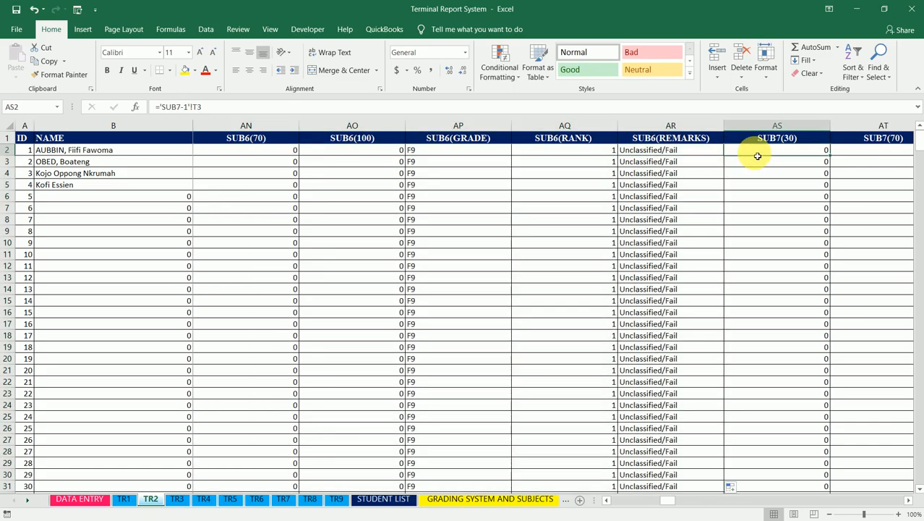
left_click(186, 108)
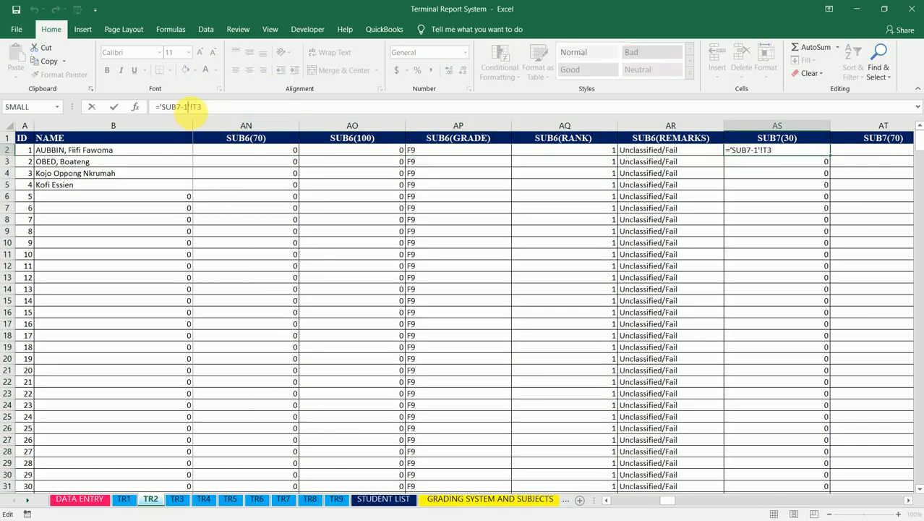
key("BackSpace")
type("2")
key("Return")
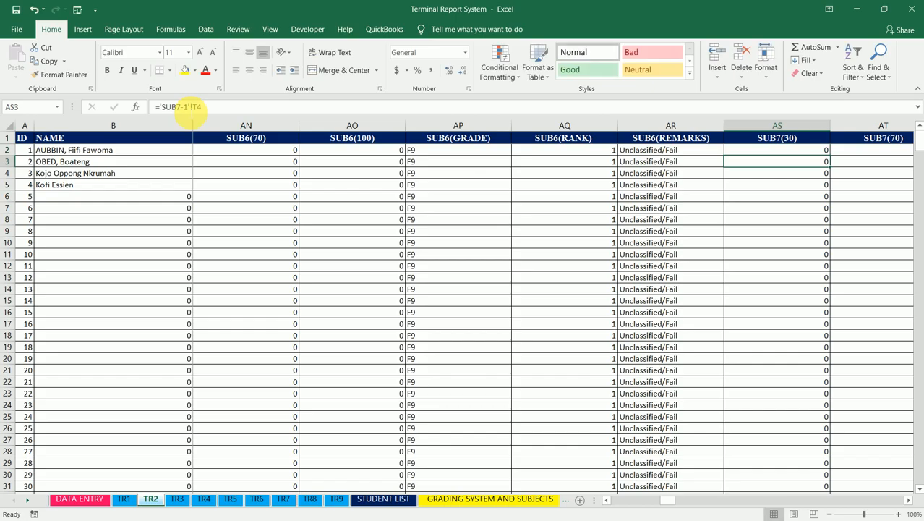
key("Up")
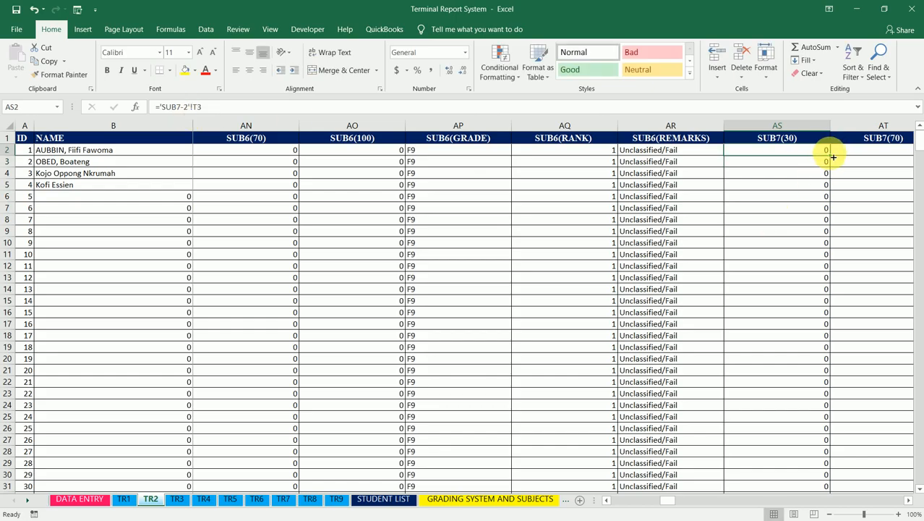
left_click_drag(833, 157, 722, 157)
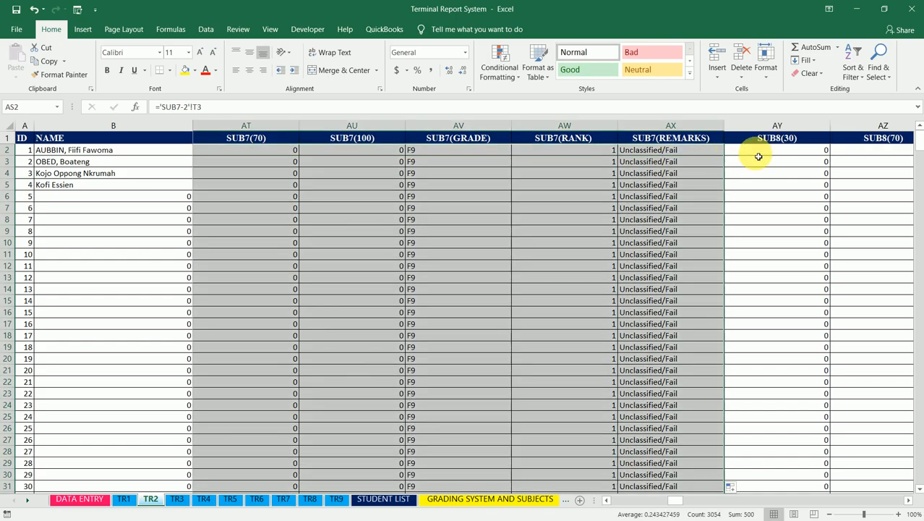
Change the SUB8(30) formula in AY2 to ='SUB8-2'!T3, then fill it across to BD2 and down the SUB8 columns.
left_click(758, 156)
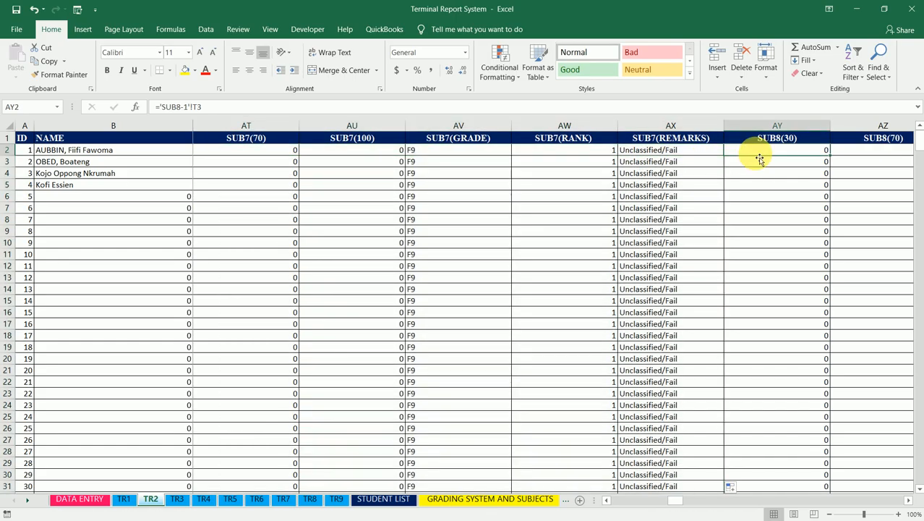
left_click(184, 107)
key("BackSpace")
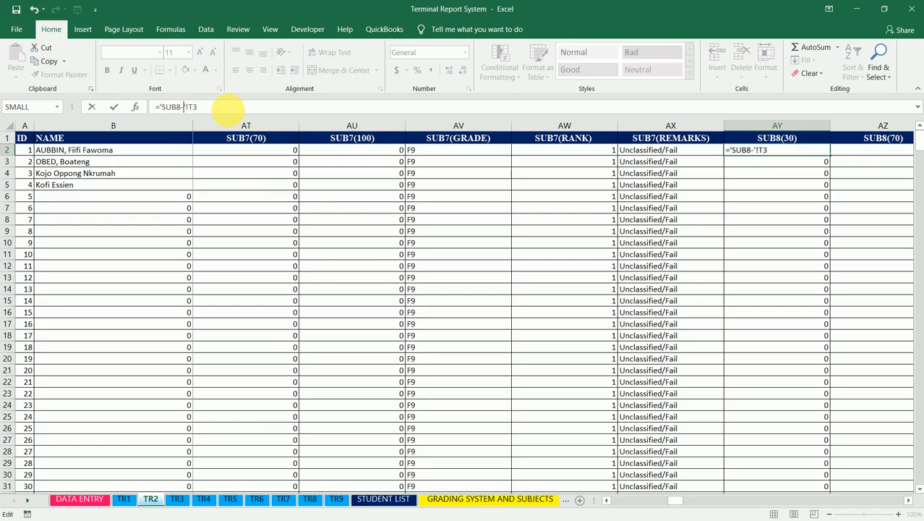
type("2")
key("ctrl+Return")
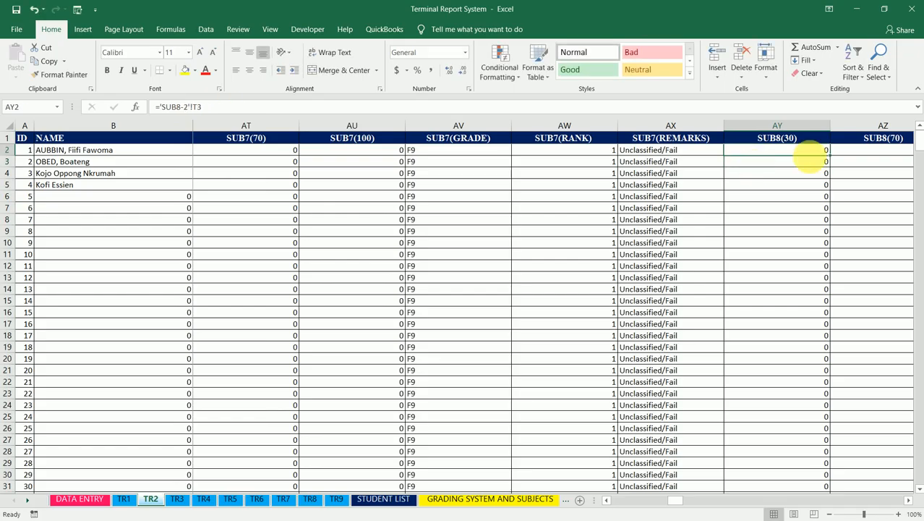
left_click_drag(830, 155, 722, 155)
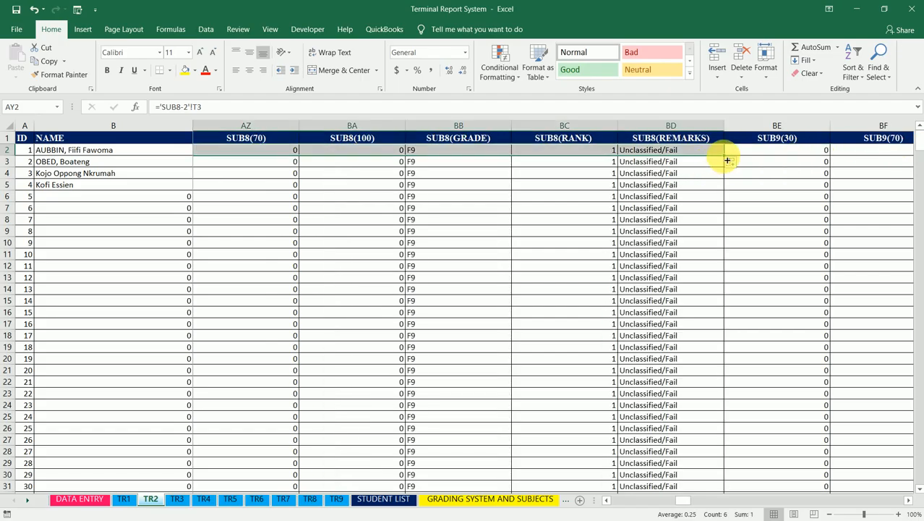
double_click(728, 160)
Change the SUB9(30) formula in BE2 to ='SUB9-2'!T3, then fill it across to BJ2 and down the SUB9 columns.
left_click(768, 149)
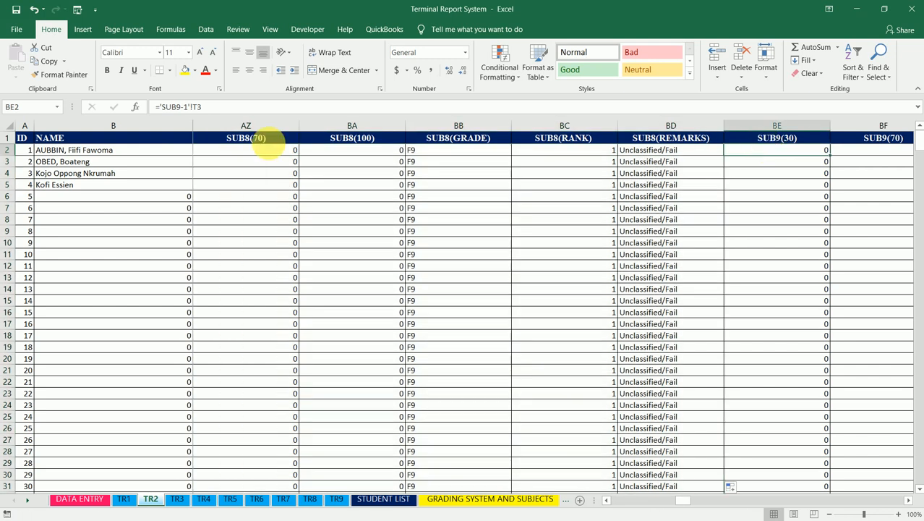
left_click(186, 106)
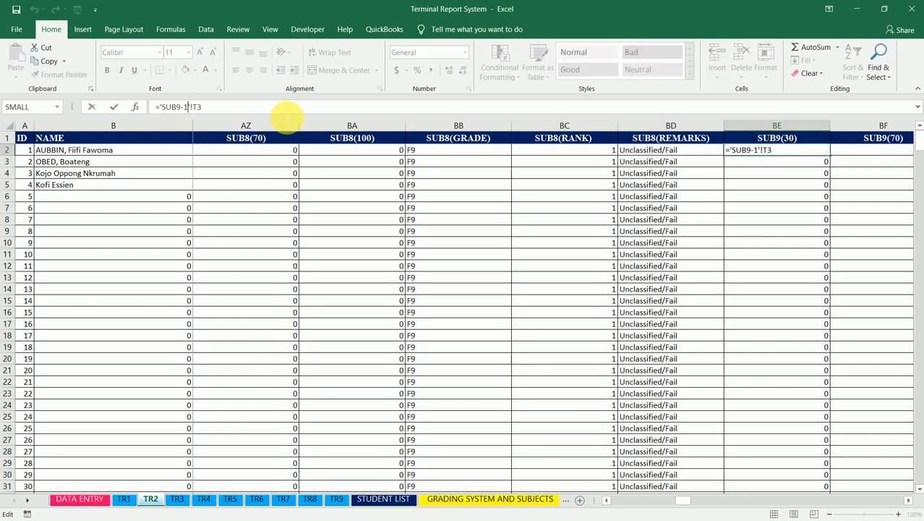
key("BackSpace")
type("2")
key("Return")
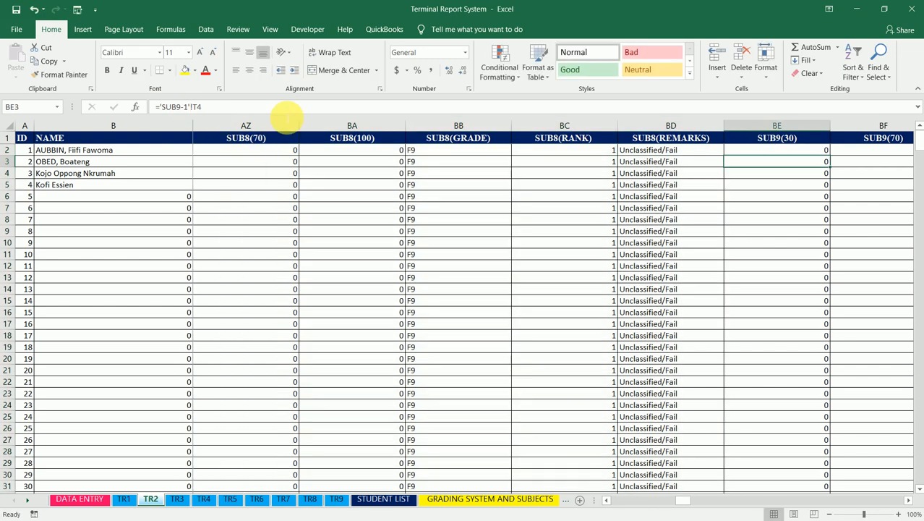
key("Up")
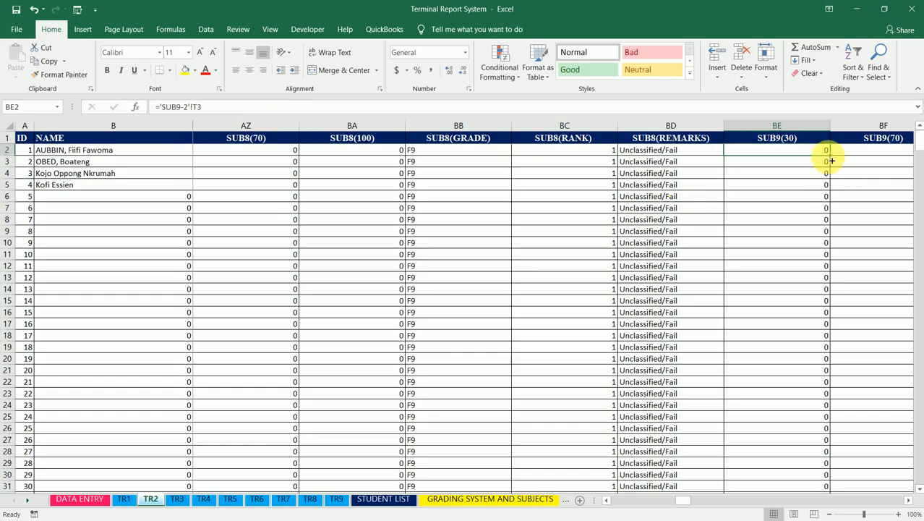
left_click_drag(829, 154, 382, 162)
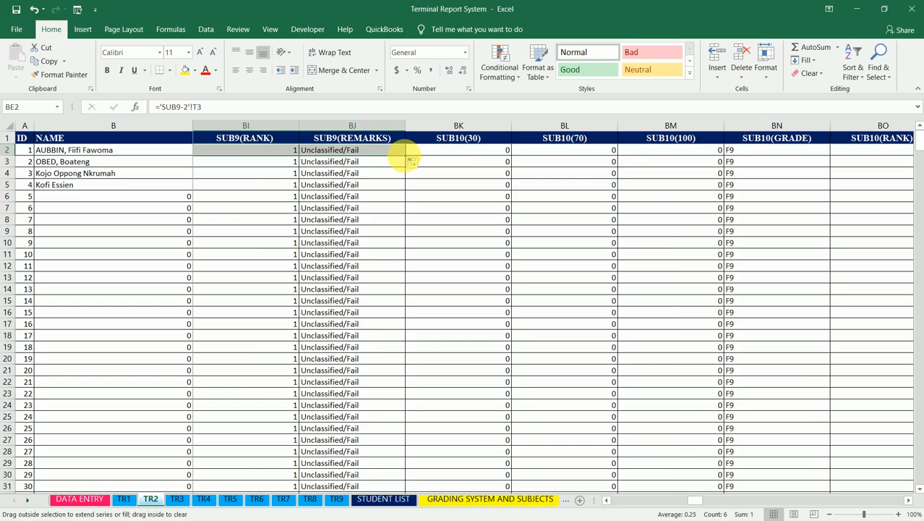
double_click(408, 158)
Change the SUB10(30) formula in BK2 to ='SUB10-2'!T3, then fill it across to BP2 and down the SUB10 columns.
left_click(472, 149)
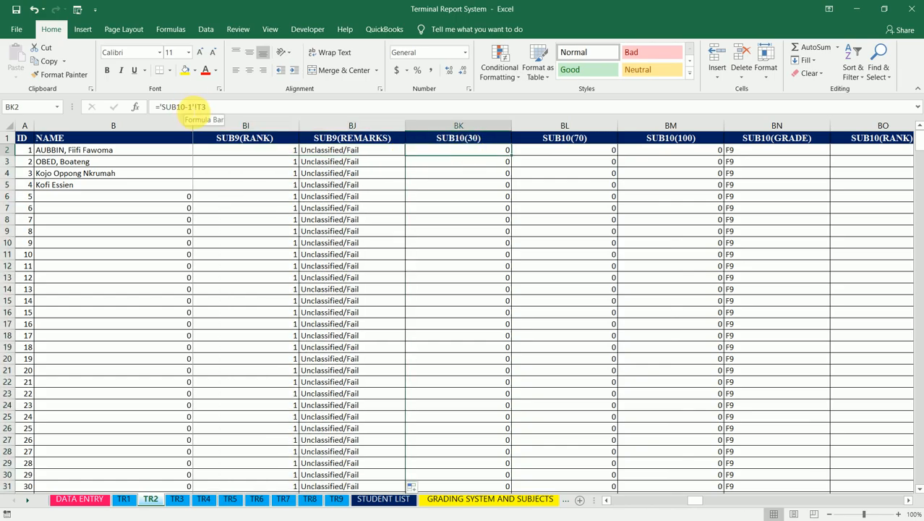
left_click(191, 106)
key("BackSpace")
type("2")
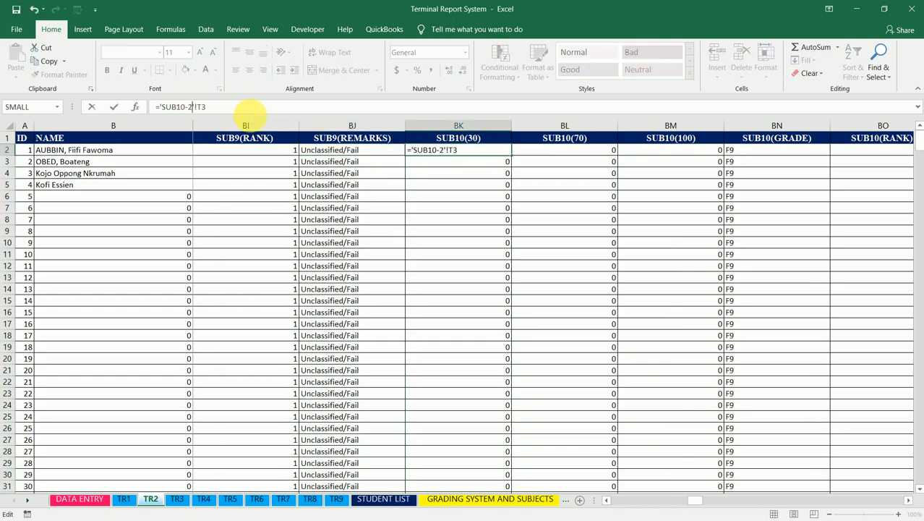
key("Return")
key("Up")
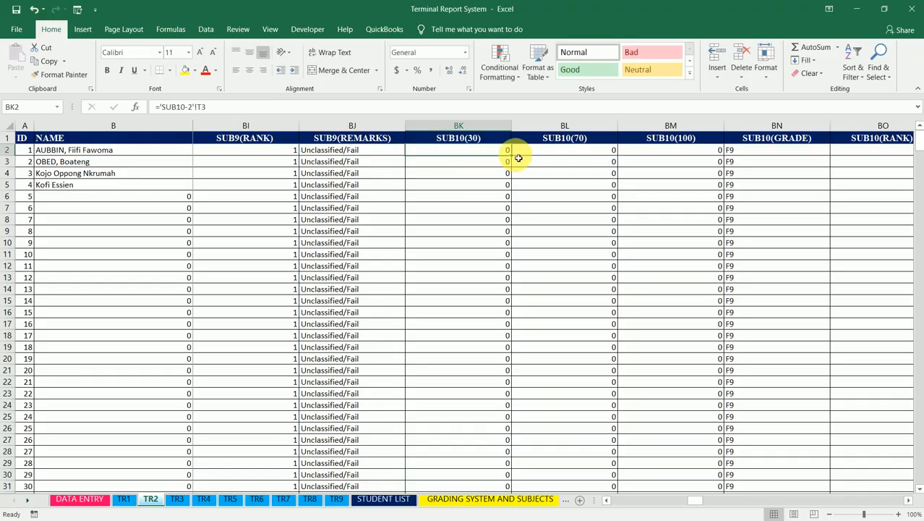
left_click_drag(511, 155, 490, 171)
left_click_drag(598, 161, 617, 160)
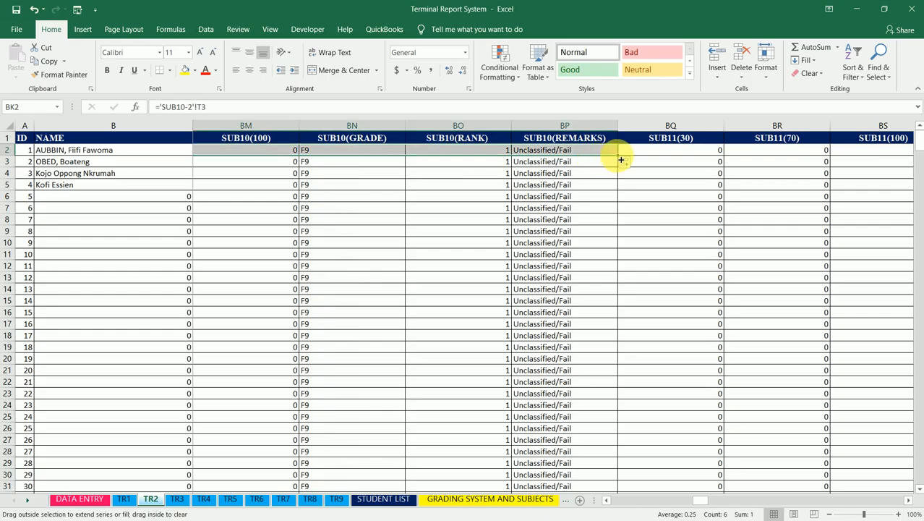
double_click(618, 157)
Change the SUB11(30) formula in BQ2 to ='SUB11-2'!T3, then fill it across to BV2 and down the SUB11 columns.
left_click(684, 151)
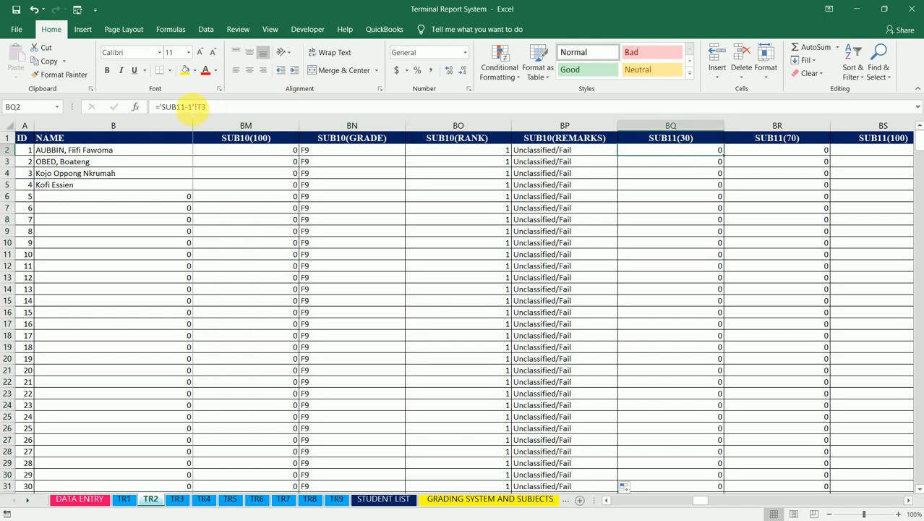
left_click(191, 107)
key("BackSpace")
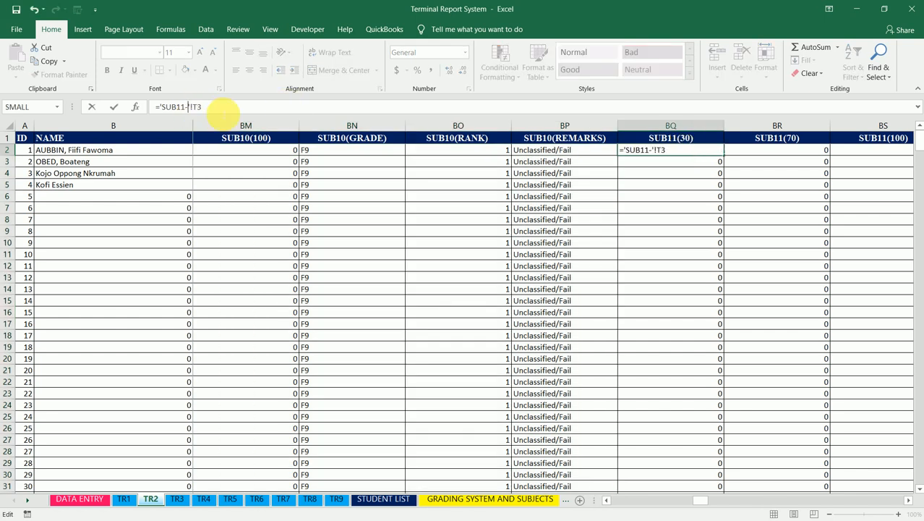
type("2")
key("Return")
key("Up")
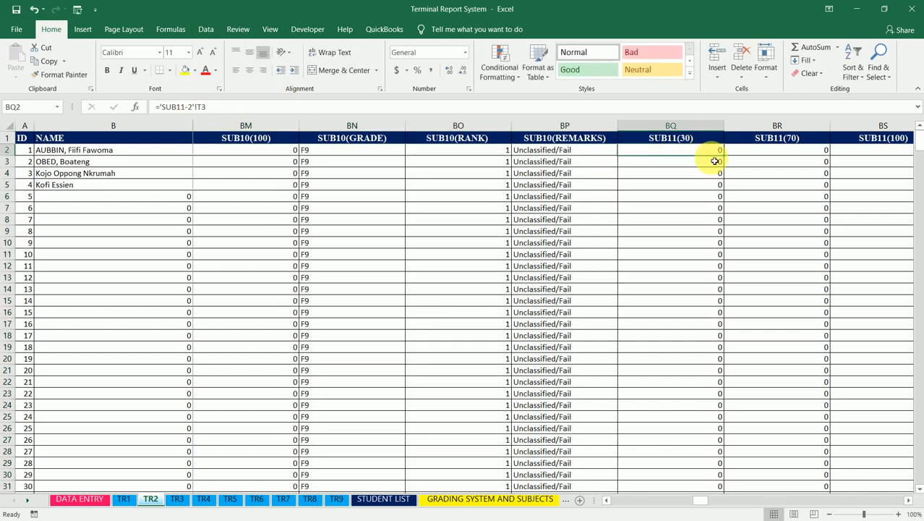
left_click_drag(727, 160, 802, 163)
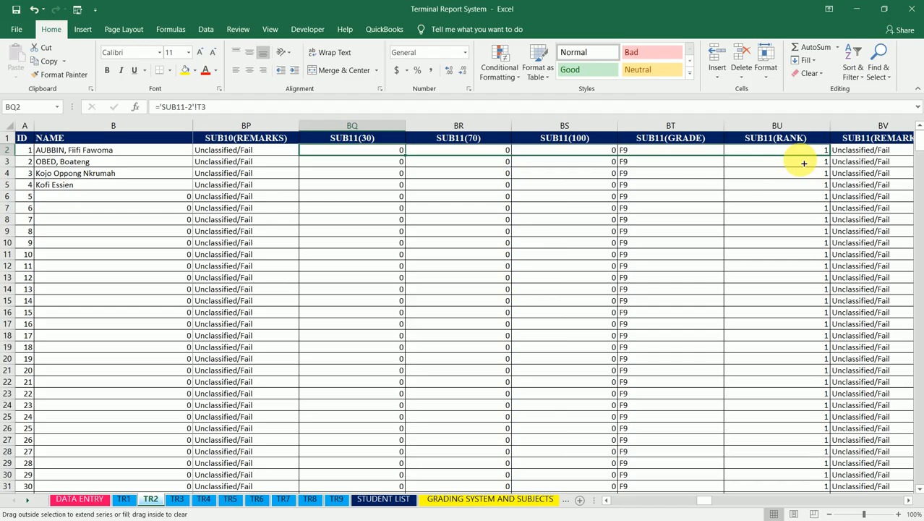
left_click_drag(803, 163, 619, 162)
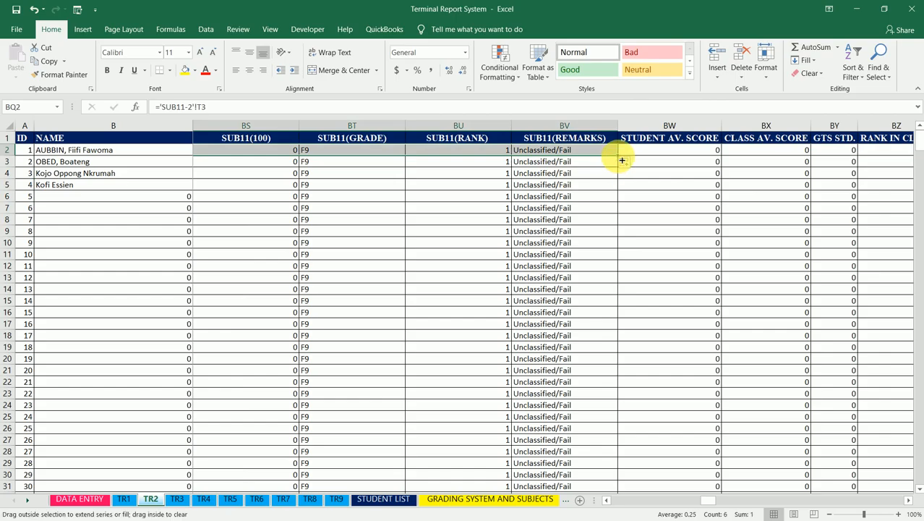
double_click(619, 156)
Examine the row 2 formulas on TR2 from STUDENT AV. SCORE through the subject aggregates and AGGREGATE to the CMSUB1 columns.
left_click(665, 154)
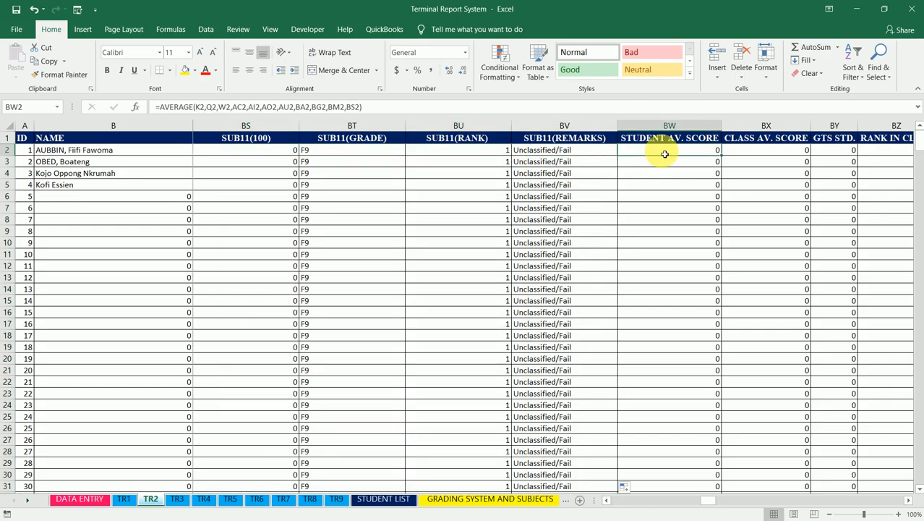
key("Right")
key("Right")
key("Right")
key("Right")
key("Right")
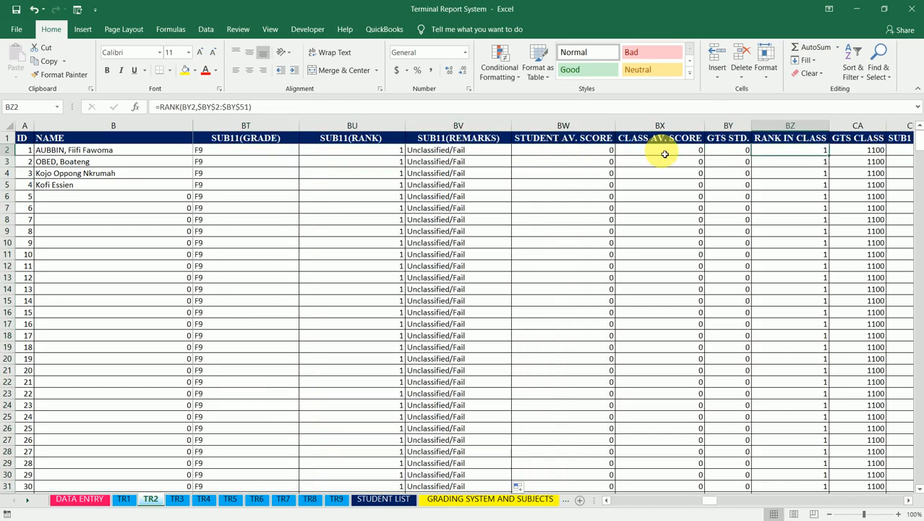
key("Right")
key("Right")
key("Right")
key("Right")
key("Right")
key("Right")
key("Right")
key("Right")
key("Right")
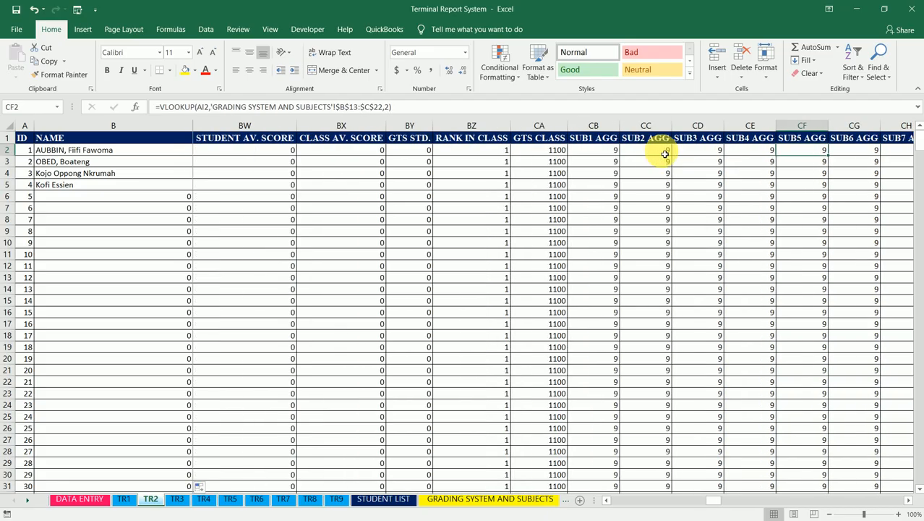
key("Right")
key("Right")
key("Right")
key("Right")
key("Right")
key("Right")
key("Right")
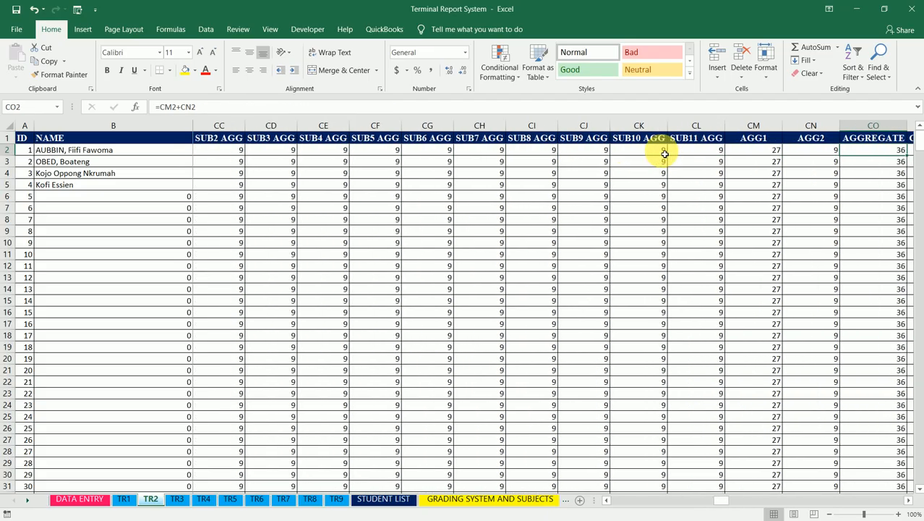
key("Right")
key("Right")
key("Right")
key("Right")
key("Right")
key("Right")
key("Right")
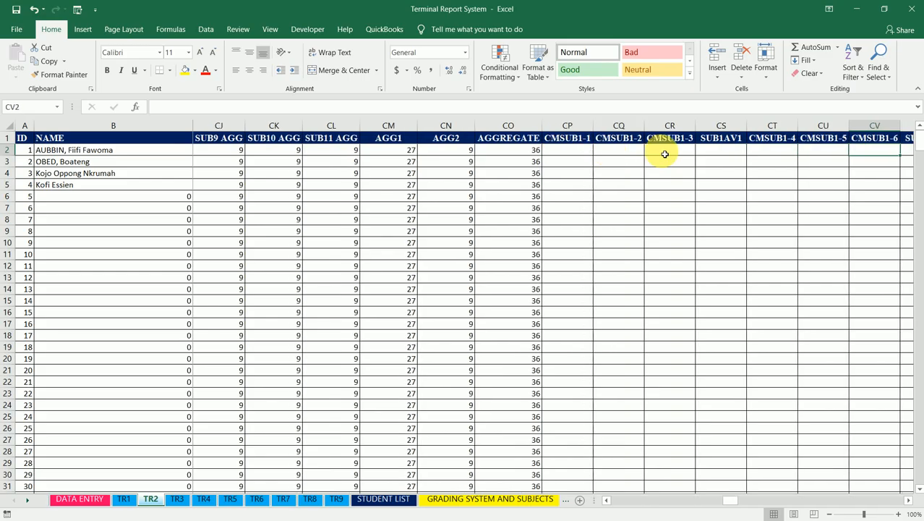
On sheet TR3, change the SUB1(30) formula in I2 to ='SUB1-3'!T3, then fill it across to N2 and down the SUB1 columns.
left_click(177, 499)
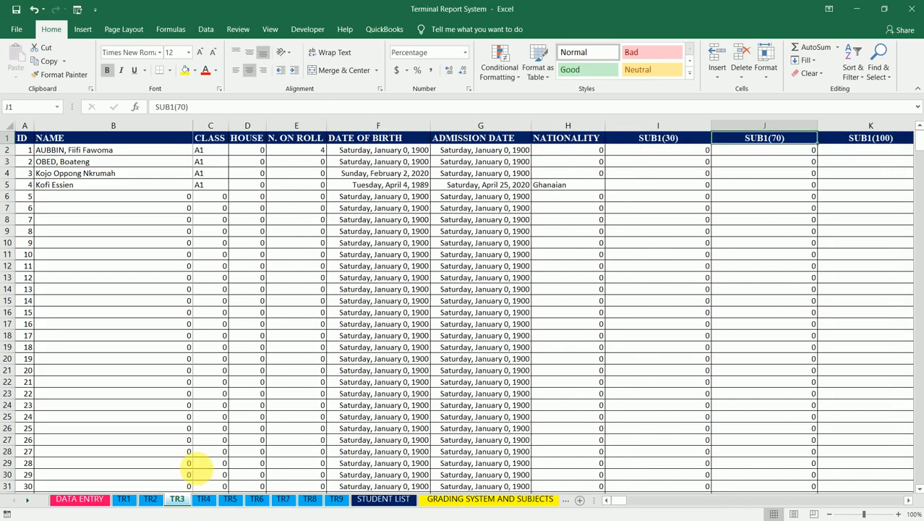
left_click(632, 151)
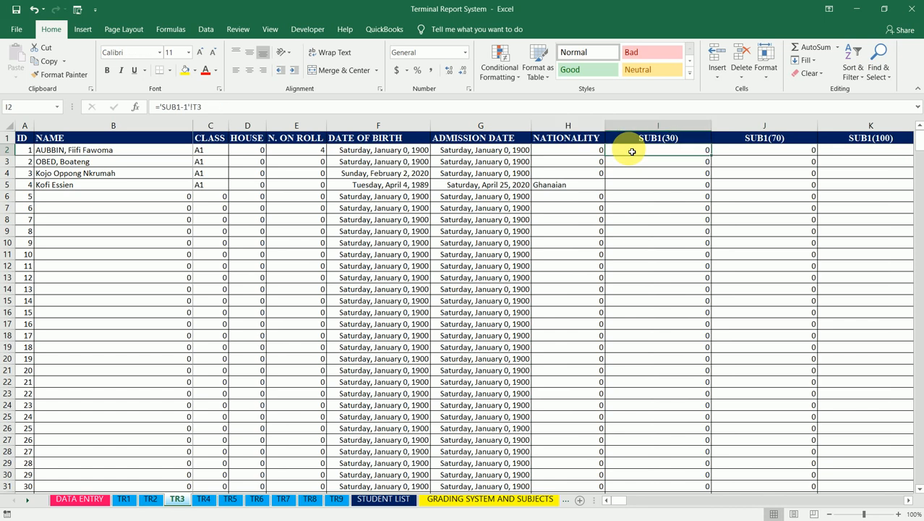
left_click(181, 106)
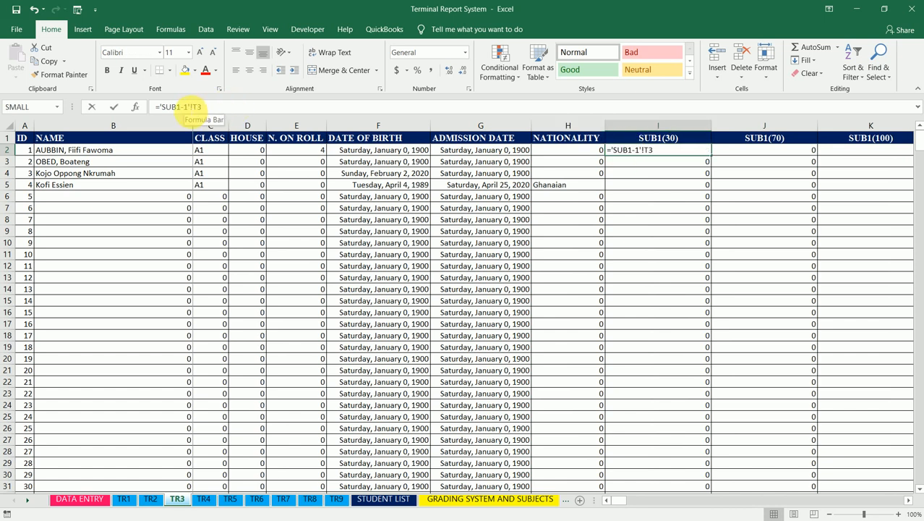
key("BackSpace")
type("3")
key("Return")
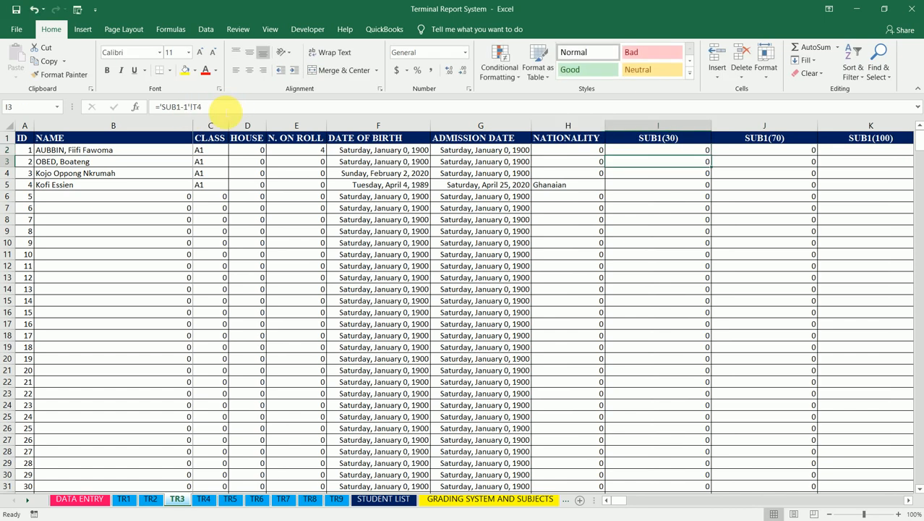
key("Up")
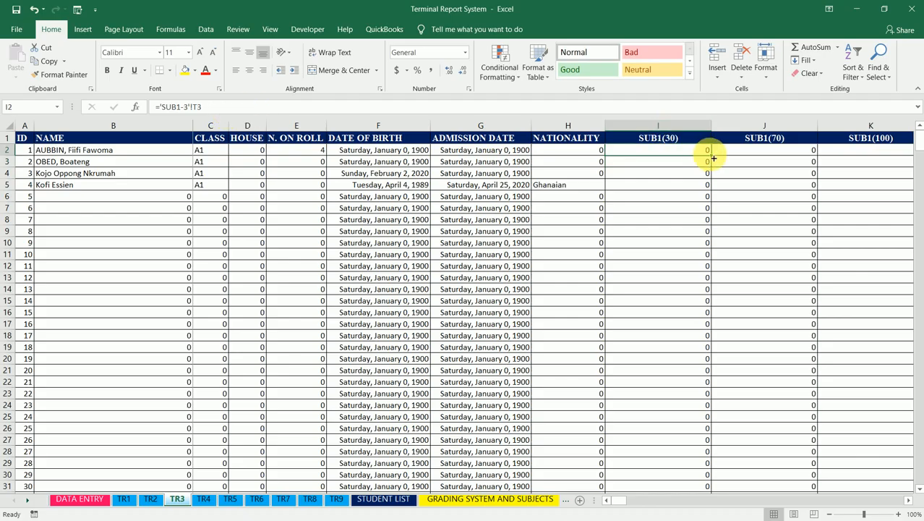
mouse_move(714, 158)
left_mouse_down()
mouse_move(909, 155)
mouse_move(650, 171)
mouse_move(802, 164)
mouse_move(704, 167)
mouse_move(718, 159)
left_mouse_up()
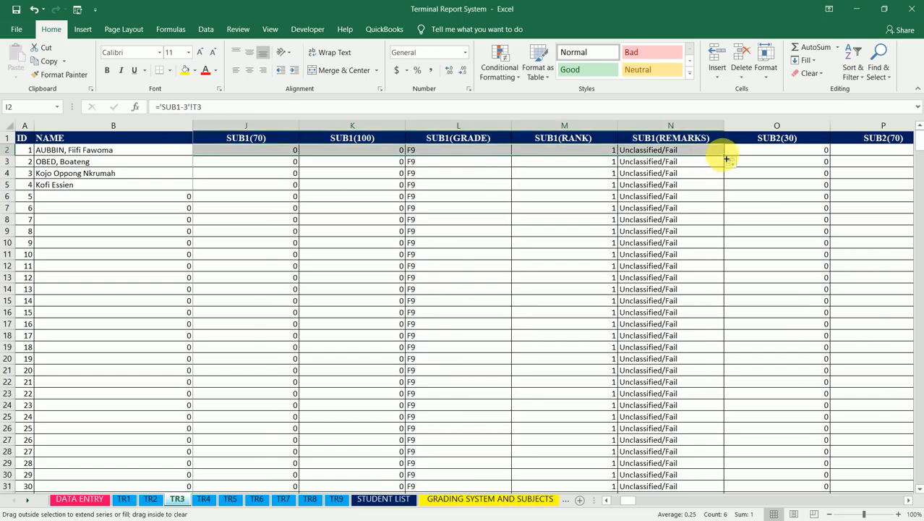
double_click(725, 155)
Change the SUB2(30) formula in O2 to ='SUB2-3'!T3, then fill it across to T2 and down the SUB2 columns.
left_click(769, 151)
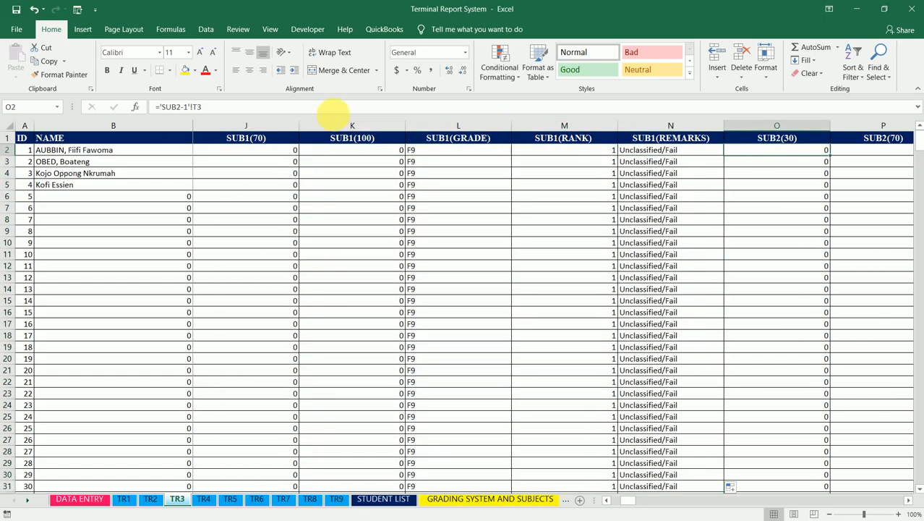
left_click(195, 106)
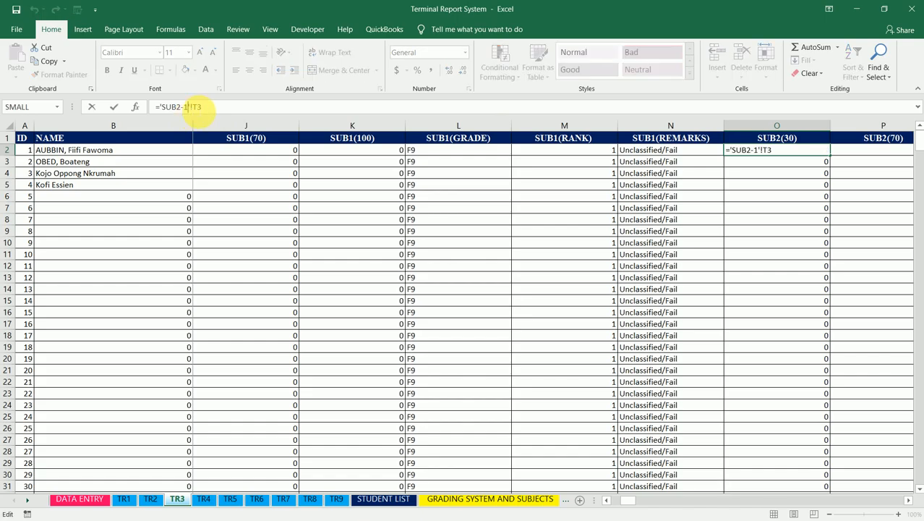
key("ctrl+Return")
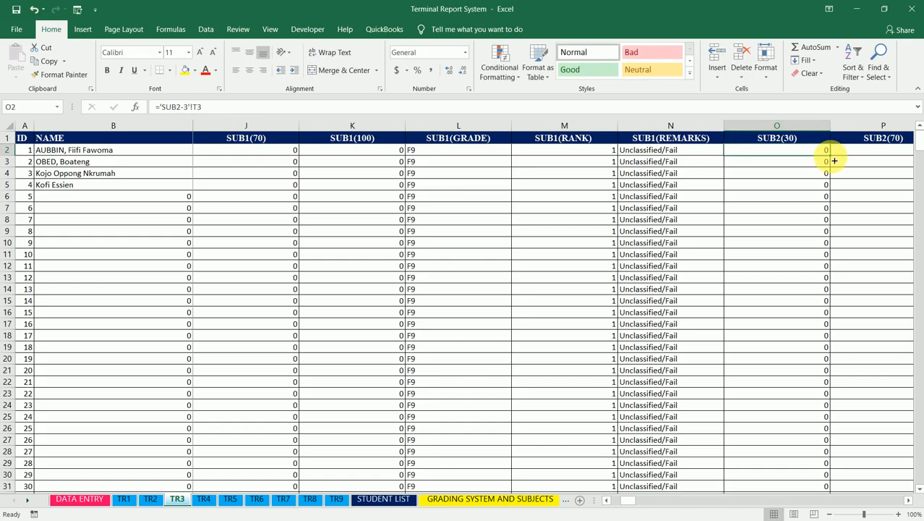
mouse_move(834, 161)
left_mouse_down()
mouse_move(910, 155)
mouse_move(487, 165)
mouse_move(514, 161)
left_mouse_up()
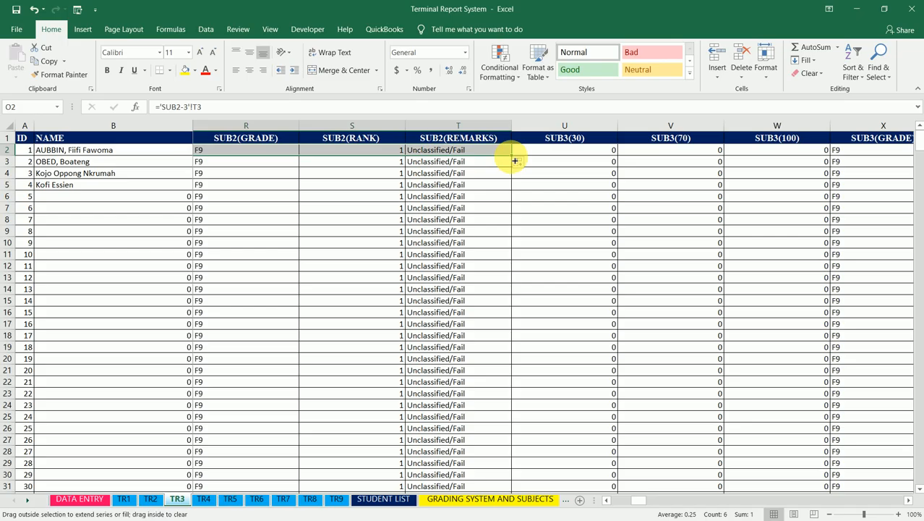
double_click(512, 156)
Change the SUB3(30) formula in U2 to ='SUB3-3'!T3, then fill it across to Z2 and down the SUB3 columns.
left_click(571, 148)
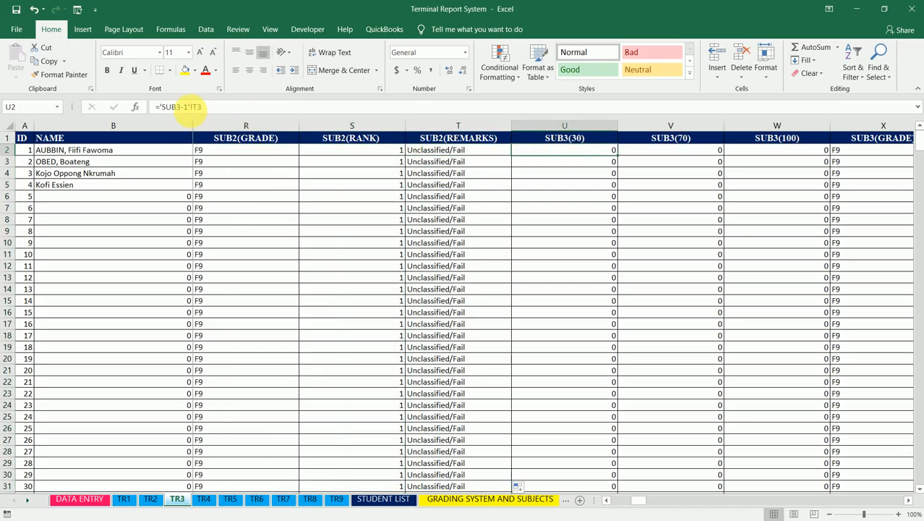
left_click(187, 107)
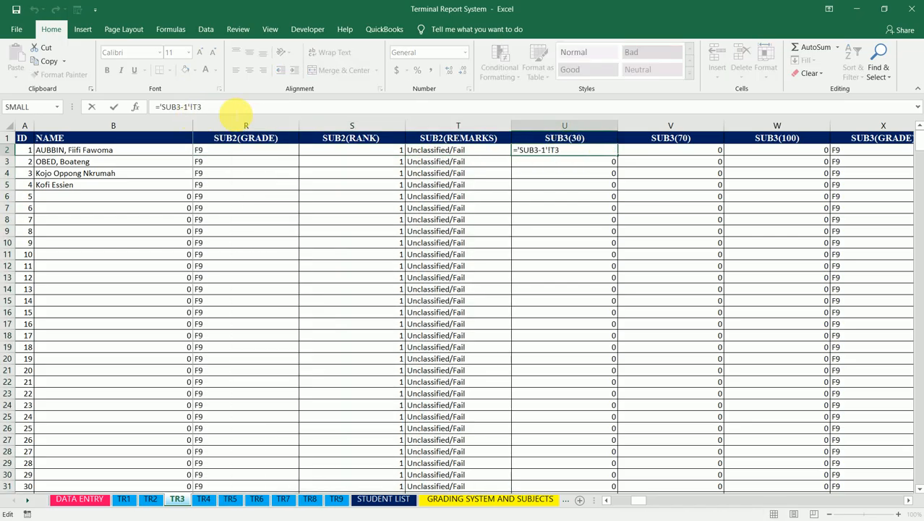
key("BackSpace")
type("3")
key("Return")
key("Up")
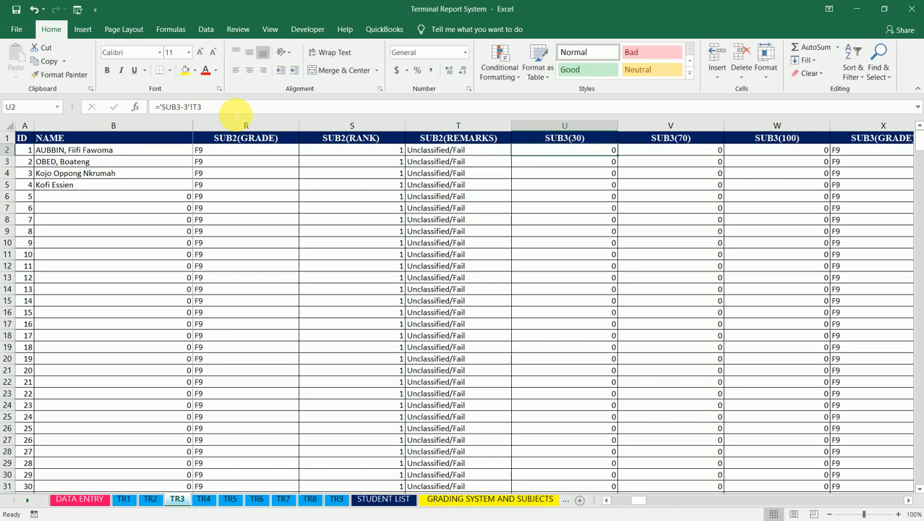
left_click_drag(618, 157, 726, 157)
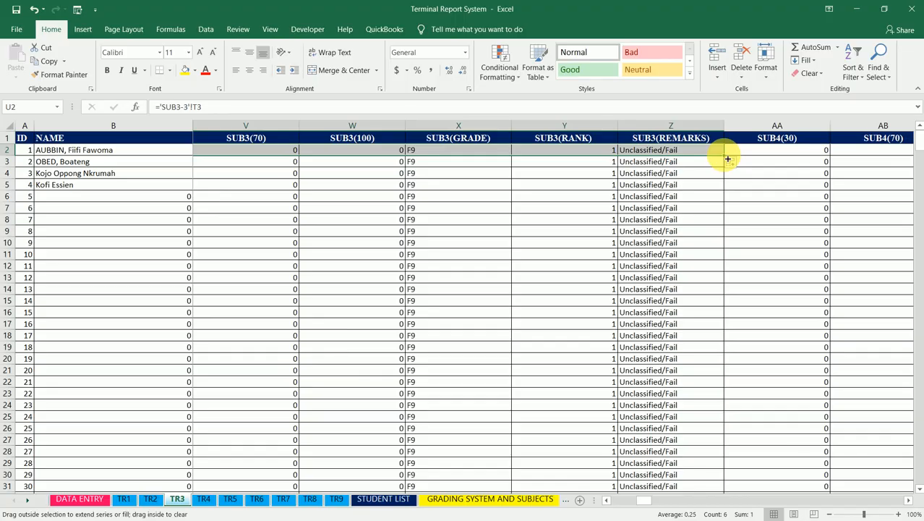
double_click(727, 158)
Change the SUB4(30) formula in AA2 to ='SUB4-3'!T3.
left_click(790, 150)
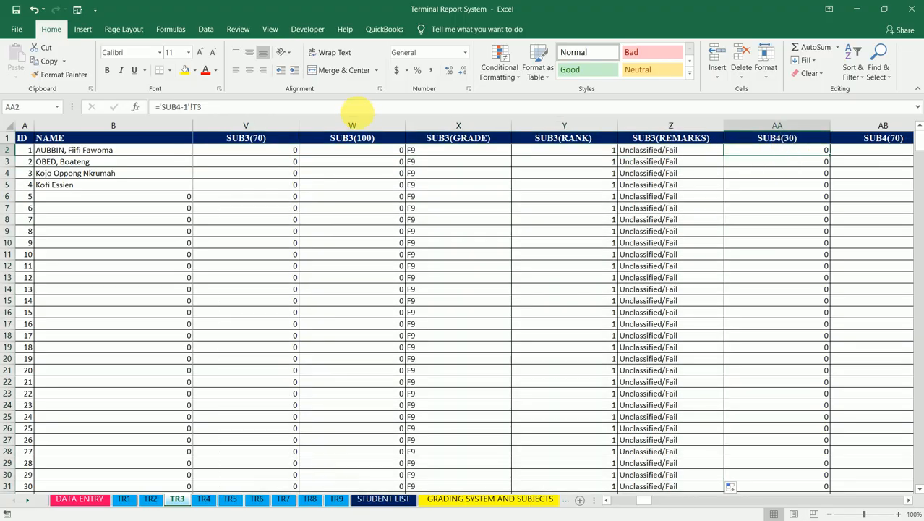
left_click(190, 106)
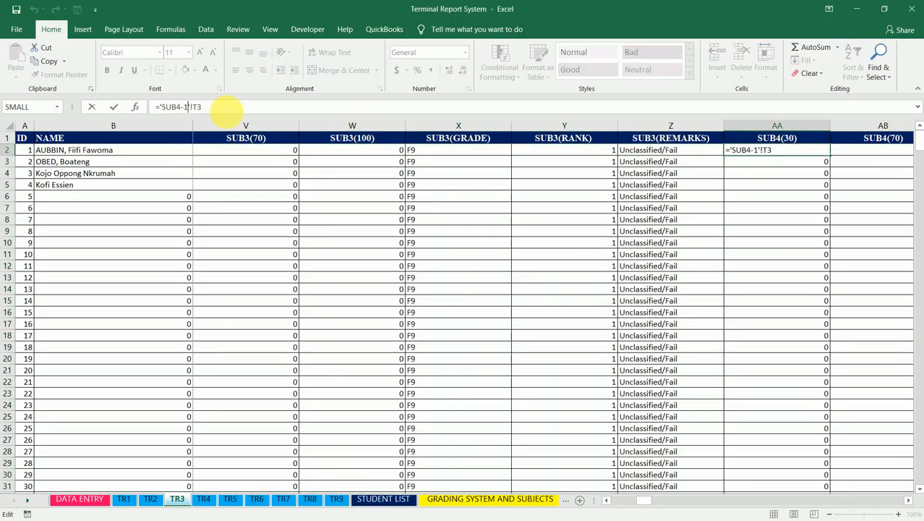
key("Return")
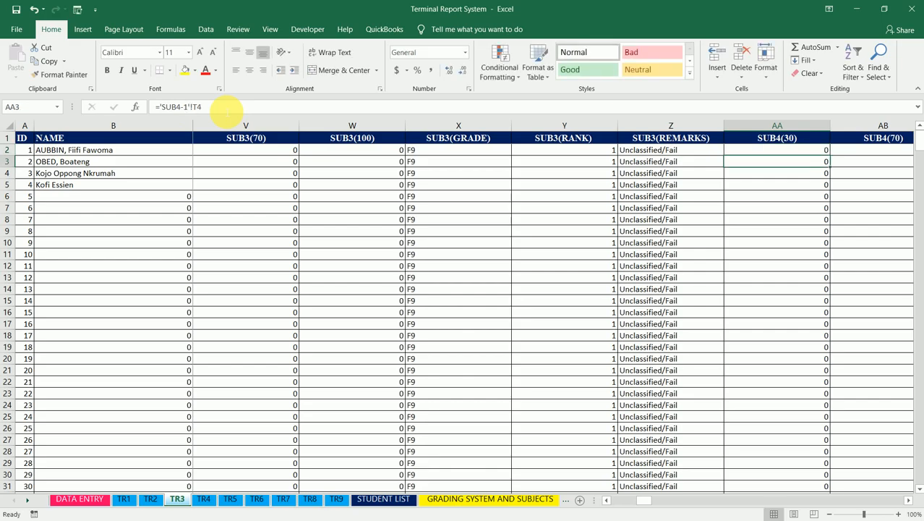
left_click(803, 154)
left_click_drag(832, 156, 499, 159)
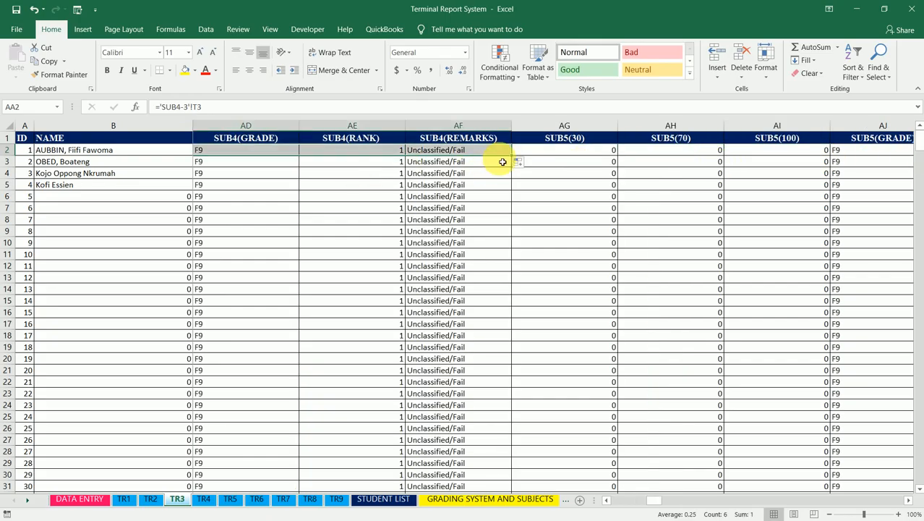
double_click(515, 159)
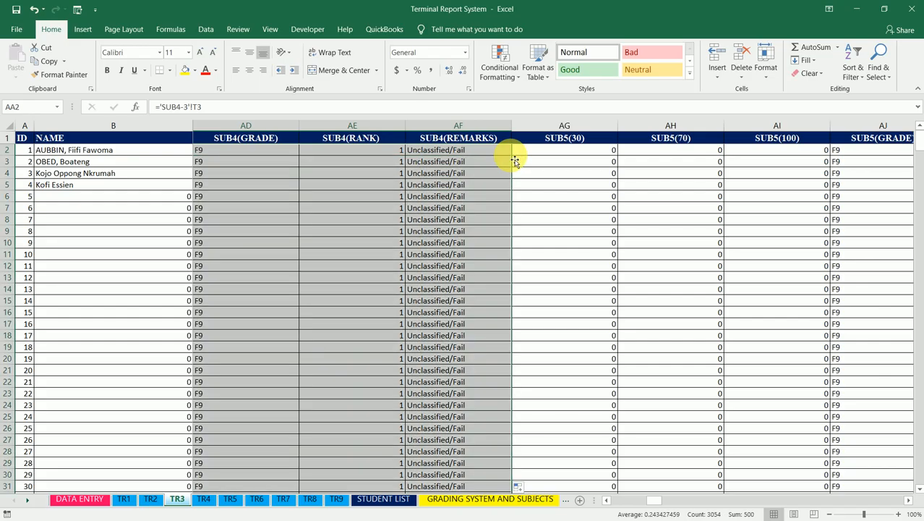
key("ctrl+z")
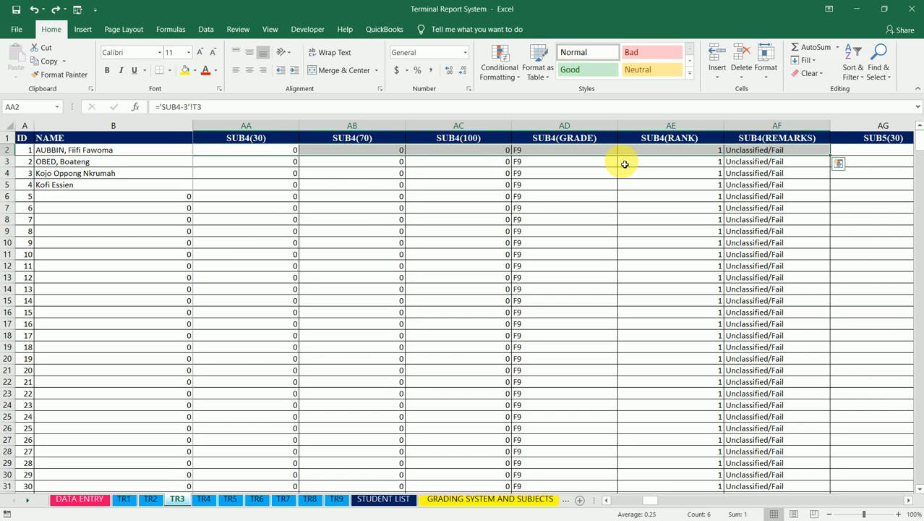
key("ctrl+z")
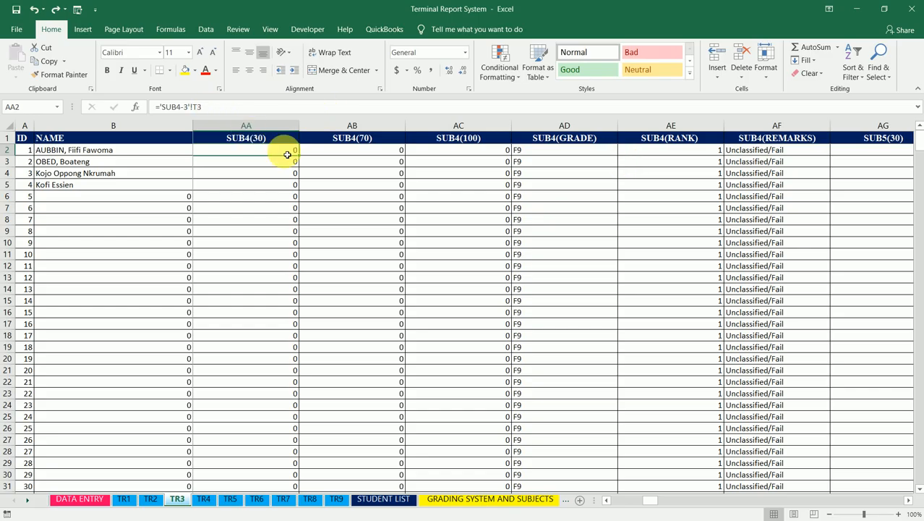
key("Left")
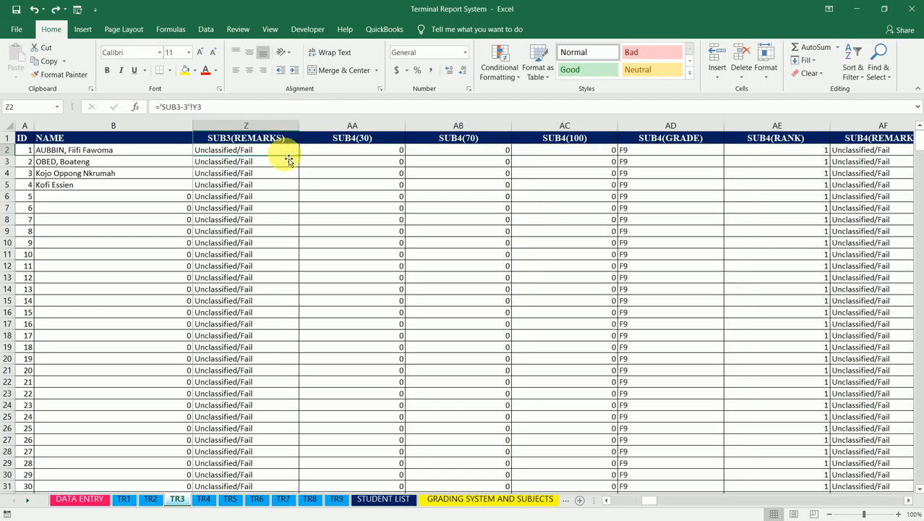
key("Right")
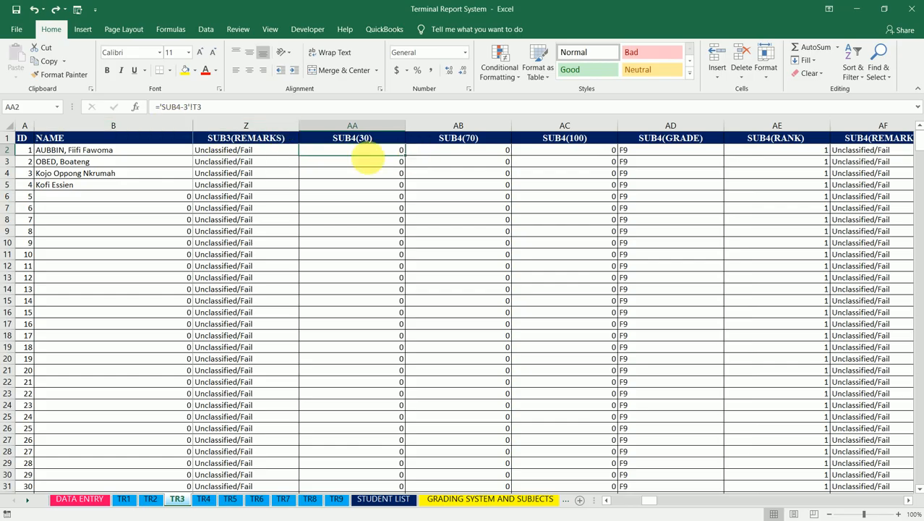
Fill the SUB4(30) formula from AA2 across to AF2 and down the SUB4 columns.
left_click_drag(408, 160, 902, 154)
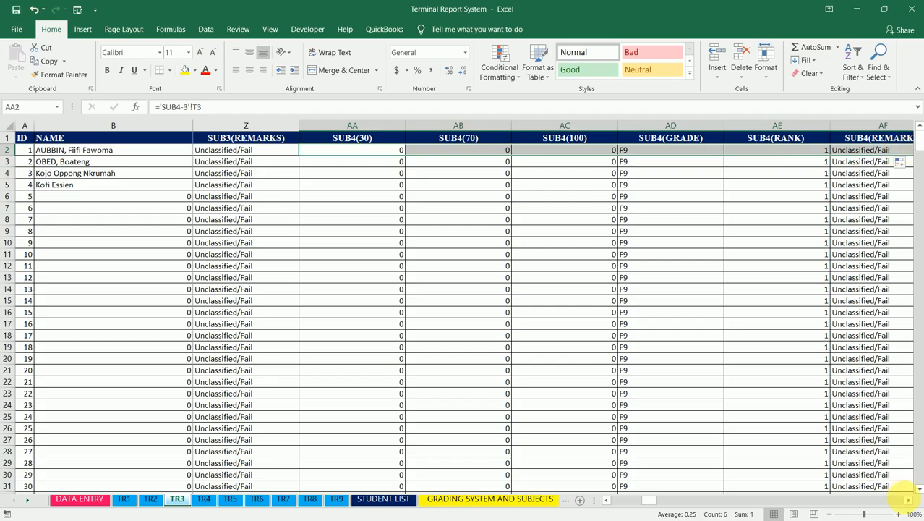
left_click(907, 501)
left_click(908, 501)
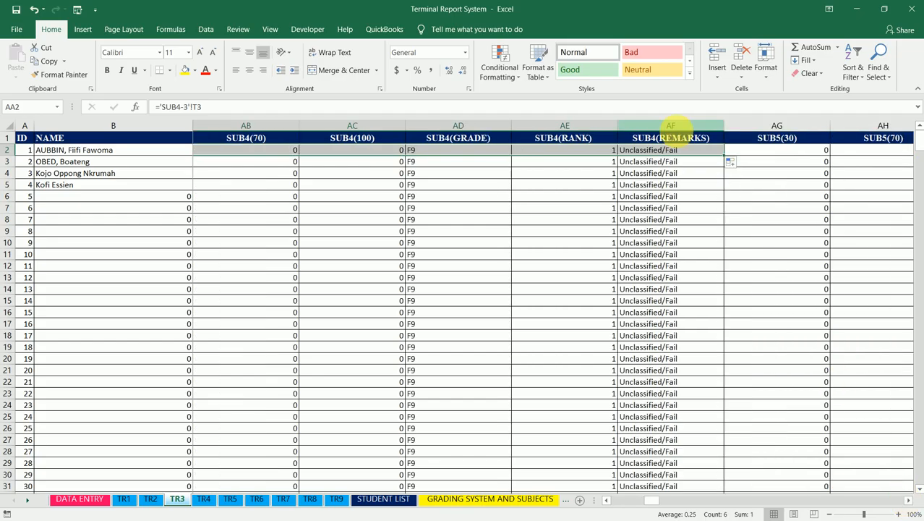
double_click(726, 156)
Change the SUB5(30) formula in AG2 to ='SUB5-3'!T3, then fill it across to AL2 and down the SUB5 columns.
left_click(767, 147)
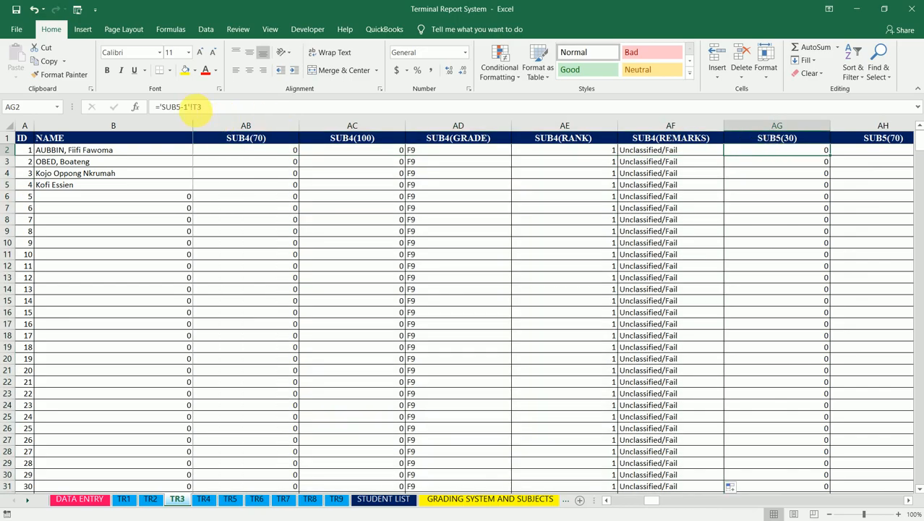
left_click(187, 107)
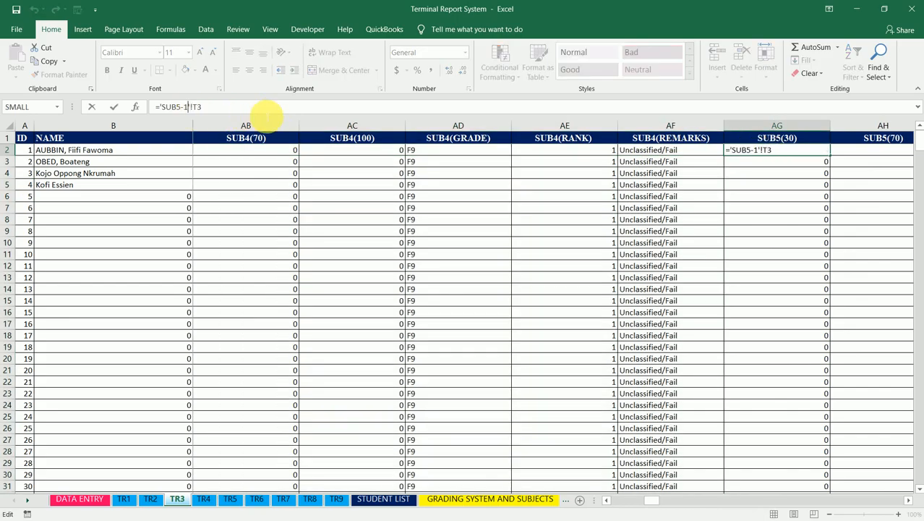
key("BackSpace")
type("3")
key("ctrl+Return")
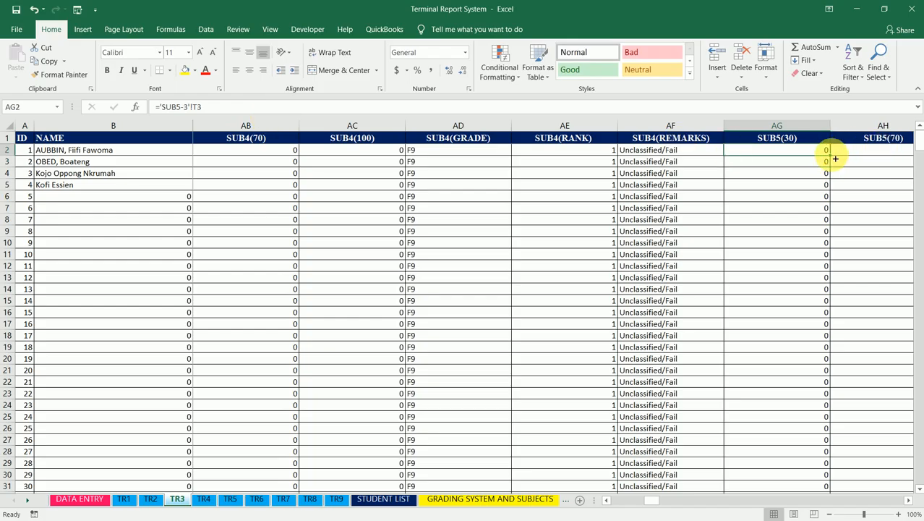
left_click_drag(835, 158, 903, 148)
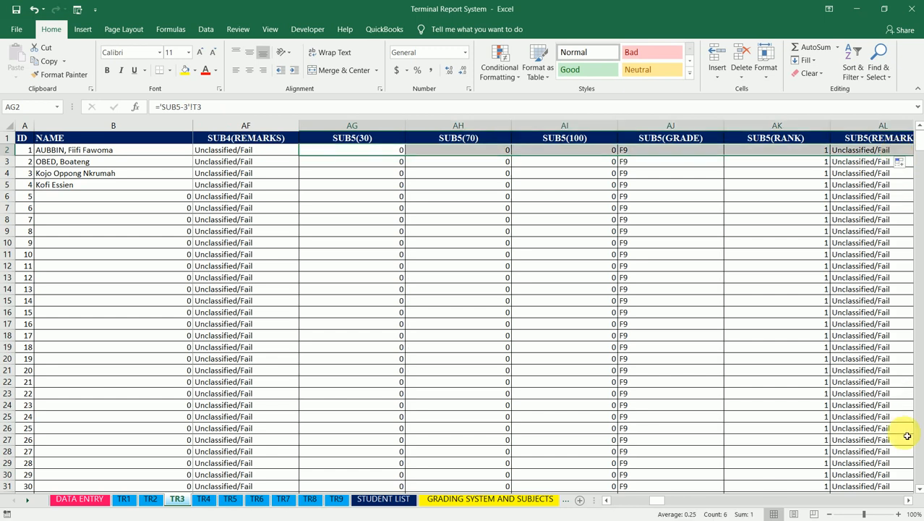
left_click(910, 504)
left_click(910, 505)
left_click(910, 504)
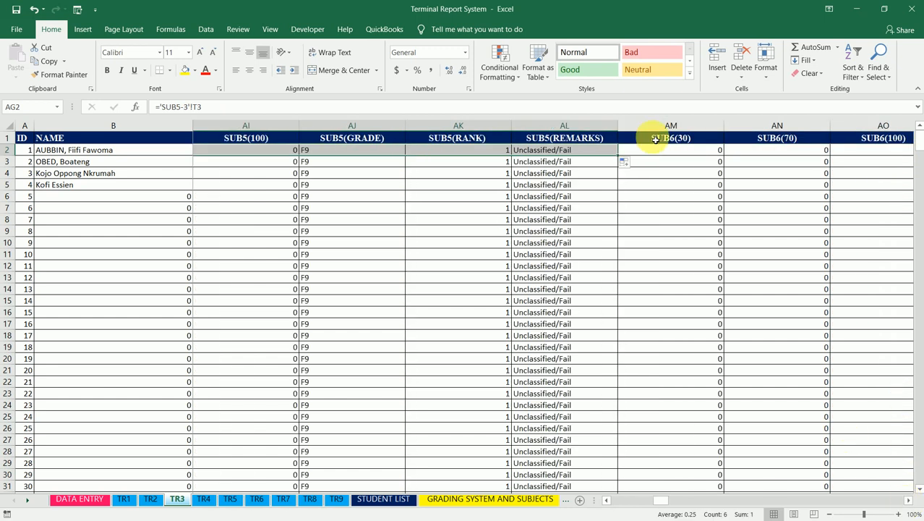
double_click(622, 157)
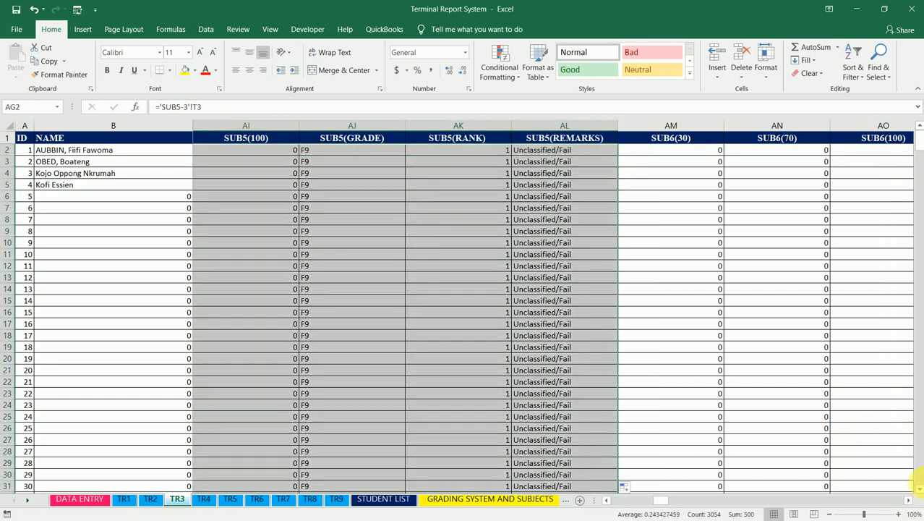
Change the SUB6(30) formula in AM2 to ='SUB6-3'!T3.
left_click(910, 501)
left_click(910, 501)
left_click(910, 501)
left_click(910, 501)
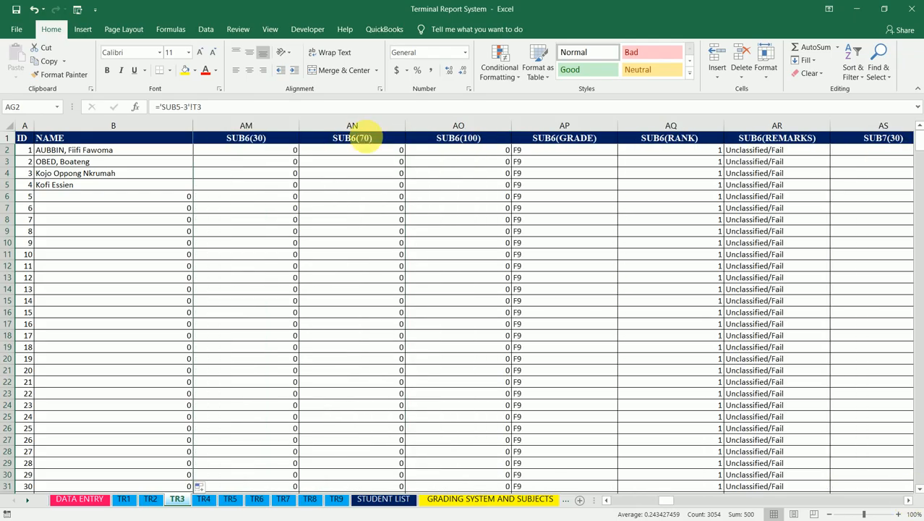
left_click(269, 150)
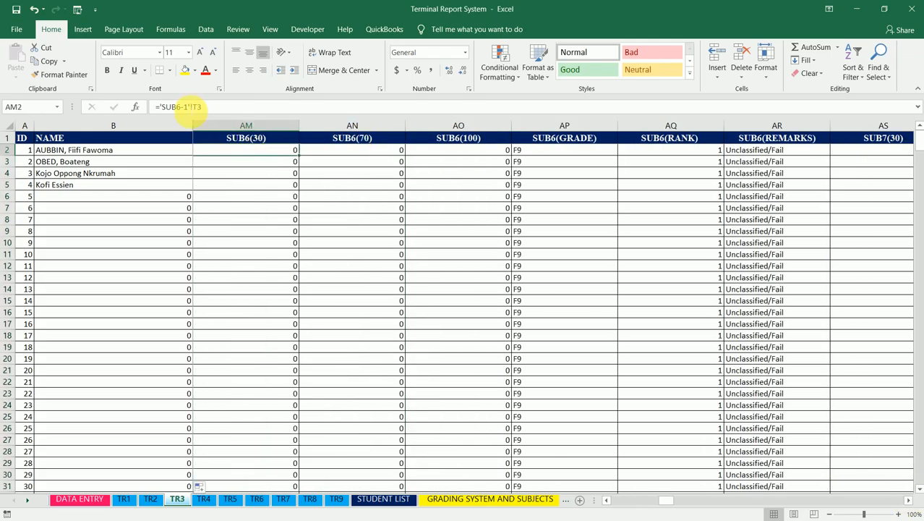
left_click(199, 107)
key("Return")
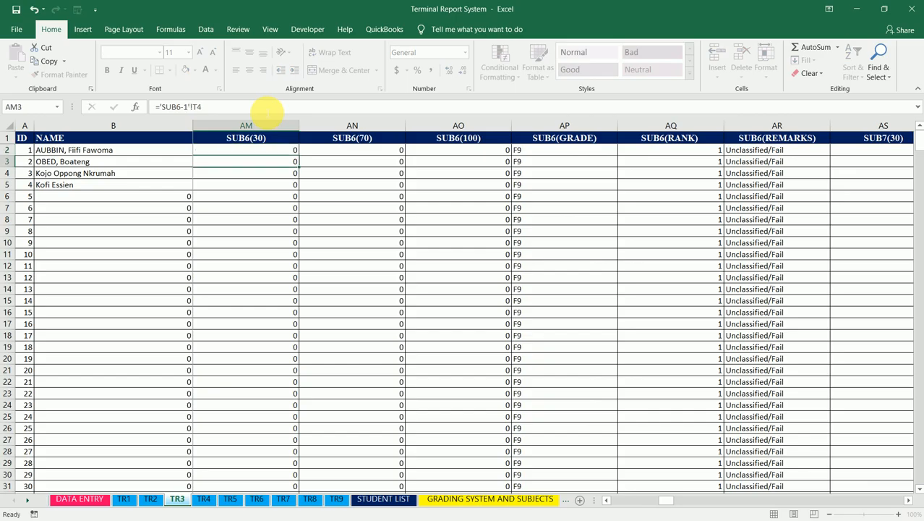
key("Up")
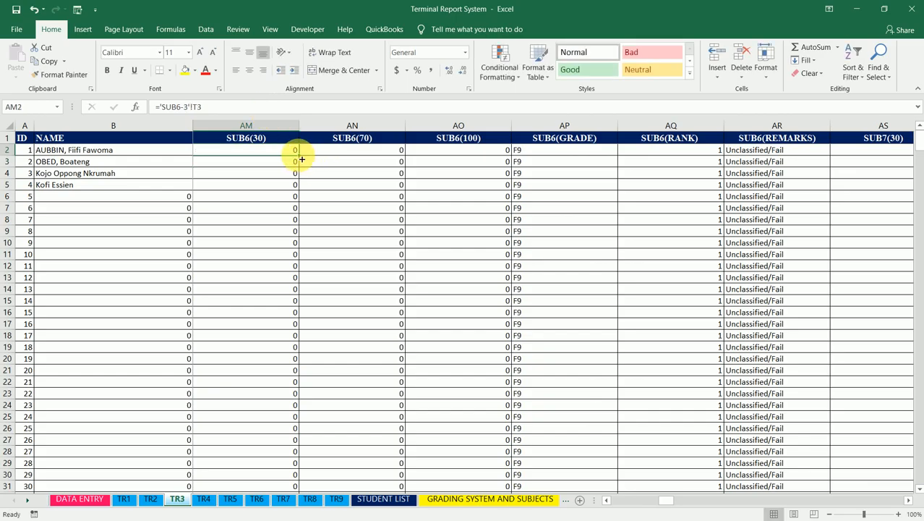
Fill the SUB6(30) formula from AM2 across to AR2 and down the SUB6 columns.
left_click_drag(302, 159, 830, 154)
Change the SUB7(30) formula in AS2 to ='SUB7-3'!T3, and fill it across to AX2 and down the SUB7 columns.
left_click(858, 152)
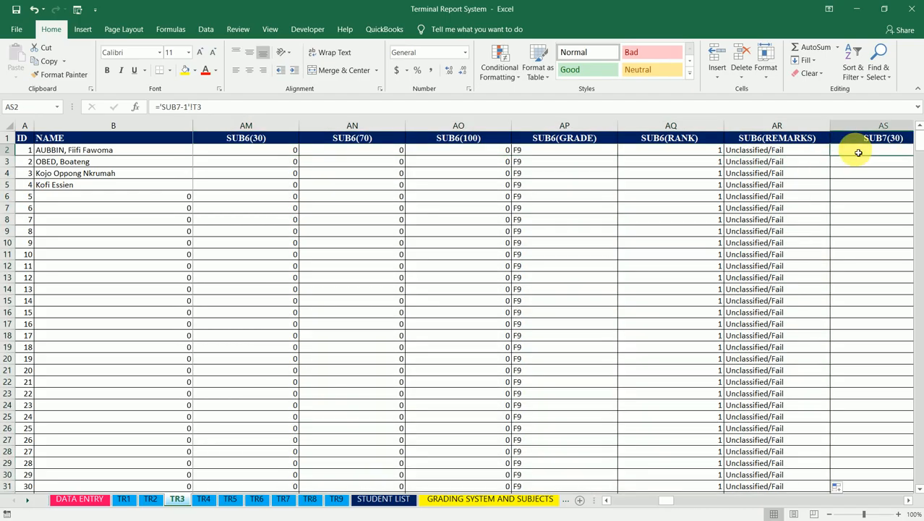
scroll(859, 153, "right", 6)
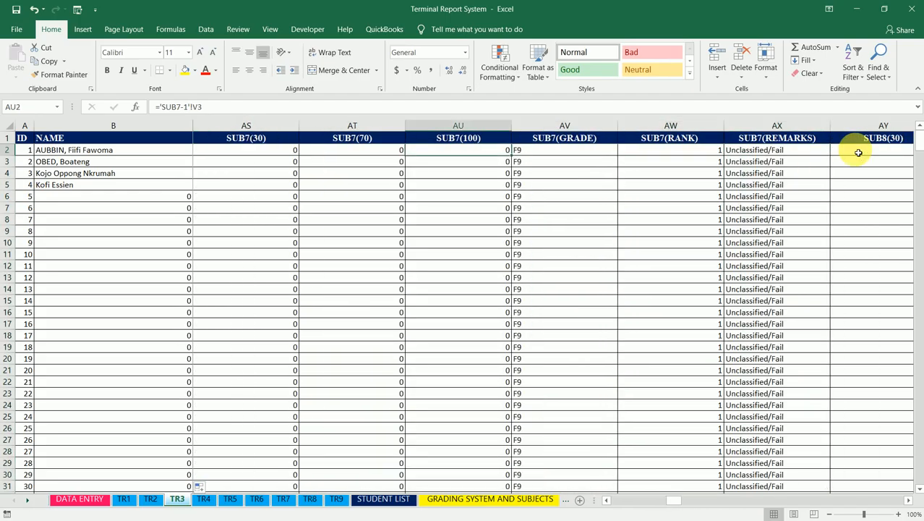
scroll(859, 153, "left", 1)
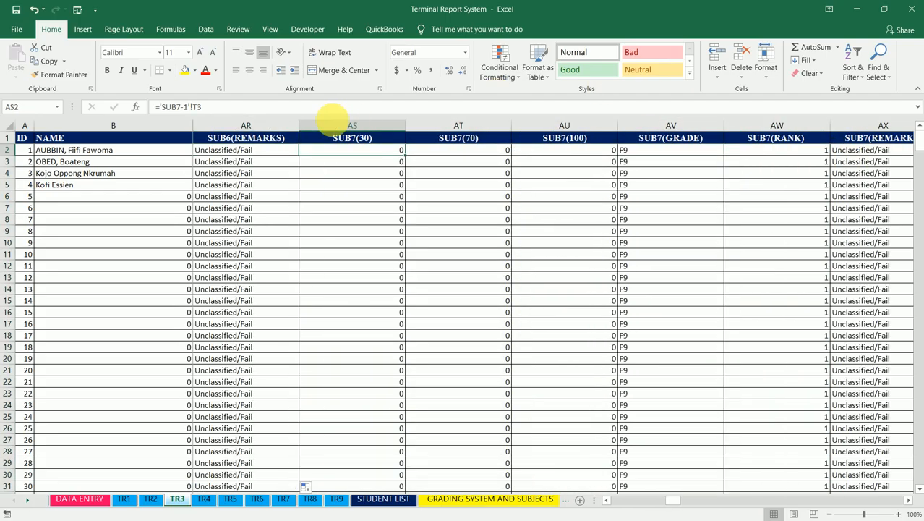
left_click(189, 106)
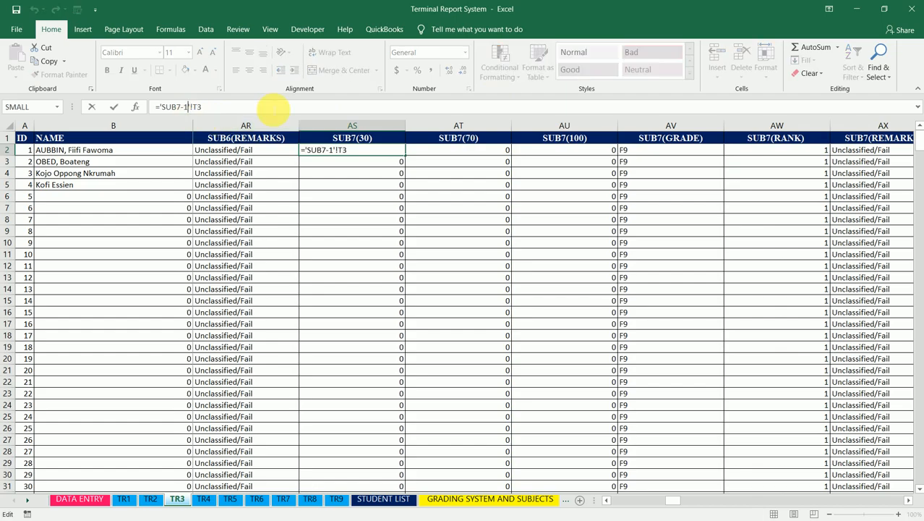
key("BackSpace")
type("3")
key("ctrl+Return")
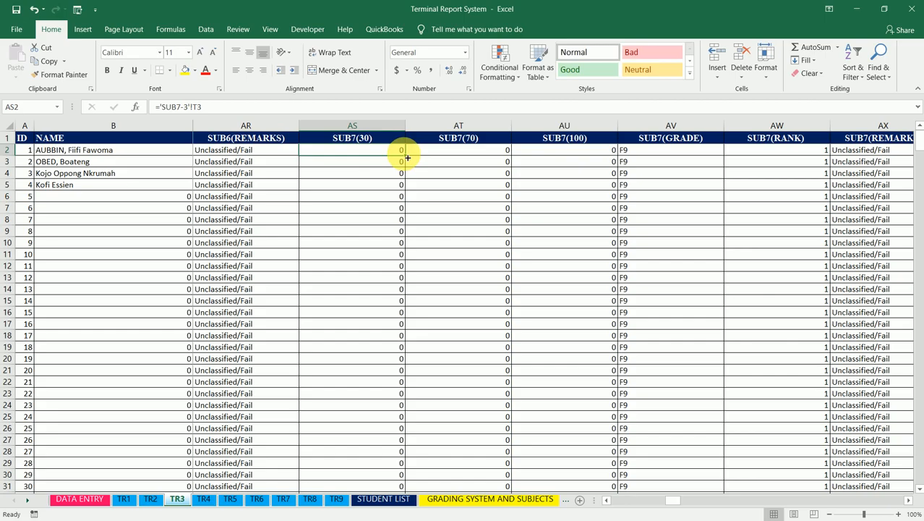
left_click_drag(407, 158, 596, 161)
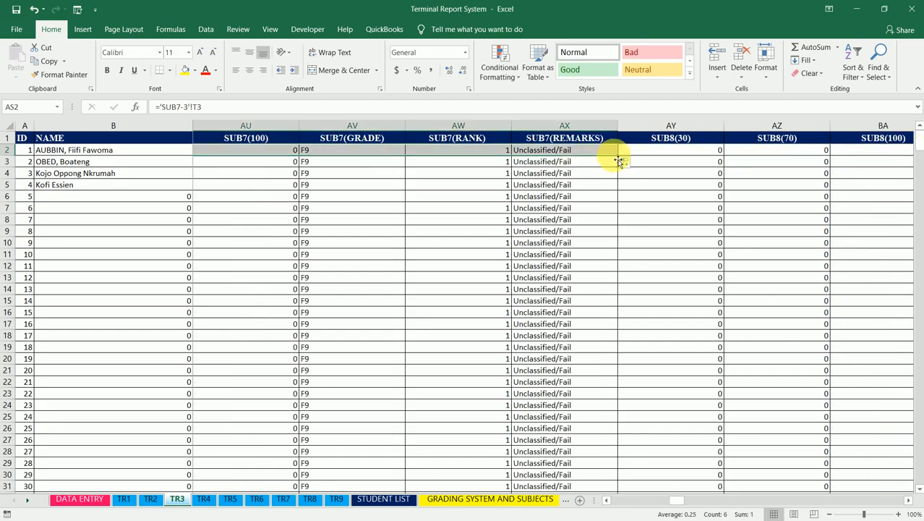
double_click(620, 157)
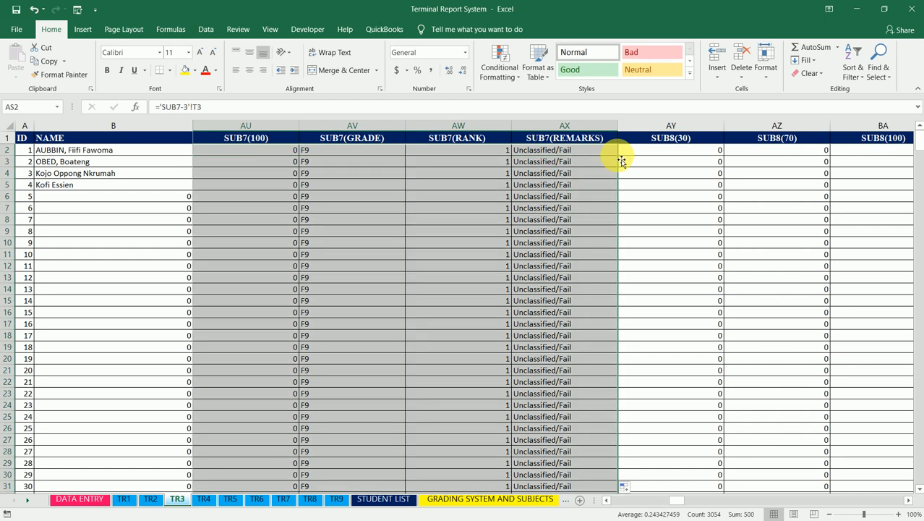
Change the SUB8(30) formula in AY2 to ='SUB8-3'!T3, and fill it across to BD2 and down the SUB8 columns.
left_click(671, 152)
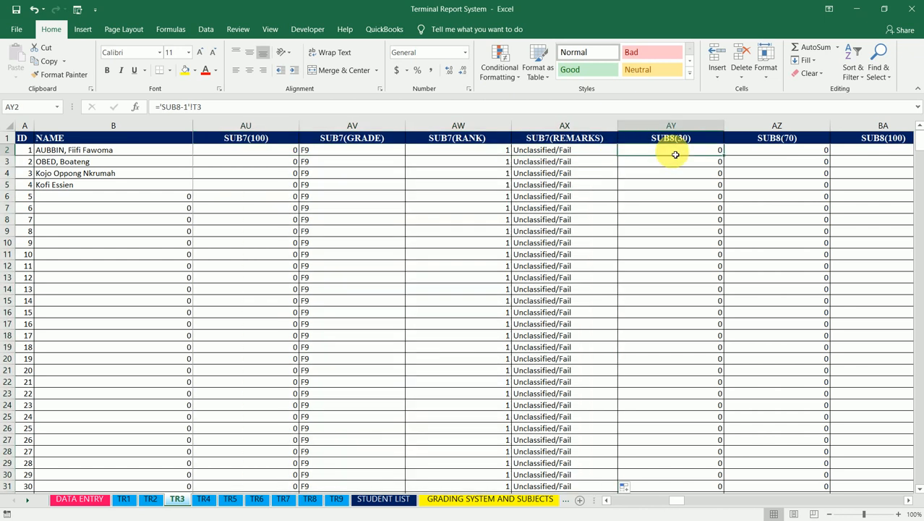
left_click(188, 108)
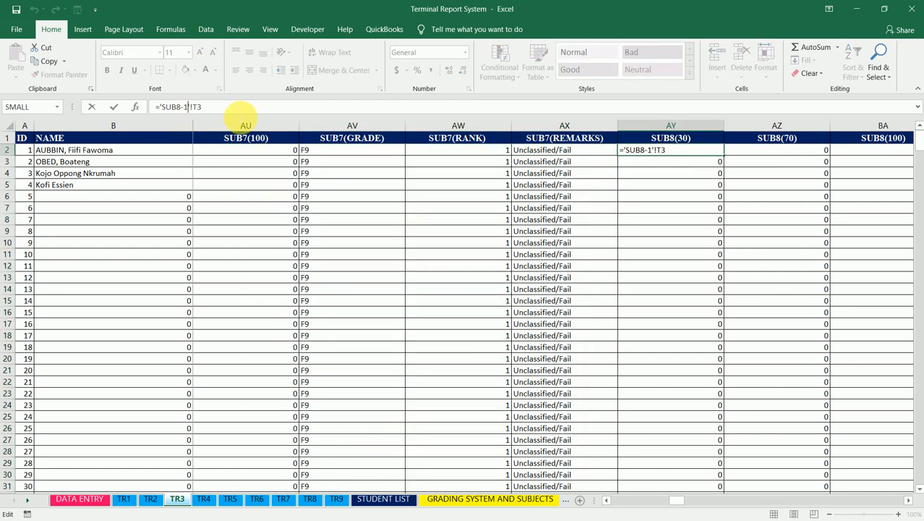
key("BackSpace")
key("Return")
key("Up")
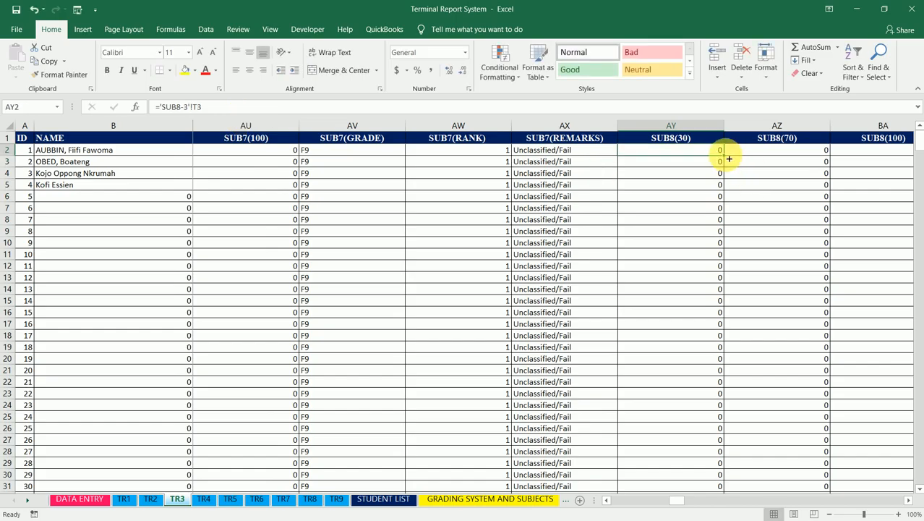
left_click_drag(729, 158, 835, 157)
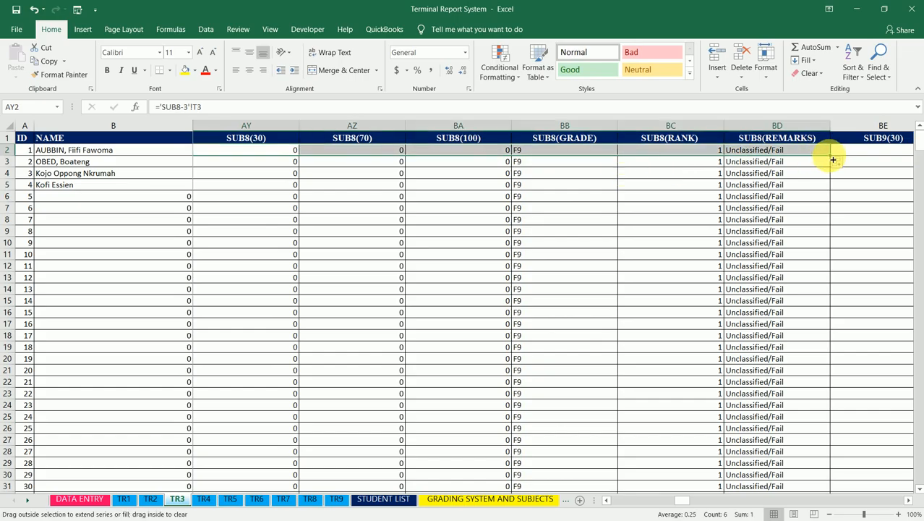
double_click(836, 160)
Change the SUB9(30) formula in BE2 to ='SUB9-3'!T3, and fill it across to BJ2 and down the SUB9 columns.
left_click(819, 156)
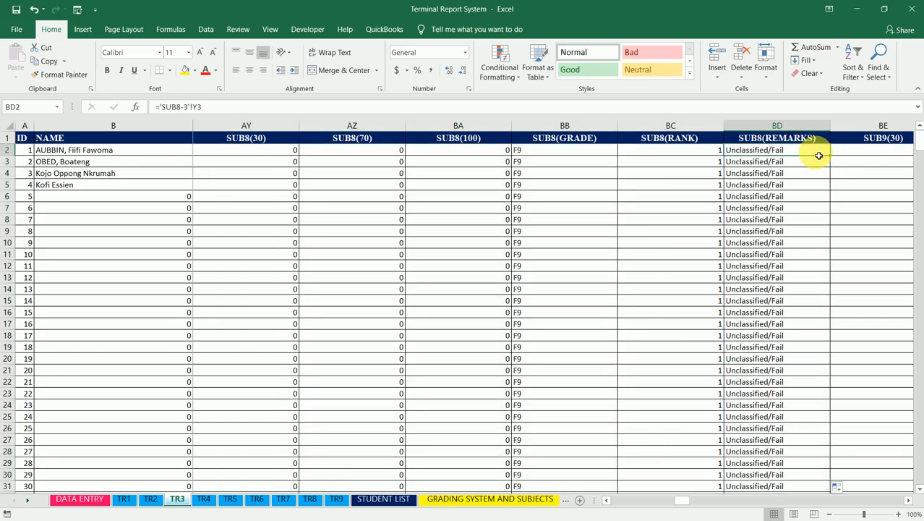
key("Right")
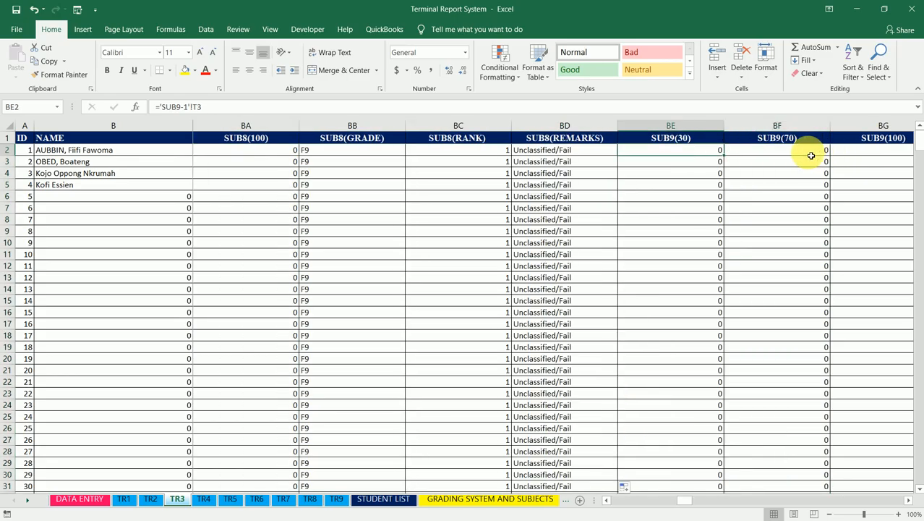
left_click(190, 107)
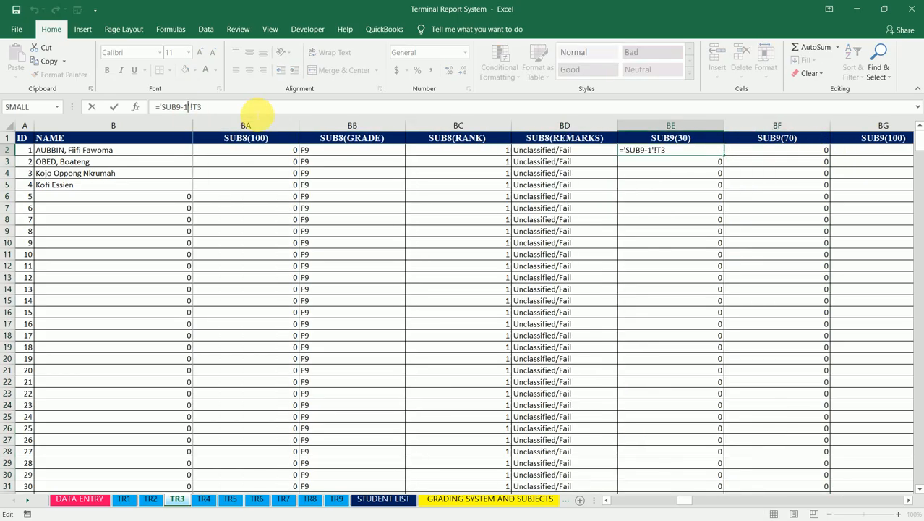
key("BackSpace")
key("ctrl+Return")
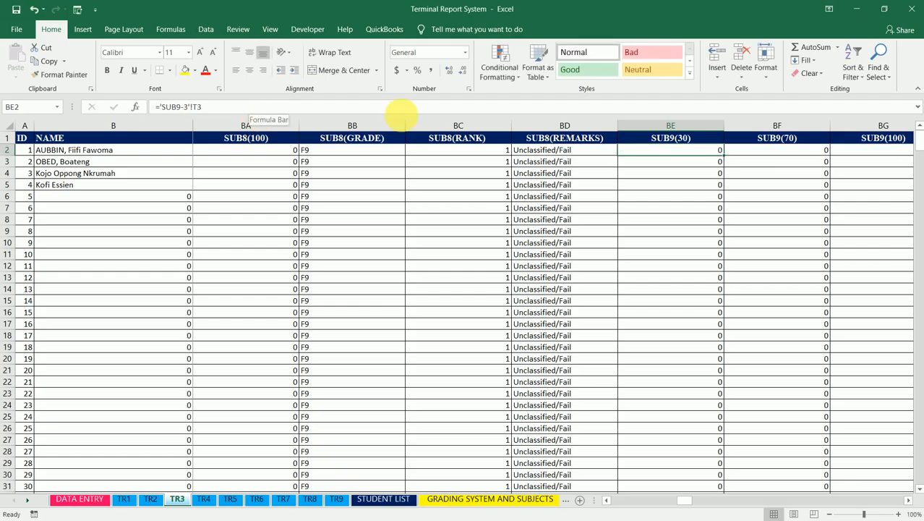
left_click_drag(727, 158, 833, 159)
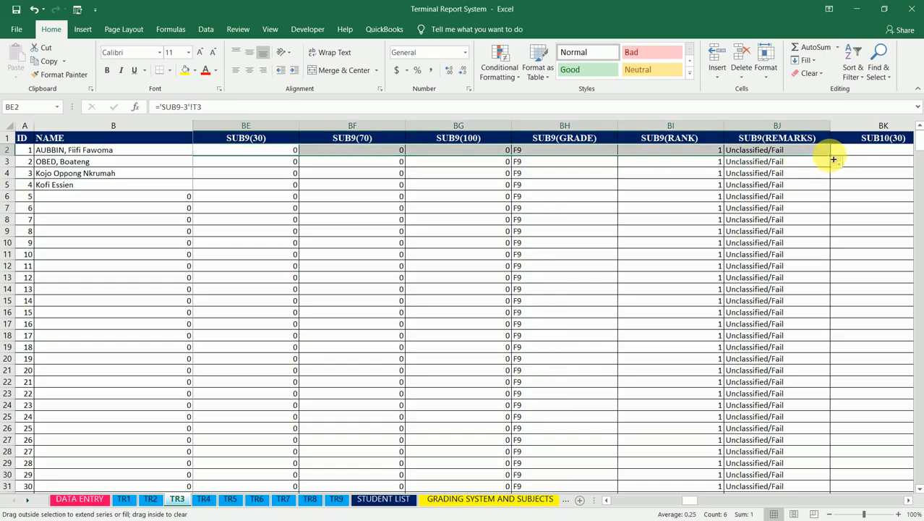
double_click(833, 159)
Change the SUB10(30) formula in BK2 to ='SUB10-3'!T3, and fill it across to BP2 and down the SUB10 columns.
left_click(891, 151)
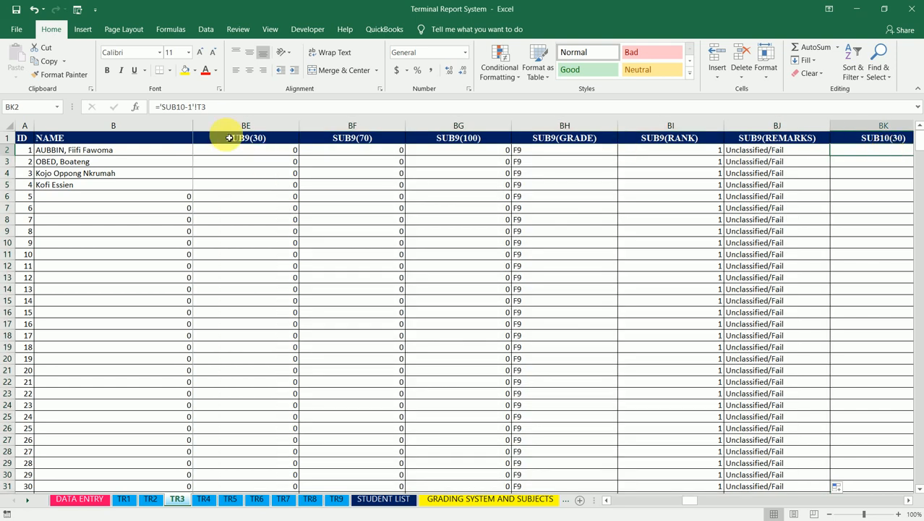
left_click(190, 106)
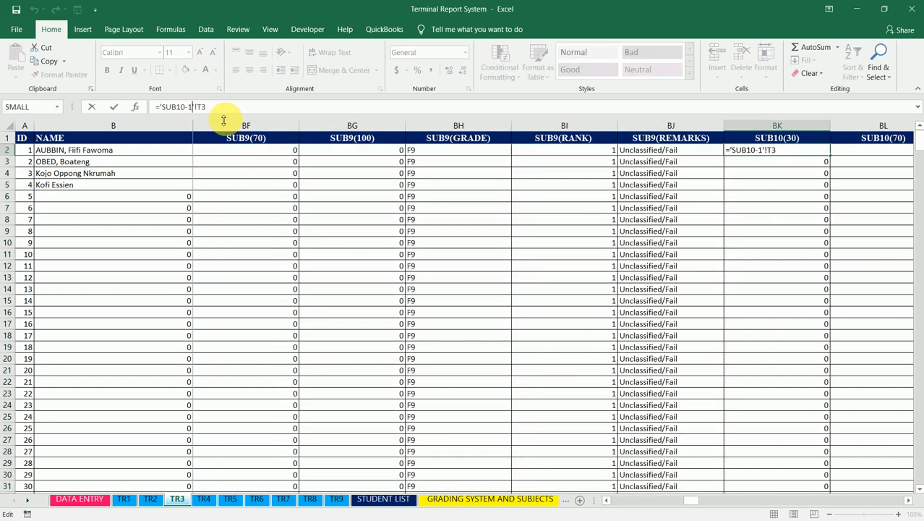
key("ctrl+Return")
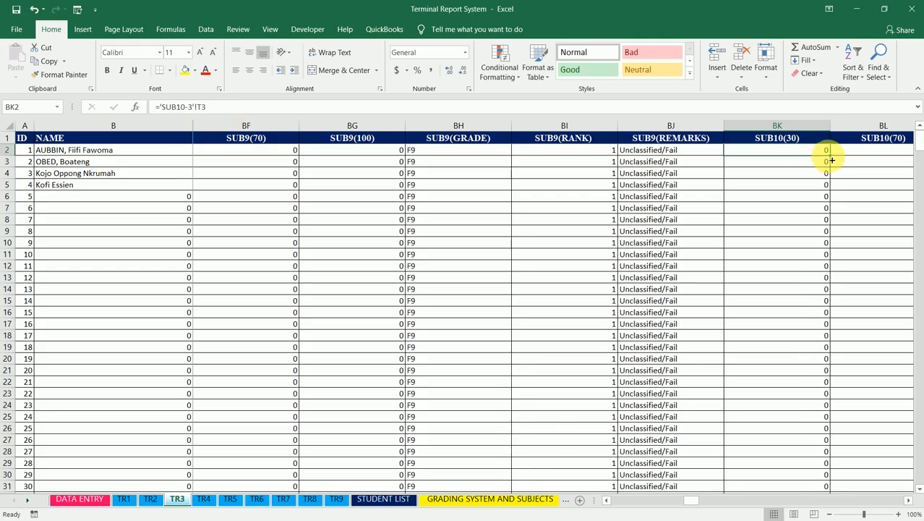
left_click_drag(832, 160, 402, 157)
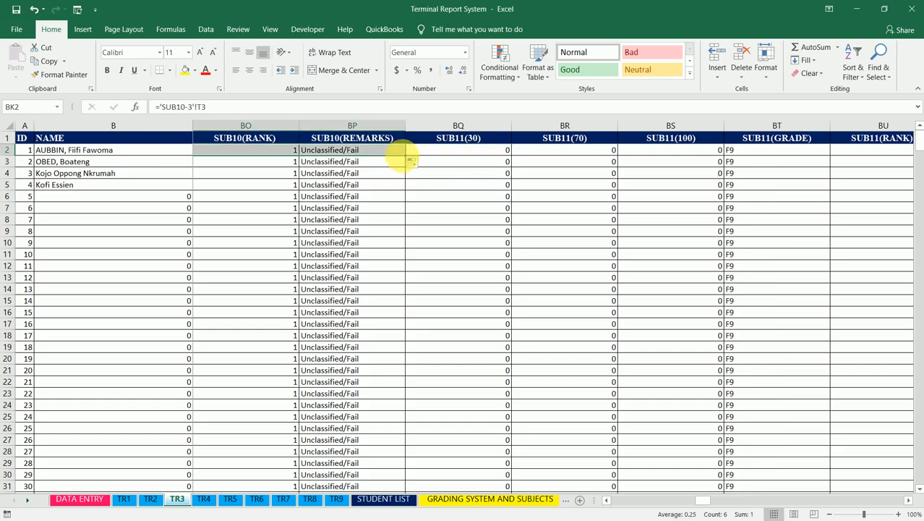
double_click(408, 160)
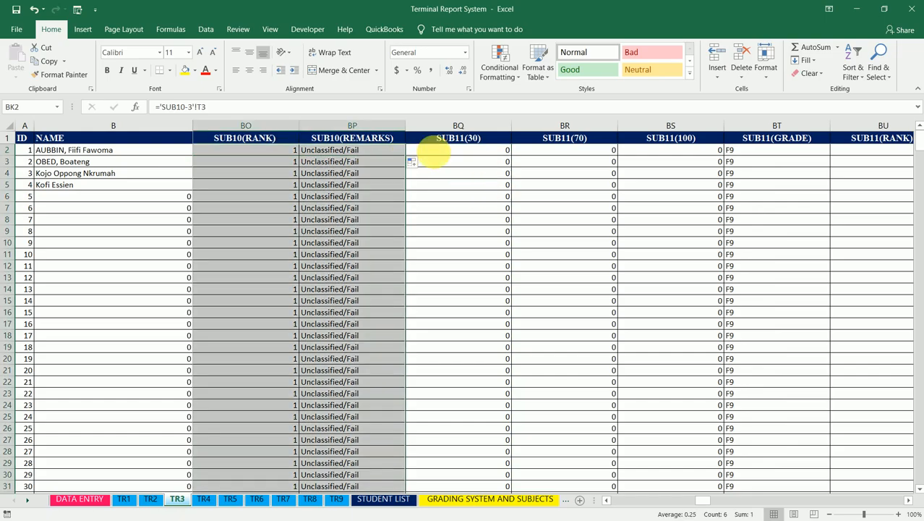
Change the SUB11(30) formula in BQ2 to ='SUB11-3'!T3, and fill it across to BV2 and down the SUB11 columns.
left_click(458, 149)
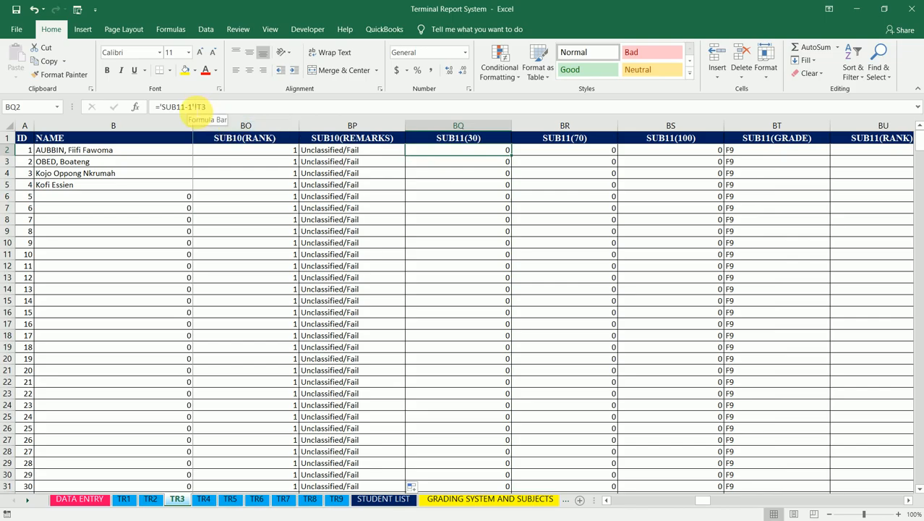
left_click(187, 106)
key("Return")
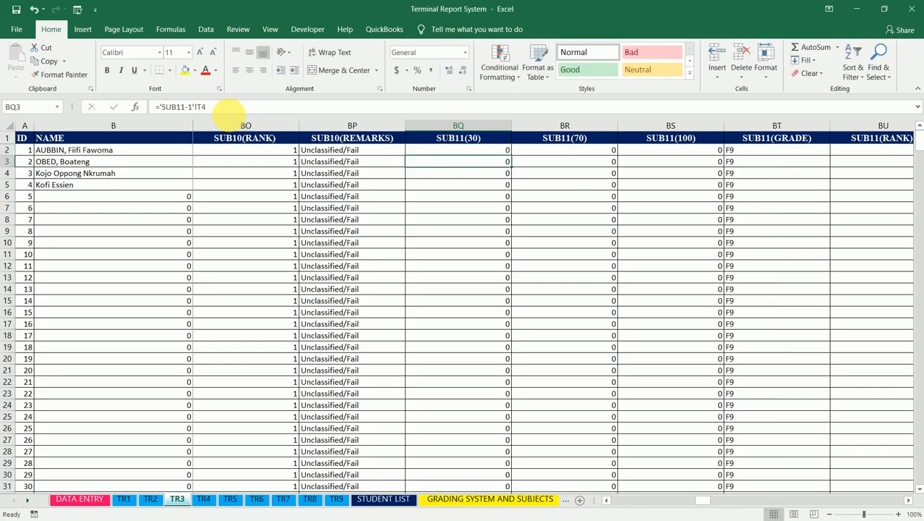
key("Up")
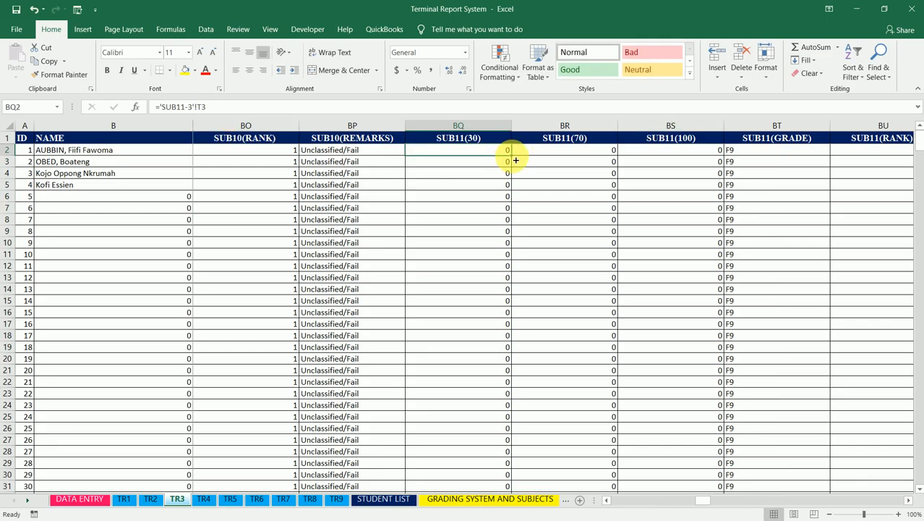
mouse_move(516, 160)
left_mouse_down()
mouse_move(904, 154)
mouse_move(424, 186)
mouse_move(501, 175)
mouse_move(516, 158)
left_mouse_up()
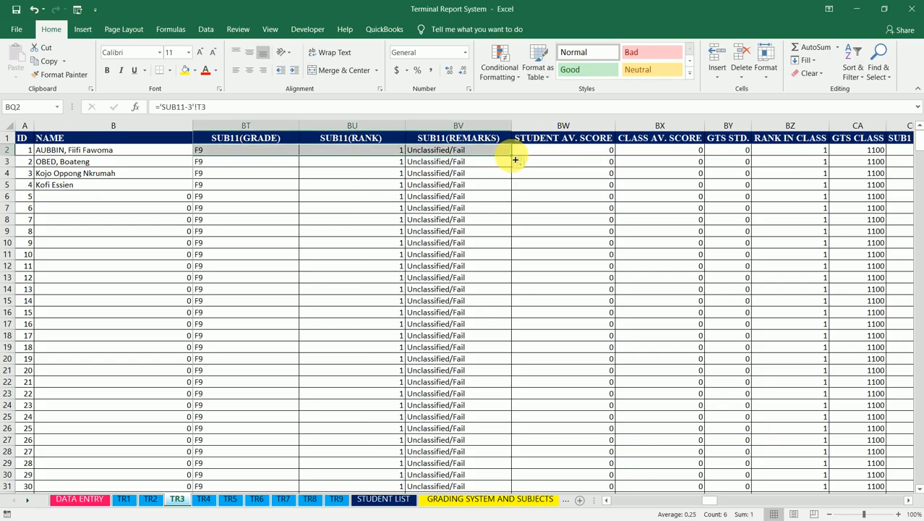
double_click(516, 159)
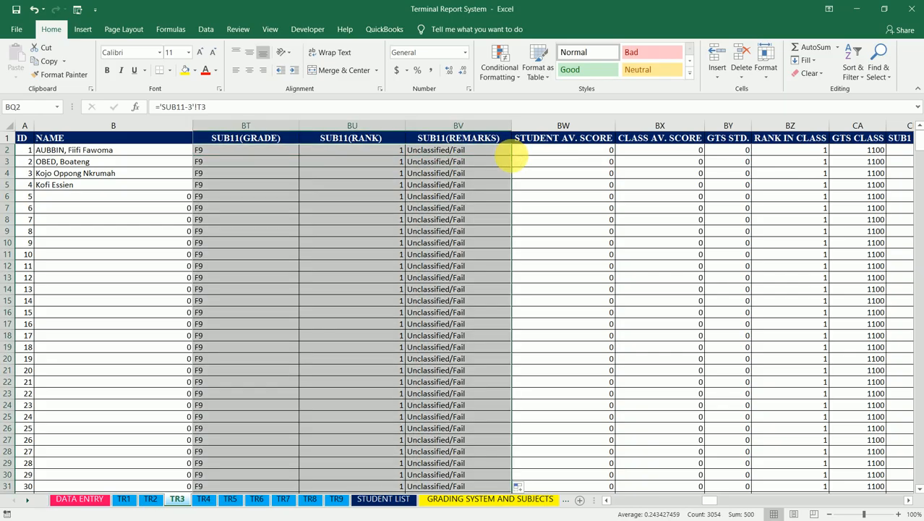
On sheet TR4, change the SUB1(30) formula in I2 to ='SUB1-4'!T3, and fill it across to N2 and down the SUB1 columns.
left_click(206, 499)
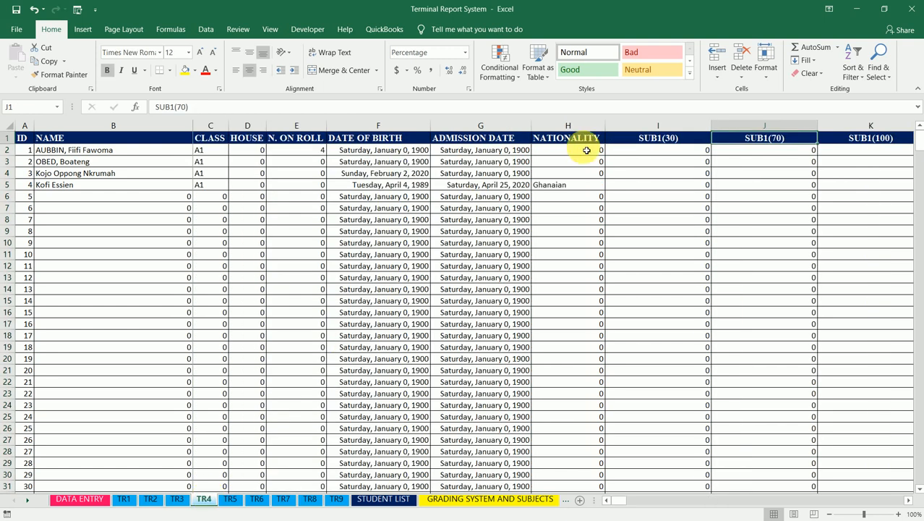
left_click(666, 151)
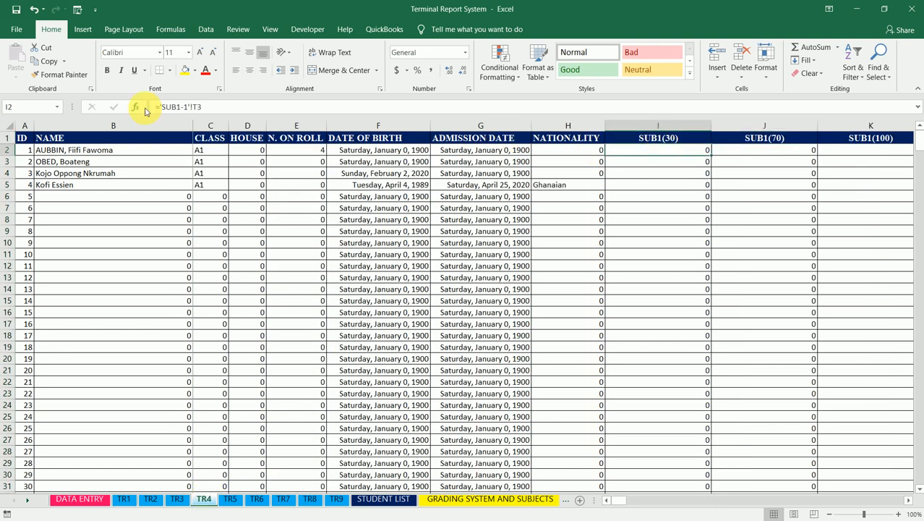
left_click(186, 107)
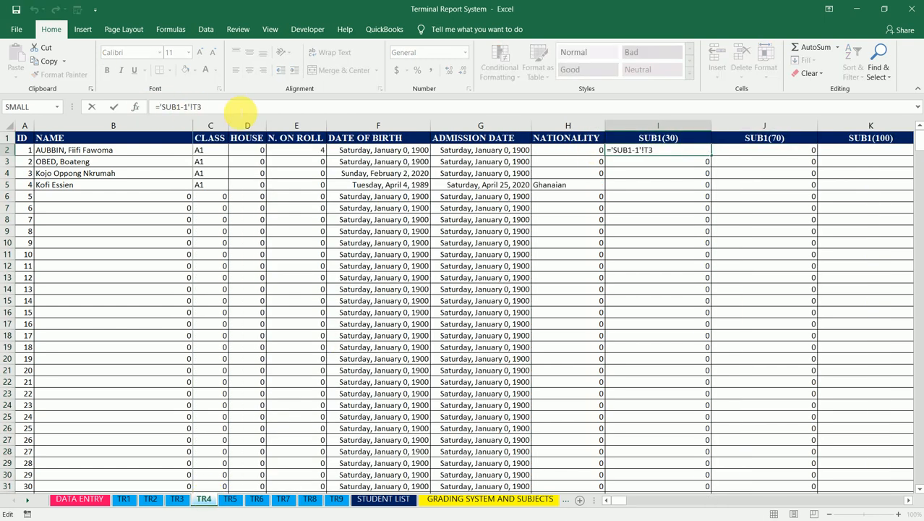
key("ctrl+Return")
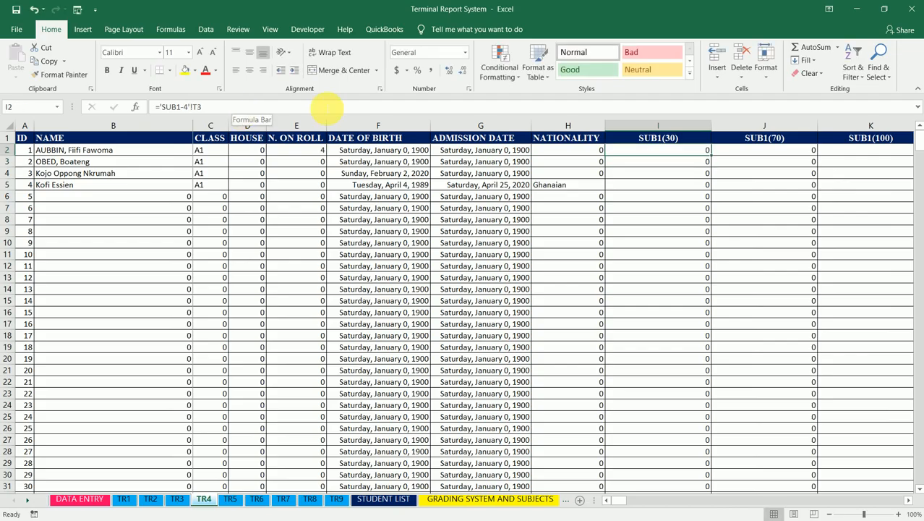
mouse_move(715, 160)
left_mouse_down()
mouse_move(908, 160)
mouse_move(908, 152)
mouse_move(767, 165)
mouse_move(917, 160)
mouse_move(664, 181)
mouse_move(716, 167)
left_mouse_up()
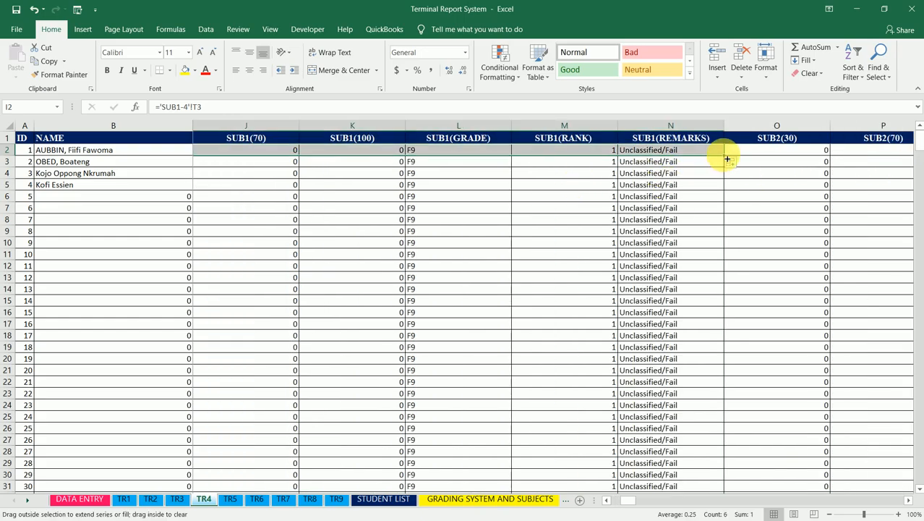
double_click(725, 156)
Change the SUB2(30) formula in O2 to ='SUB2-4'!T3, and fill it across to T2 and down the SUB2 columns.
left_click(778, 149)
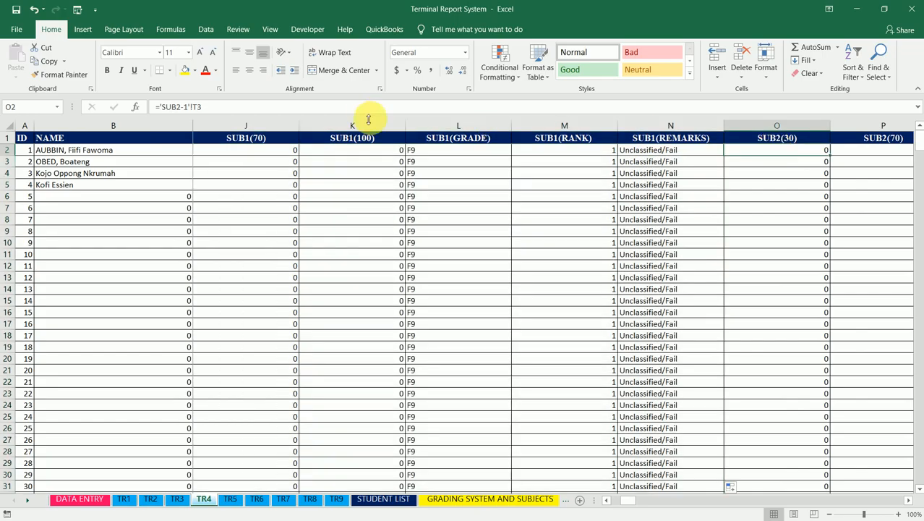
left_click(177, 106)
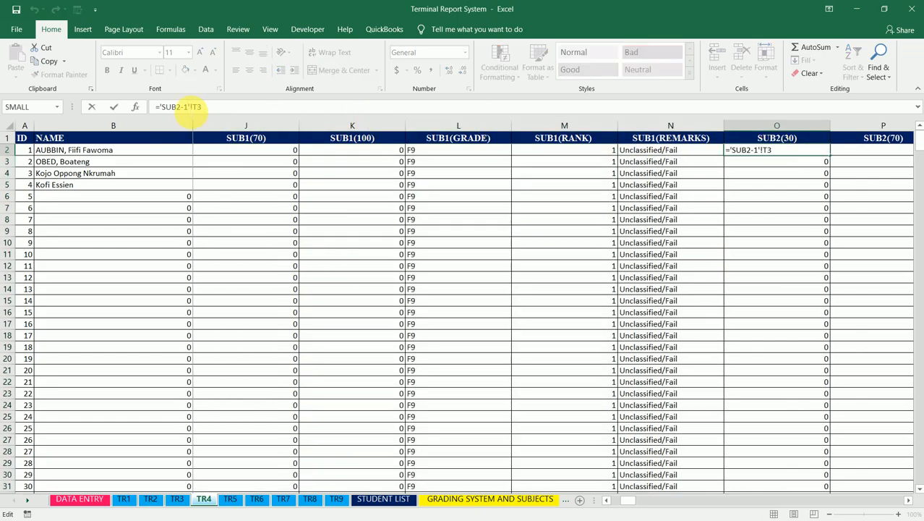
key("ctrl+Return")
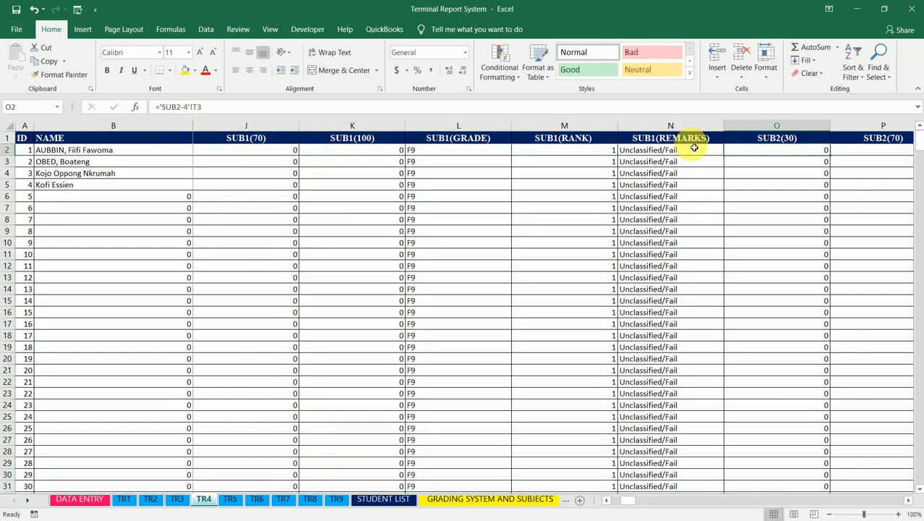
left_click_drag(827, 150, 610, 177)
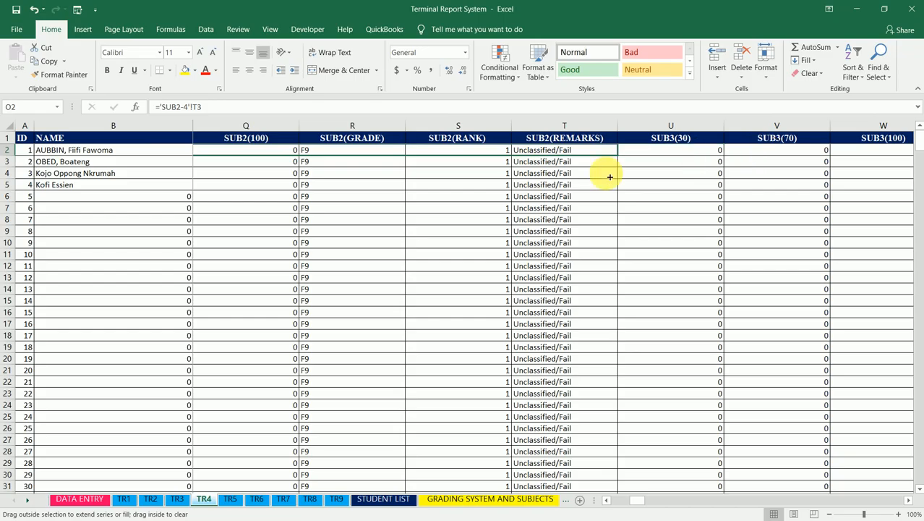
left_click_drag(610, 177, 614, 166)
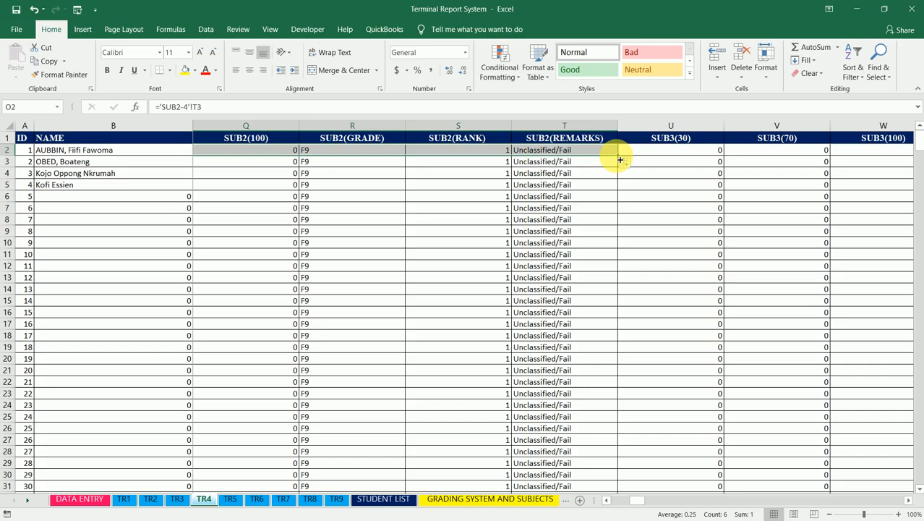
double_click(618, 156)
left_click(600, 154)
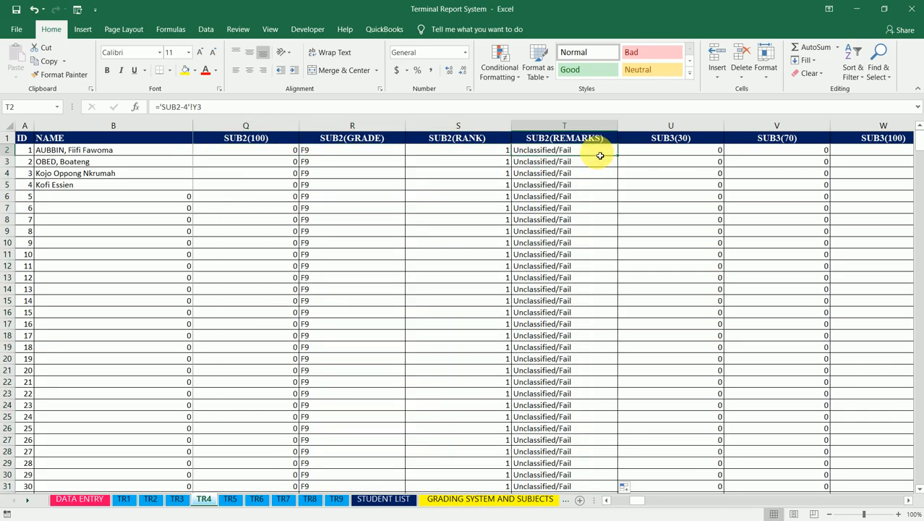
Change the SUB3(30) formula in U2 to ='SUB3-4'!T3, and fill it across to Z2 and down the SUB3 columns.
key("Right")
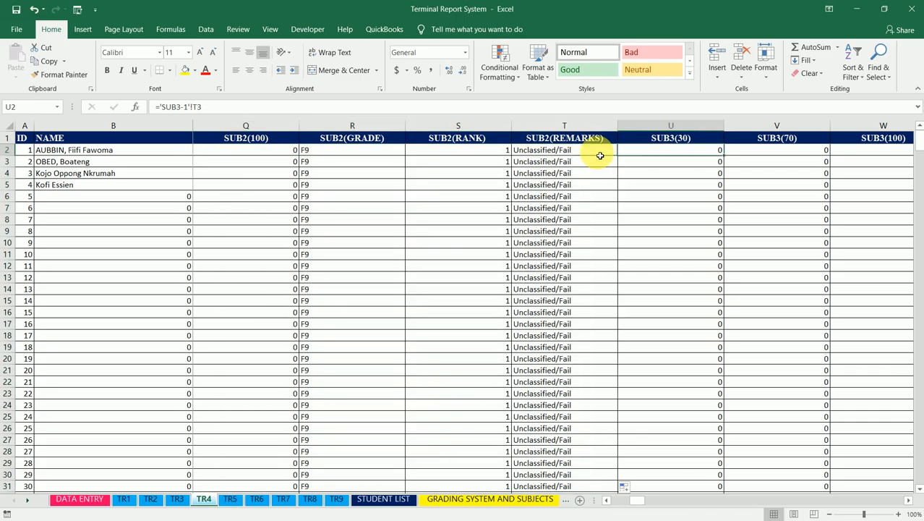
left_click(194, 106)
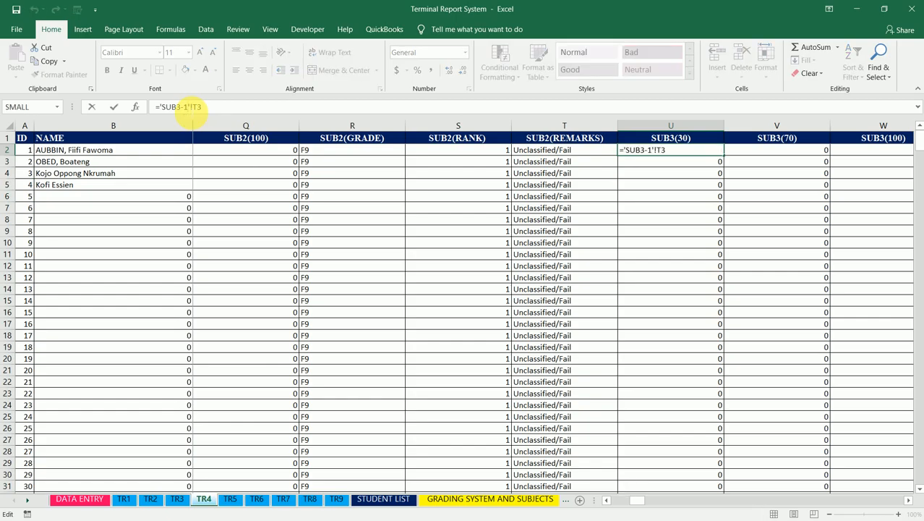
key("Return")
key("Up")
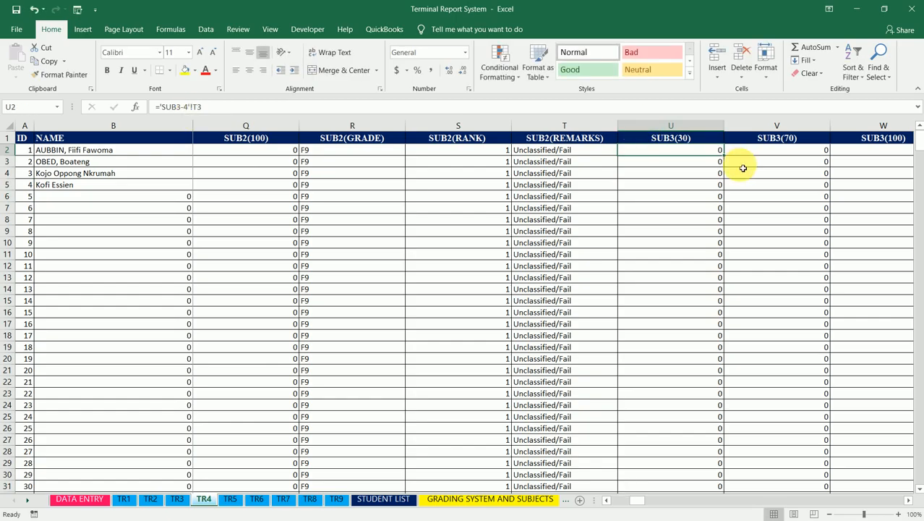
left_click_drag(726, 156, 393, 155)
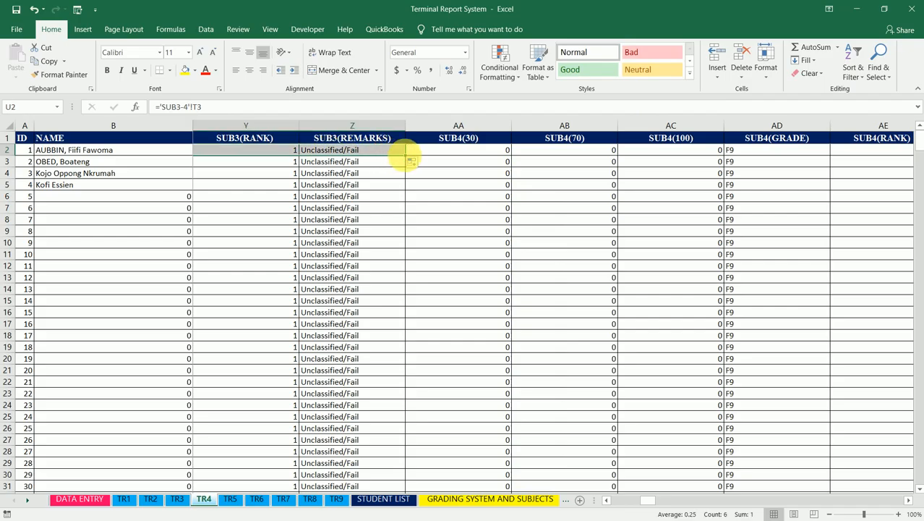
double_click(410, 159)
Change the SUB4(30) formula in AA2 to ='SUB4-4'!T3, and fill it across to AF2 and down the SUB4 columns.
left_click(458, 149)
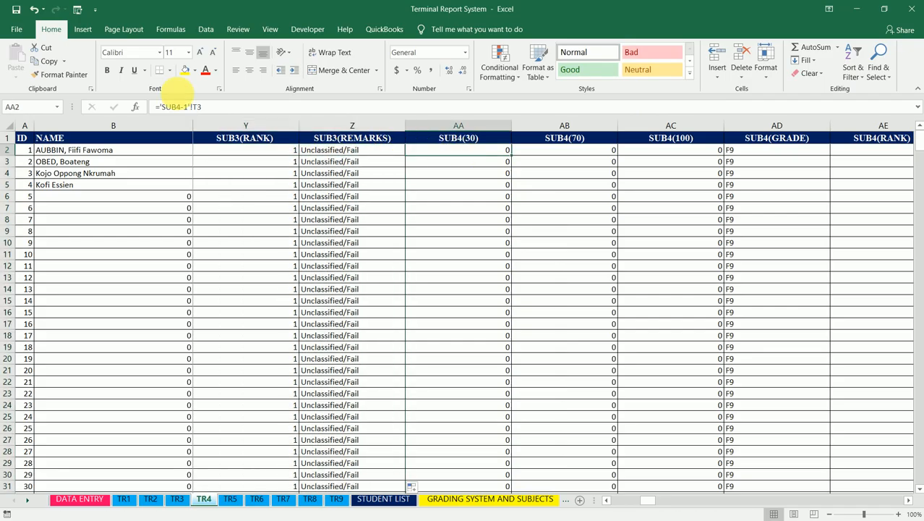
left_click(187, 107)
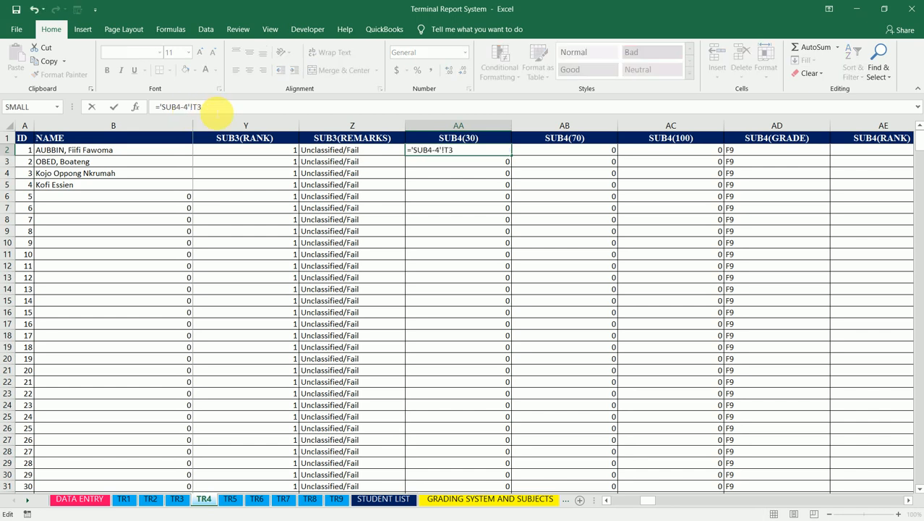
key("ctrl+Return")
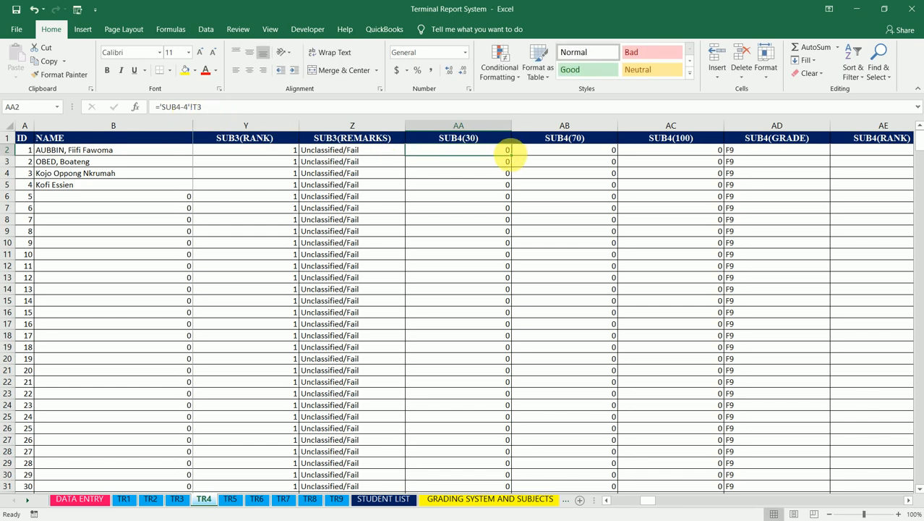
left_click_drag(514, 159, 798, 159)
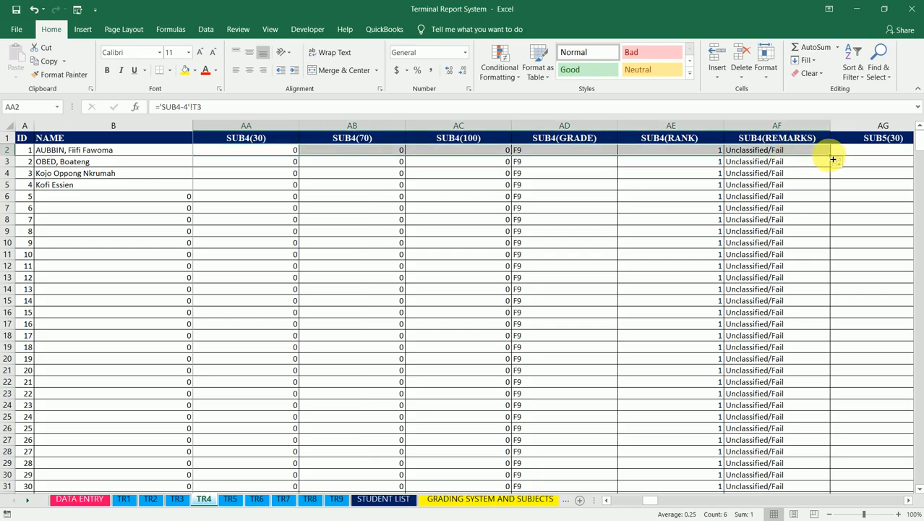
double_click(833, 159)
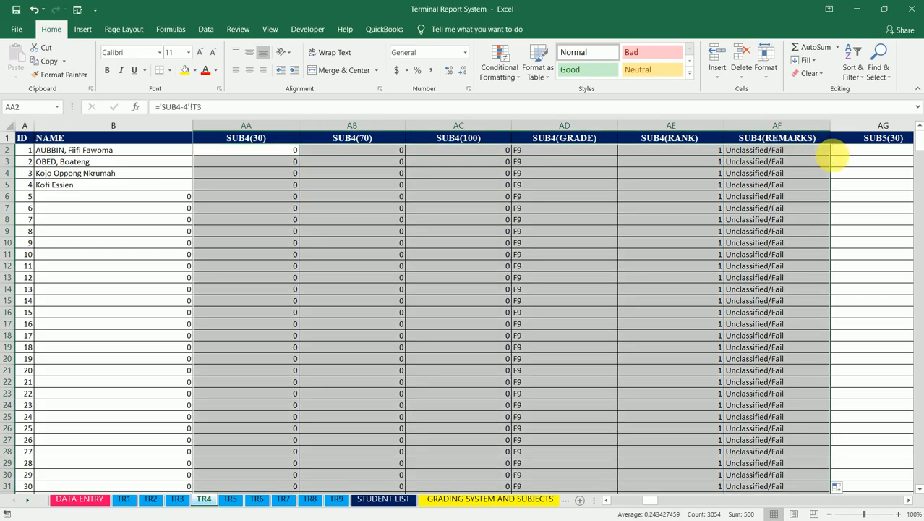
Change the SUB5(30) formula in AG2 to ='SUB5-4'!T3, and fill it across to AL2 and down the SUB5 columns.
left_click(858, 151)
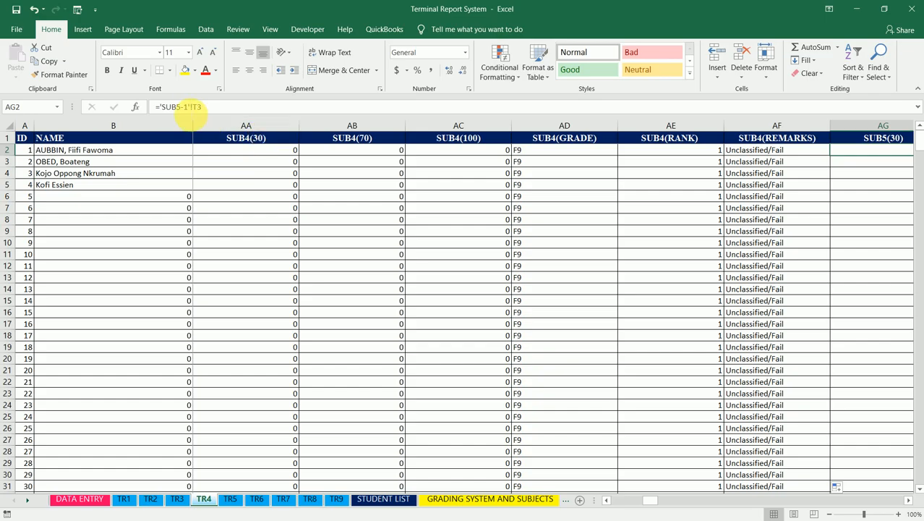
left_click(187, 107)
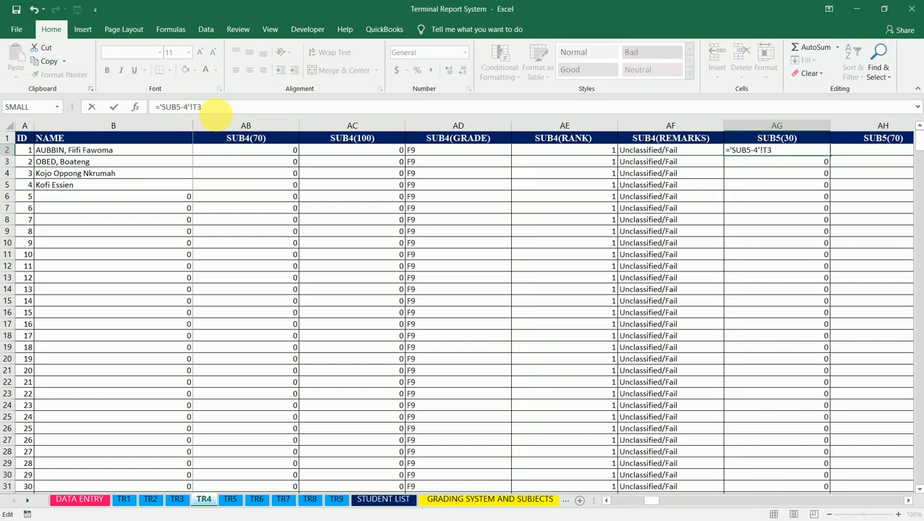
key("ctrl+Return")
key("Right")
key("Right")
key("Right")
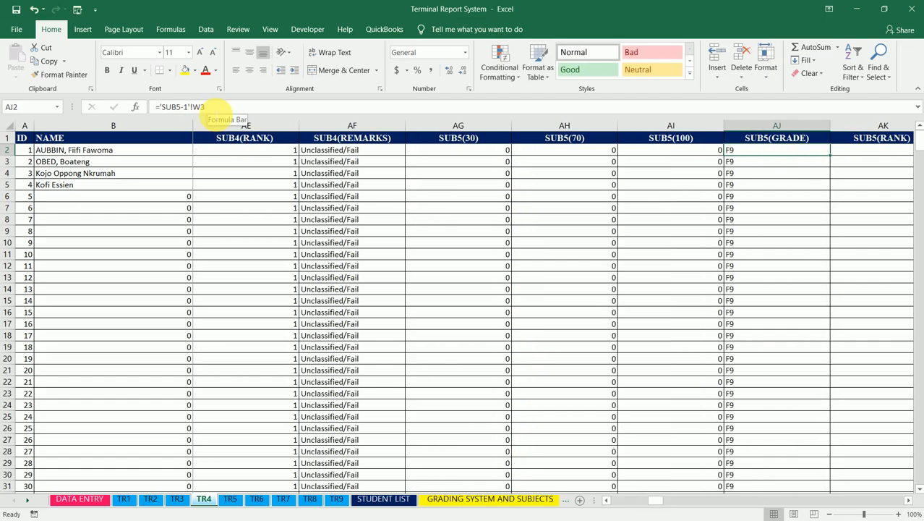
key("Left")
key("Left")
key("Left")
key("Left")
key("Right")
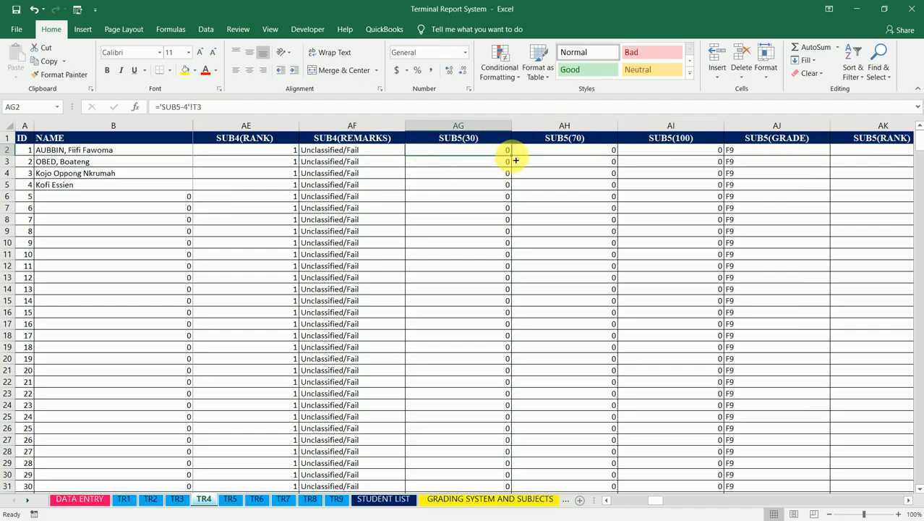
left_click_drag(516, 160, 818, 154)
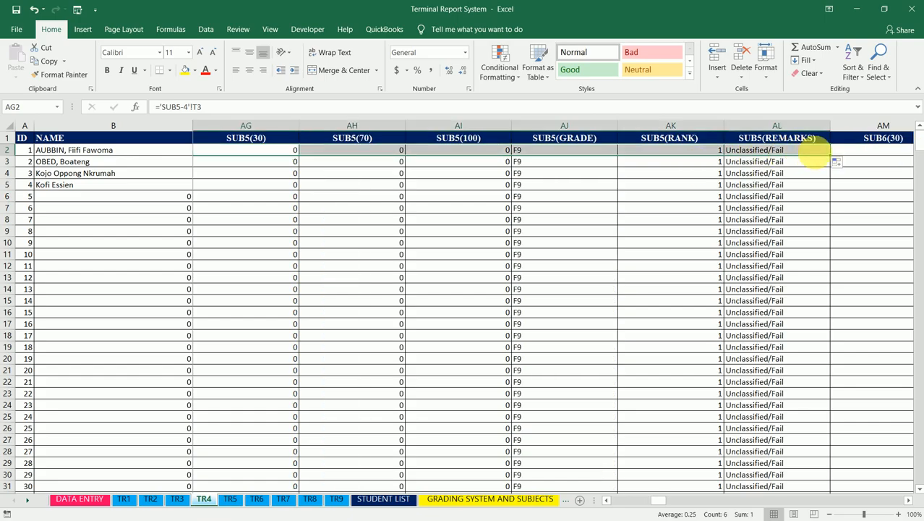
double_click(830, 156)
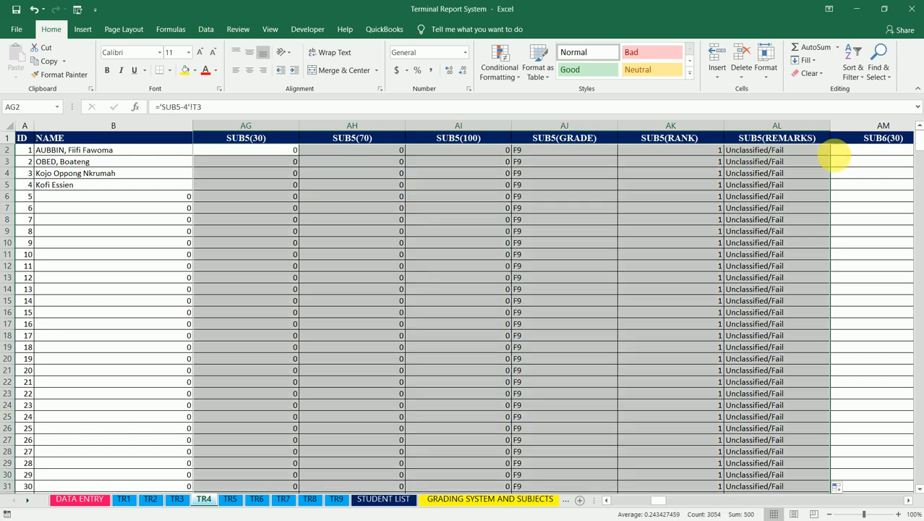
Change the SUB6(30) formula in AM2 to ='SUB6-4'!T3, and fill it across to AR2 and down the SUB6 columns.
left_click(875, 152)
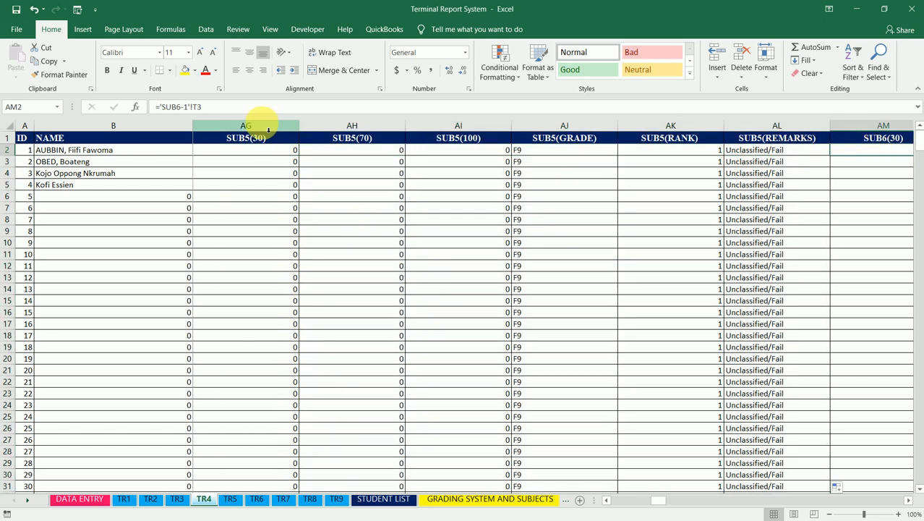
left_click(185, 107)
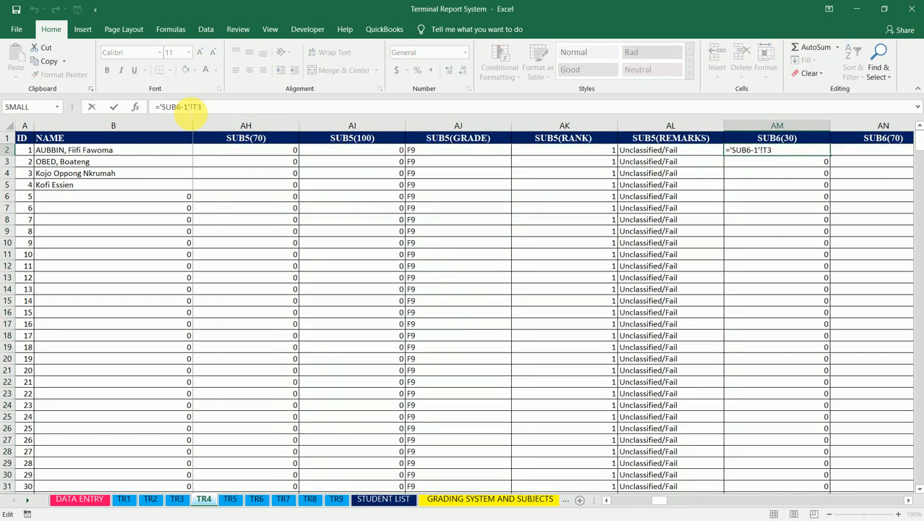
key("Return")
key("Up")
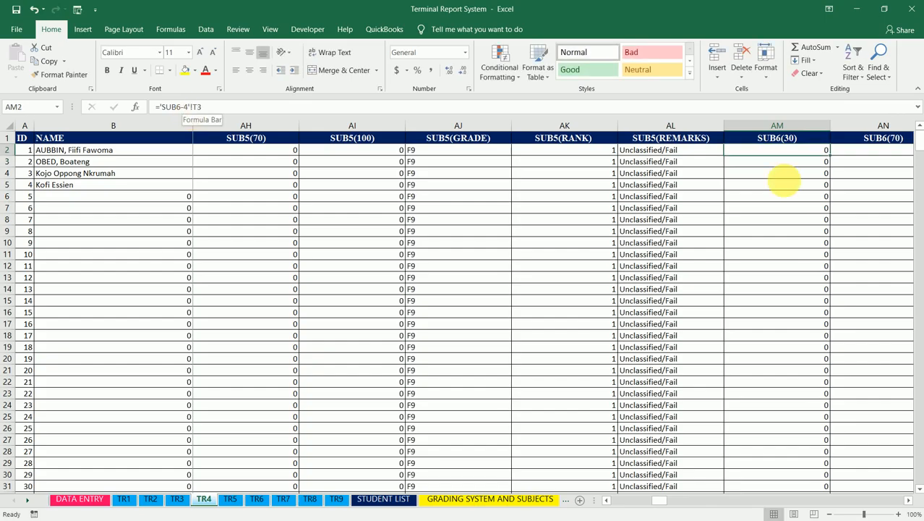
left_click_drag(832, 160, 625, 153)
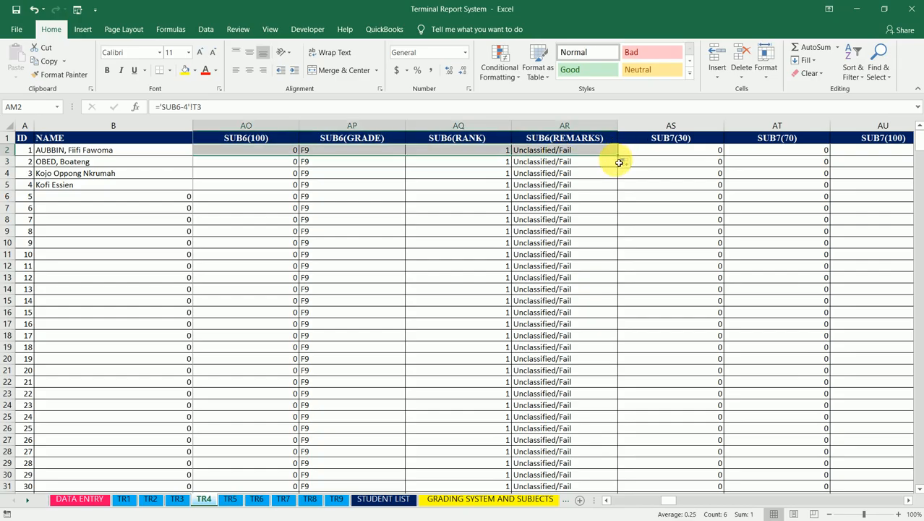
double_click(621, 160)
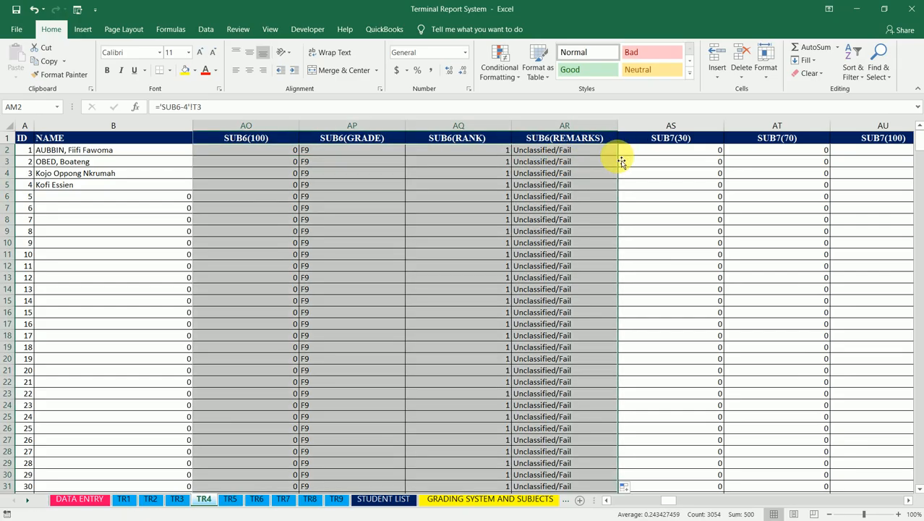
Change the SUB7(30) formula in AS2 to ='SUB7-4'!T3, and fill it across to AX2 and down the SUB7 columns.
left_click(680, 153)
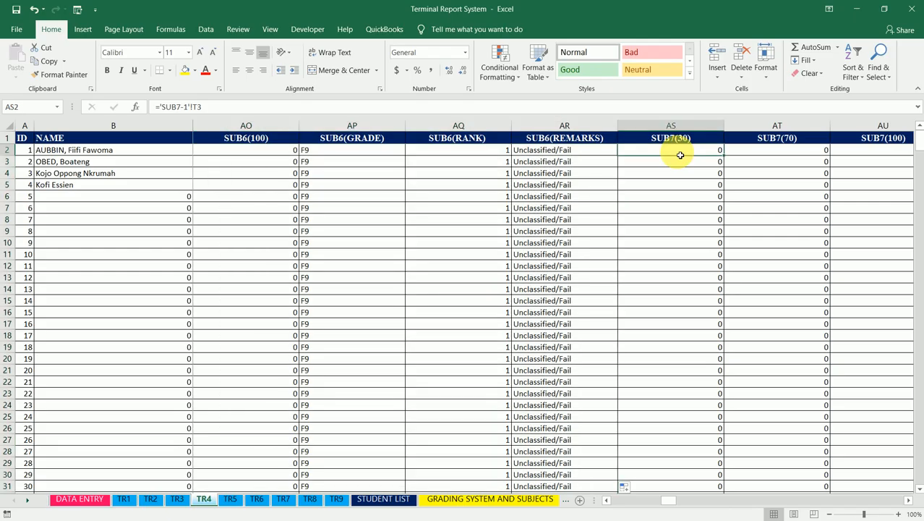
left_click(186, 107)
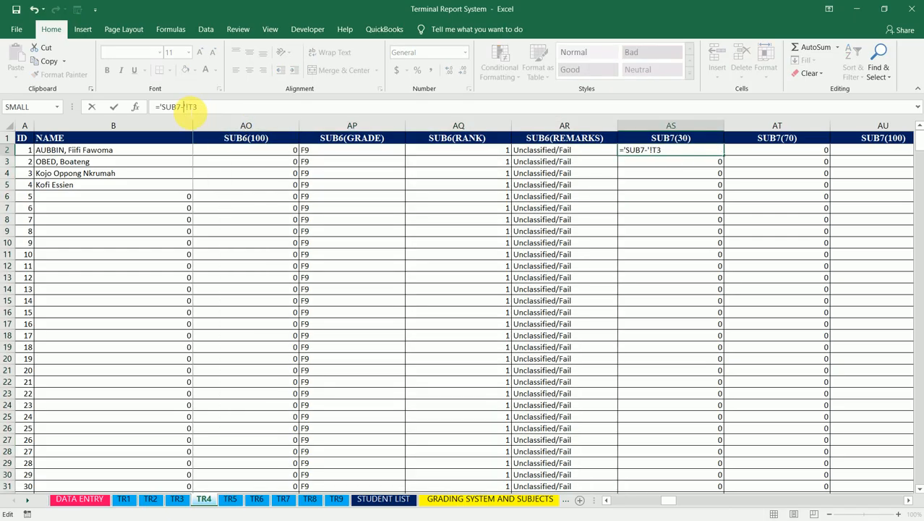
type("4")
key("ctrl+Return")
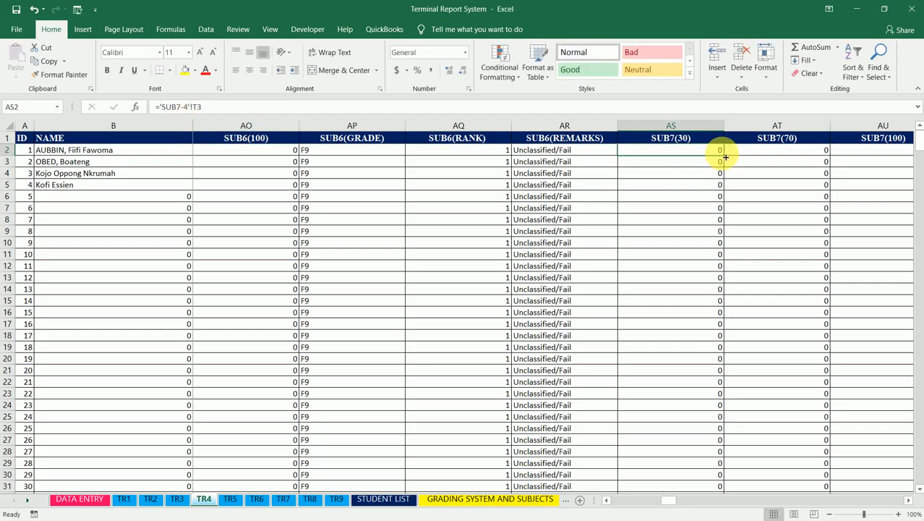
left_click_drag(727, 159, 831, 161)
double_click(832, 157)
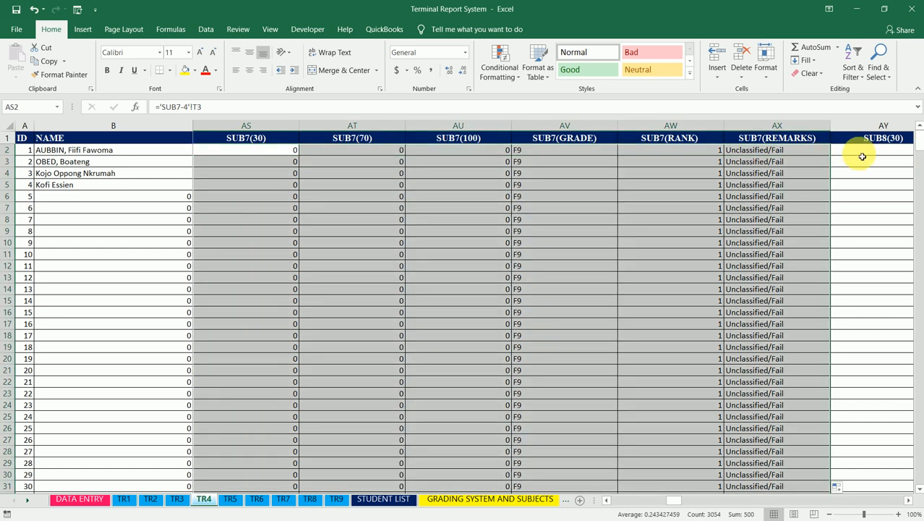
Change the SUB8(30) formula in AY2 to ='SUB8-4'!T3, and fill it across to BD2 and down the SUB8 columns.
left_click(859, 152)
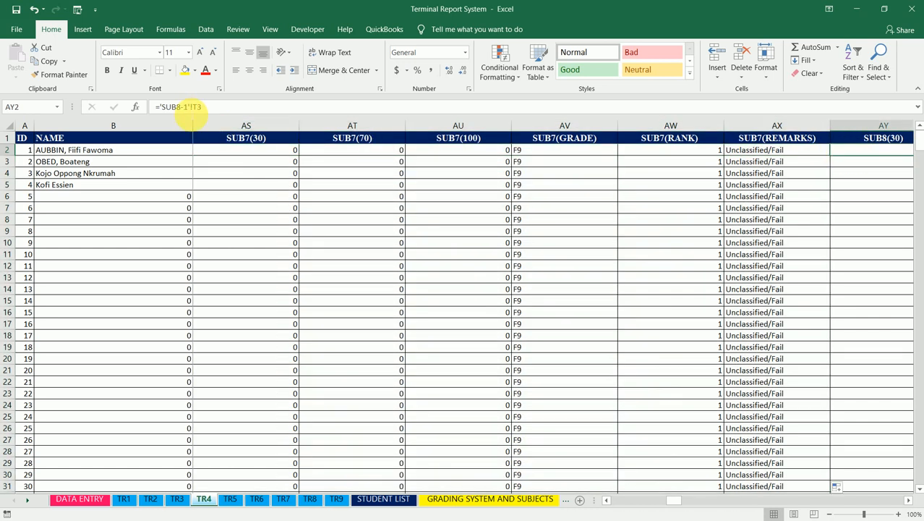
left_click(193, 108)
type("4")
key("Return")
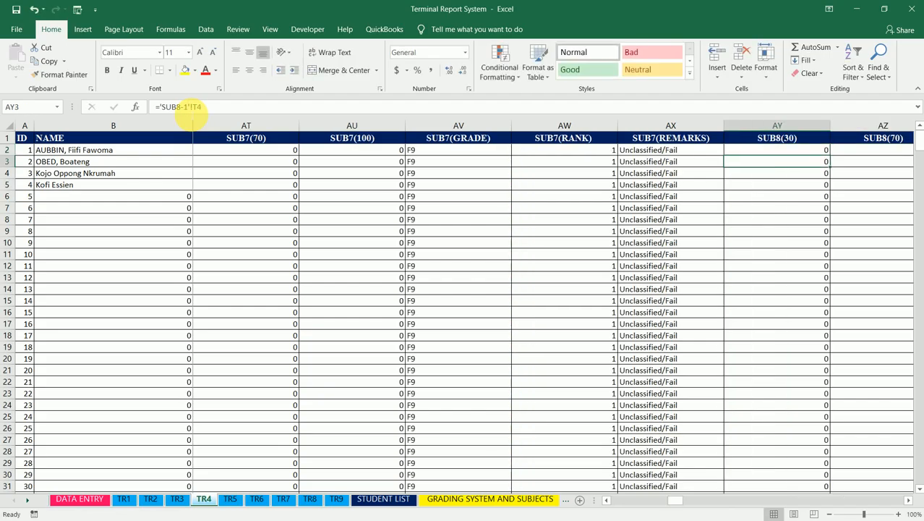
key("Up")
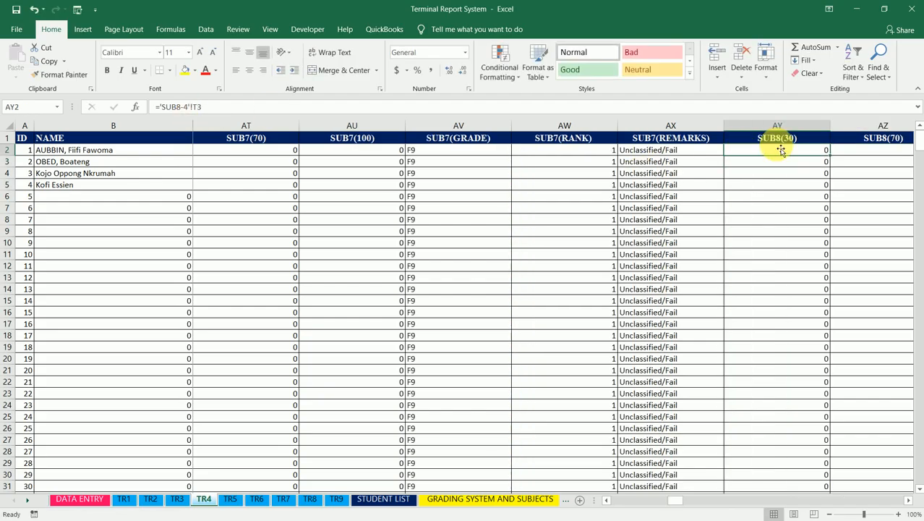
mouse_move(831, 155)
left_mouse_down()
mouse_move(879, 155)
mouse_move(659, 157)
mouse_move(832, 159)
left_mouse_up()
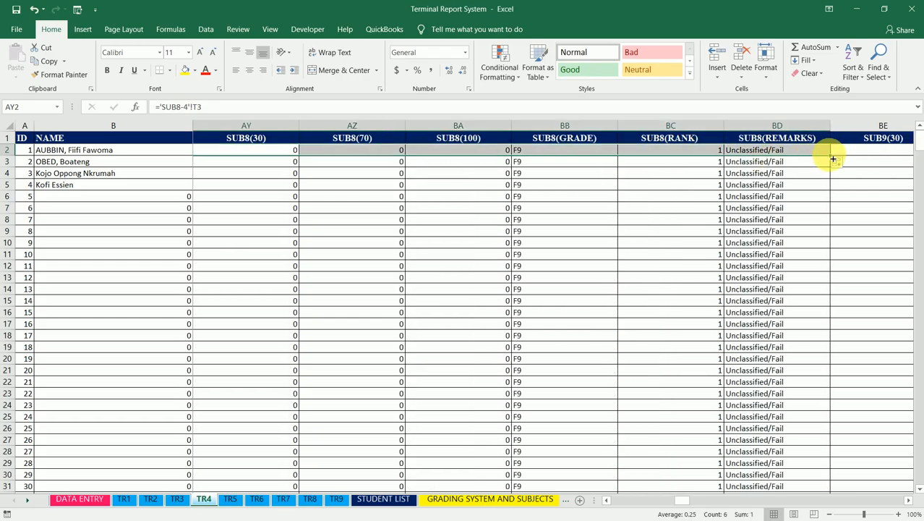
double_click(832, 158)
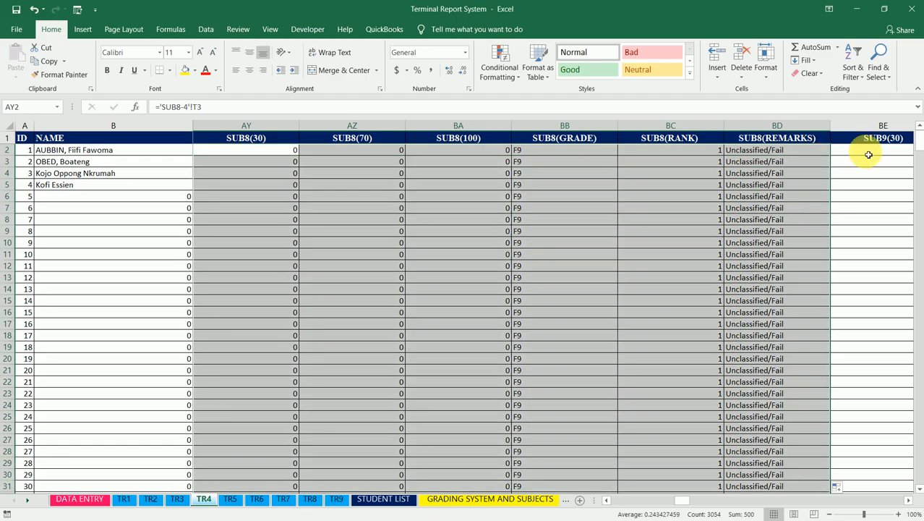
Change the SUB9(30) formula in BE2 to ='SUB9-4'!T3, and fill it across to BJ2 and down the SUB9 columns.
left_click(868, 152)
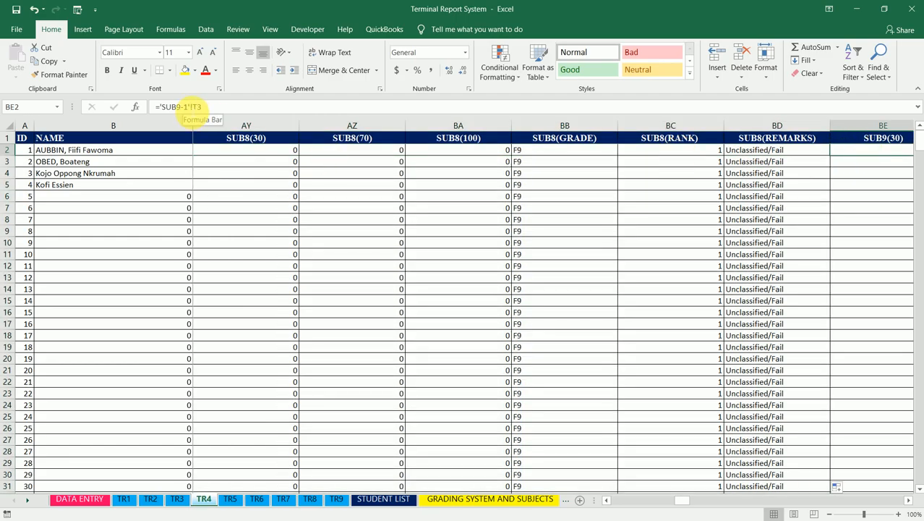
left_click(190, 108)
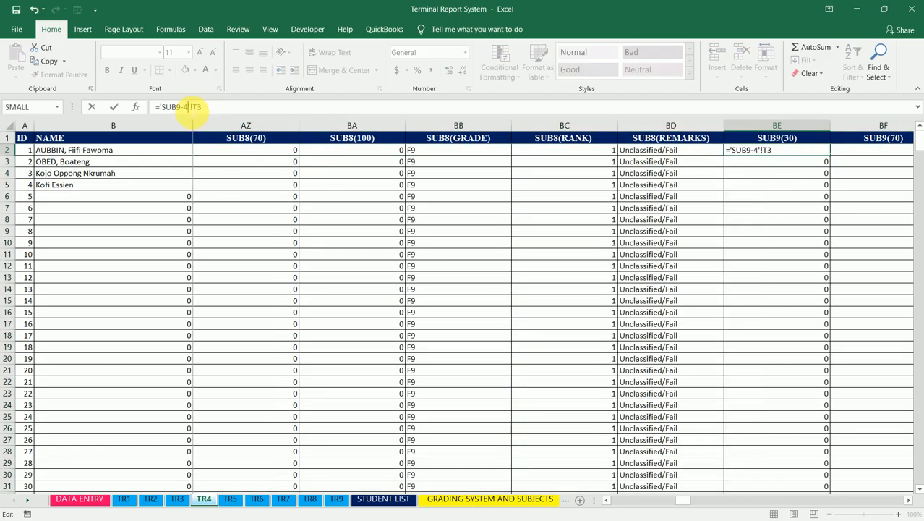
key("Return")
key("Up")
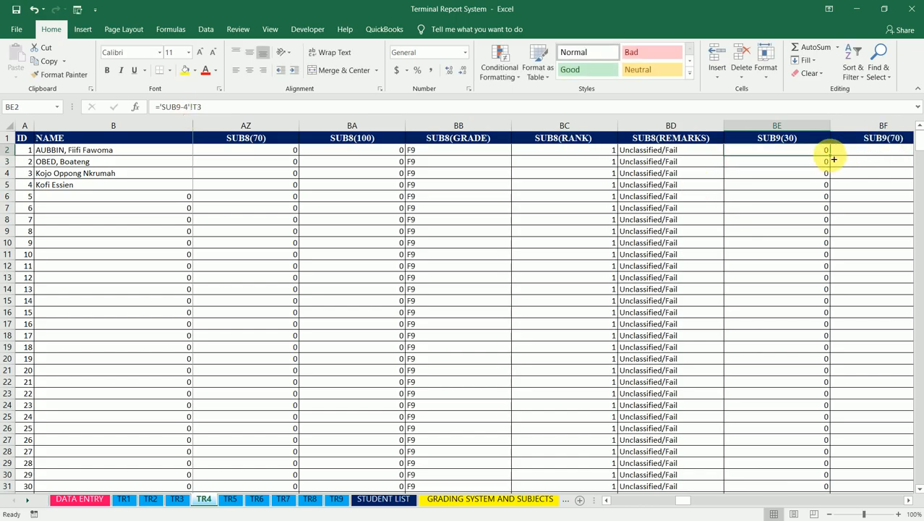
left_click_drag(834, 159, 620, 159)
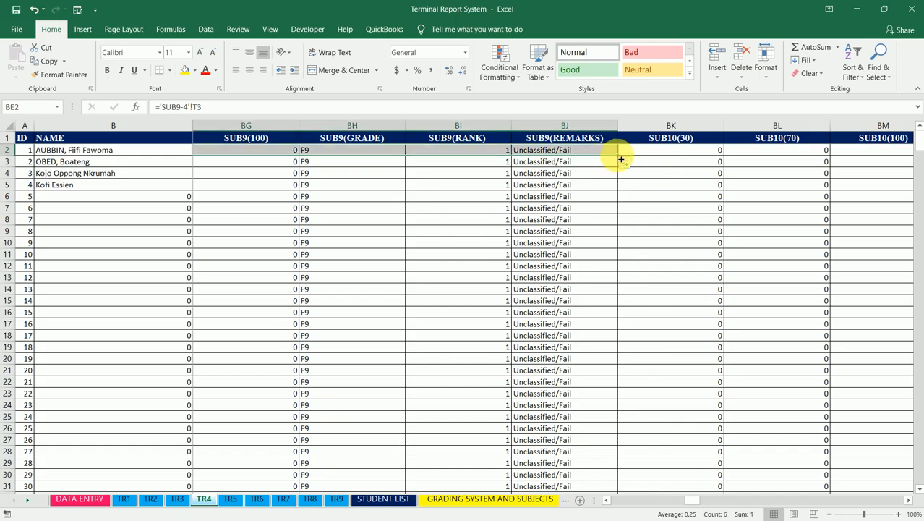
double_click(620, 160)
Change the SUB10(30) formula in BK2 to ='SUB10-4'!T3, and fill it across to BP2 and down the SUB10 columns.
left_click(656, 151)
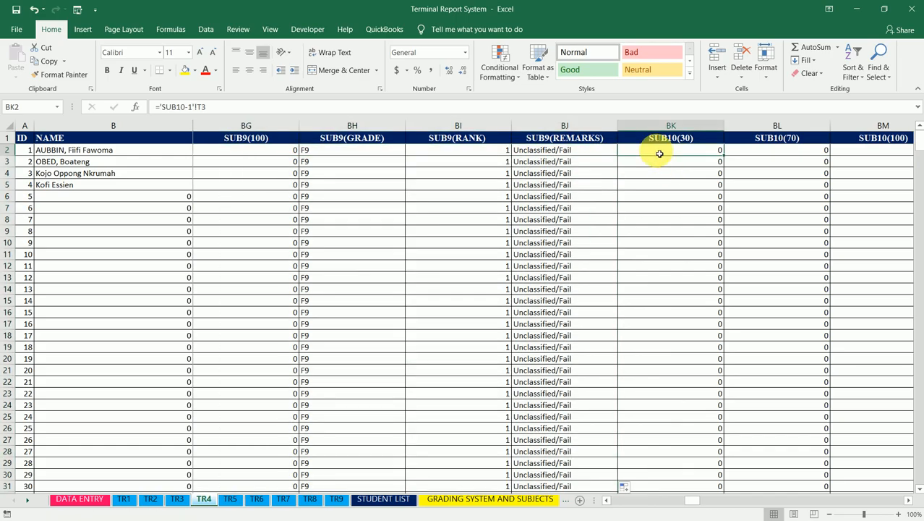
left_click(194, 107)
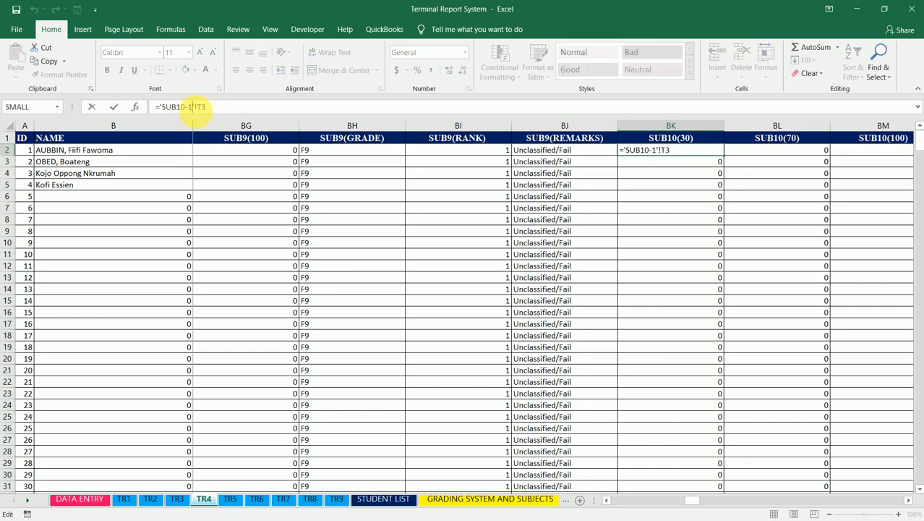
type("4")
key("Return")
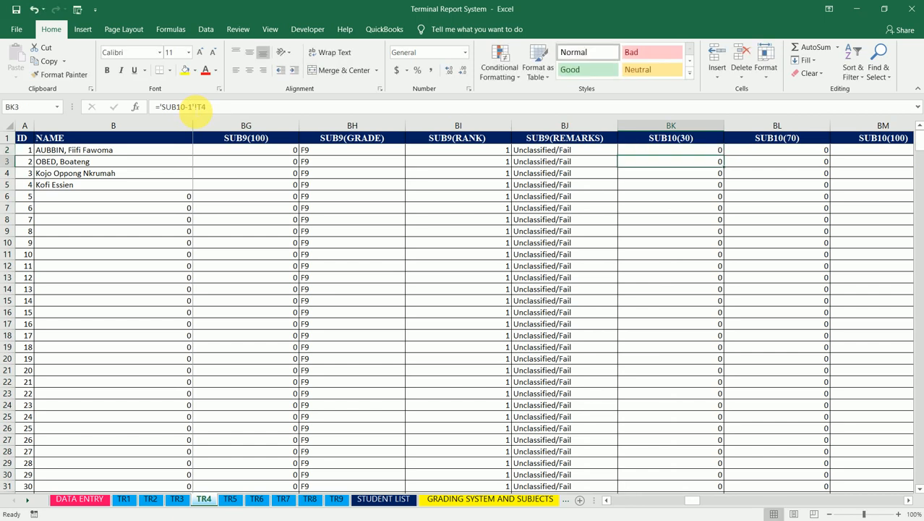
key("Up")
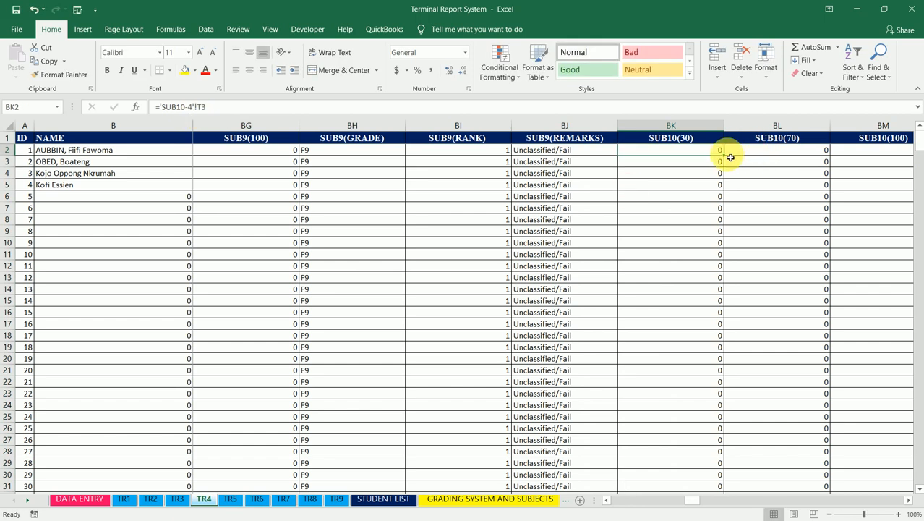
left_click_drag(730, 160, 558, 163)
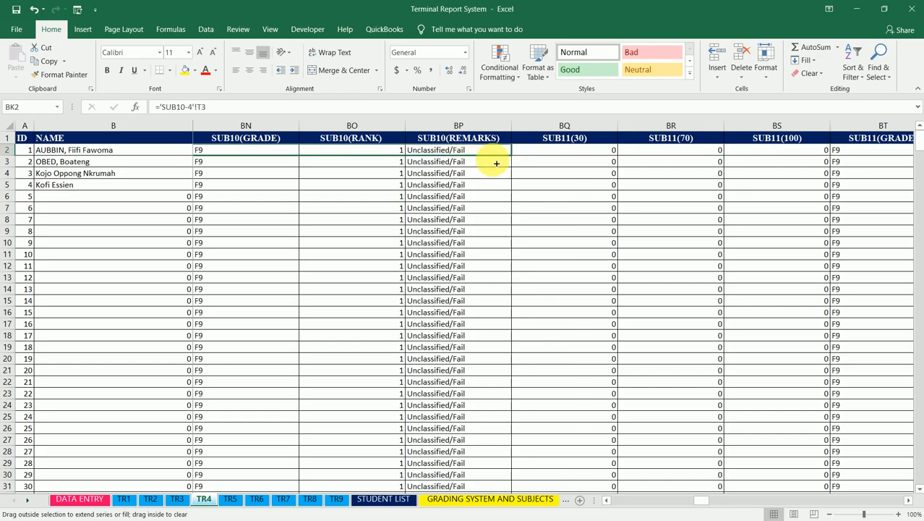
left_click_drag(498, 164, 510, 162)
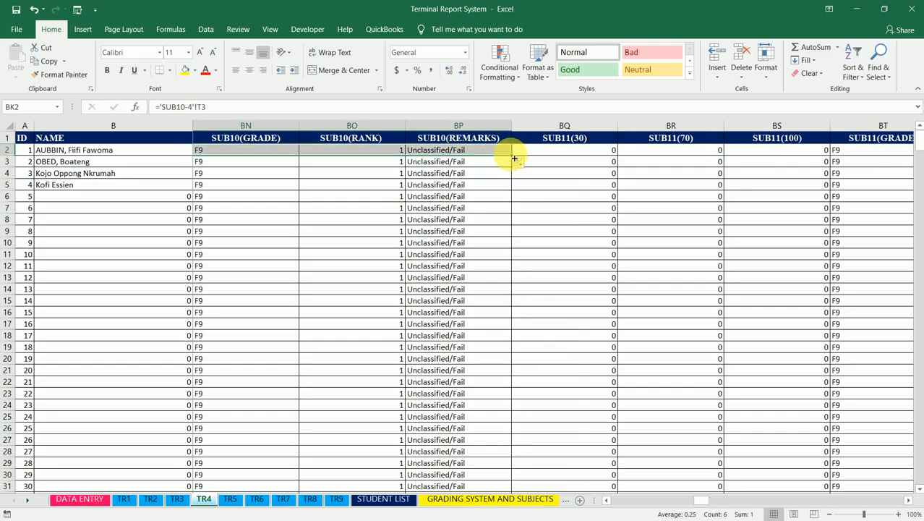
double_click(513, 158)
Change the SUB11(30) formula in BQ2 to ='SUB11-4'!T3, and fill it across to BV2 and down the SUB11 columns.
left_click(566, 152)
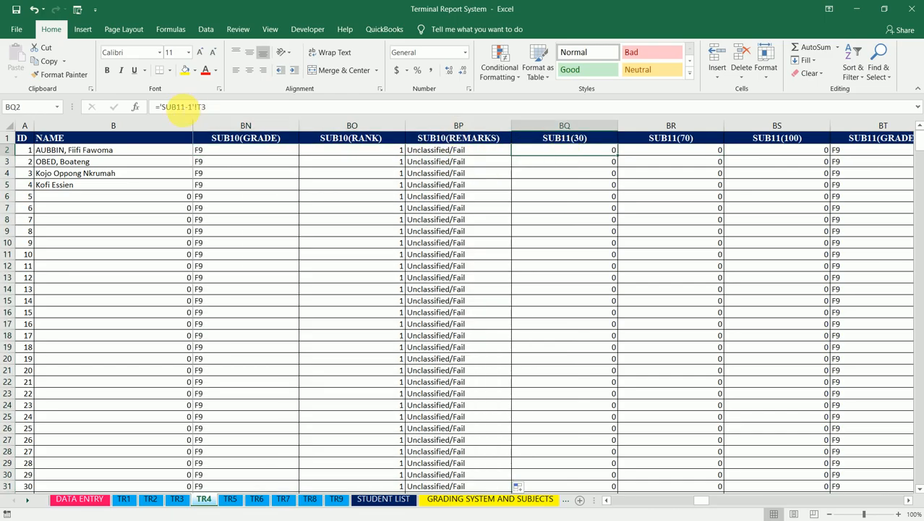
left_click(188, 107)
key("BackSpace")
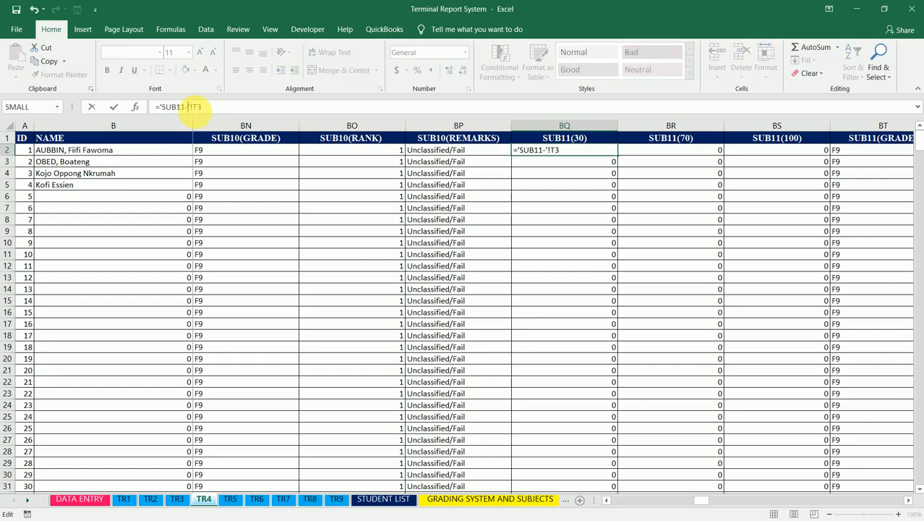
type("4")
key("Return")
key("Up")
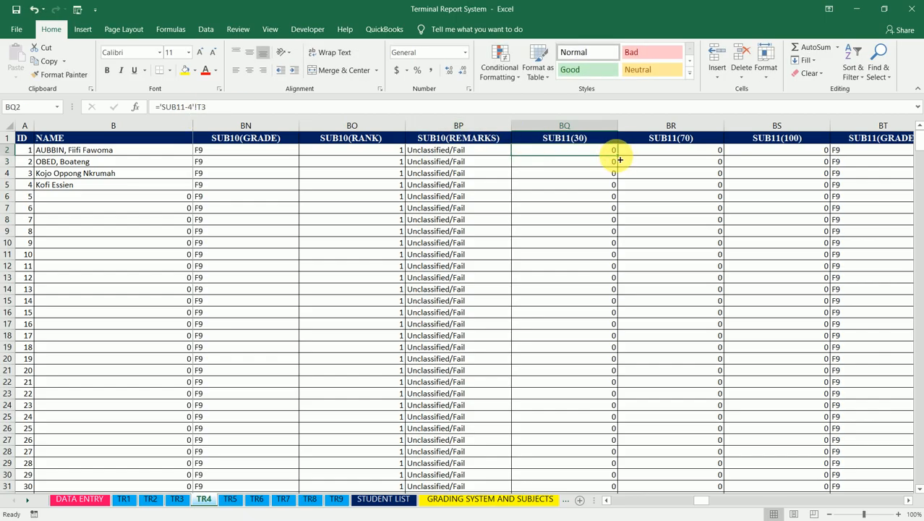
mouse_move(620, 160)
left_mouse_down()
mouse_move(900, 150)
mouse_move(914, 159)
mouse_move(782, 162)
mouse_move(888, 146)
mouse_move(470, 150)
mouse_move(439, 158)
mouse_move(496, 160)
left_mouse_up()
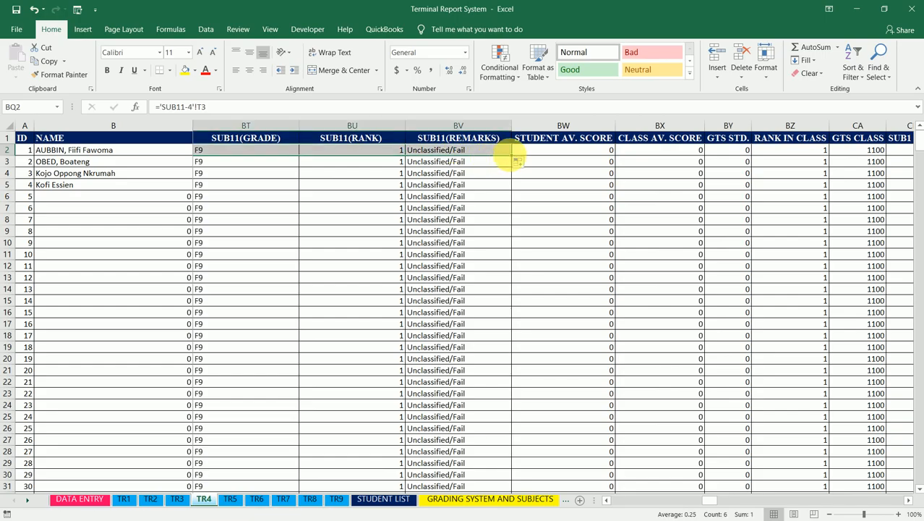
double_click(514, 160)
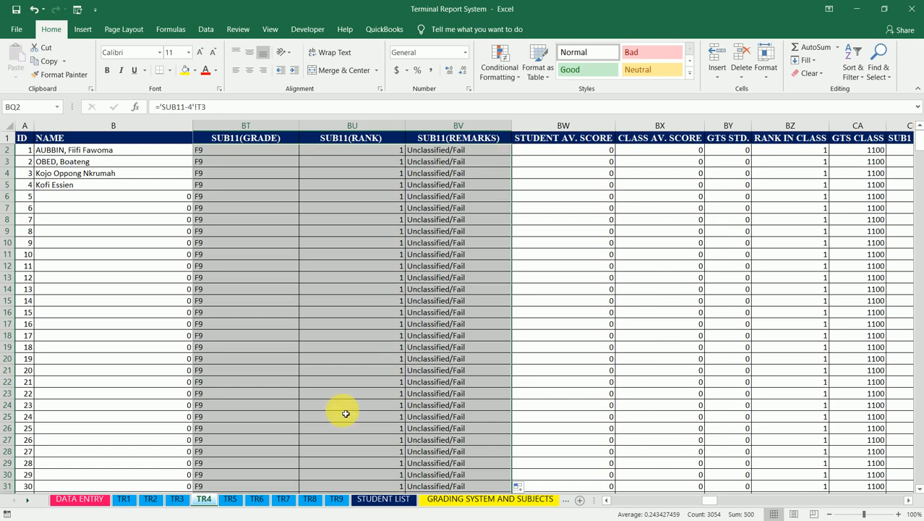
On sheet TR5, change the SUB1(30) formula in I2 to ='SUB1-5'!T3, and fill it across to N2 and down the SUB1 columns.
left_click(229, 499)
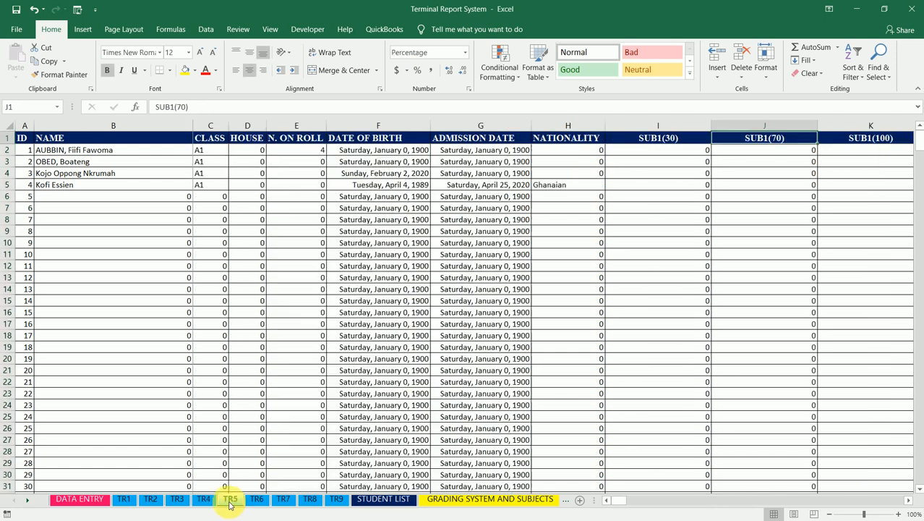
left_click(654, 156)
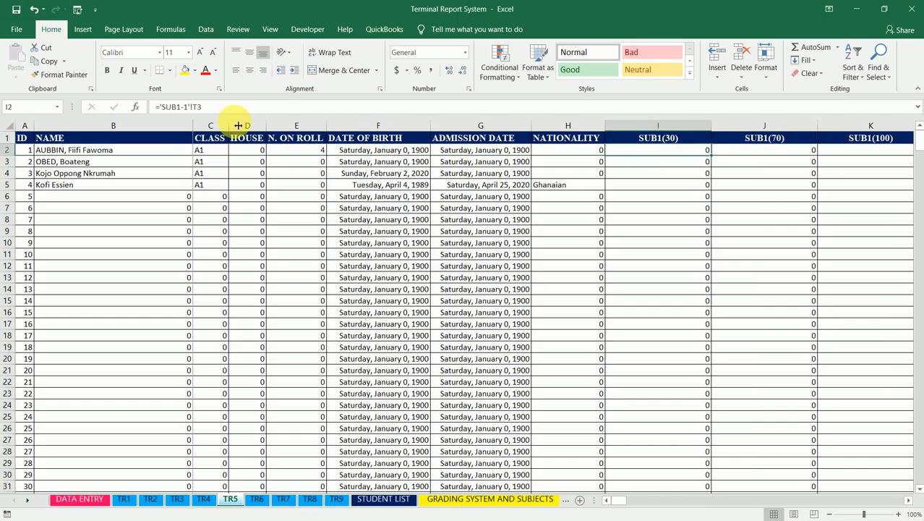
left_click(186, 106)
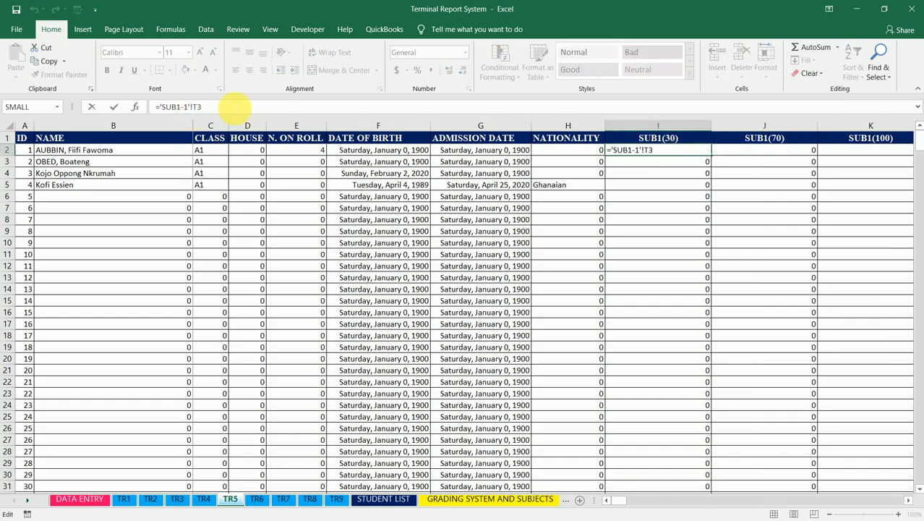
key("BackSpace")
type("5")
key("ctrl+Return")
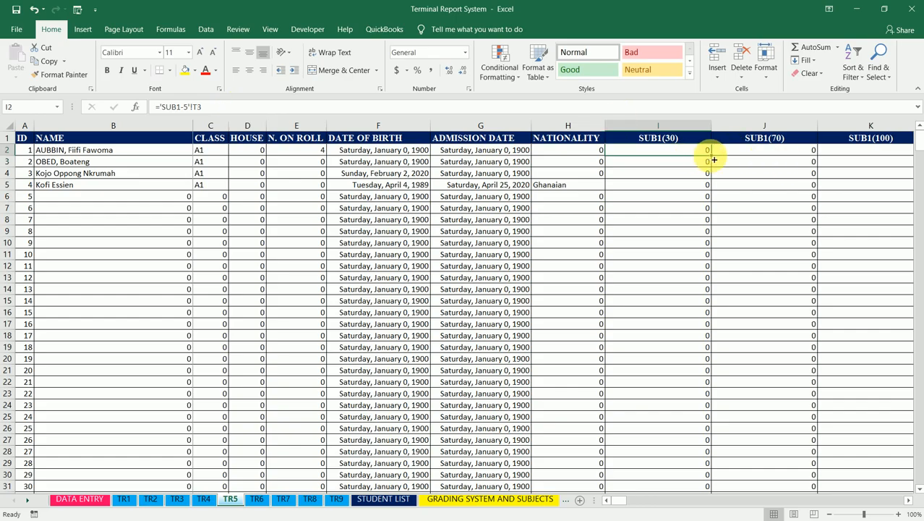
left_click_drag(714, 160, 388, 160)
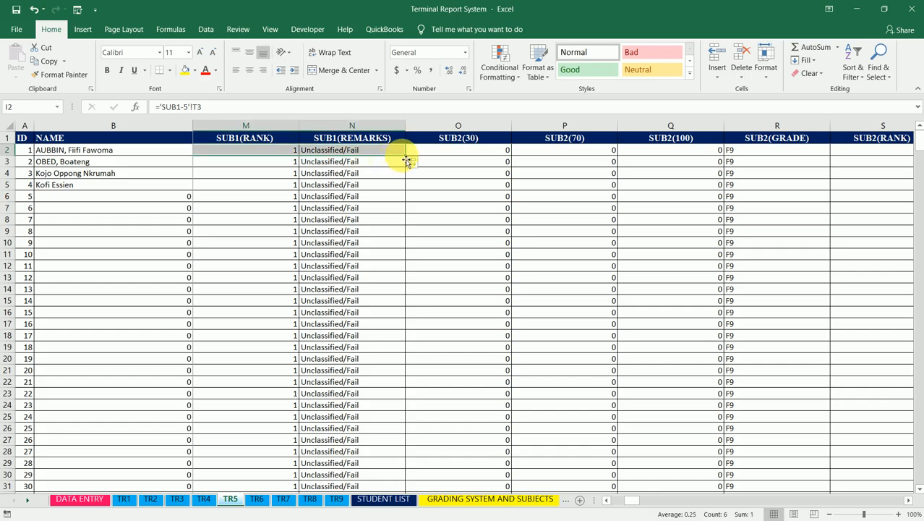
double_click(407, 156)
Change the SUB2(30) formula in O2 to ='SUB2-5'!T3, and fill it across to T2 and down the SUB2 columns.
left_click(474, 152)
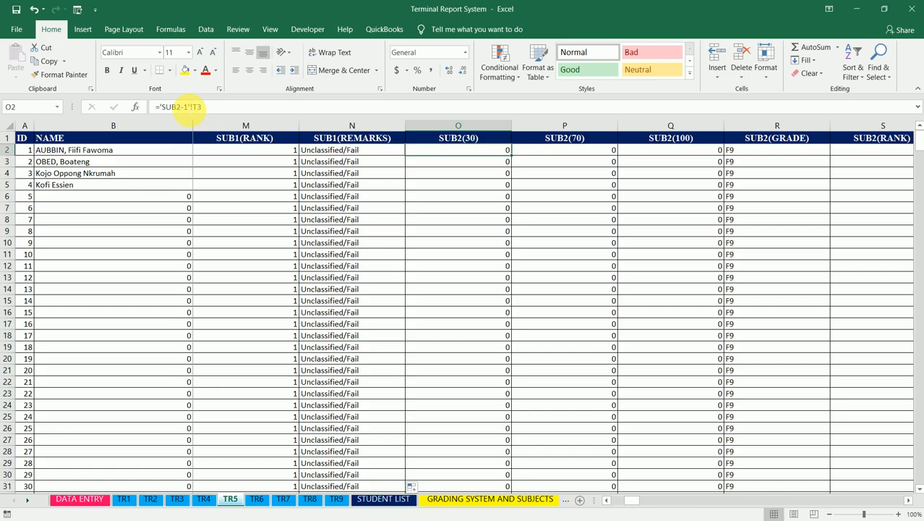
left_click(184, 107)
key("BackSpace")
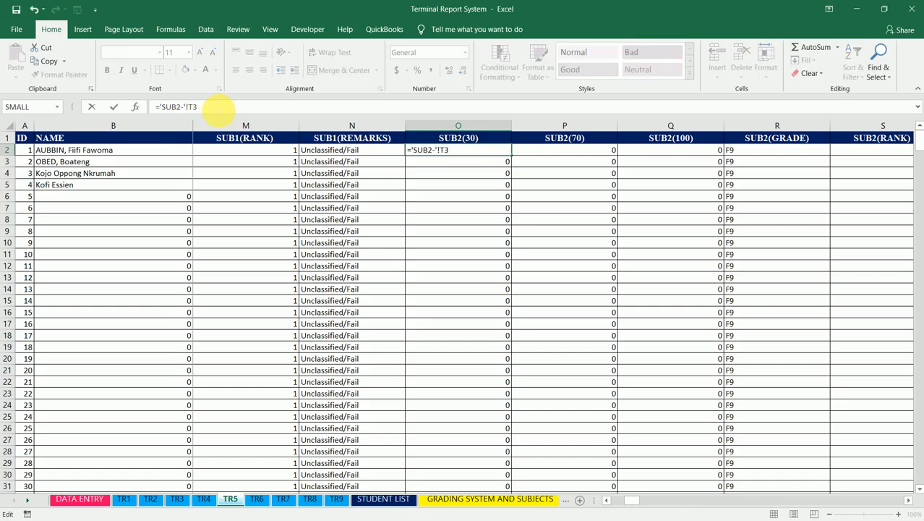
key("ctrl+Return")
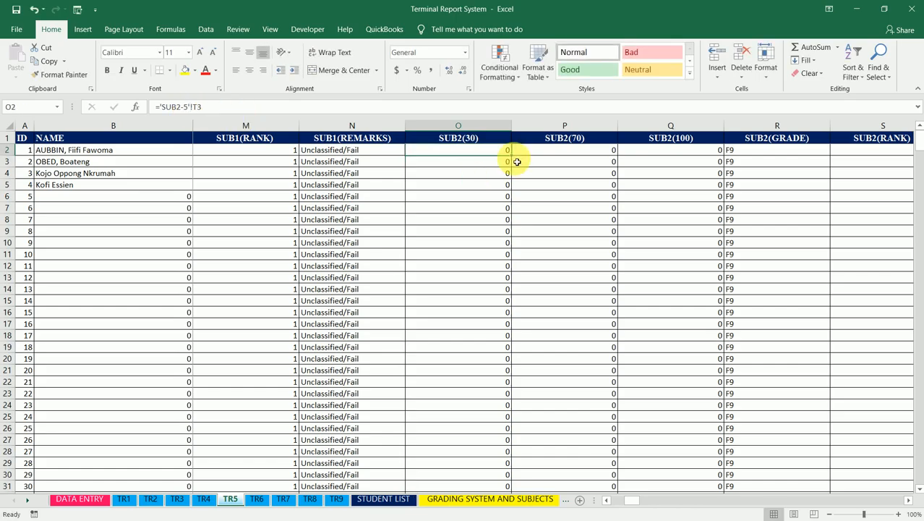
left_click_drag(514, 160, 725, 161)
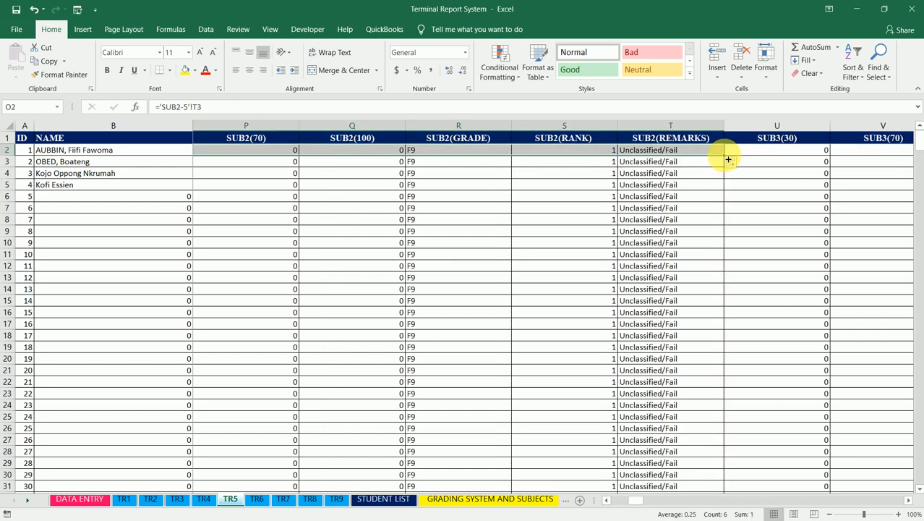
double_click(726, 157)
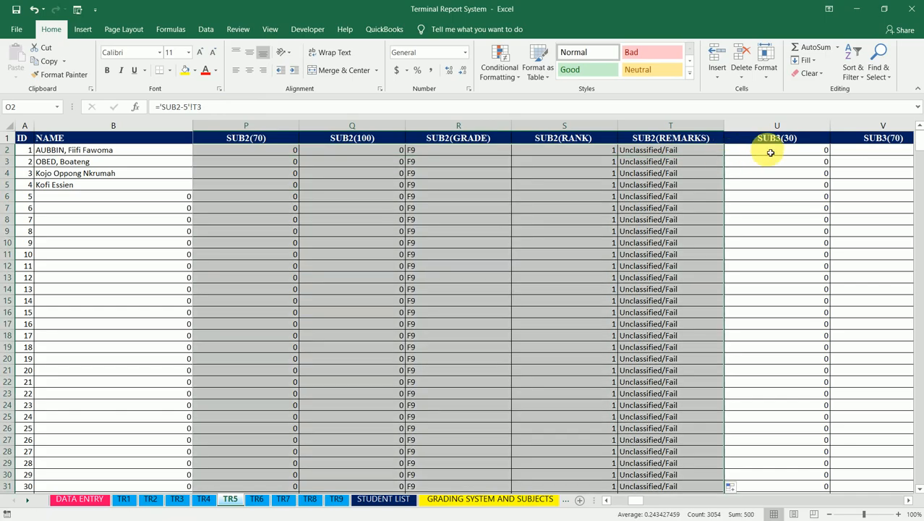
Change the SUB3(30) formula in U2 of sheet TR5 to ='SUB3-5'!T3.
left_click(771, 153)
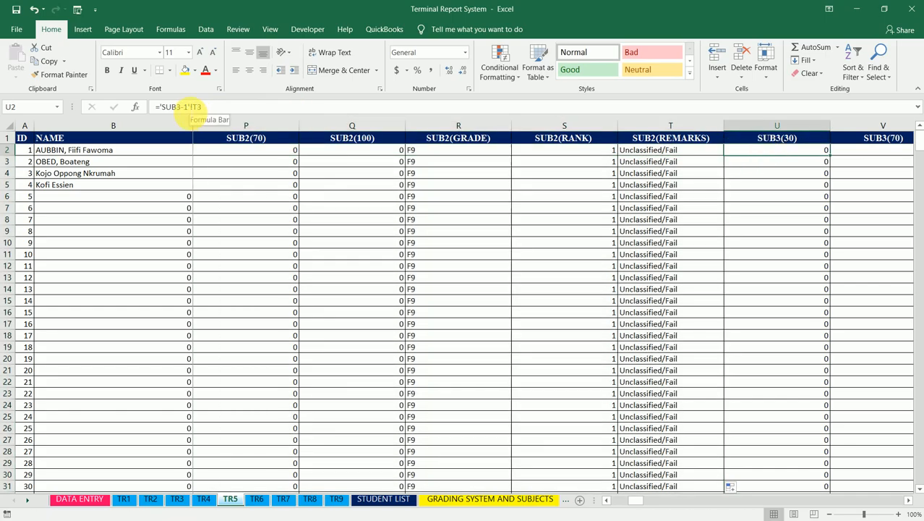
left_click(186, 106)
key("BackSpace")
type("5")
key("ctrl+Return")
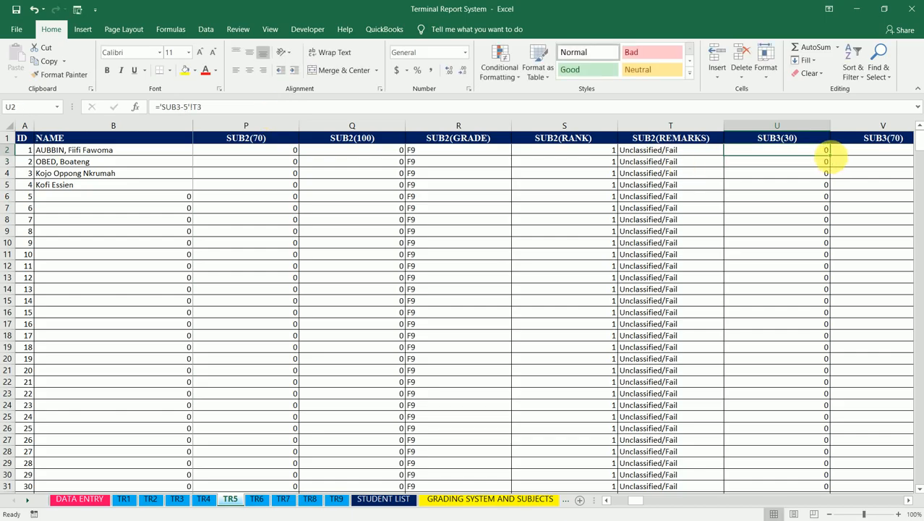
Fill the SUB3(30) formula in U2 across to SUB3(REMARKS) in Z2 and down all student rows.
left_click_drag(833, 161, 727, 159)
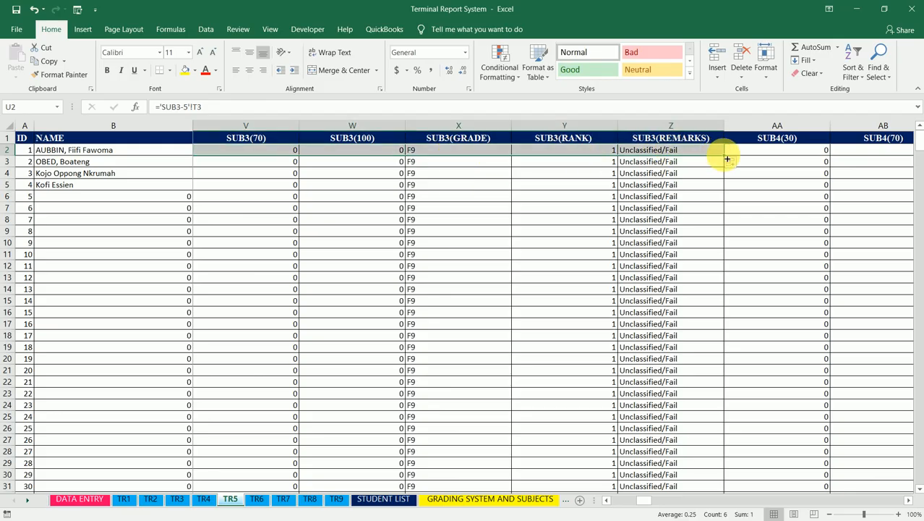
double_click(725, 156)
Change the SUB4(30) formula in AA2 to ='SUB4-5'!T3 and fill it across to AF2 and down all student rows.
left_click(785, 150)
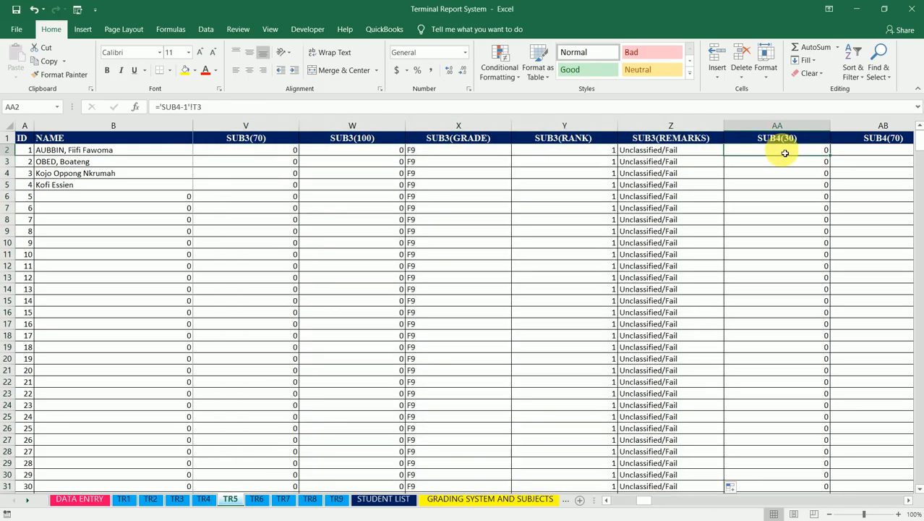
left_click(186, 107)
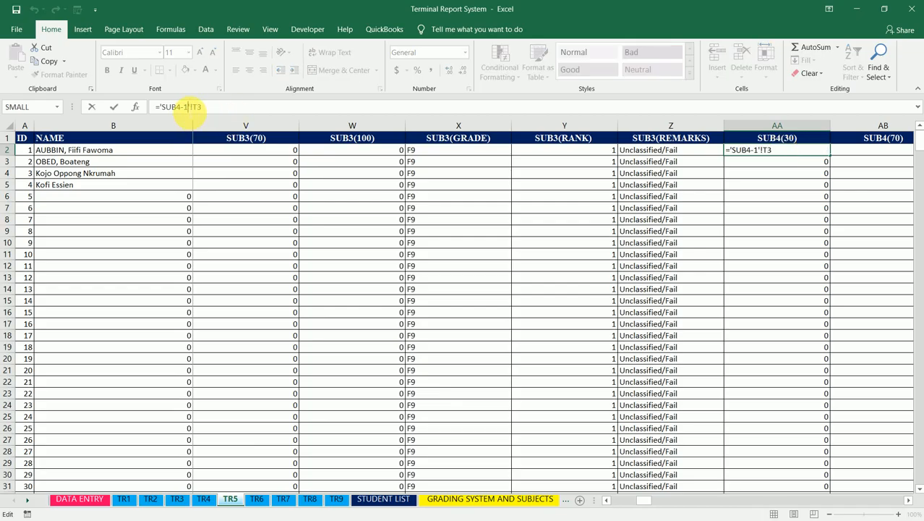
key("BackSpace")
type("5")
key("ctrl+Return")
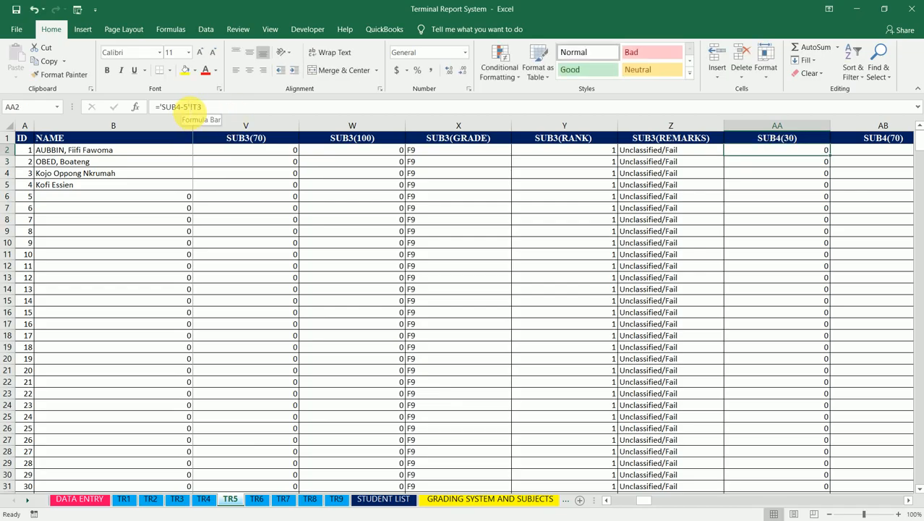
left_click_drag(833, 159, 712, 154)
double_click(727, 159)
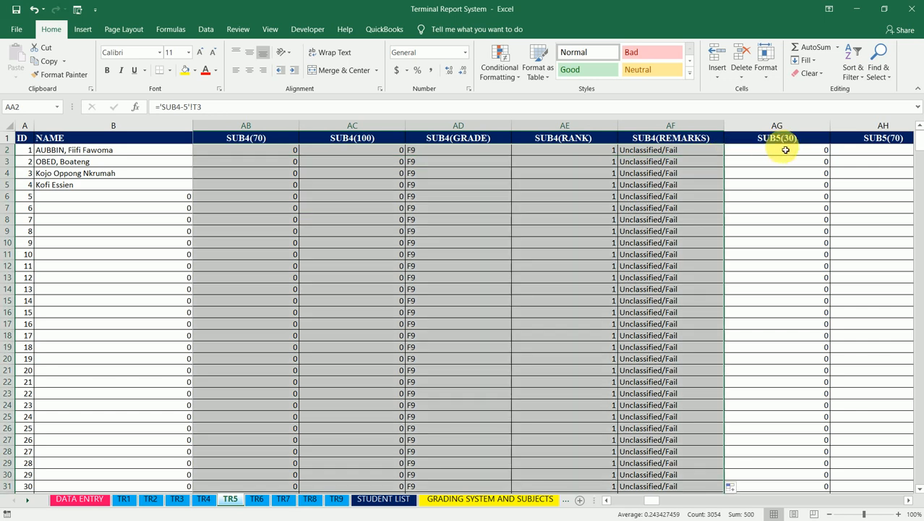
Change the SUB5(30) formula in AG2 to ='SUB5-5'!T3 and fill it across to AL2 and down all student rows.
left_click(683, 150)
left_click(768, 155)
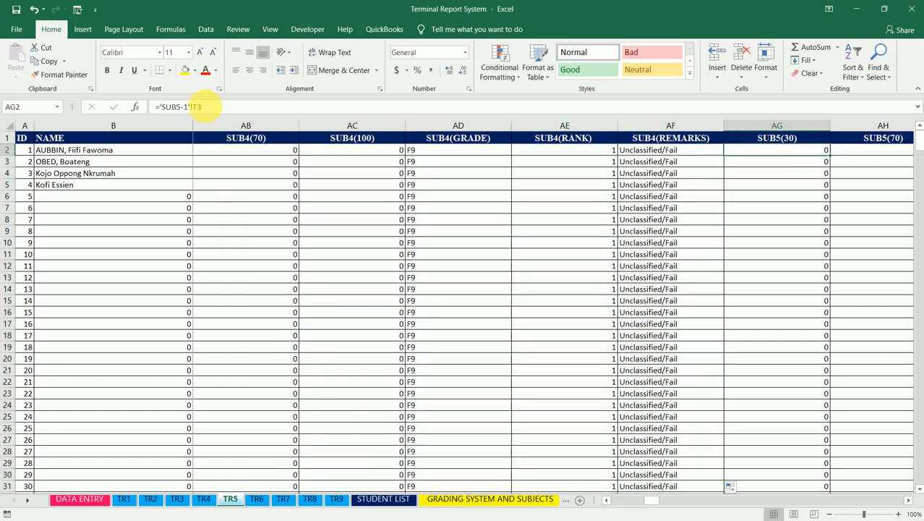
left_click(186, 107)
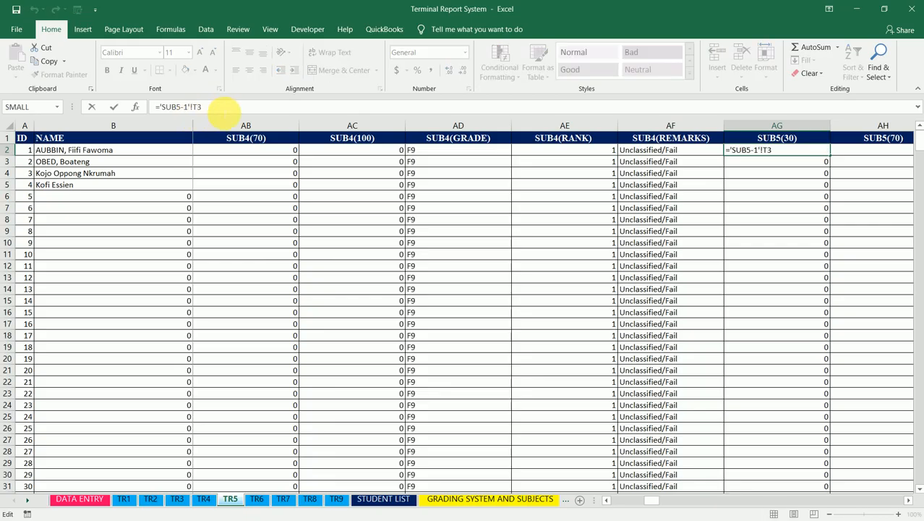
key("Return")
key("Up")
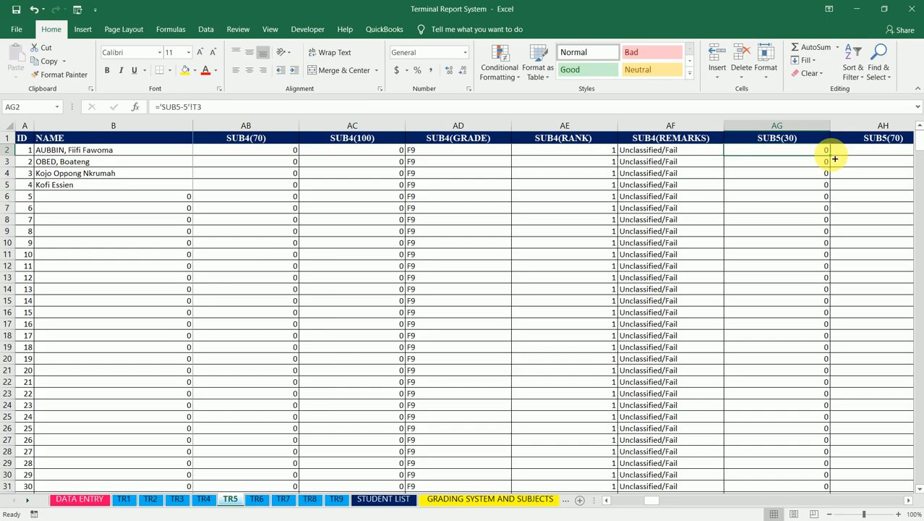
left_click_drag(835, 158, 728, 157)
Change the SUB6(30) formula in AM2 to ='SUB6-5'!T3 and fill it across to AR2 and down all student rows.
left_click(777, 151)
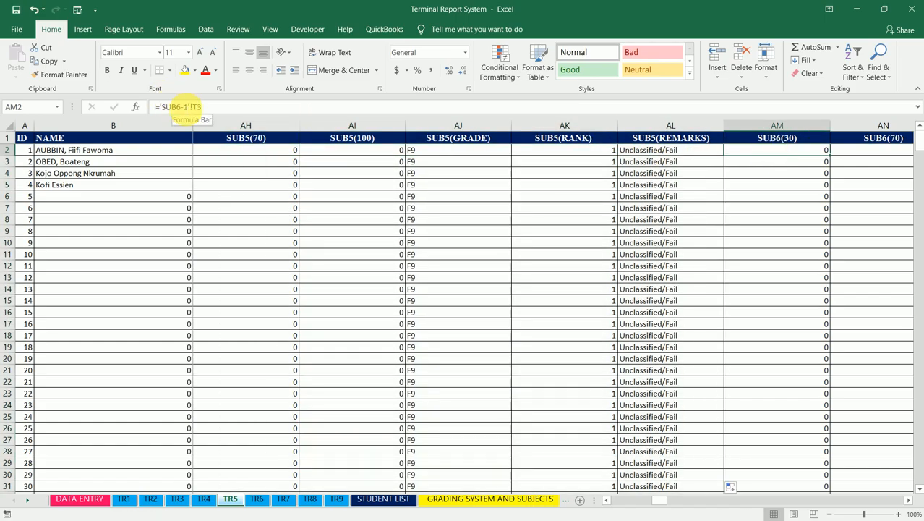
left_click(190, 107)
key("BackSpace")
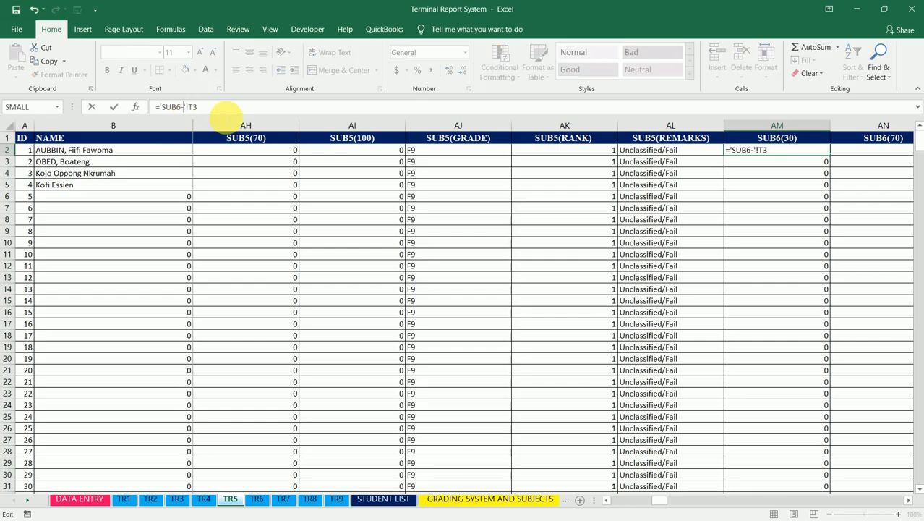
key("ctrl+Return")
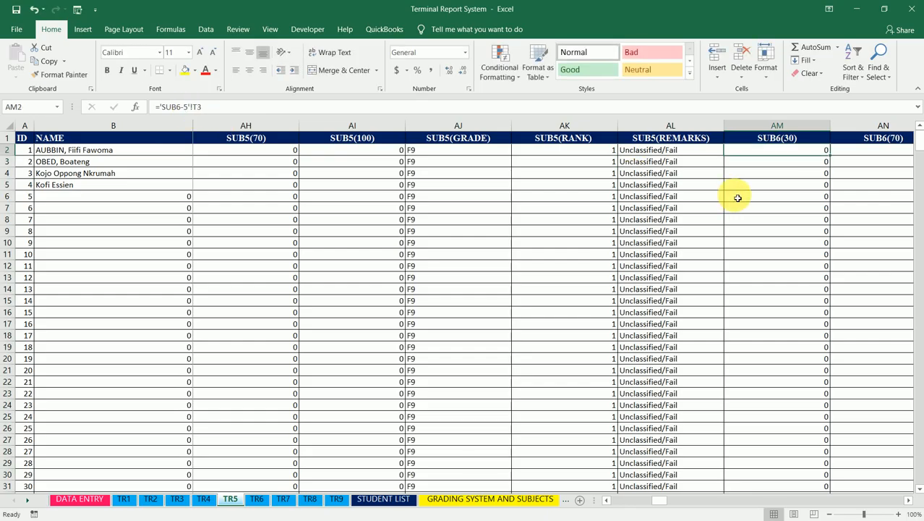
left_click_drag(835, 161, 811, 155)
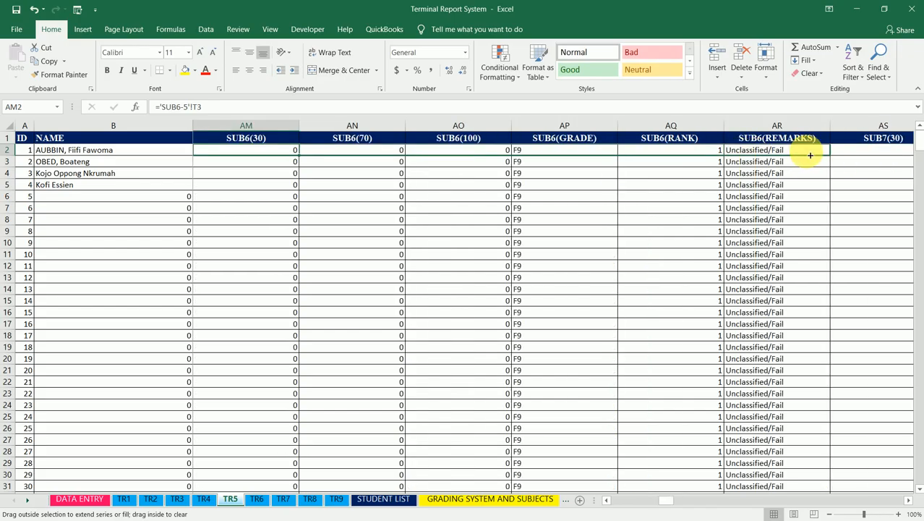
left_click_drag(811, 155, 811, 155)
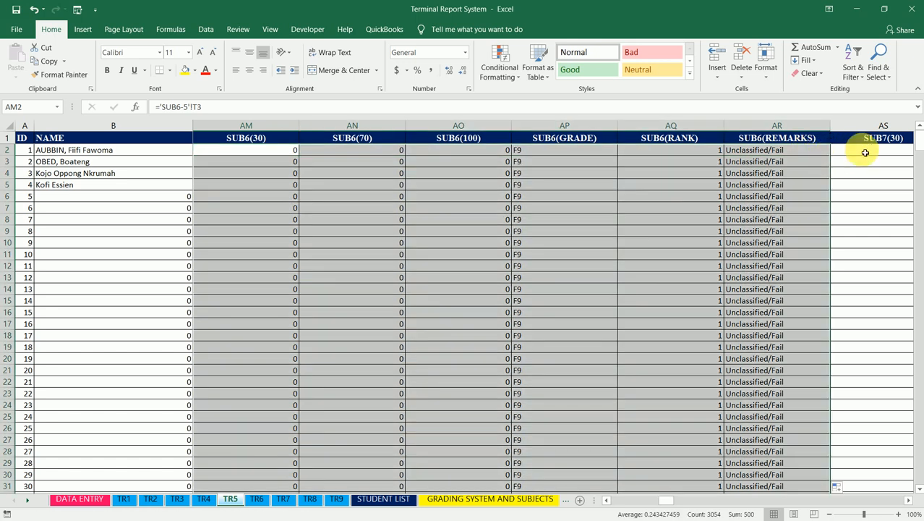
Change the SUB7(30) formula in AS2 to ='SUB7-5'!T3 and fill it across to AX2 and down all student rows.
left_click(865, 152)
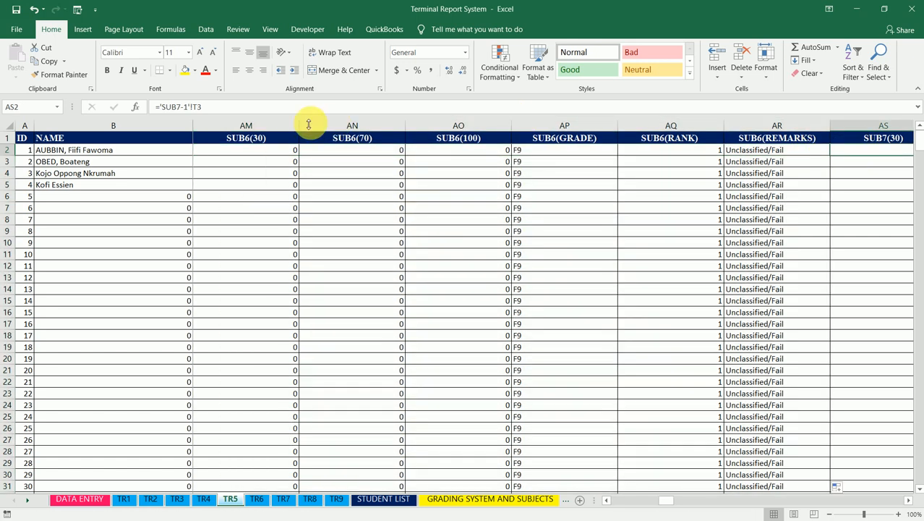
left_click(183, 106)
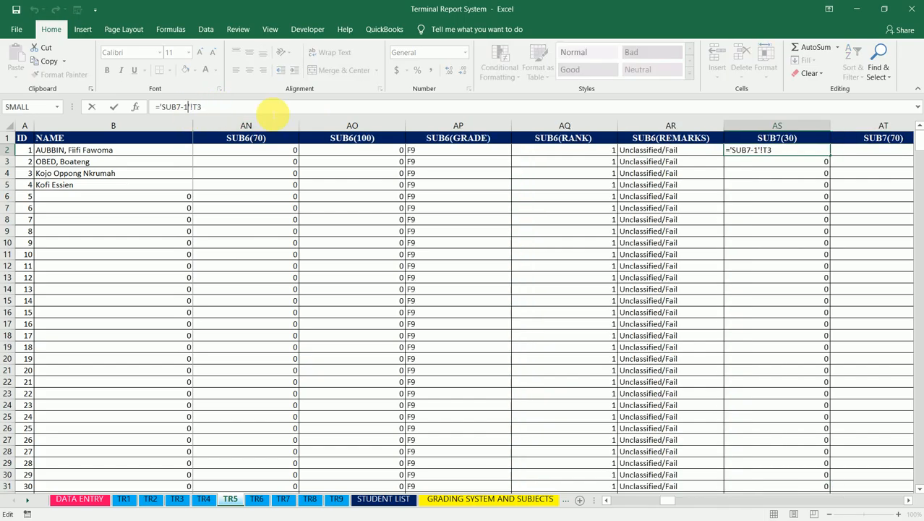
type("5")
key("Return")
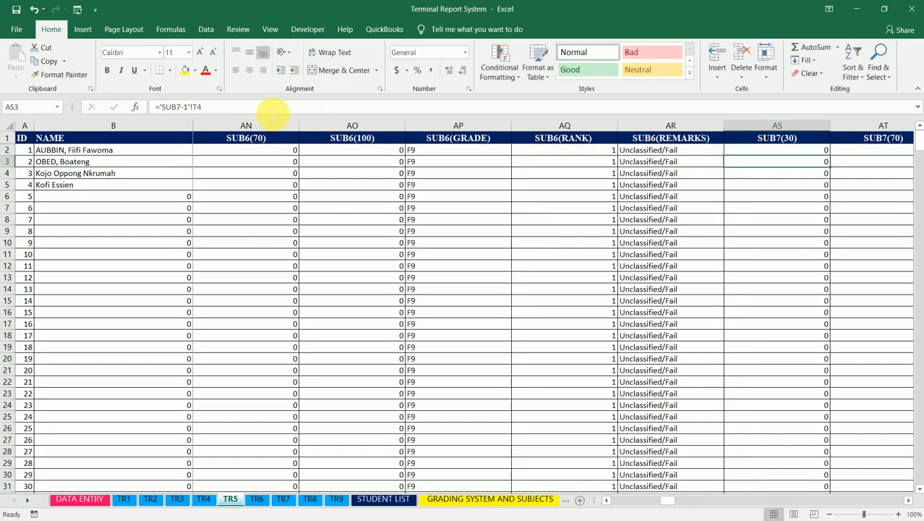
key("Up")
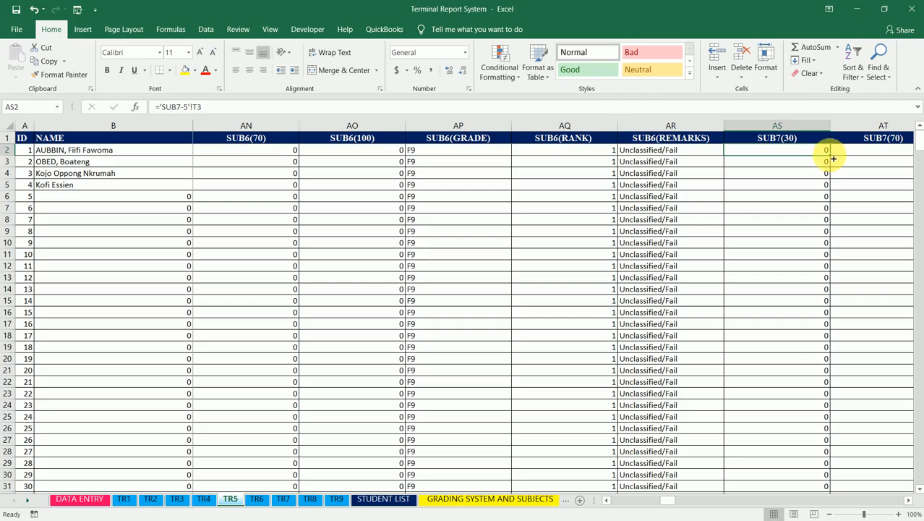
mouse_move(832, 155)
left_mouse_down()
mouse_move(918, 155)
mouse_move(709, 159)
mouse_move(832, 160)
left_mouse_up()
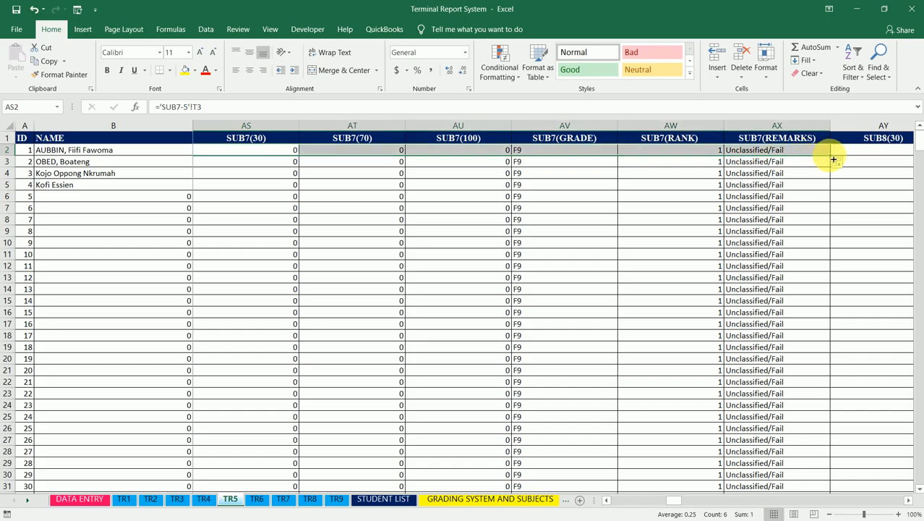
double_click(830, 155)
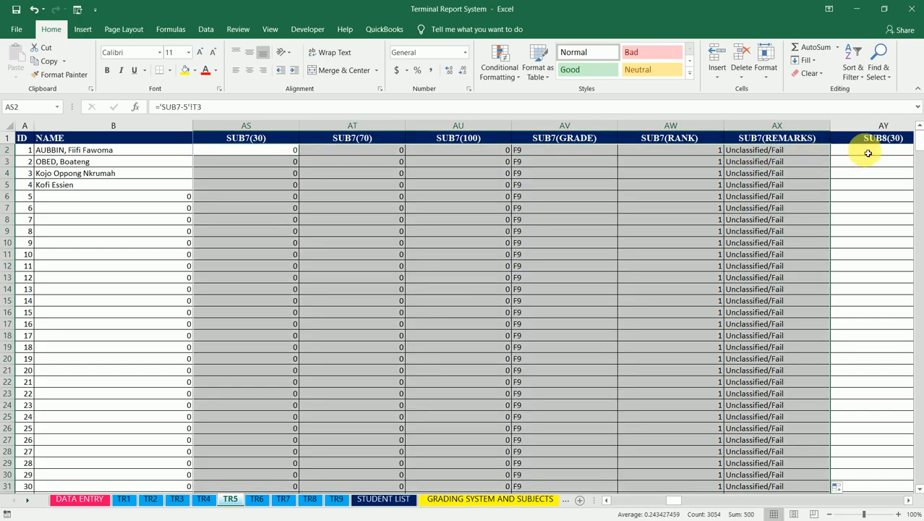
Change the SUB8(30) formula in AY2 to ='SUB8-5'!T3 and fill it across to BD2 and down all student rows.
left_click(868, 153)
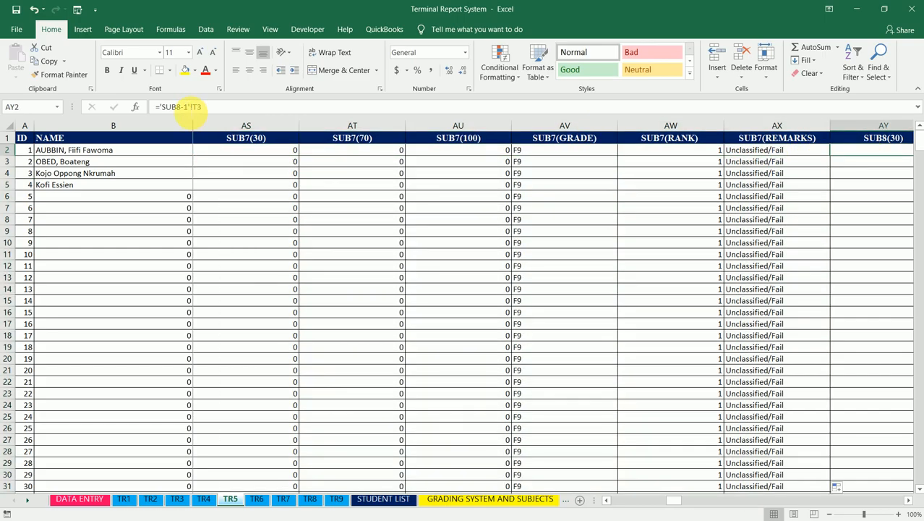
left_click(186, 107)
key("BackSpace")
type("5")
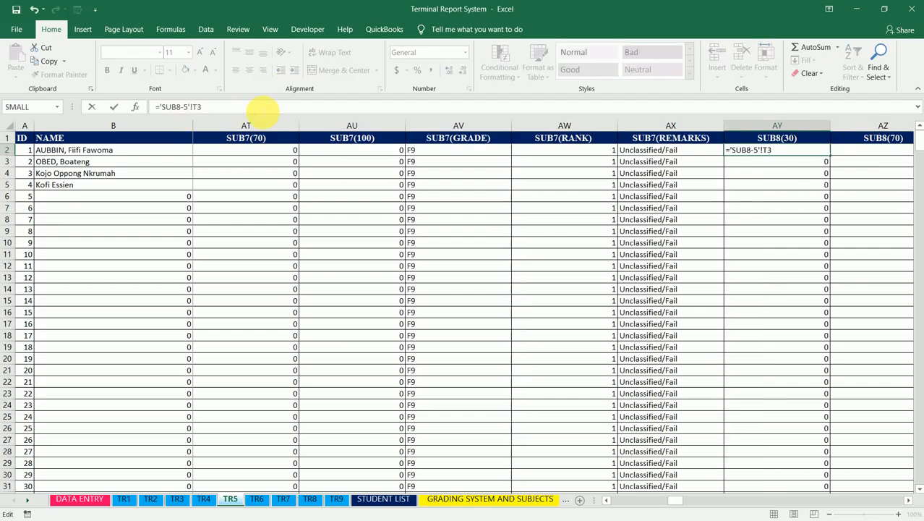
key("Return")
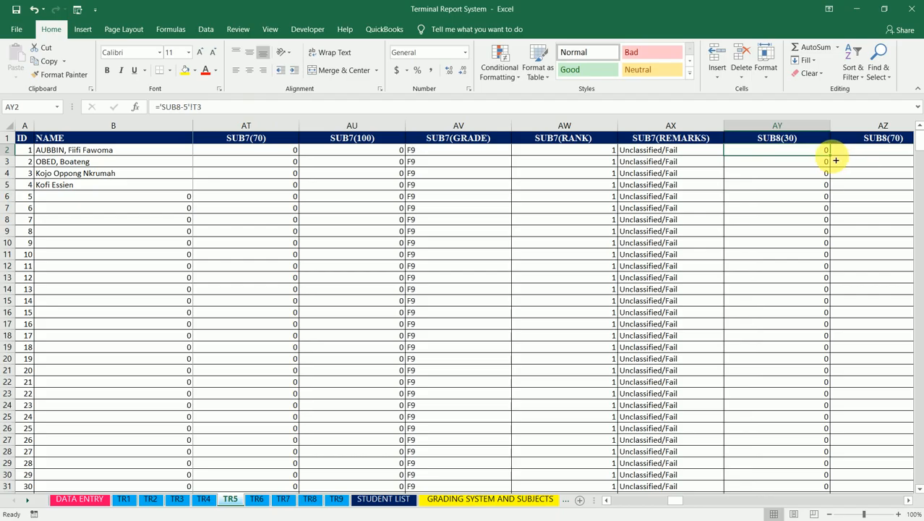
mouse_move(835, 161)
left_mouse_down()
mouse_move(887, 156)
mouse_move(726, 162)
mouse_move(890, 159)
mouse_move(733, 155)
mouse_move(799, 138)
mouse_move(817, 162)
left_mouse_up()
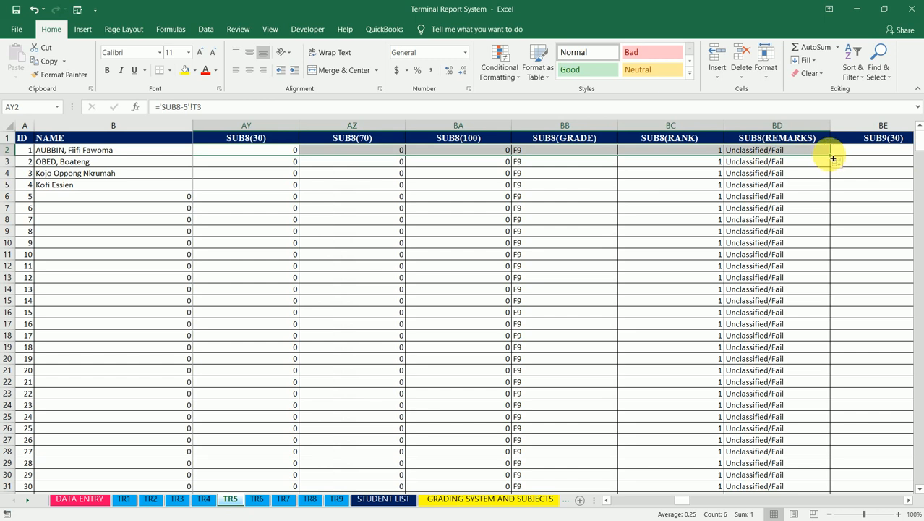
double_click(832, 157)
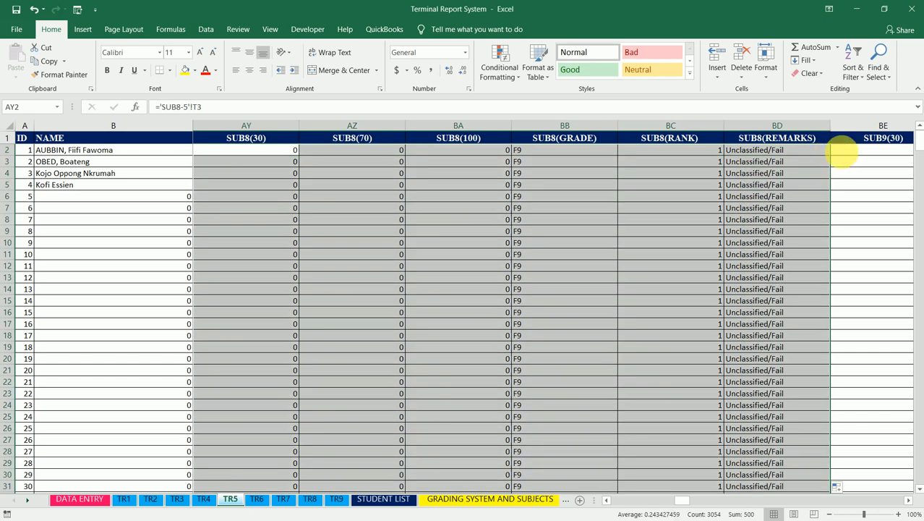
Change the SUB9(30) formula in BE2 to ='SUB9-5'!T3 and fill it across to BJ2 and down all student rows.
left_click(877, 152)
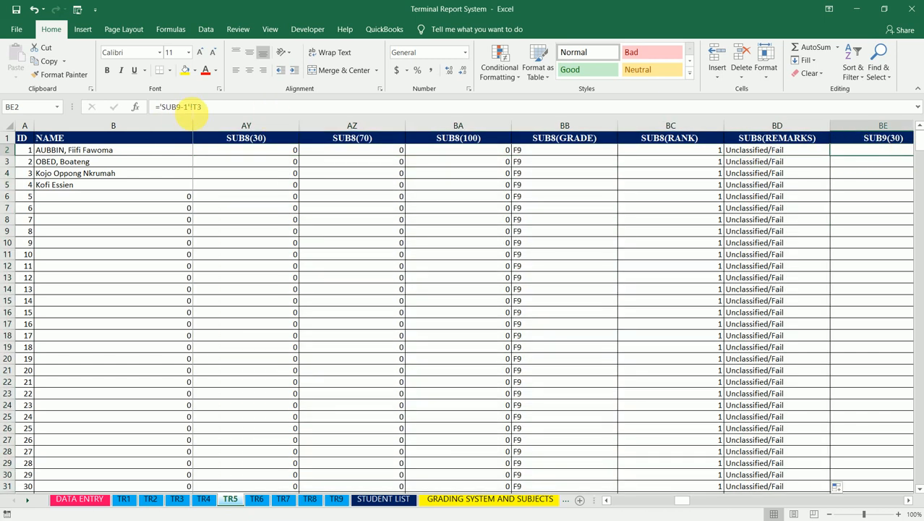
left_click(190, 111)
key("BackSpace")
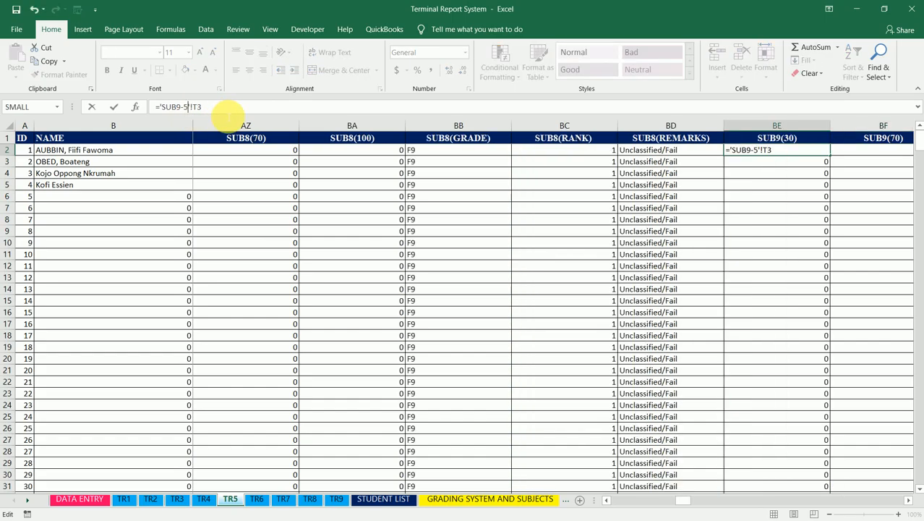
key("Return")
key("Up")
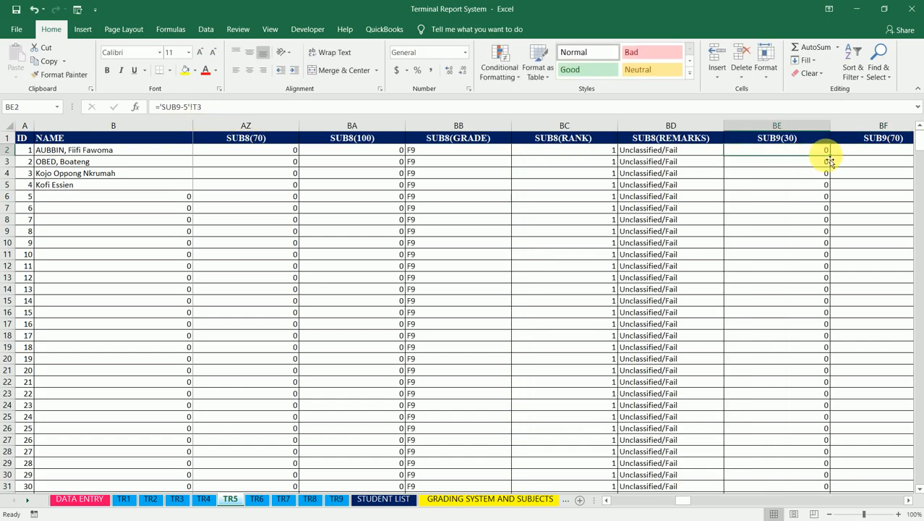
left_click_drag(834, 159, 294, 158)
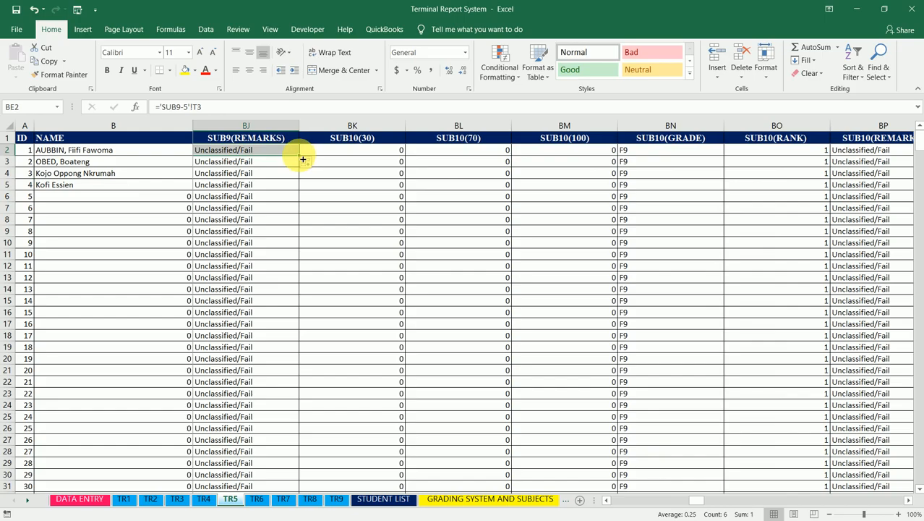
double_click(299, 155)
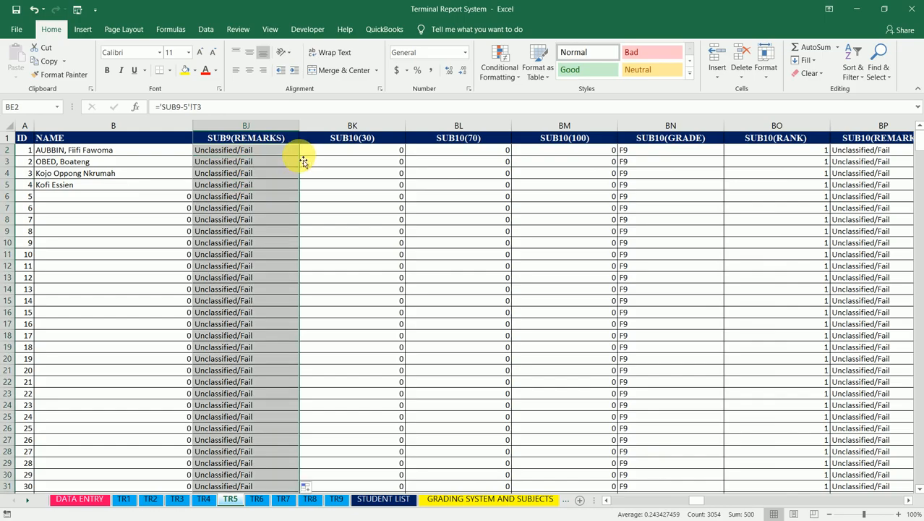
Change the SUB10(30) formula in BK2 to ='SUB10-5'!T3 and fill it across to BP2 and down all student rows.
left_click(348, 160)
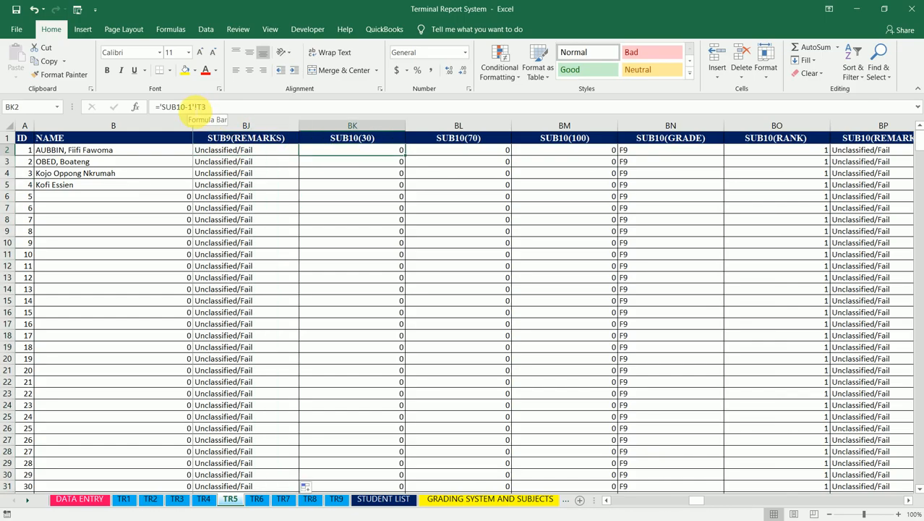
left_click(183, 106)
key("BackSpace")
type("5")
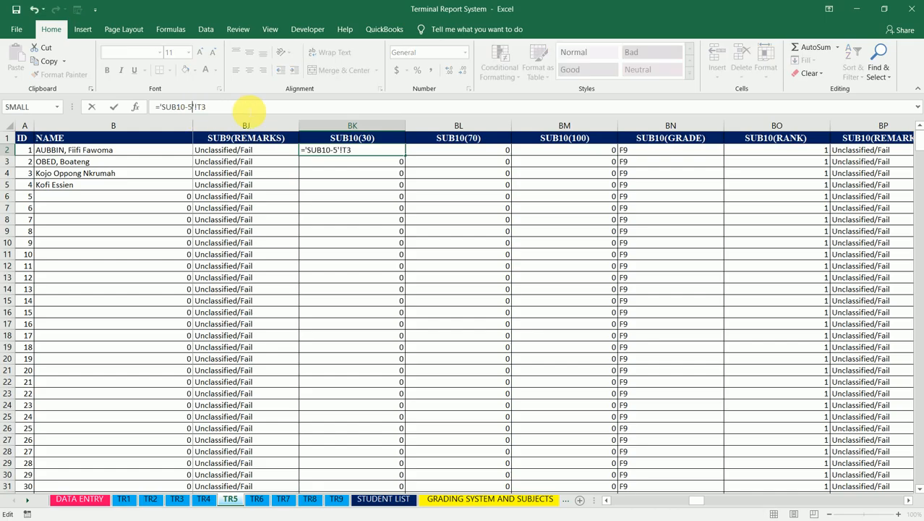
key("Return")
key("Up")
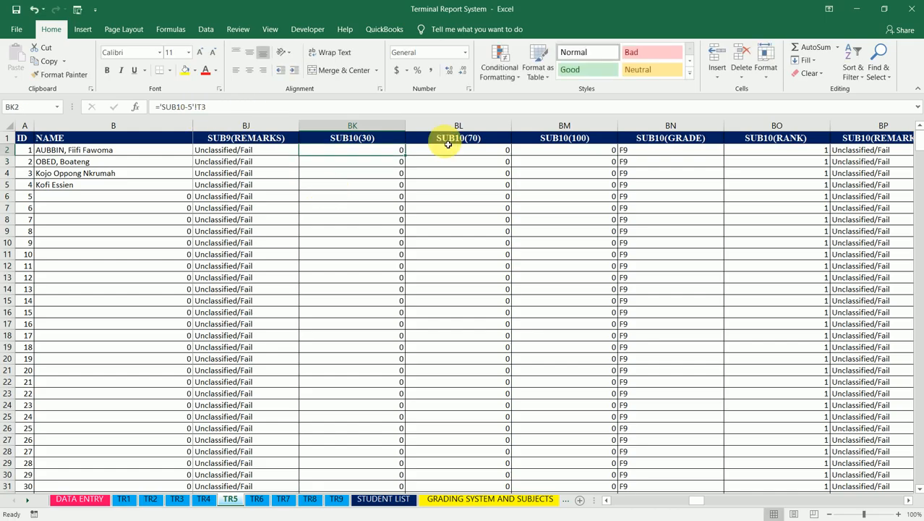
left_click_drag(409, 157, 905, 151)
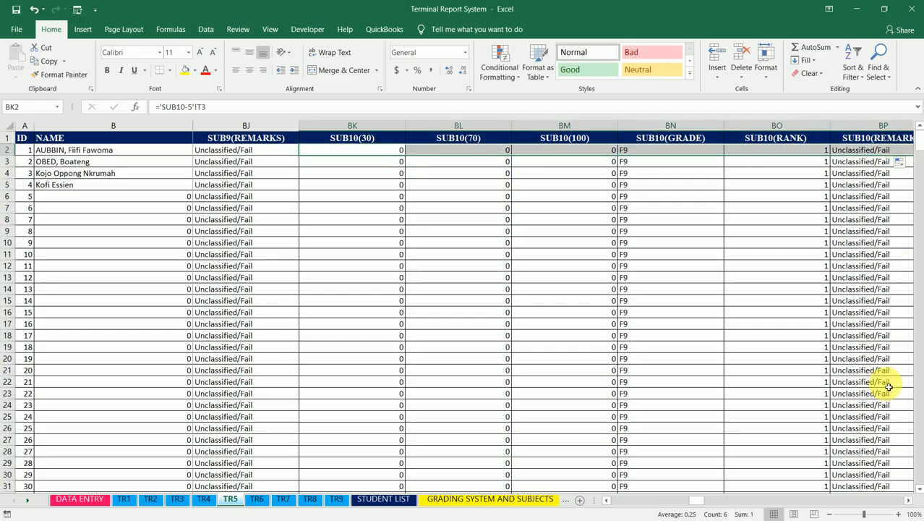
left_click(910, 504)
left_click(910, 505)
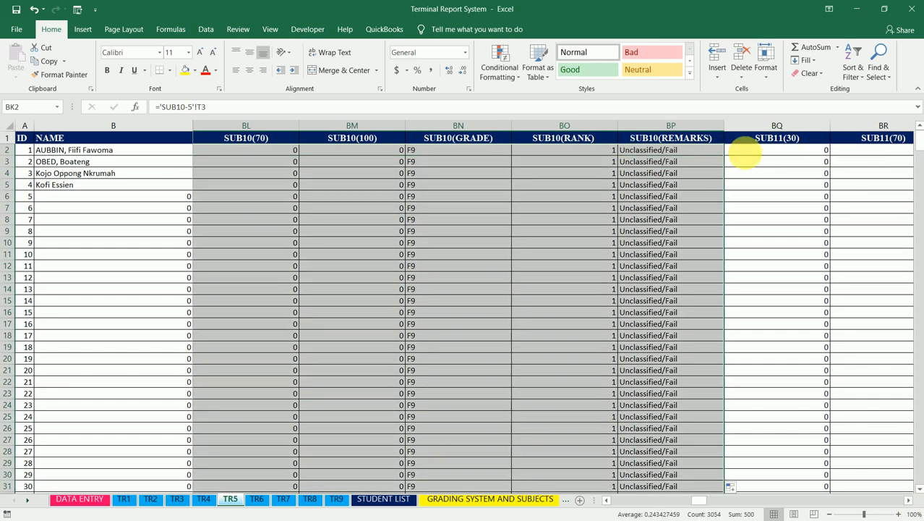
Change the SUB11(30) formula in BQ2 to ='SUB11-5'!T3 and fill it across to BV2 and down all student rows.
left_click(752, 152)
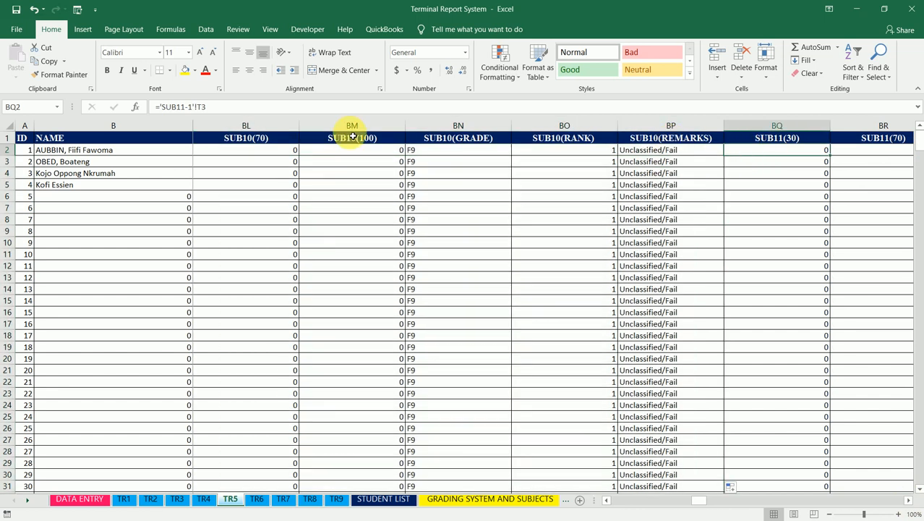
left_click(191, 107)
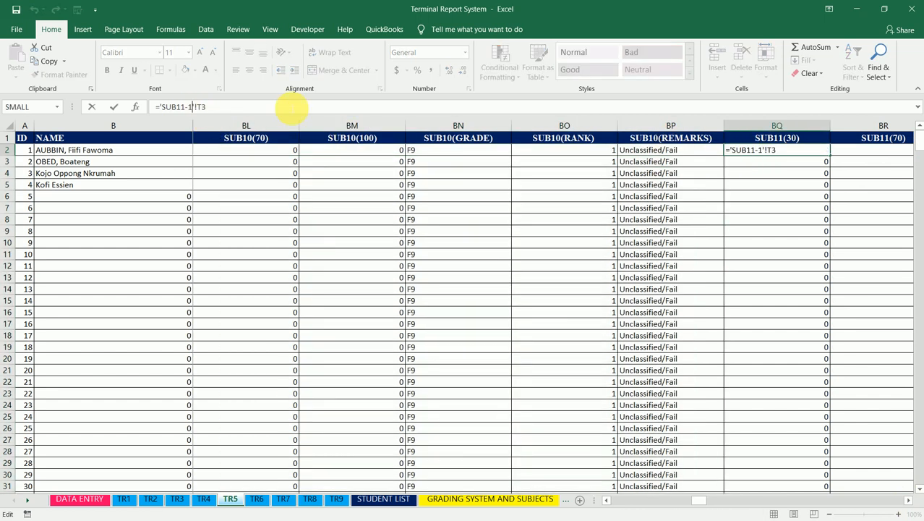
key("BackSpace")
key("ctrl+Return")
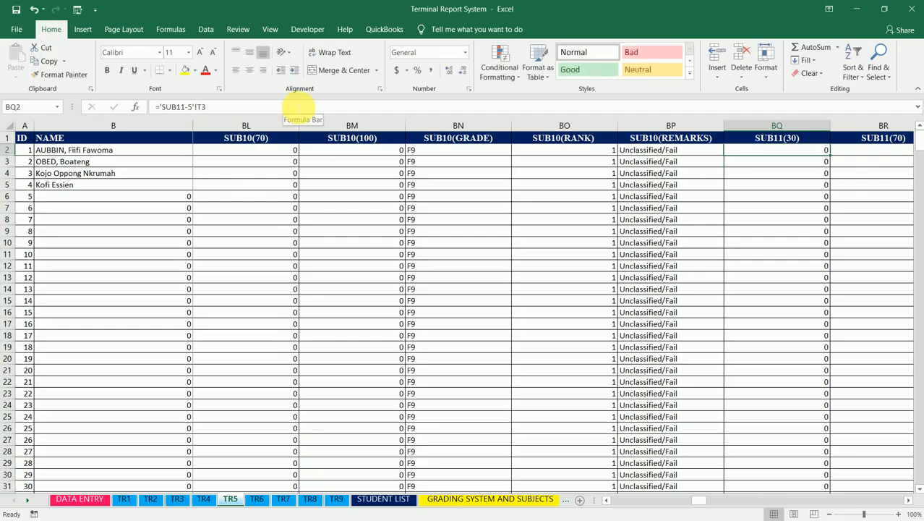
left_click_drag(833, 159, 594, 159)
double_click(620, 159)
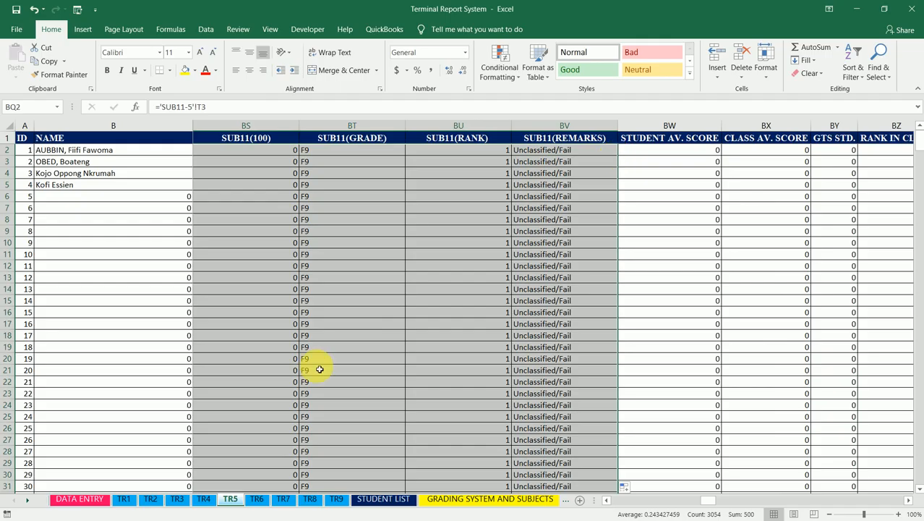
On the TR6 sheet, change the SUB1(30) formula in I2 to ='SUB1-6'!T3 and fill it across to N2 and down all student rows.
left_click(259, 499)
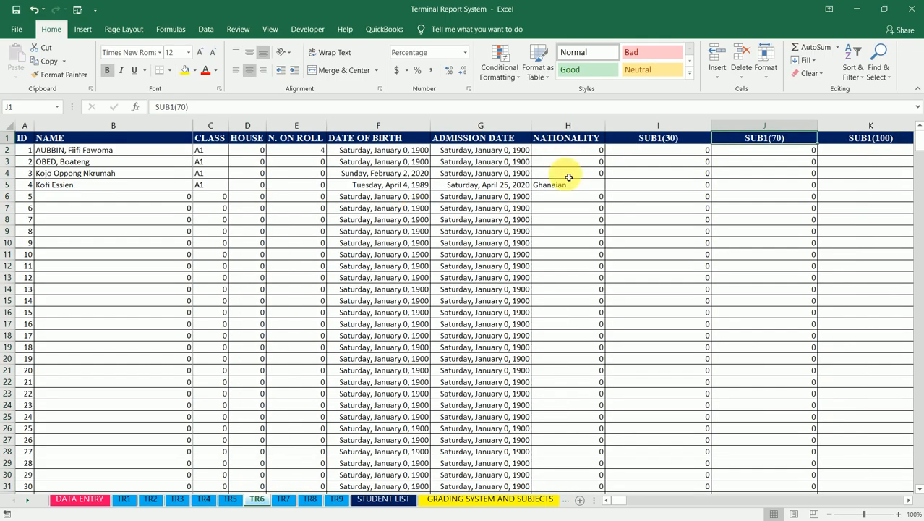
left_click(665, 149)
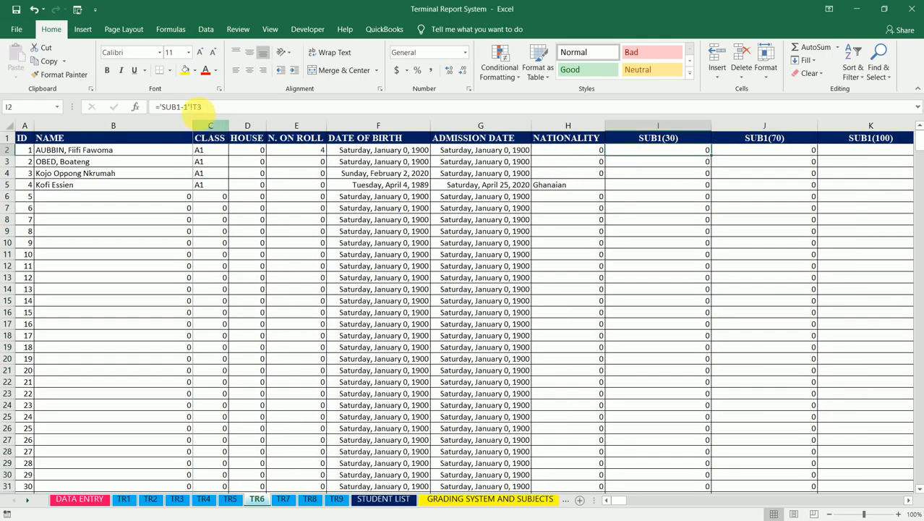
left_click(185, 107)
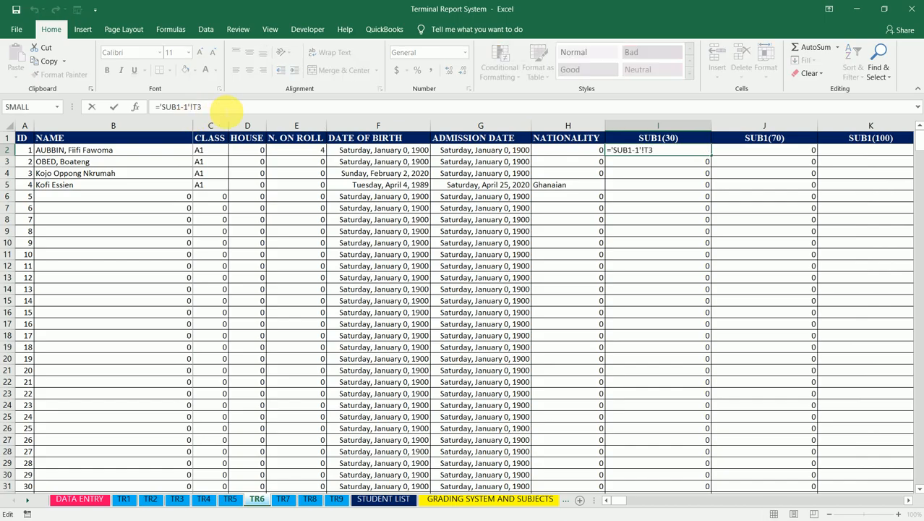
key("BackSpace")
type("6")
key("Return")
key("Up")
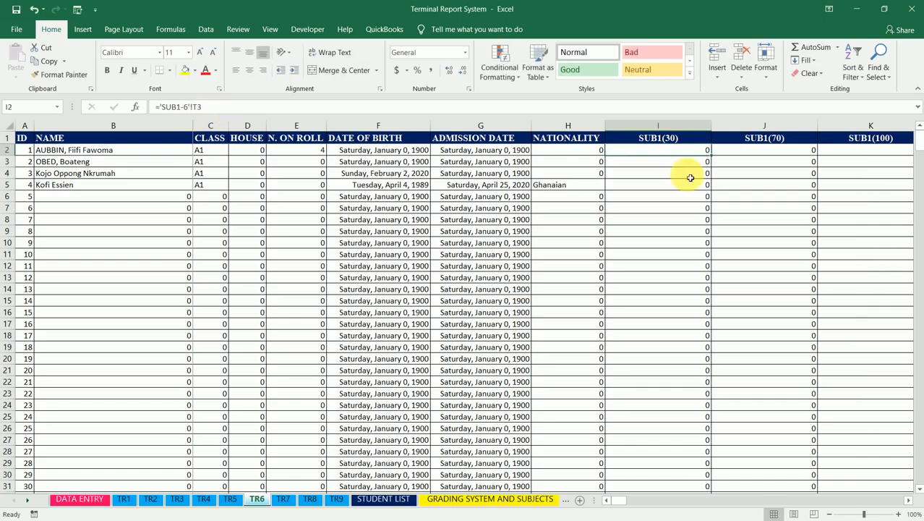
mouse_move(716, 159)
left_mouse_down()
mouse_move(712, 151)
mouse_move(854, 148)
mouse_move(753, 165)
mouse_move(910, 149)
mouse_move(678, 162)
mouse_move(700, 154)
left_mouse_up()
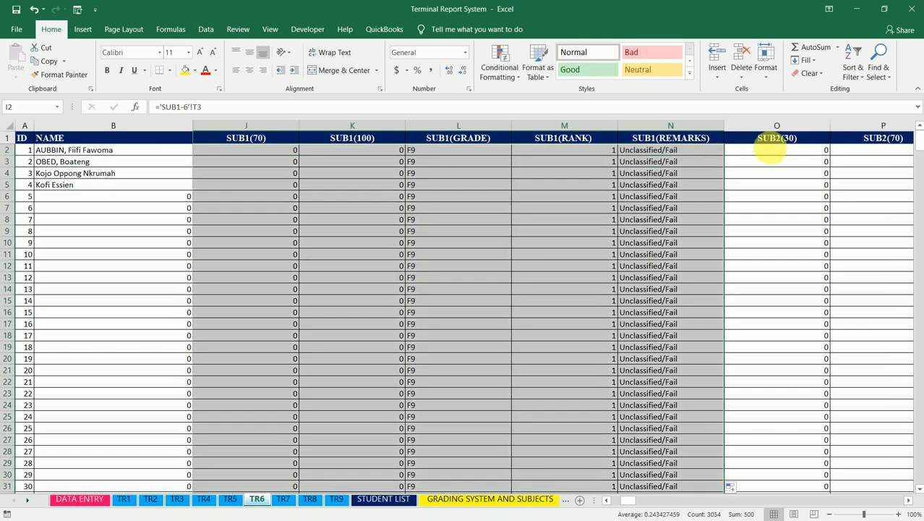
Change the SUB2(30) formula in O2 to ='SUB2-6'!T3 and fill it across to T2 and down all student rows.
left_click(774, 149)
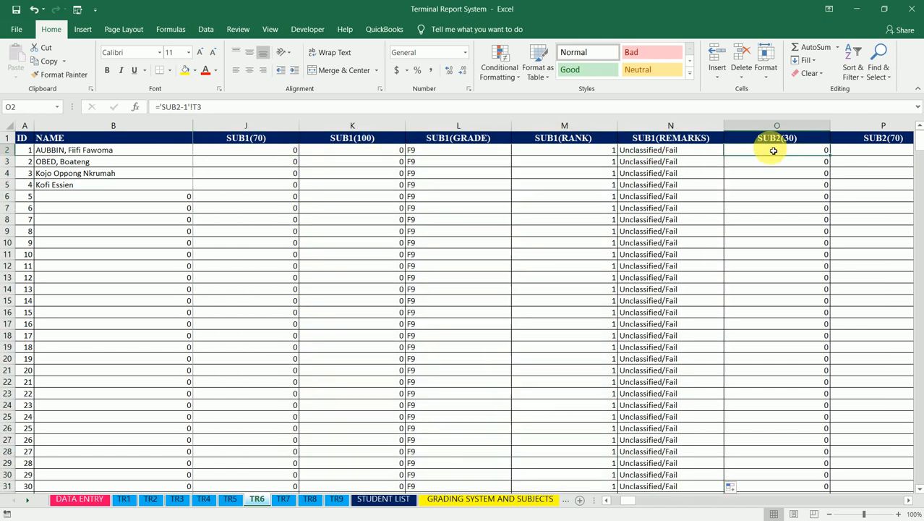
left_click(183, 106)
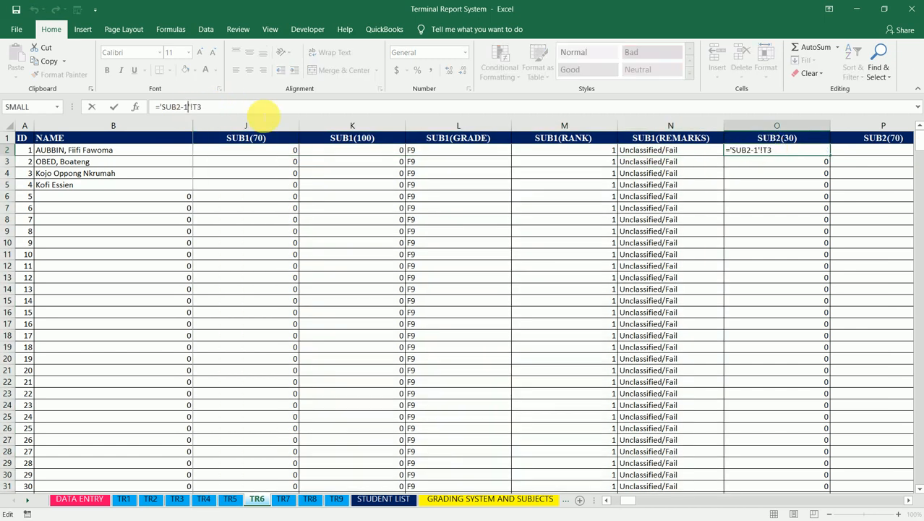
key("BackSpace")
key("Return")
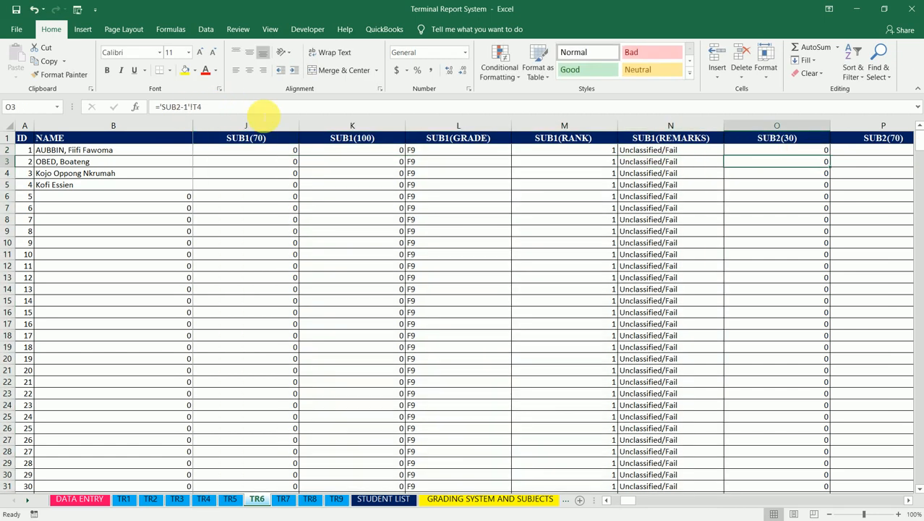
key("Up")
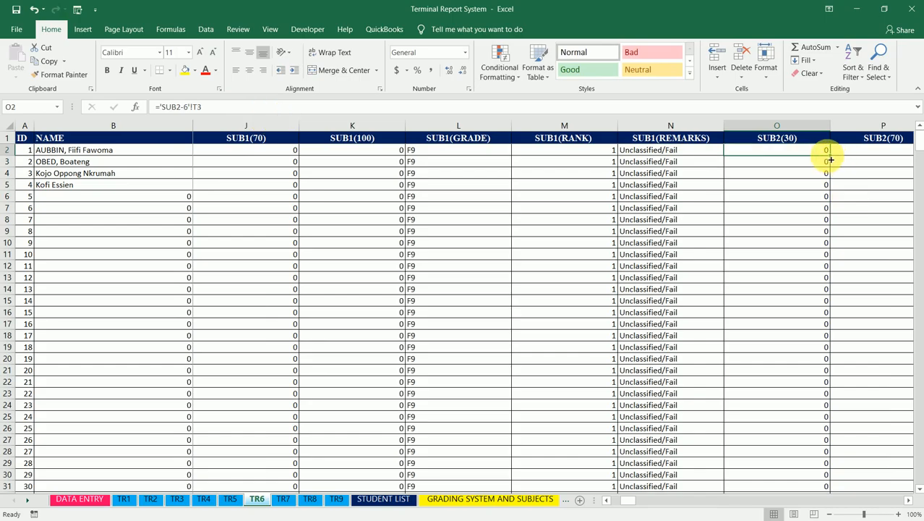
mouse_move(832, 158)
left_mouse_down()
mouse_move(916, 155)
mouse_move(766, 160)
mouse_move(830, 156)
left_mouse_up()
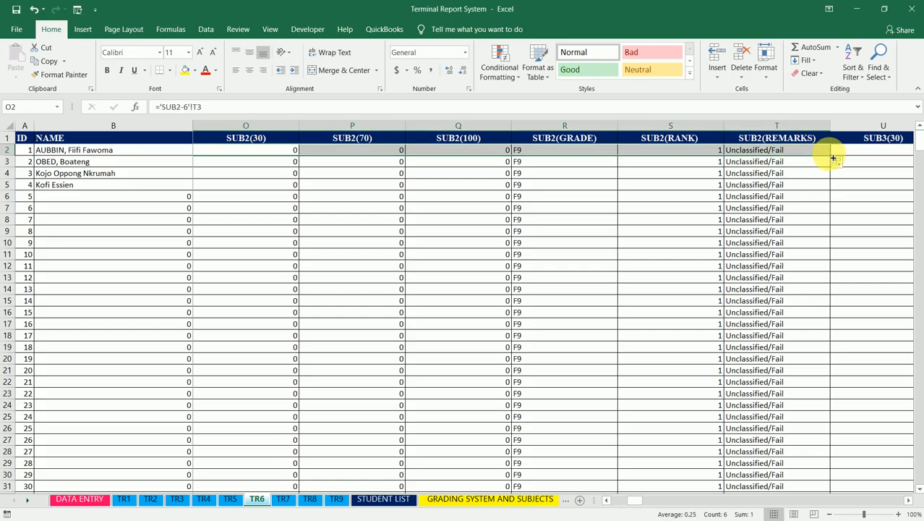
double_click(831, 156)
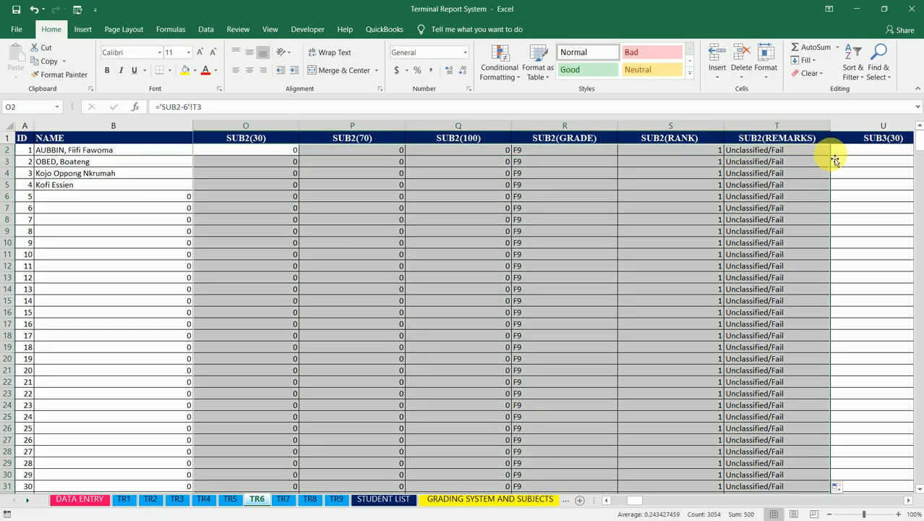
Change the SUB3(30) formula in U2 to ='SUB3-6'!T3 and fill it across to Z2 and down all student rows.
left_click(866, 154)
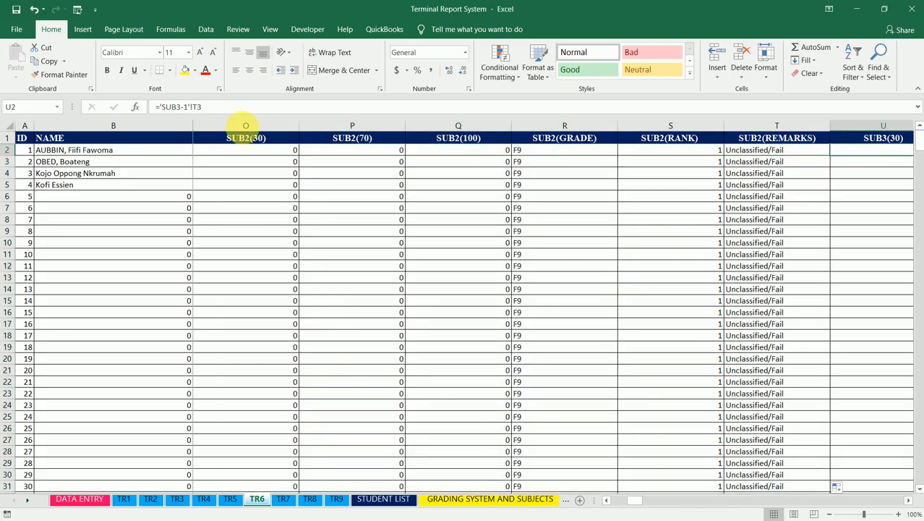
left_click(188, 107)
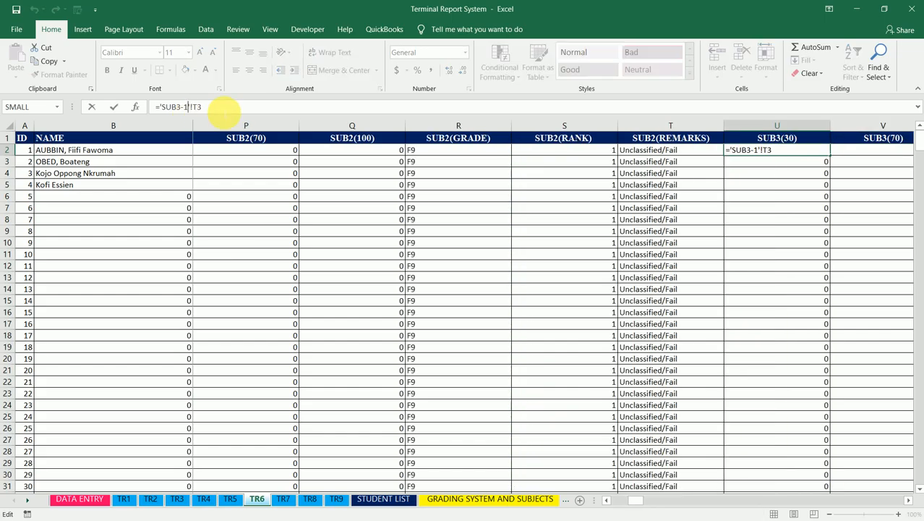
key("BackSpace")
type("6")
key("Return")
key("Up")
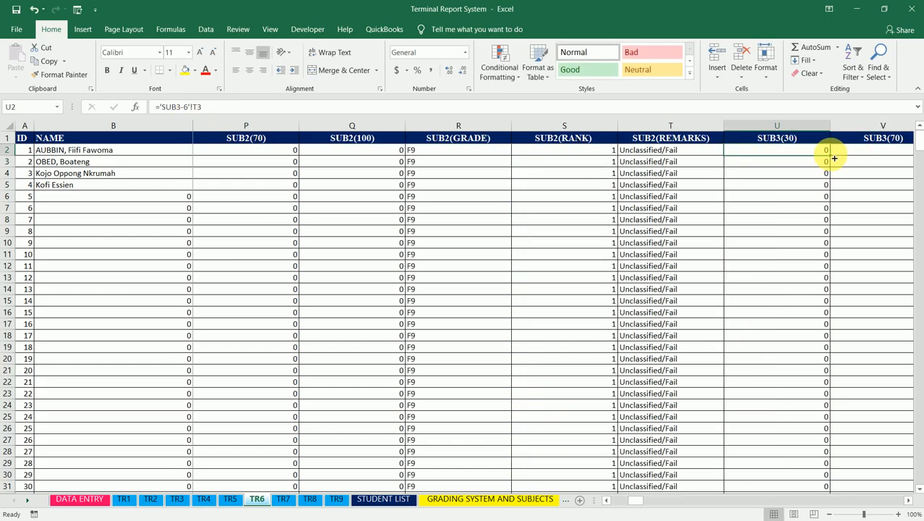
left_click_drag(834, 158, 721, 164)
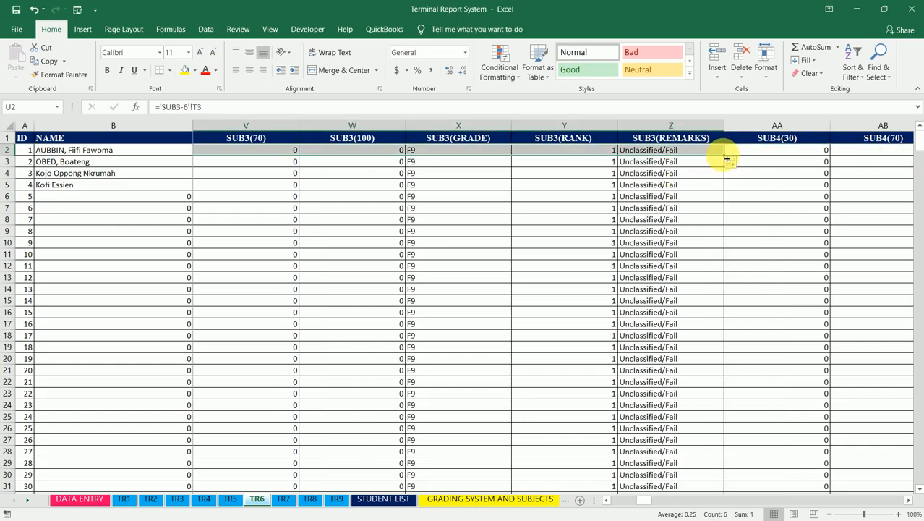
double_click(727, 156)
Change the SUB4(30) formula in AA2 to ='SUB4-6'!T3 and fill it across to AF2 and down all student rows.
left_click(776, 149)
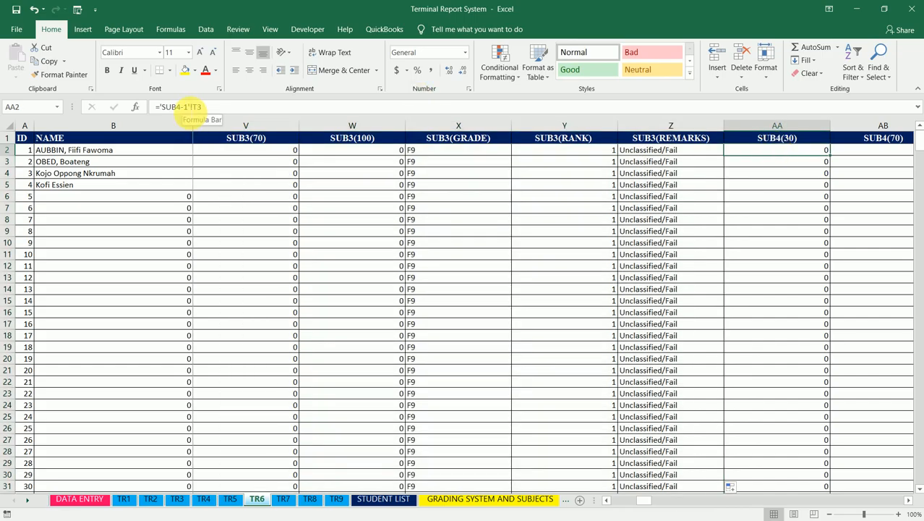
left_click(185, 107)
key("BackSpace")
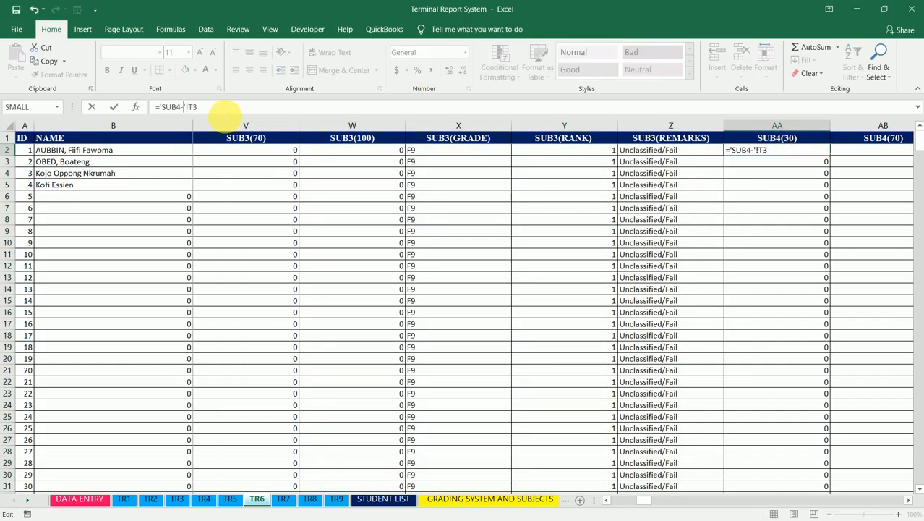
key("ctrl+Return")
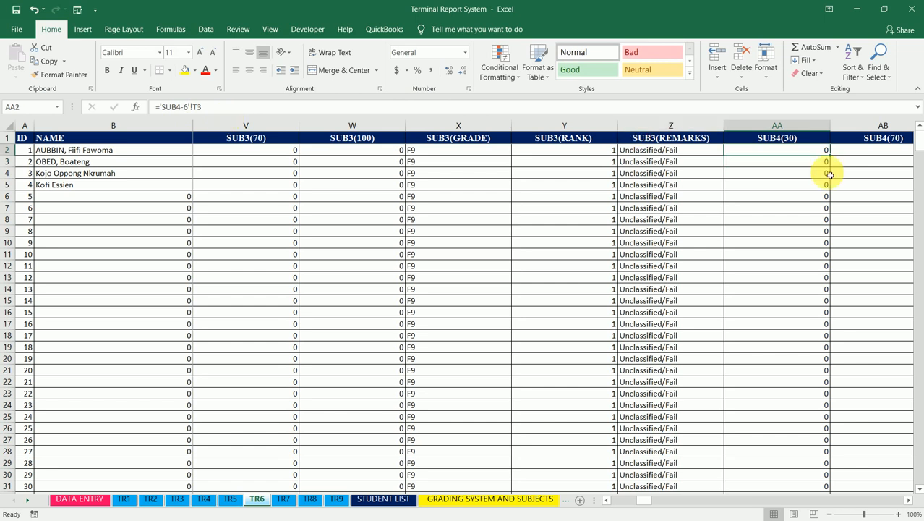
left_click_drag(833, 159, 611, 158)
double_click(620, 159)
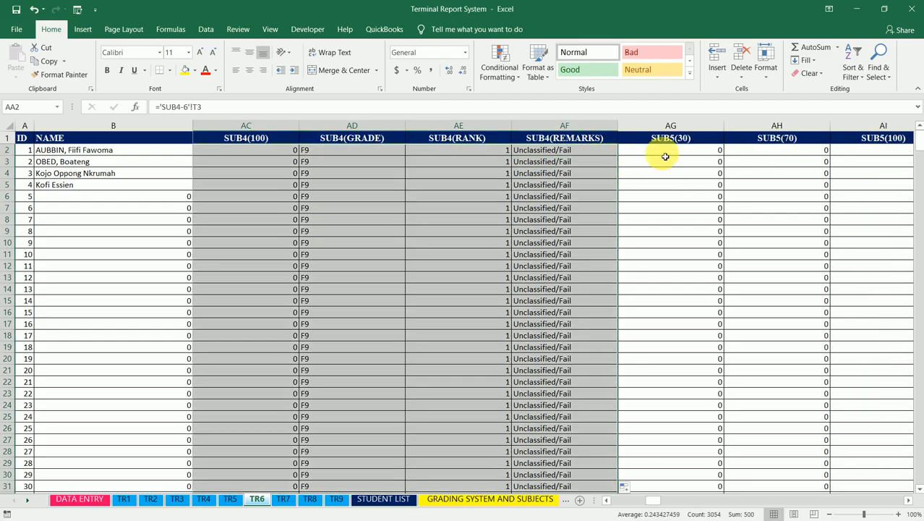
Change the SUB5(30) formula in AG2 to ='SUB5-6'!T3 and fill it across to AL2 and down all student rows.
left_click(696, 152)
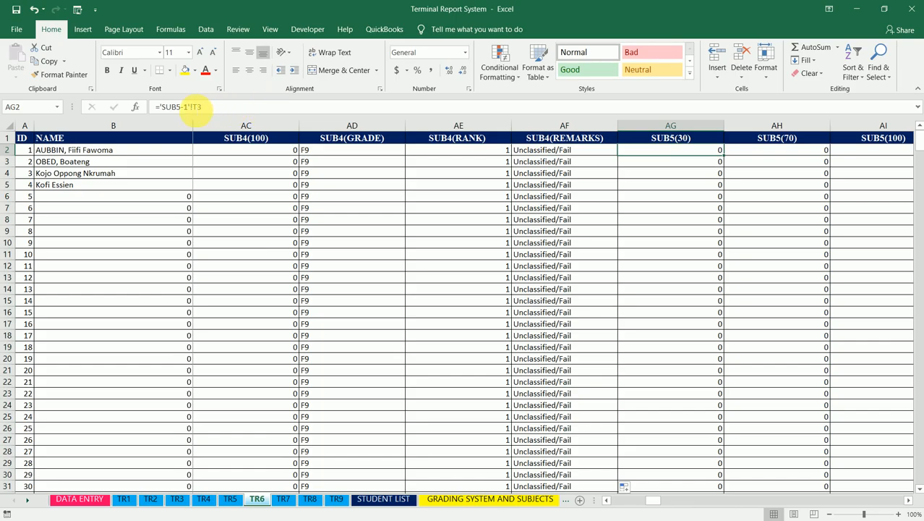
left_click(185, 107)
key("BackSpace")
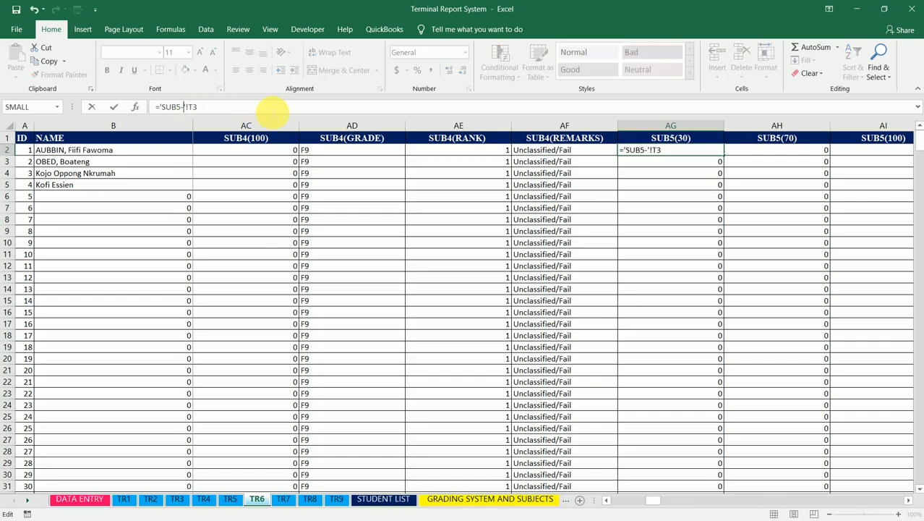
key("ctrl+Return")
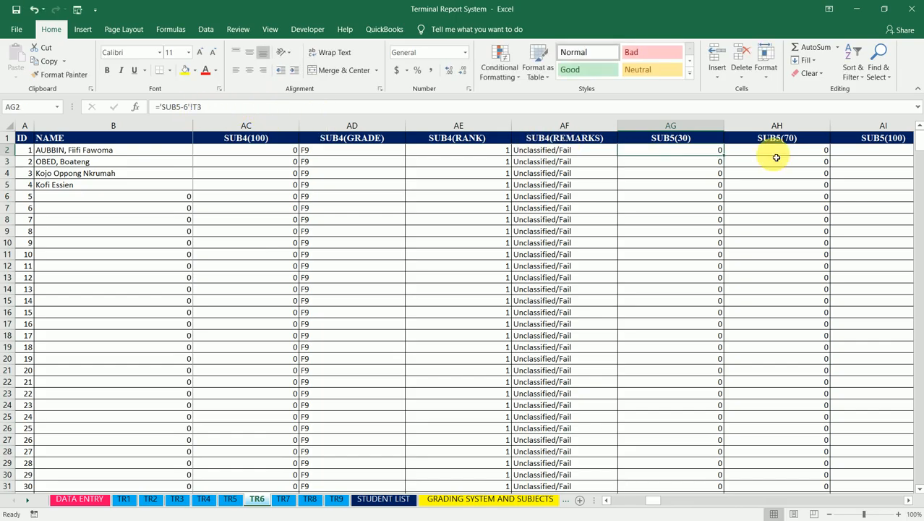
left_click_drag(725, 155, 387, 155)
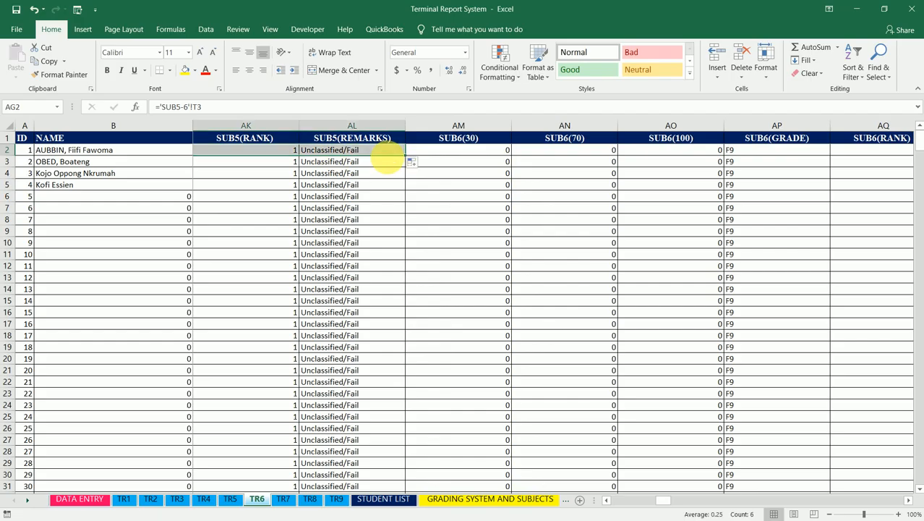
double_click(406, 156)
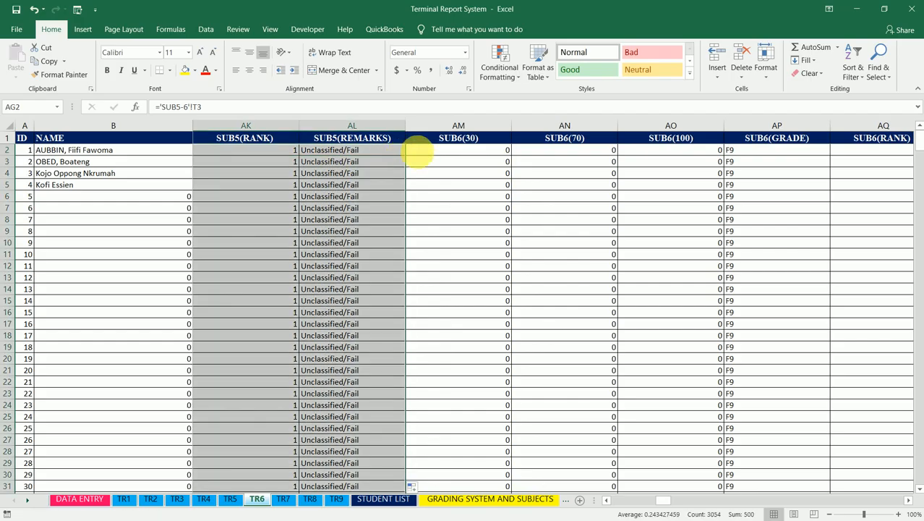
Change the SUB6(30) formula in AM2 to ='SUB6-6'!T3 and fill it across to AR2 and down all student rows.
left_click(482, 154)
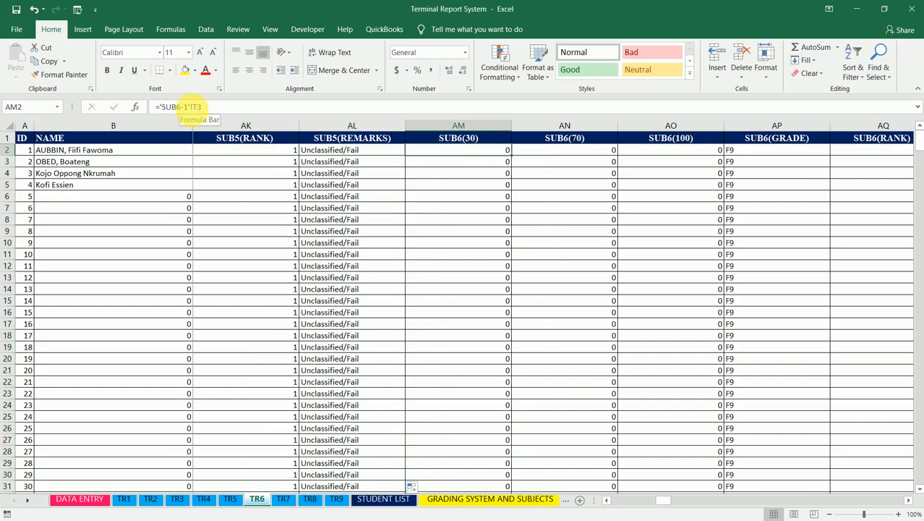
left_click(187, 107)
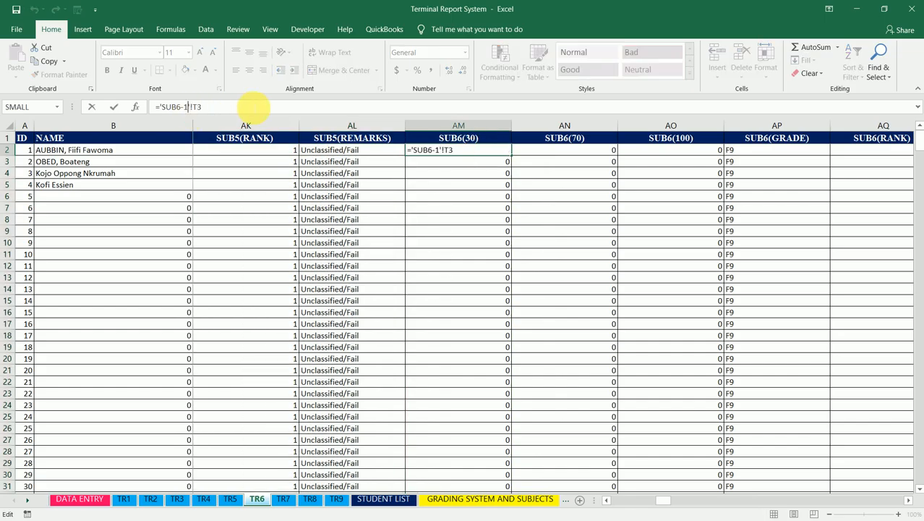
key("BackSpace")
key("Return")
key("Up")
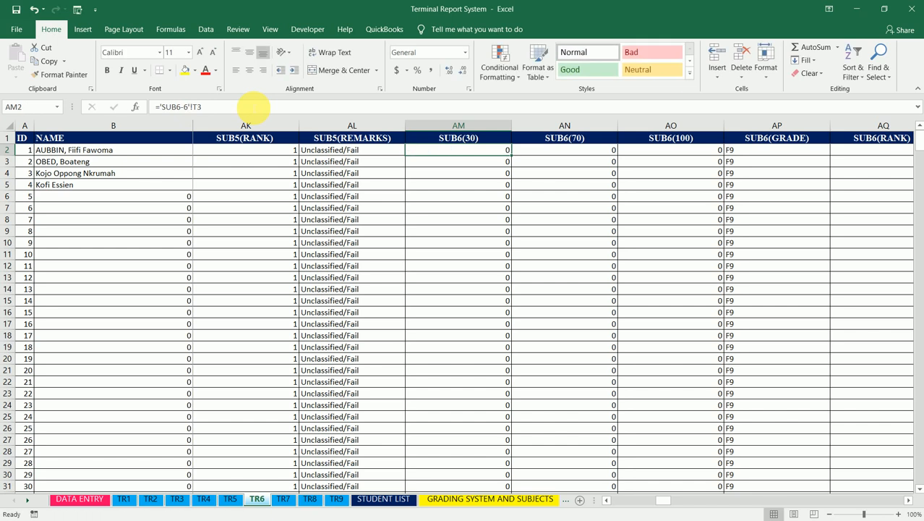
key("Left")
key("Right")
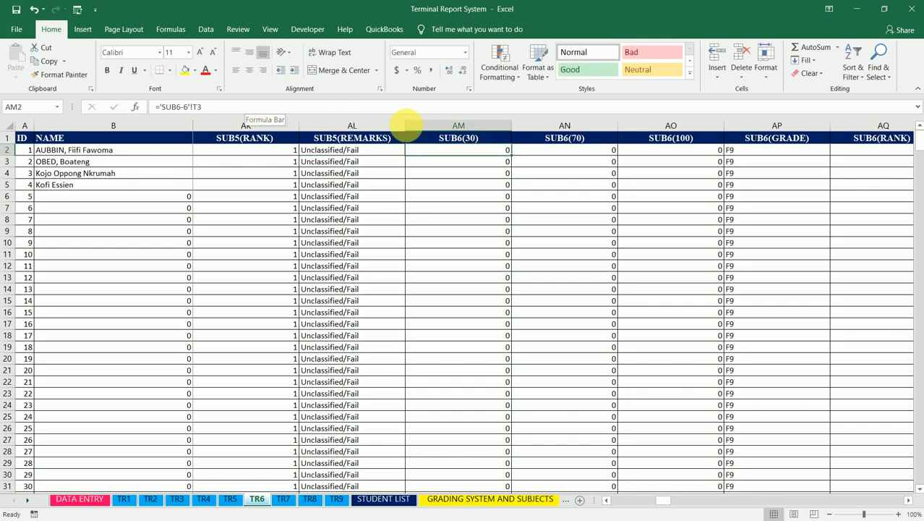
left_click_drag(517, 159, 723, 154)
double_click(723, 155)
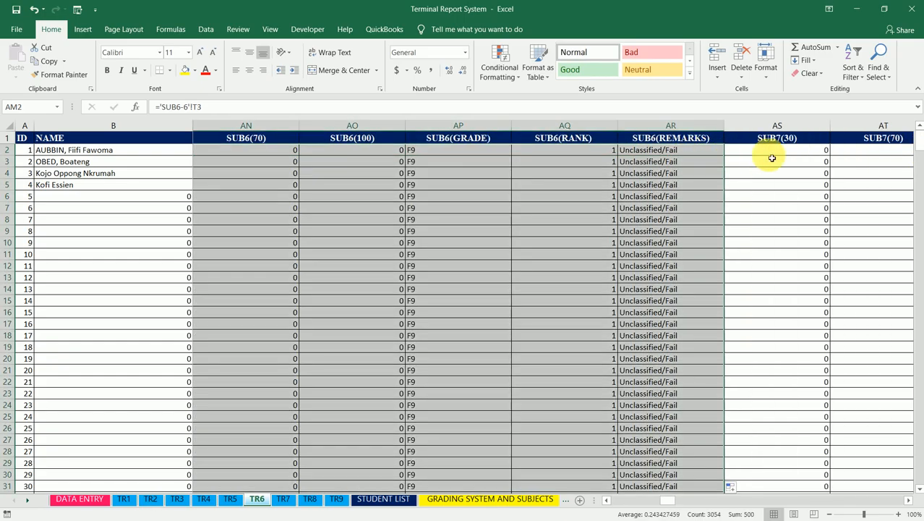
Change the SUB7(30) formula in AS2 to ='SUB7-6'!T3 and fill it across to AX2 and down all student rows.
left_click(791, 155)
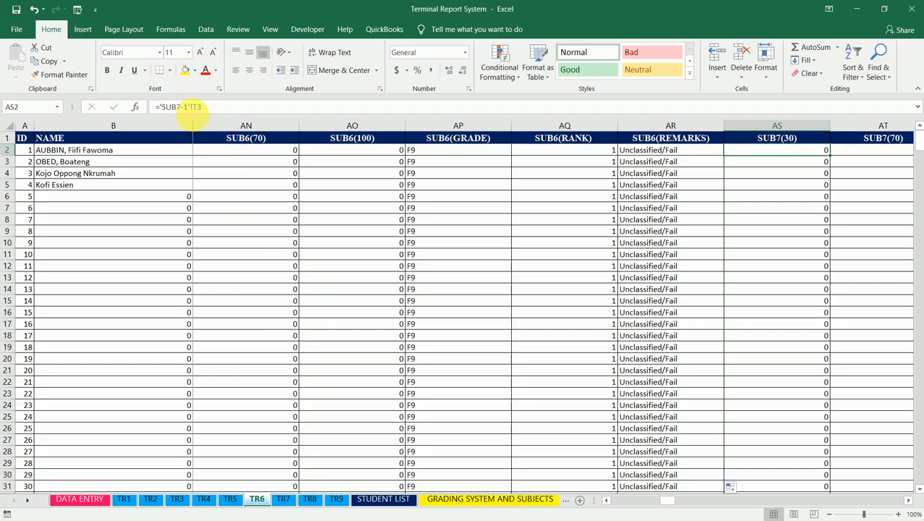
left_click(184, 107)
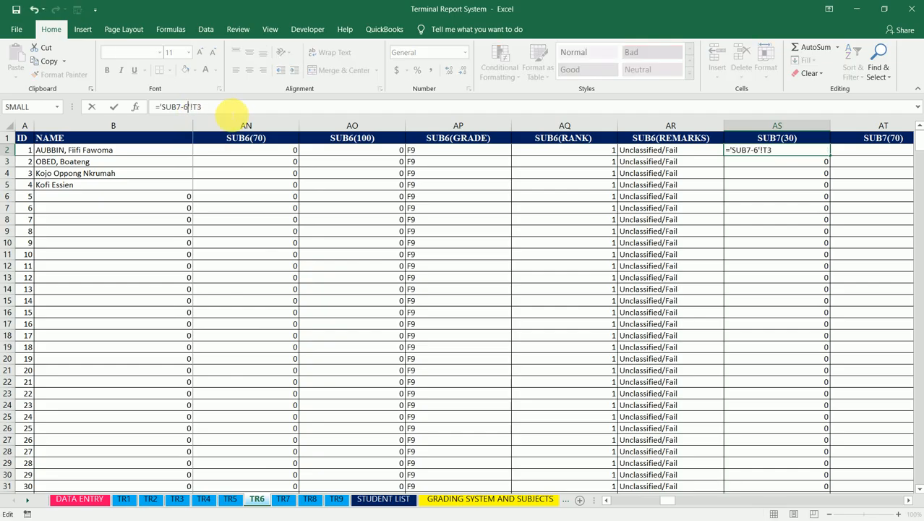
key("ctrl+Return")
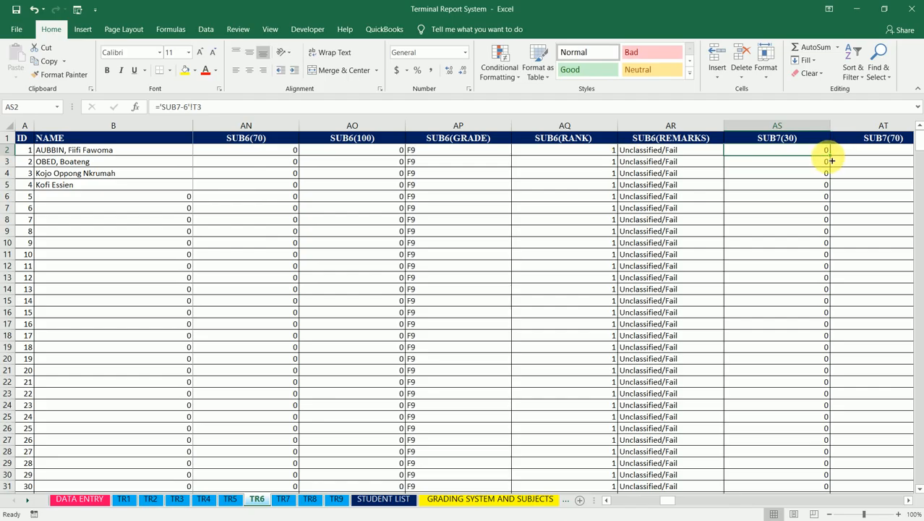
left_click_drag(832, 161, 727, 157)
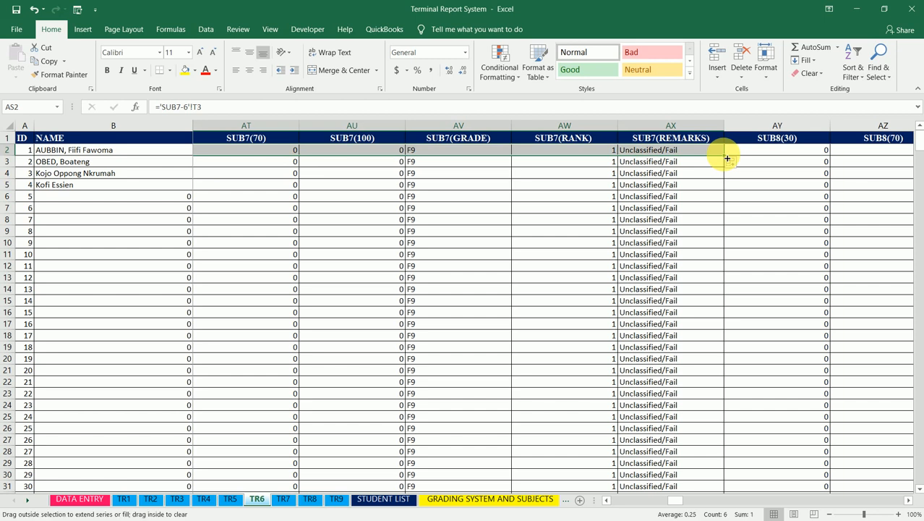
double_click(726, 155)
Change the SUB8(30) formula in AY2 to ='SUB8-6'!T3 and fill it across to BD2 and down all student rows.
left_click(790, 151)
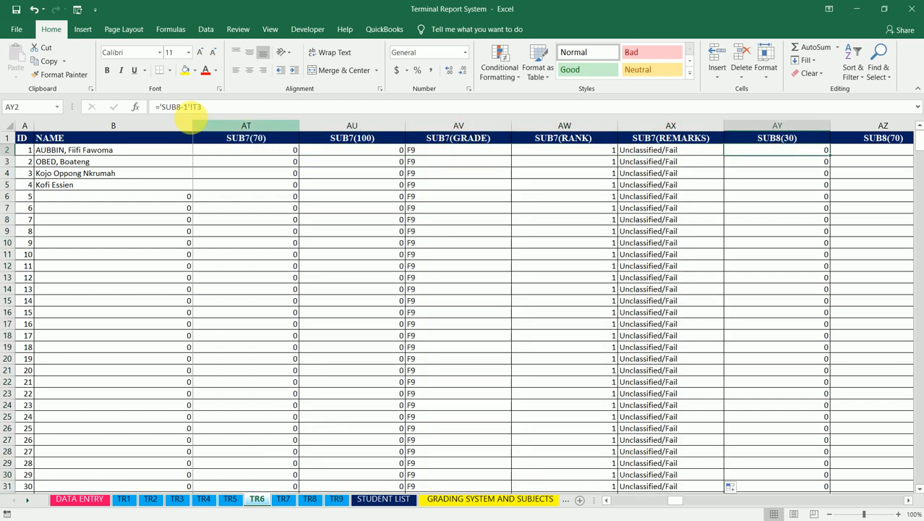
left_click(188, 107)
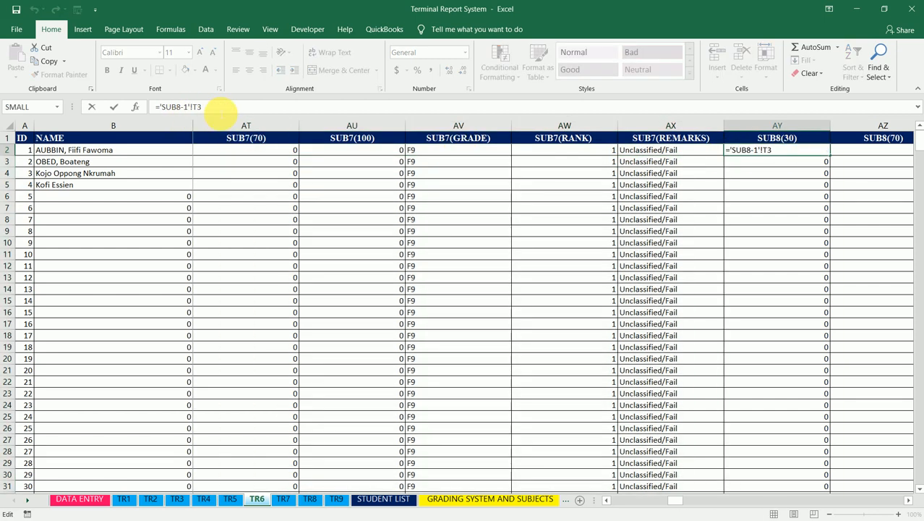
key("BackSpace")
key("Return")
key("Up")
key("Left")
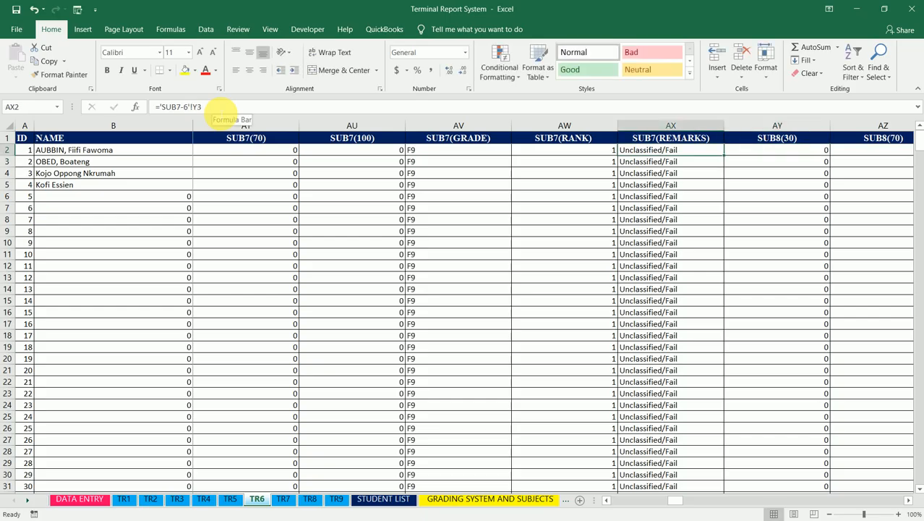
key("Right")
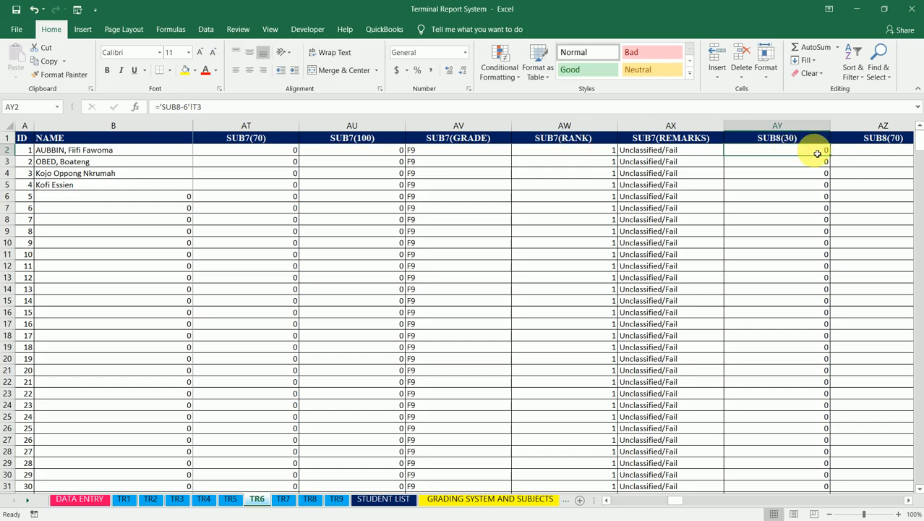
mouse_move(832, 161)
left_mouse_down()
mouse_move(908, 155)
mouse_move(726, 157)
mouse_move(836, 152)
mouse_move(828, 153)
left_mouse_up()
Change the SUB9(30) formula in BE2 to ='SUB9-6'!T3 and fill it across to BJ2 and down all student rows.
left_click(867, 155)
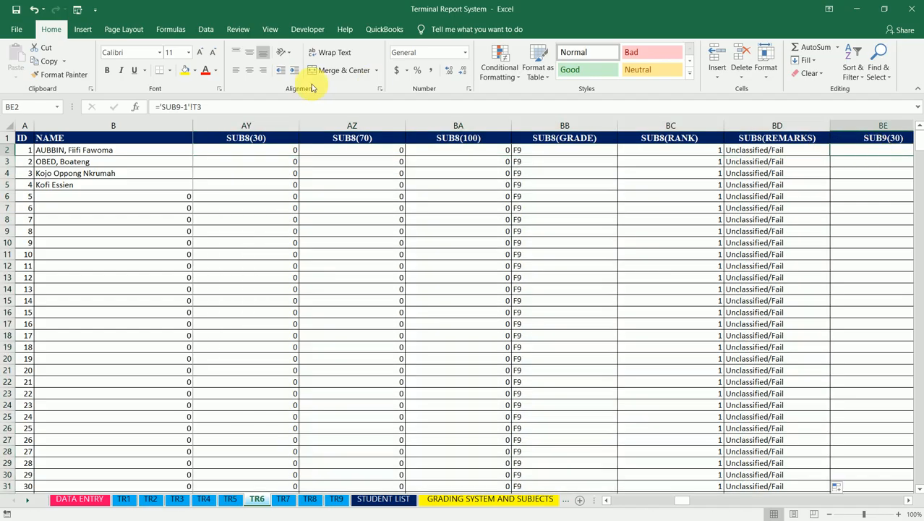
left_click(187, 107)
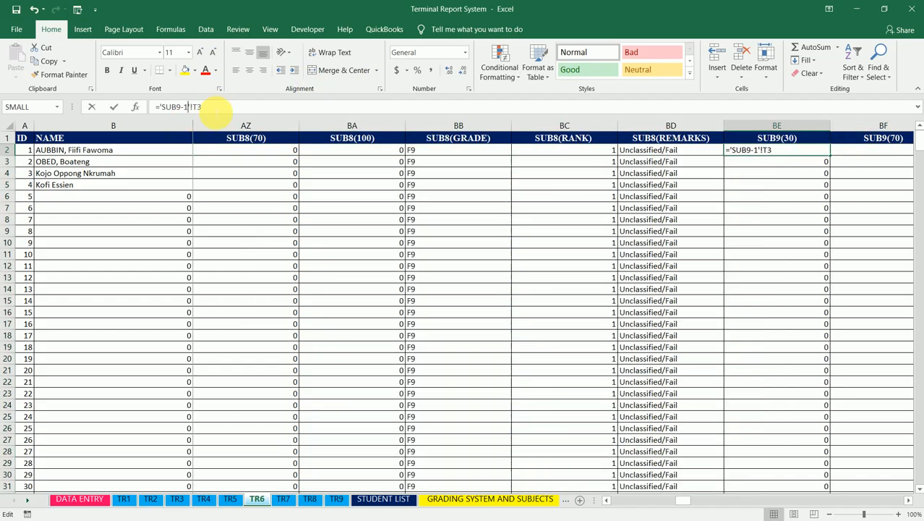
key("BackSpace")
type("6")
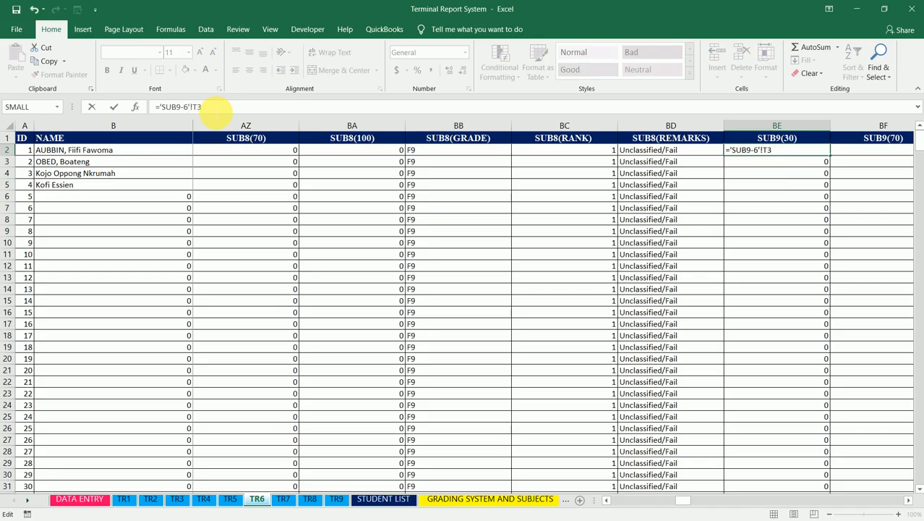
key("ctrl+Return")
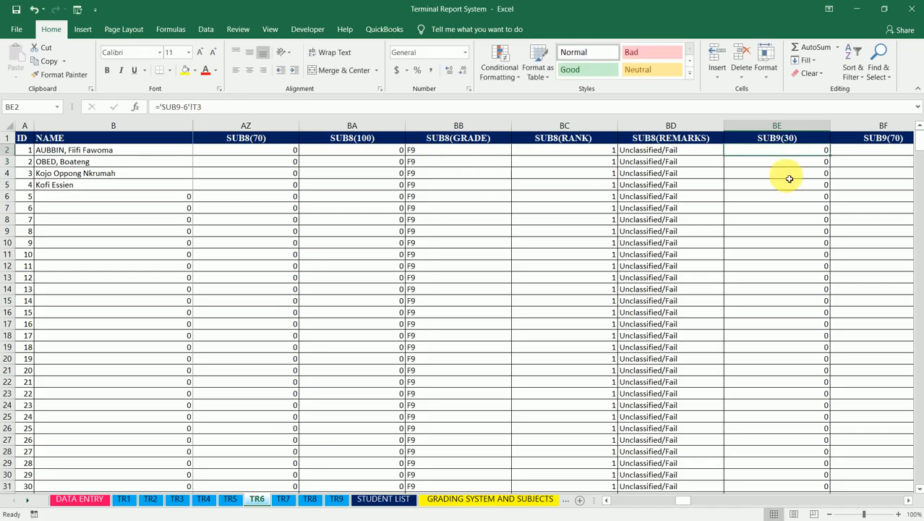
left_click_drag(834, 159, 726, 162)
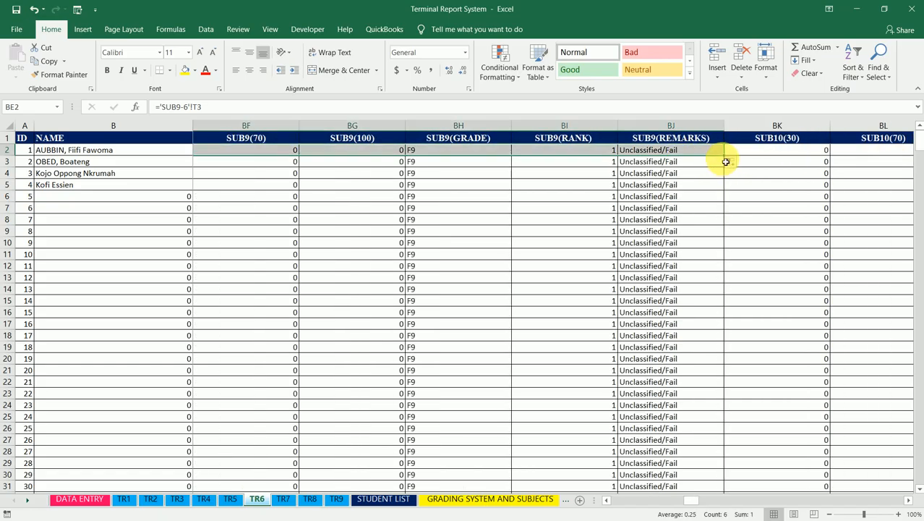
double_click(725, 156)
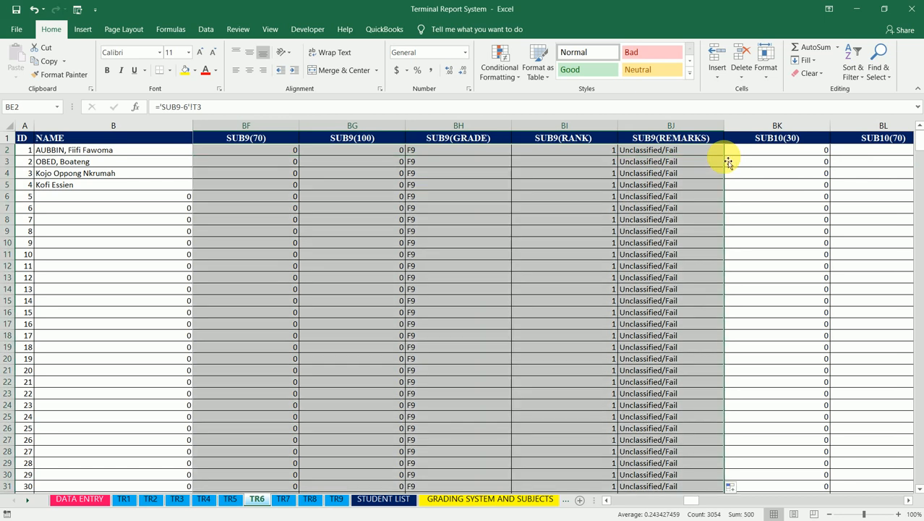
Change the SUB10(30) formula in BK2 to ='SUB10-6'!T3 and fill it across to BP2 and down all student rows.
left_click(783, 150)
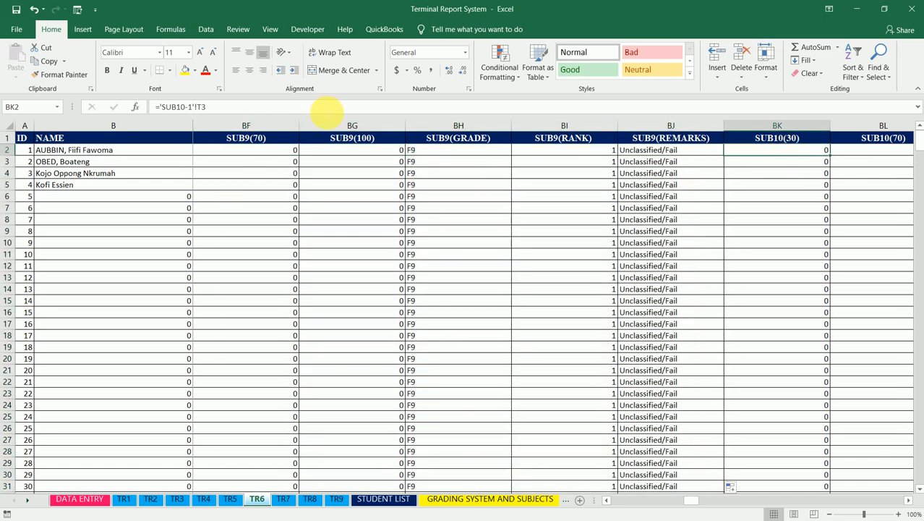
left_click(190, 106)
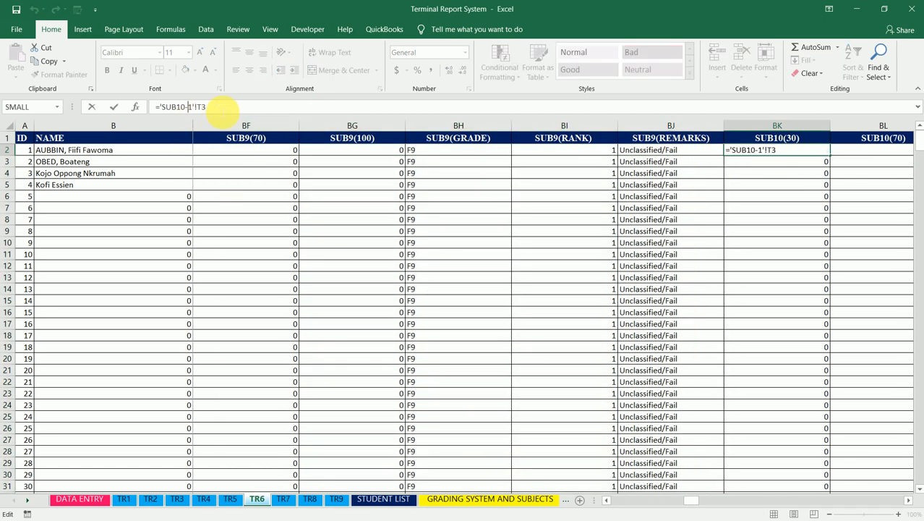
key("BackSpace")
key("ctrl+Return")
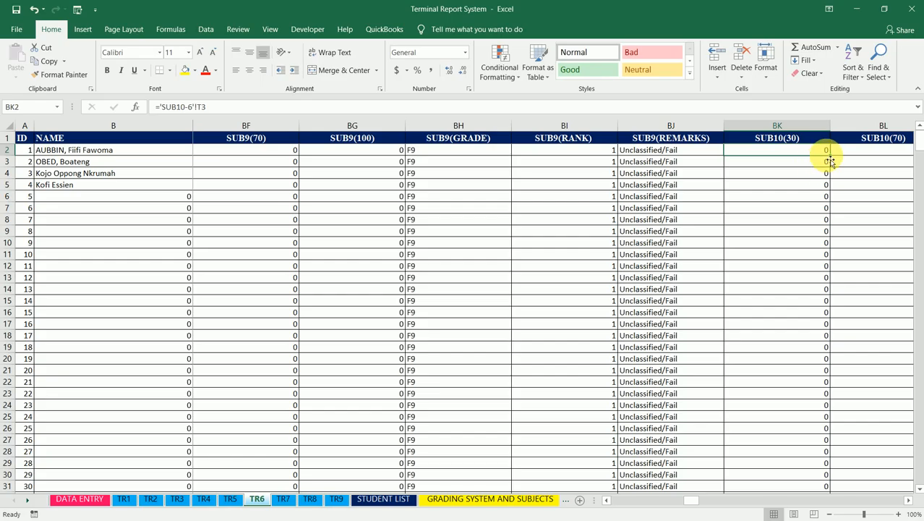
left_click_drag(833, 159, 619, 161)
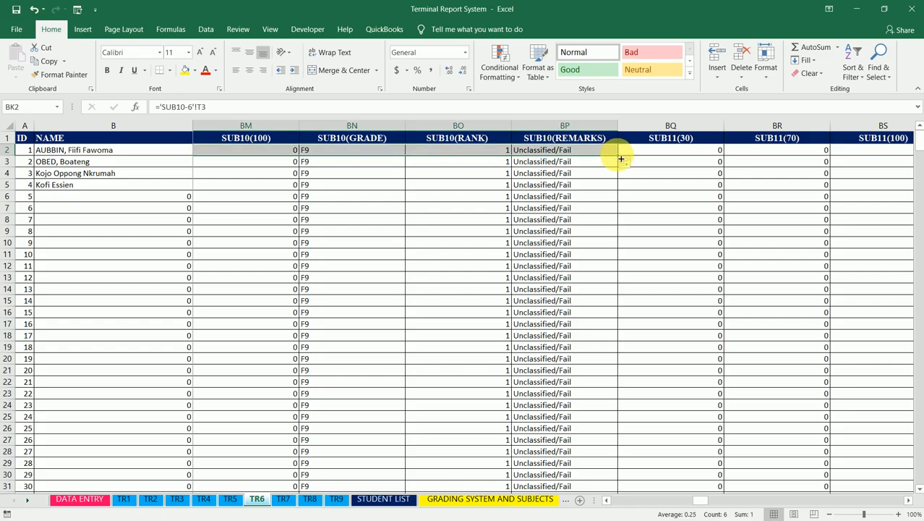
double_click(621, 159)
Set the SUB11(30) formula in BQ2 to ='SUB11-6'!T3, filled across to BV2 and down all student rows, and save the workbook.
left_click(655, 150)
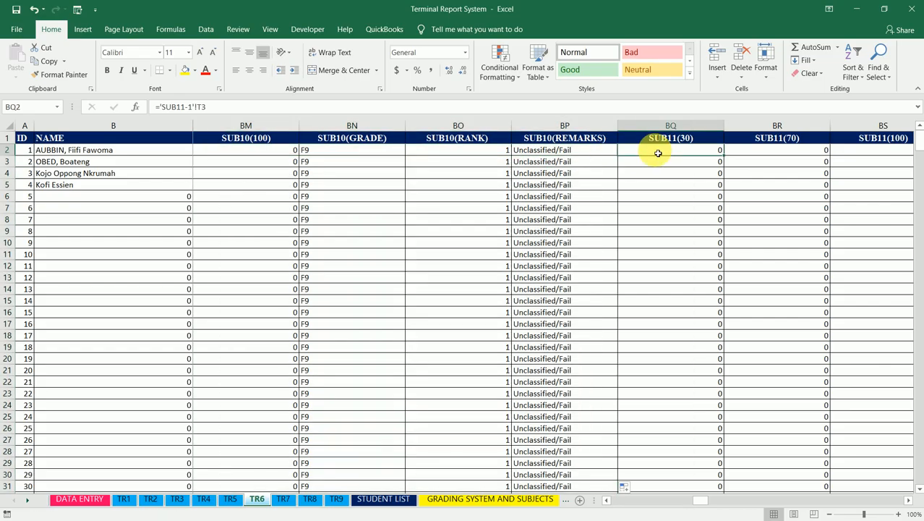
left_click(182, 107)
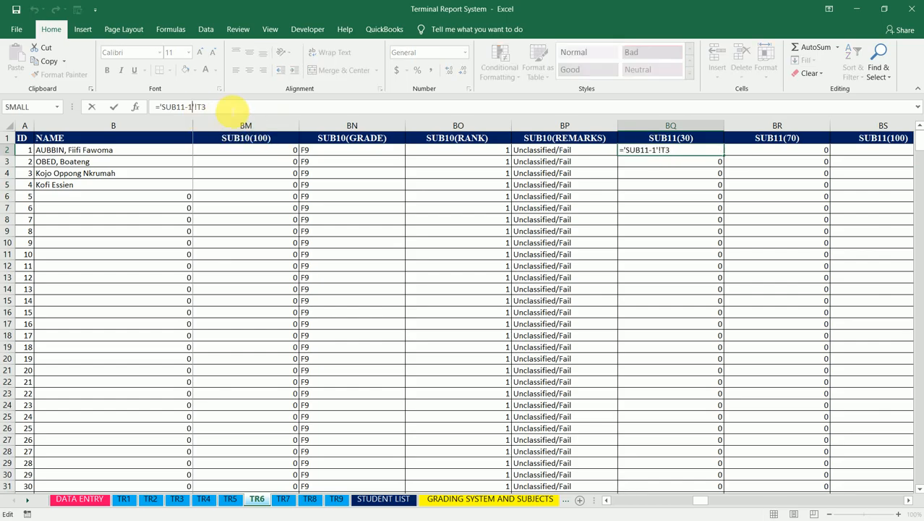
key("BackSpace")
type("6")
key("Return")
key("Up")
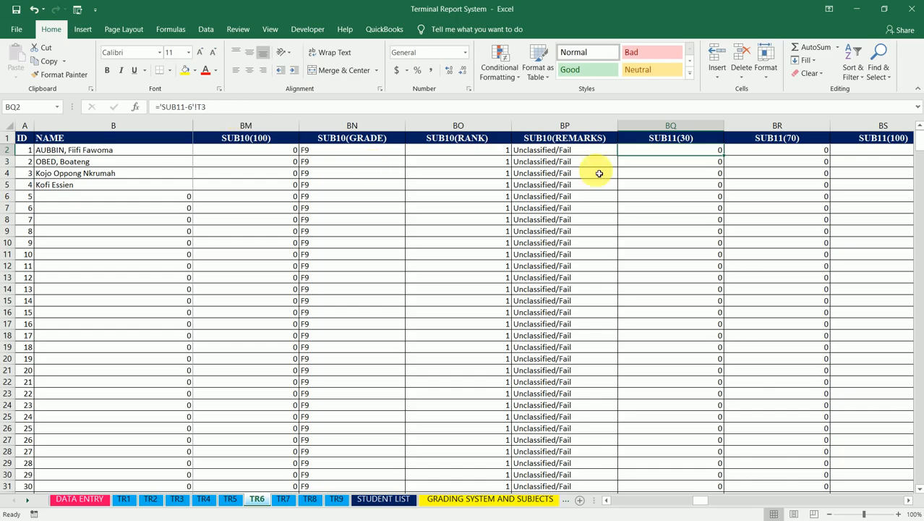
left_click_drag(723, 154, 512, 160)
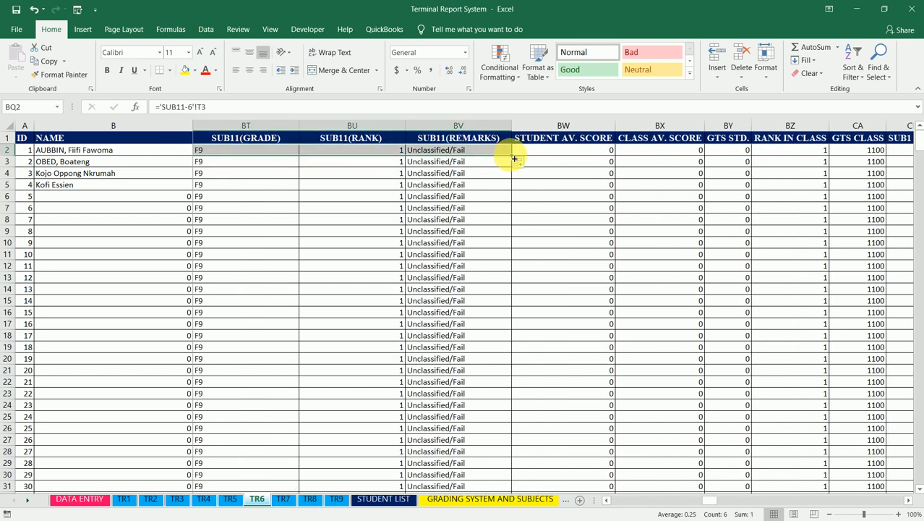
double_click(515, 159)
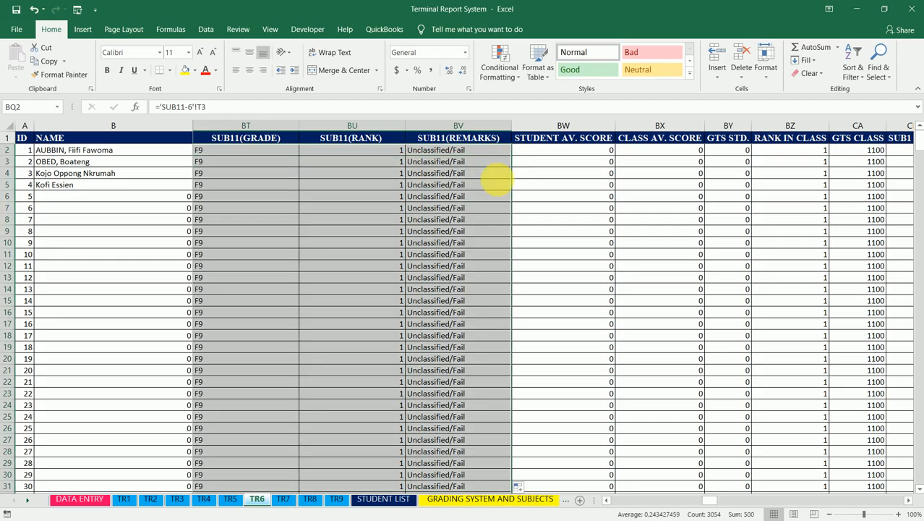
left_click(16, 11)
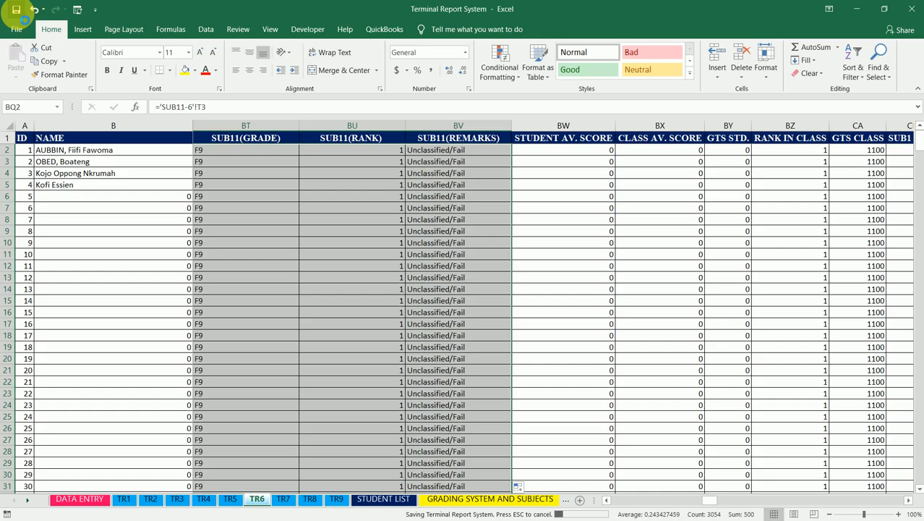
On the TR7 sheet, change the SUB1(30) formula in I2 to ='SUB1-7'!T3 and fill it across to N2 and down all student rows.
left_click(283, 505)
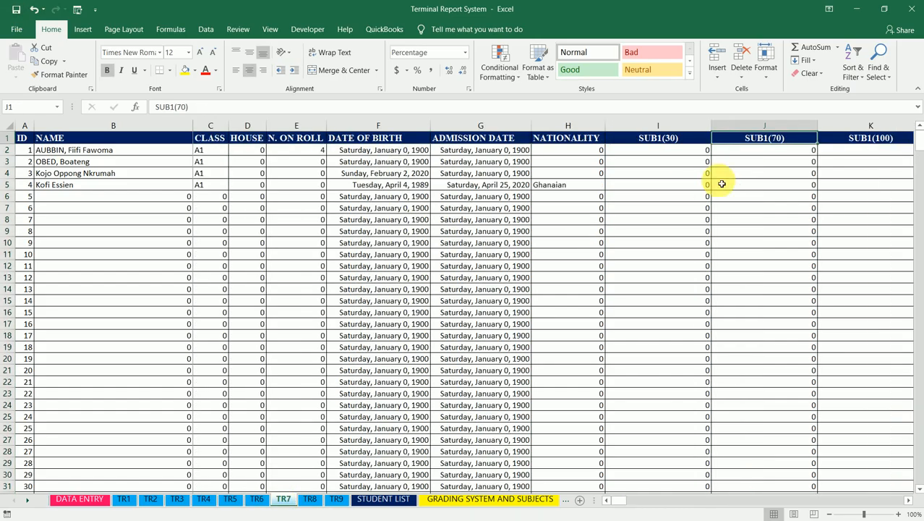
left_click(680, 156)
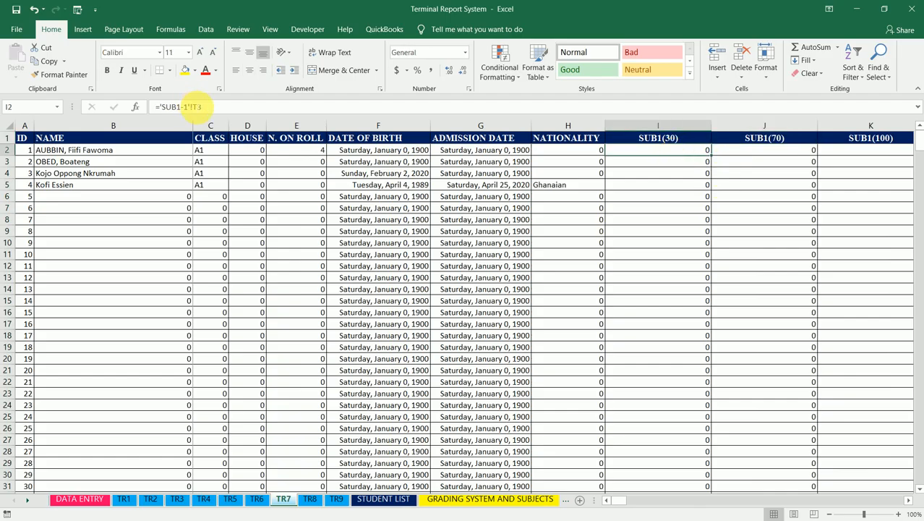
left_click(183, 106)
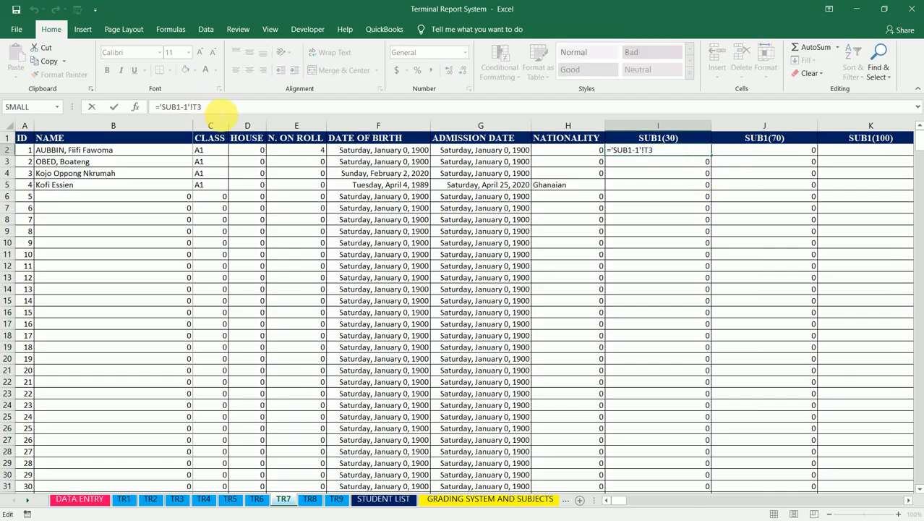
key("BackSpace")
key("ctrl+Return")
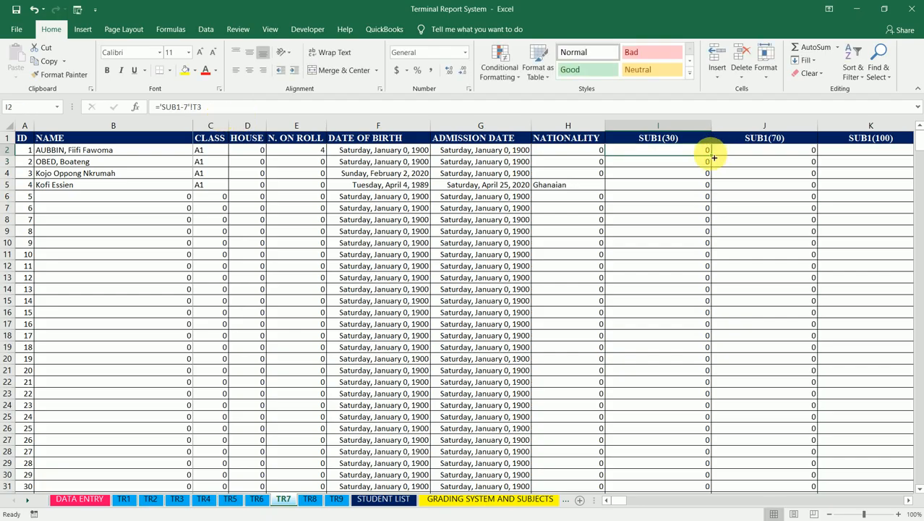
left_click_drag(714, 157, 906, 159)
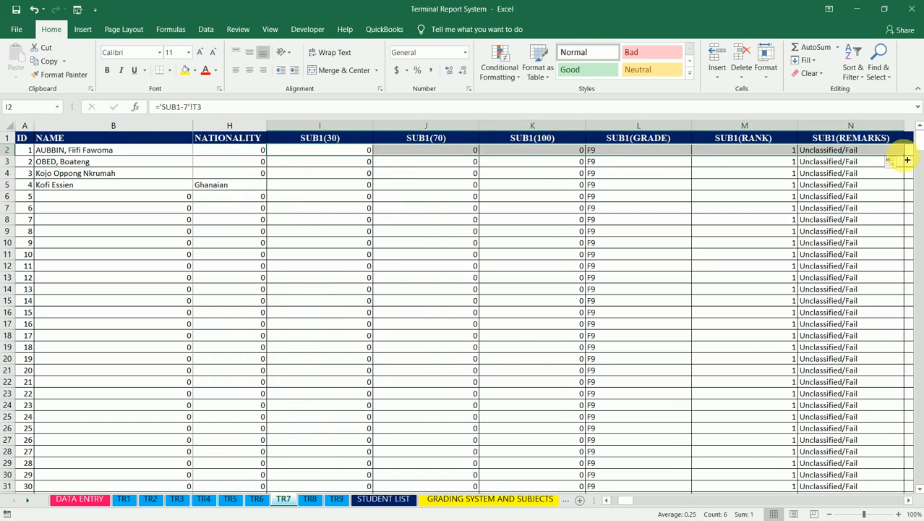
double_click(906, 158)
Change the SUB2(30) formula in O2 to ='SUB2-7'!T3 and fill it across to T2 and down all student rows.
left_click(898, 154)
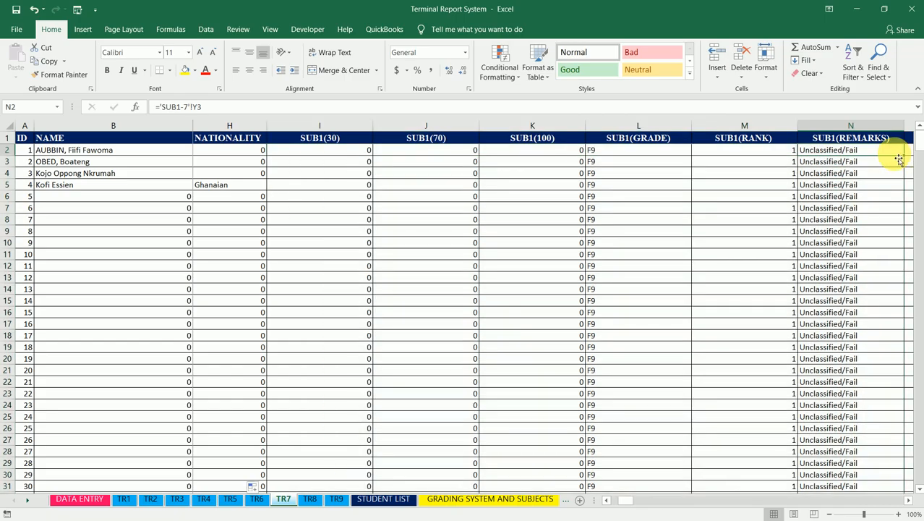
key("Right")
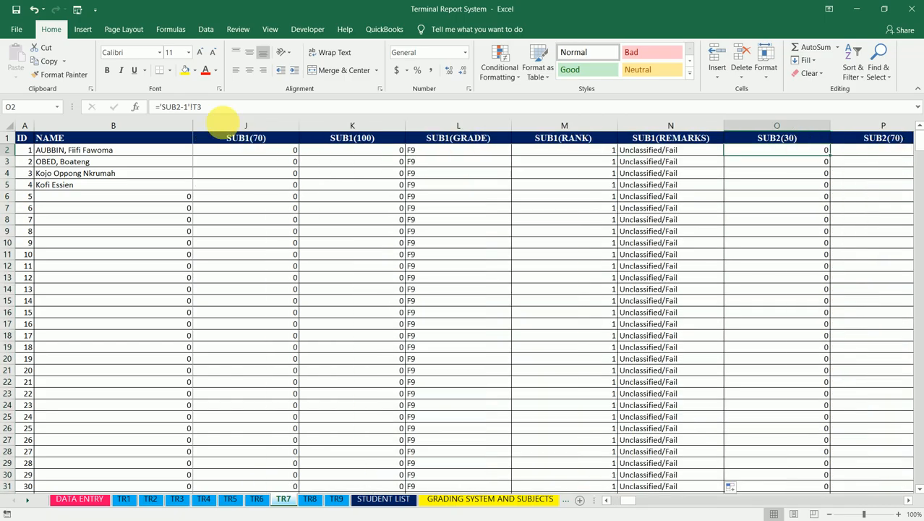
left_click(187, 107)
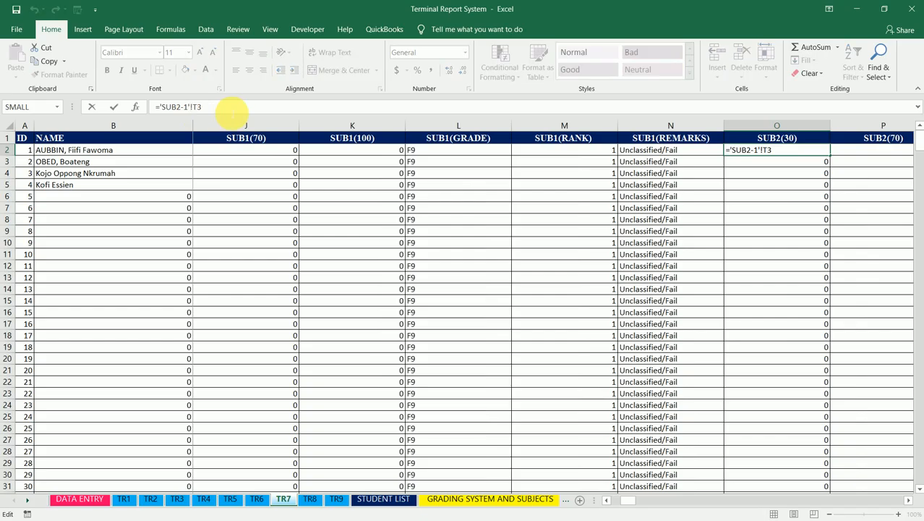
key("BackSpace")
key("Return")
key("Up")
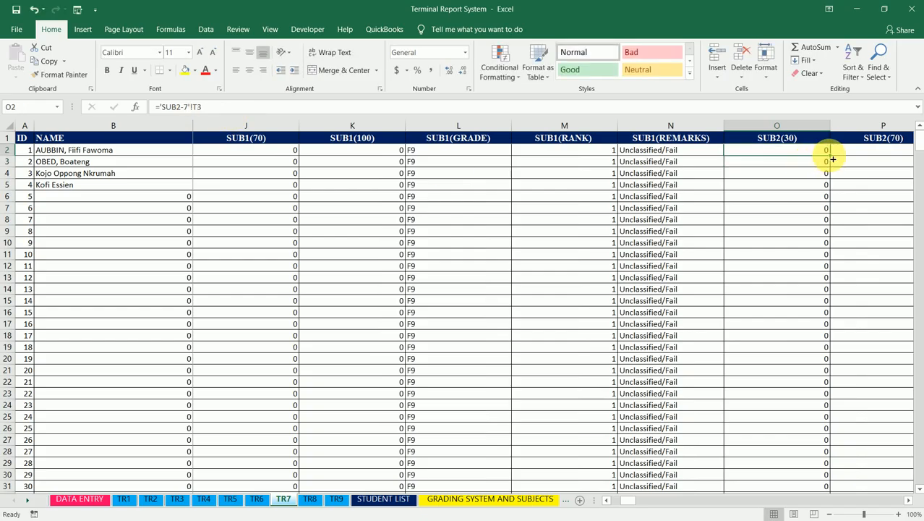
mouse_move(832, 159)
left_mouse_down()
mouse_move(902, 152)
mouse_move(726, 163)
mouse_move(724, 174)
mouse_move(915, 159)
mouse_move(629, 182)
mouse_move(700, 163)
mouse_move(491, 183)
mouse_move(481, 159)
mouse_move(394, 174)
mouse_move(391, 165)
mouse_move(406, 161)
left_mouse_up()
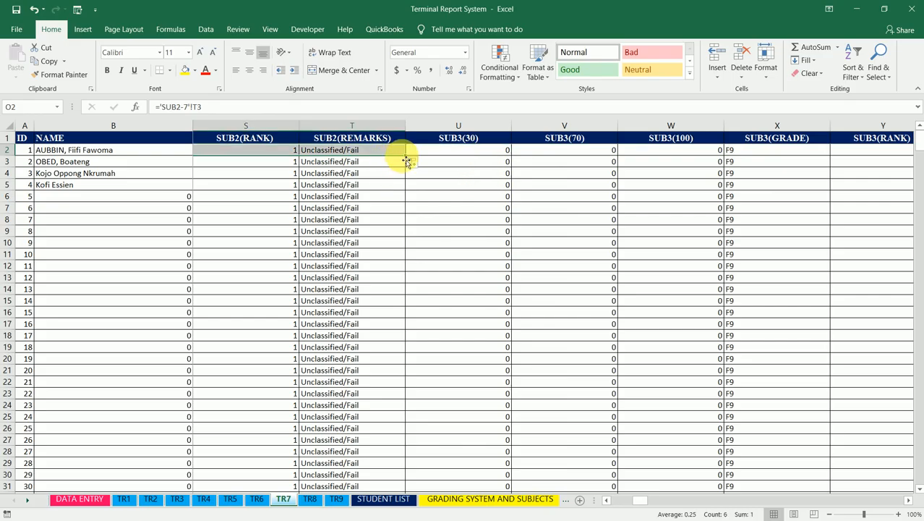
double_click(407, 161)
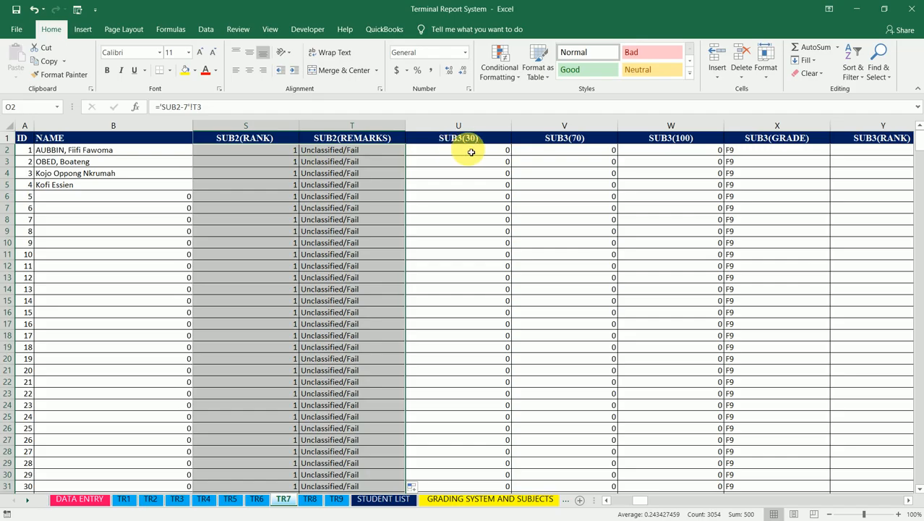
Change the SUB3(30) formula in U2 to ='SUB3-7'!T3 and fill it across to Z2 and down all student rows.
left_click(471, 152)
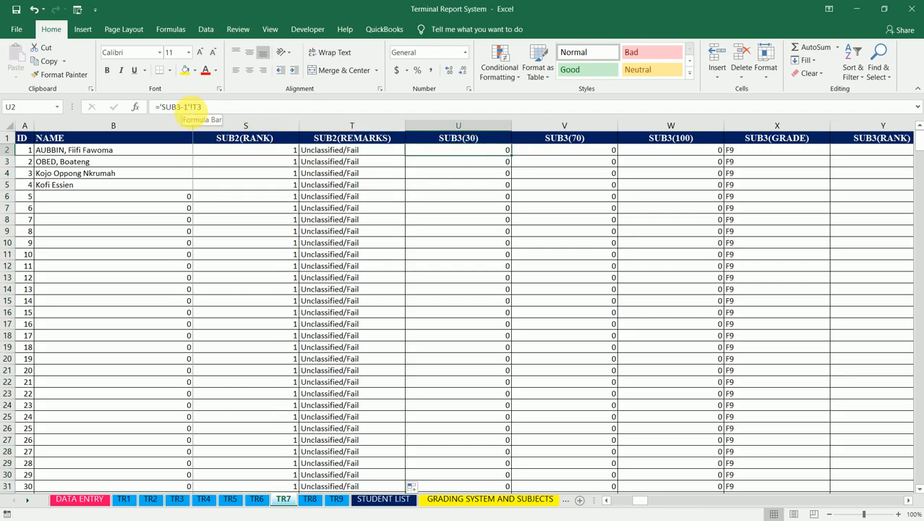
left_click(194, 106)
key("BackSpace")
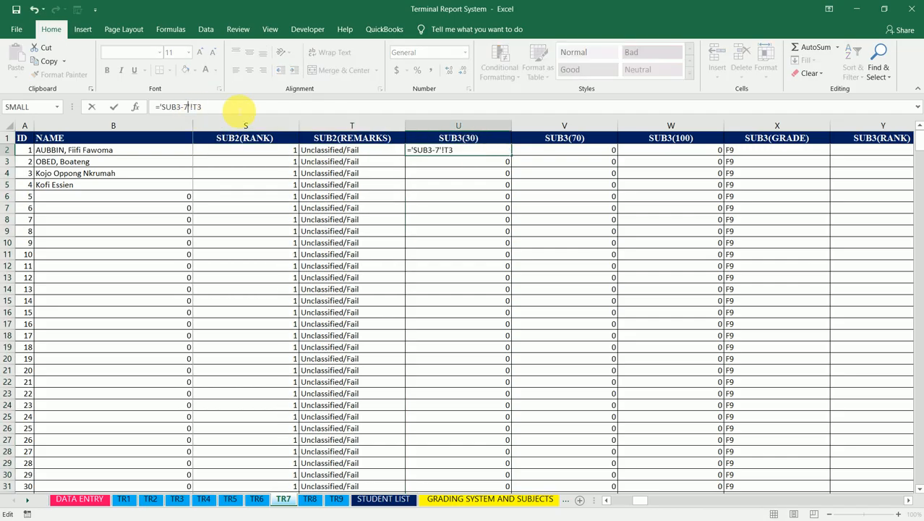
type("7")
key("Return")
key("Up")
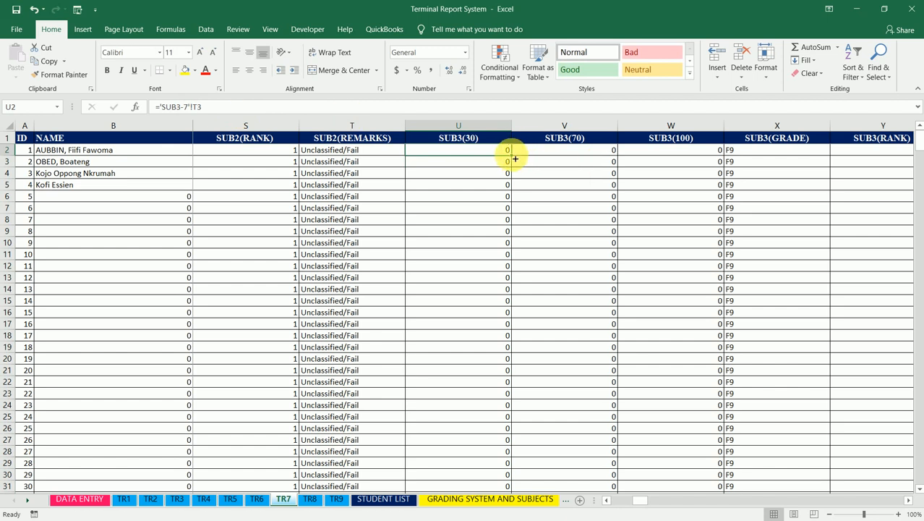
left_click_drag(515, 158, 719, 162)
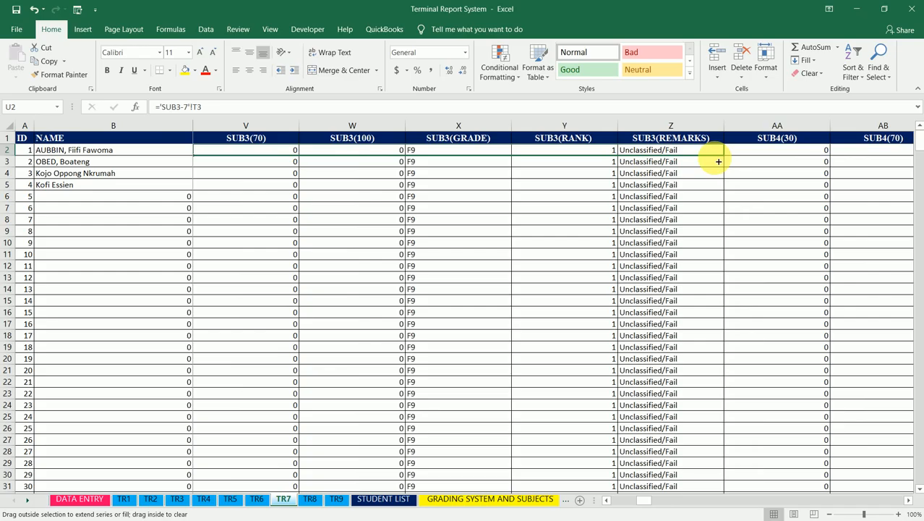
left_click_drag(718, 161, 718, 160)
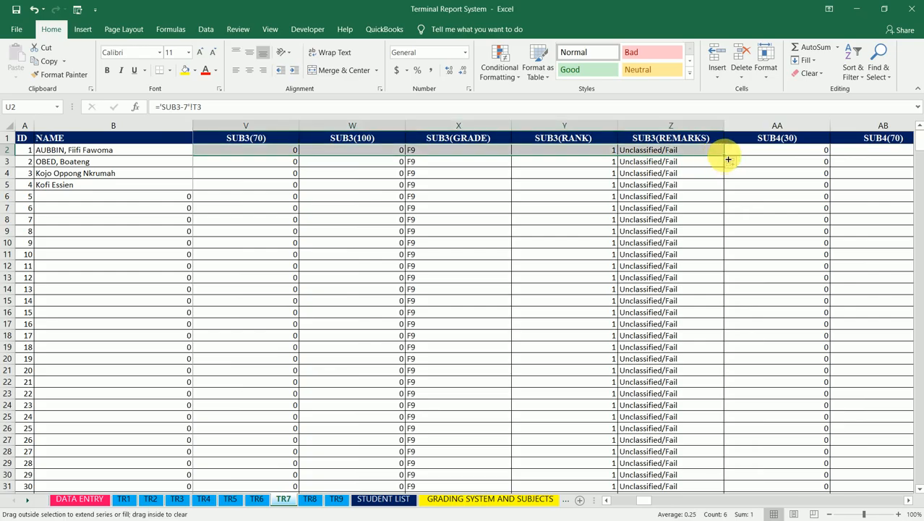
double_click(729, 158)
Change the SUB4(30) formula in AA2 to ='SUB4-7'!T3 and fill it across to AF2 and down all student rows.
left_click(778, 150)
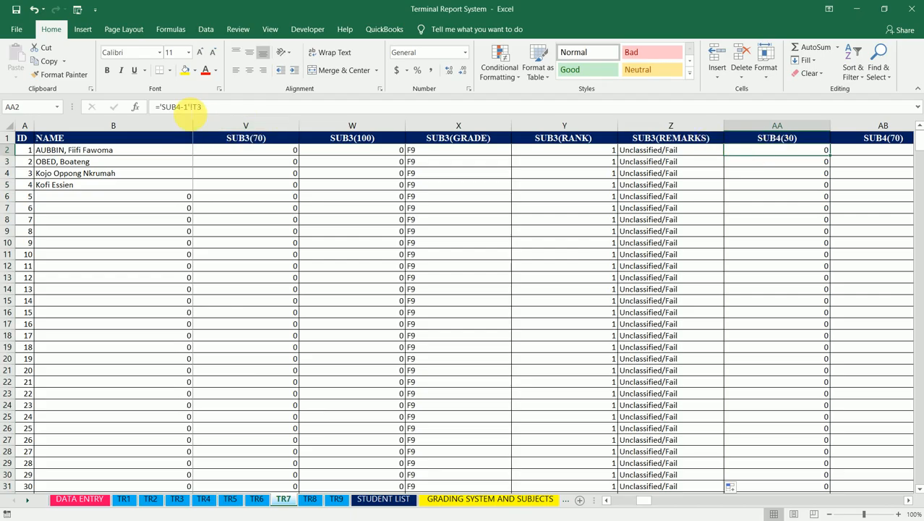
left_click(182, 107)
key("BackSpace")
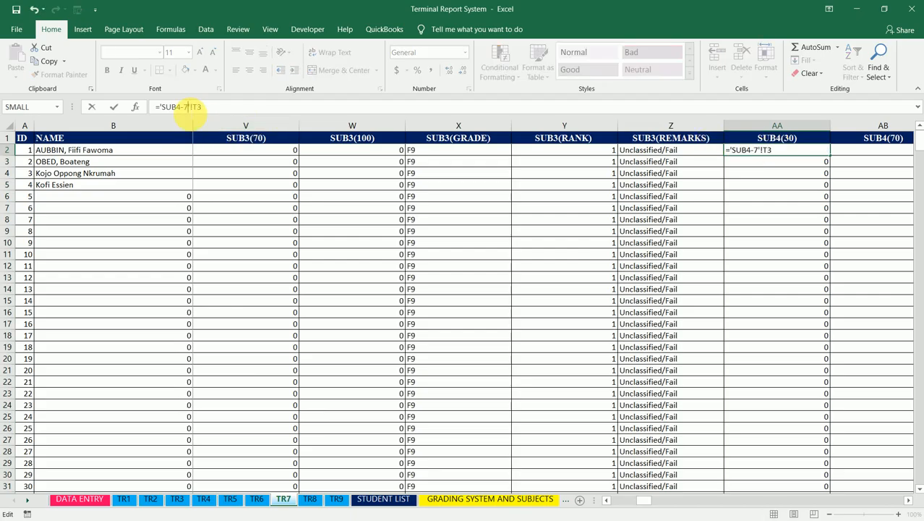
type("7")
key("Return")
key("Up")
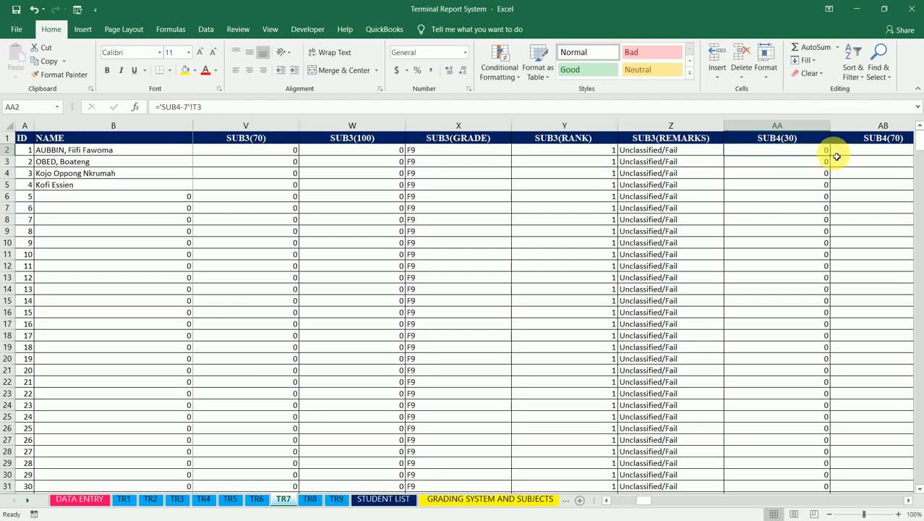
mouse_move(833, 160)
left_mouse_down()
mouse_move(919, 165)
mouse_move(808, 164)
mouse_move(875, 155)
mouse_move(834, 160)
left_mouse_up()
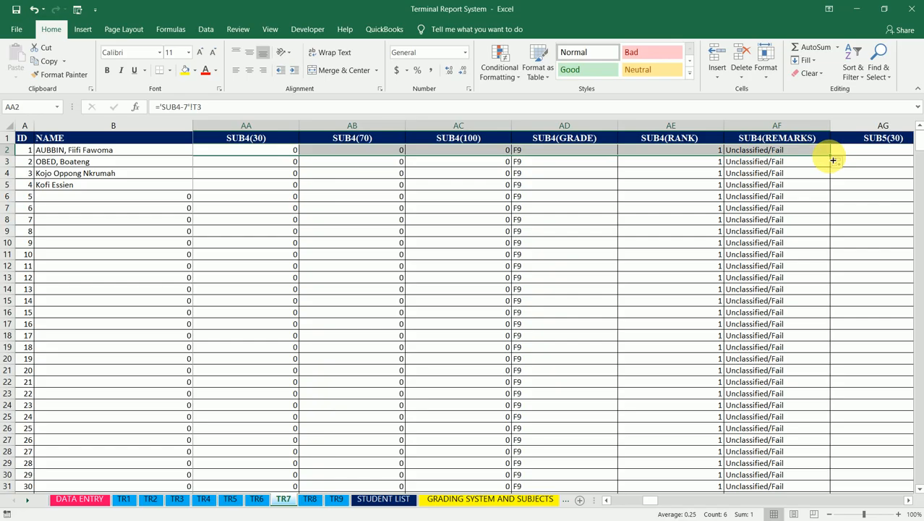
double_click(833, 160)
Change the SUB5(30) formula in AG2 to ='SUB5-7'!T3 and fill it across to AL2 and down all student rows.
left_click(864, 151)
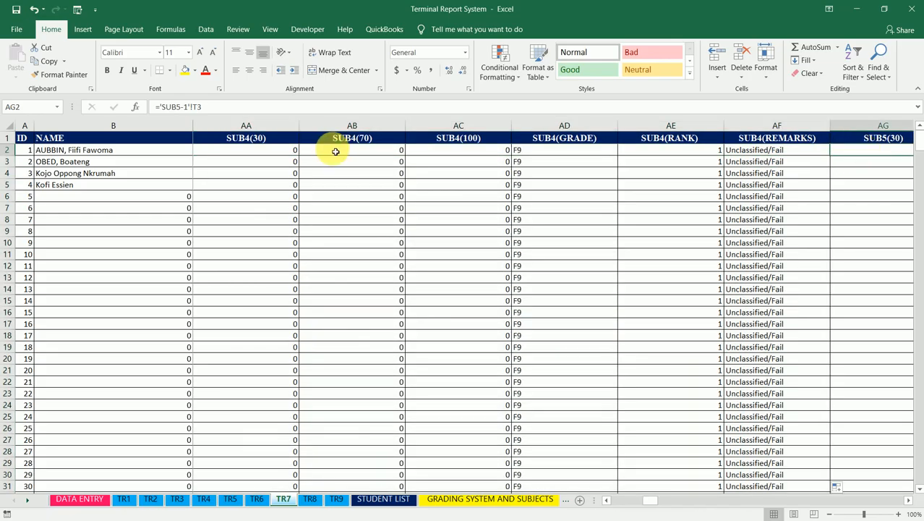
left_click(184, 107)
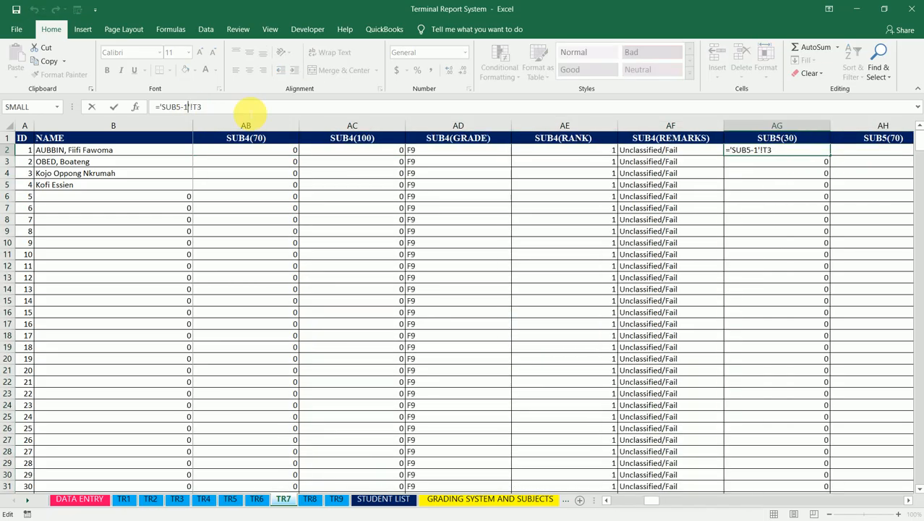
key("Return")
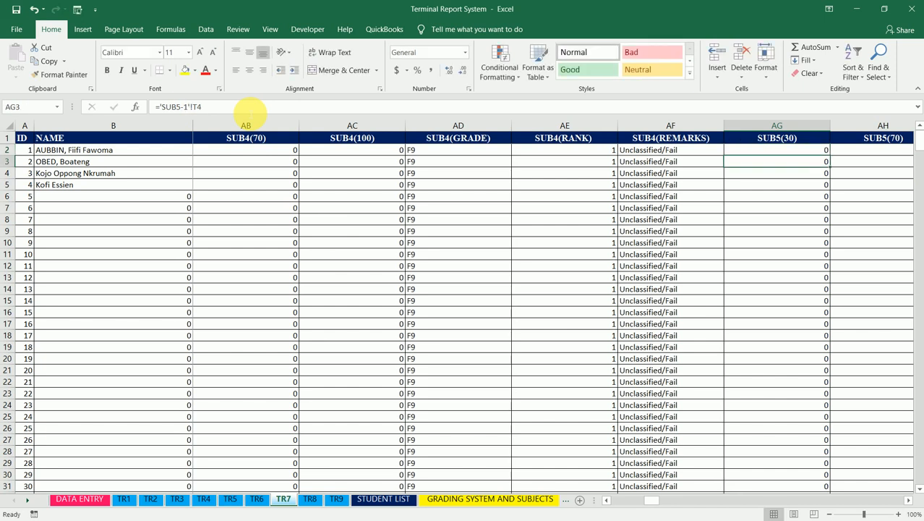
key("Up")
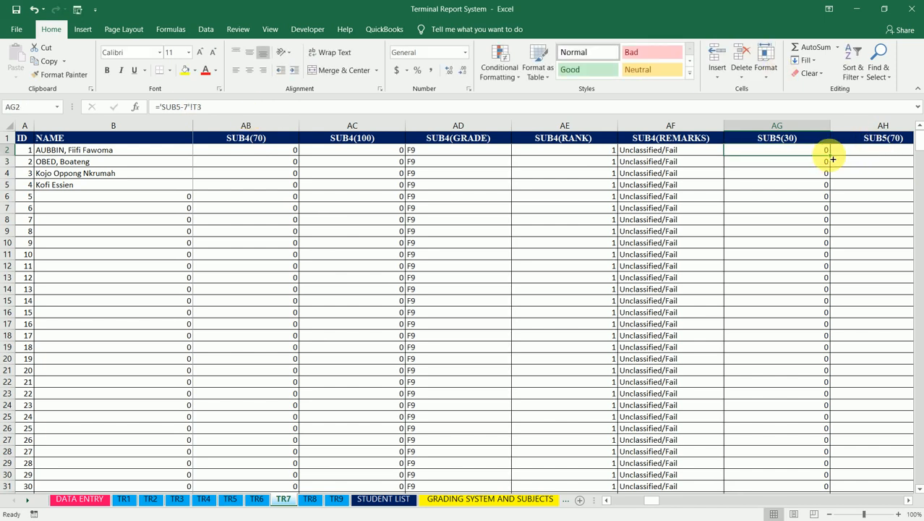
left_click_drag(833, 159, 720, 160)
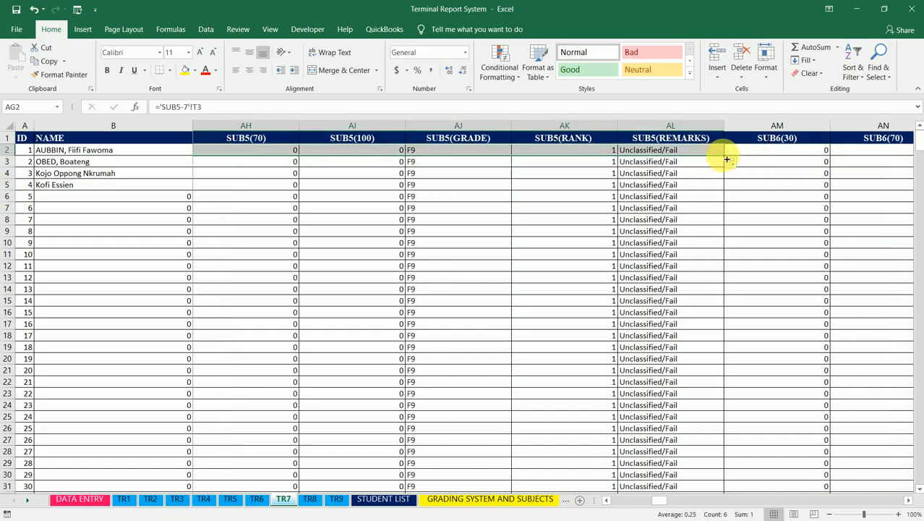
double_click(727, 159)
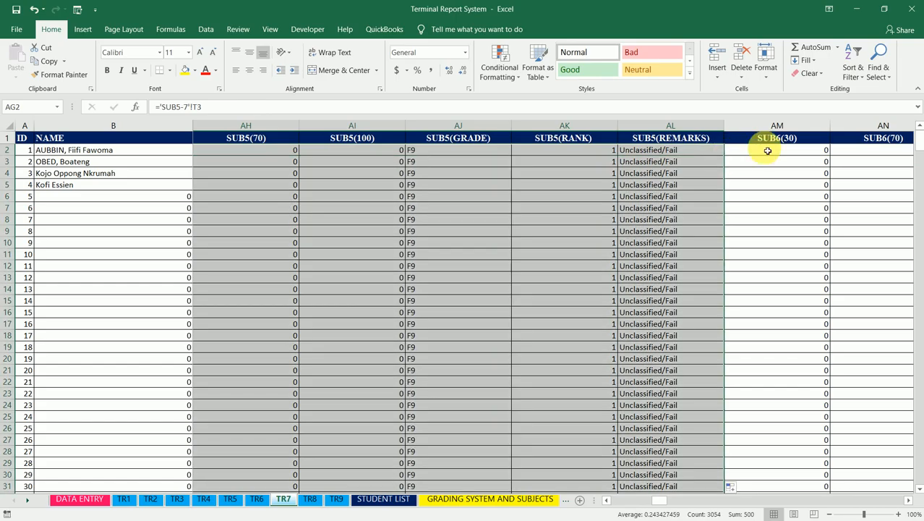
Change the SUB6(30) formula in AM2 to ='SUB6-7'!T3 and fill it across to AR2 and down all student rows.
left_click(796, 140)
left_click(807, 154)
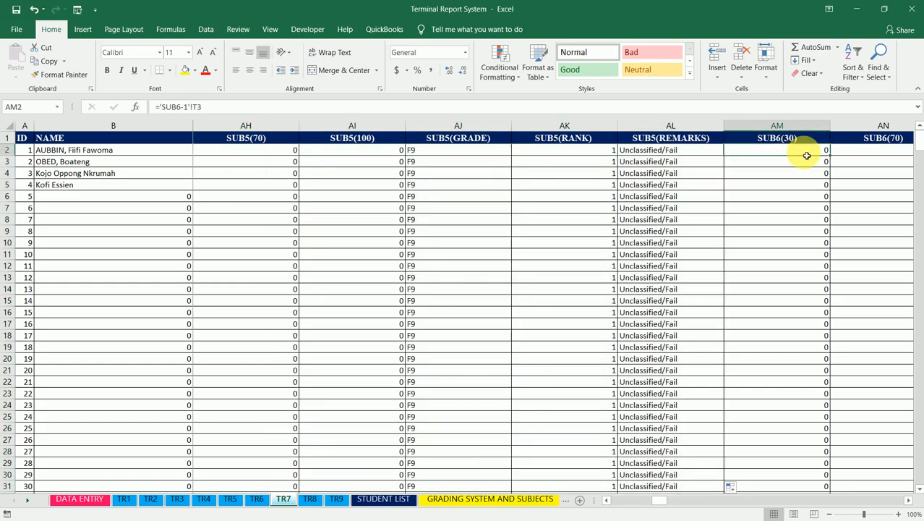
left_click(184, 107)
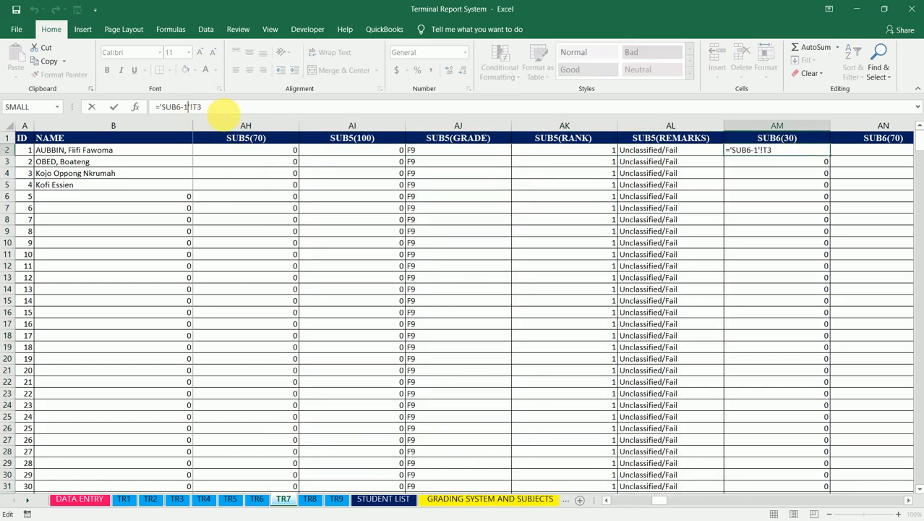
type("7")
key("Return")
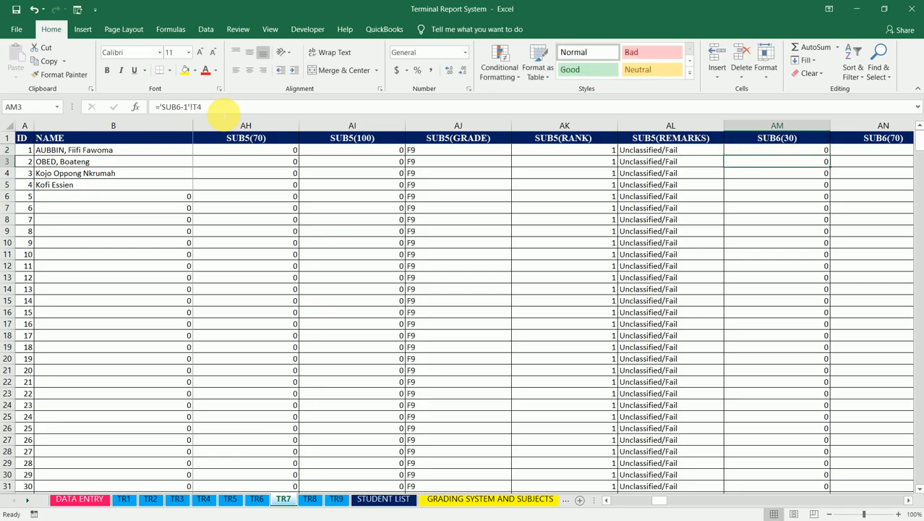
key("Up")
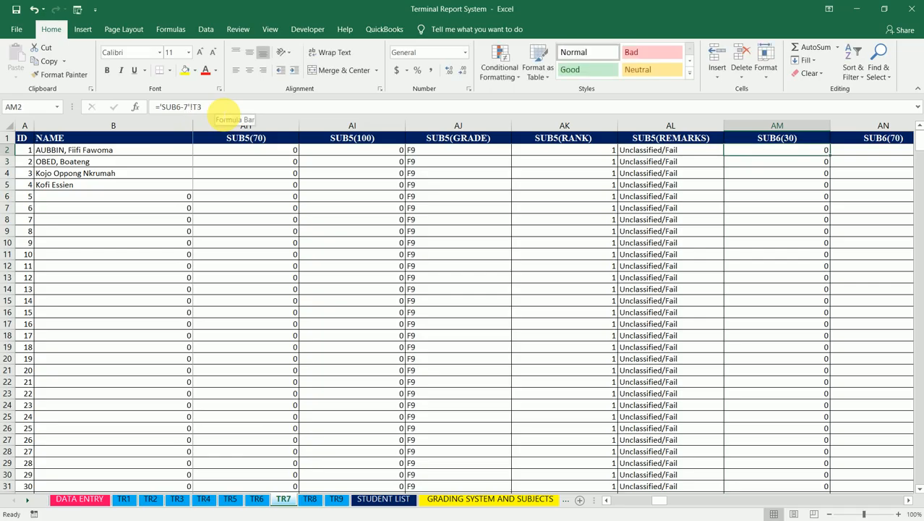
left_click(621, 151)
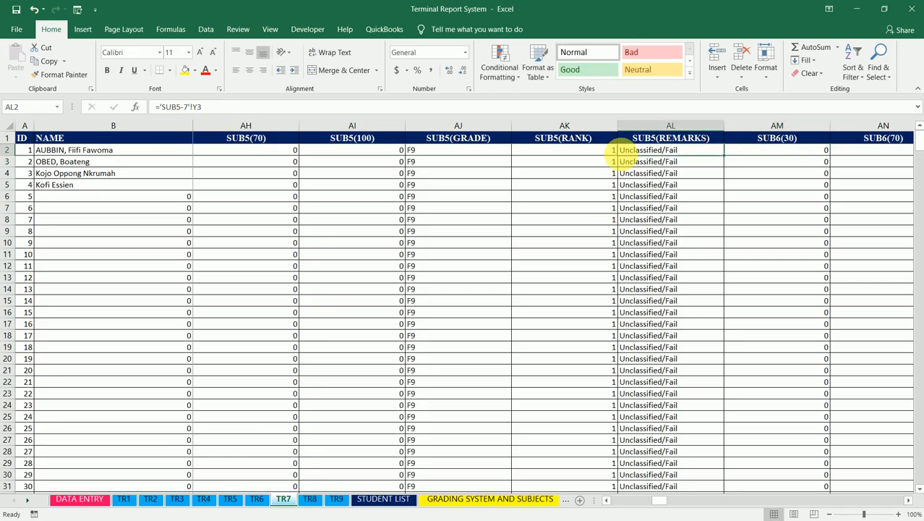
key("Right")
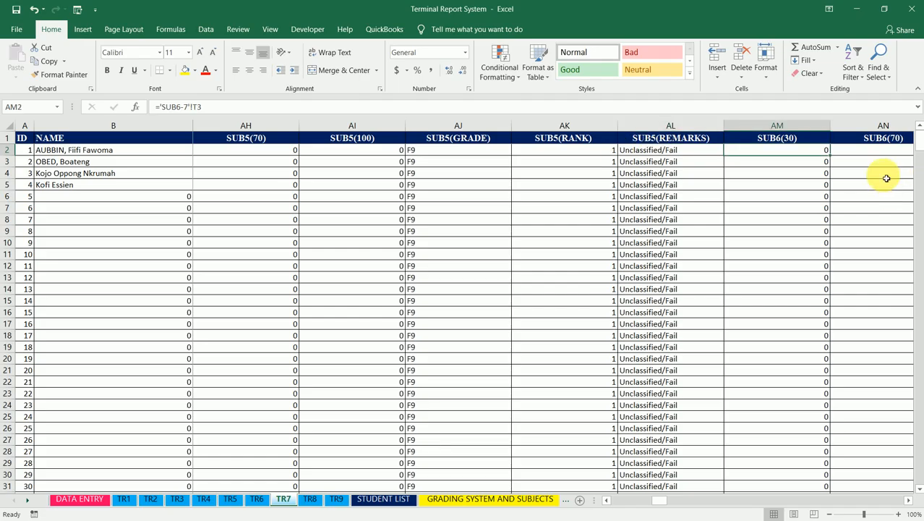
left_click_drag(833, 161, 613, 158)
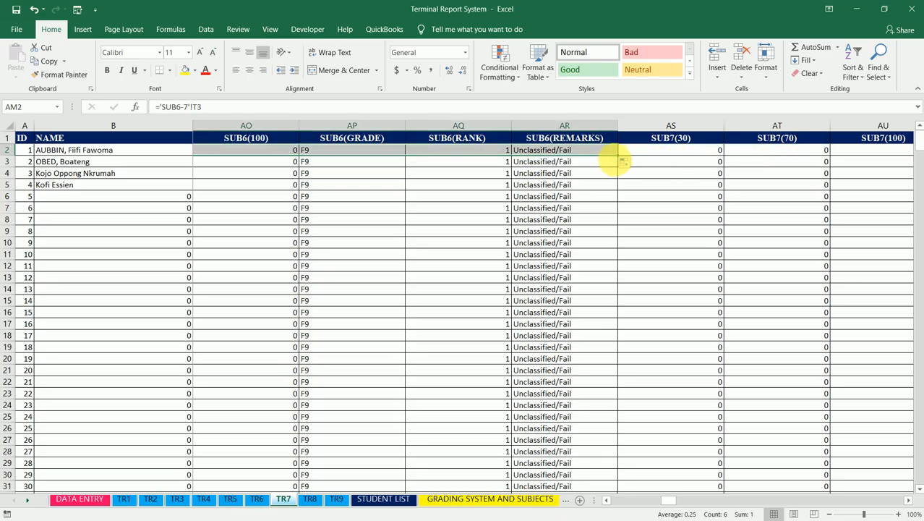
double_click(622, 157)
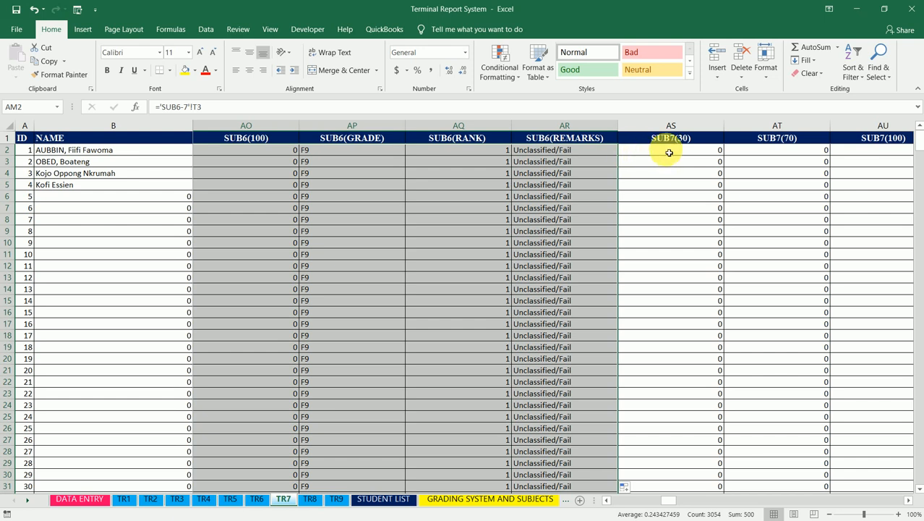
Change the SUB7(30) formula in AS2 to ='SUB7-7'!T3 and fill it across to AX2 and down all student rows.
left_click(669, 153)
left_click(190, 107)
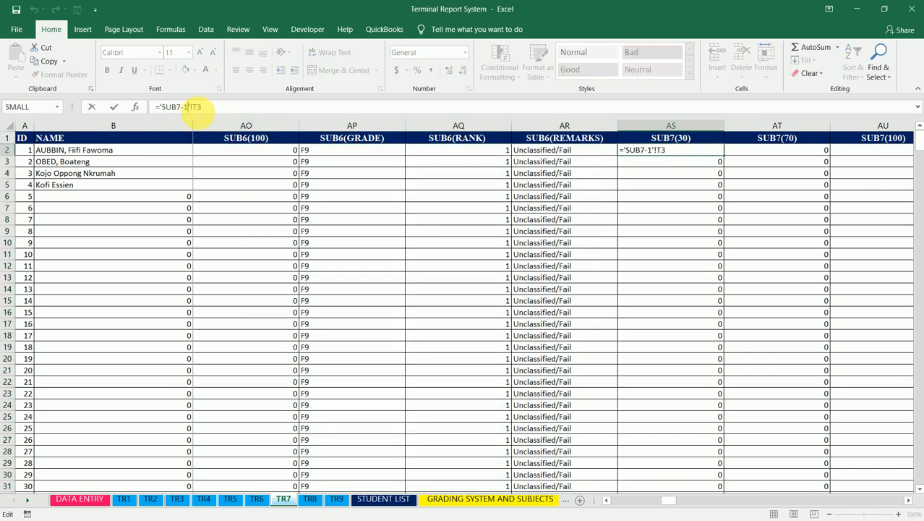
key("BackSpace")
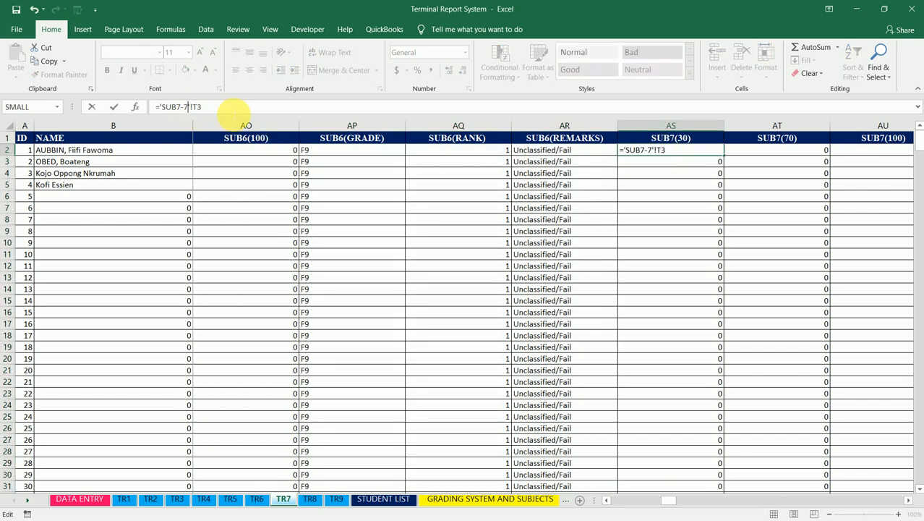
type("7")
key("ctrl+Return")
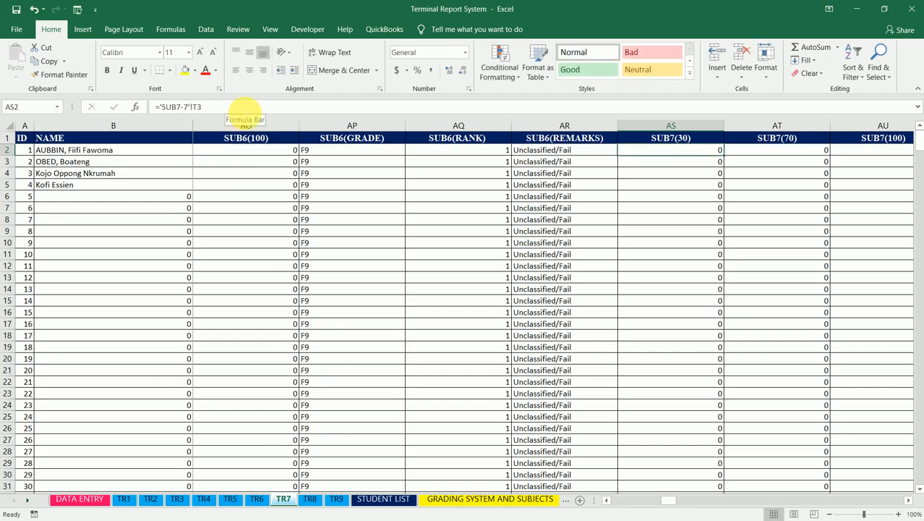
left_click_drag(730, 157, 512, 160)
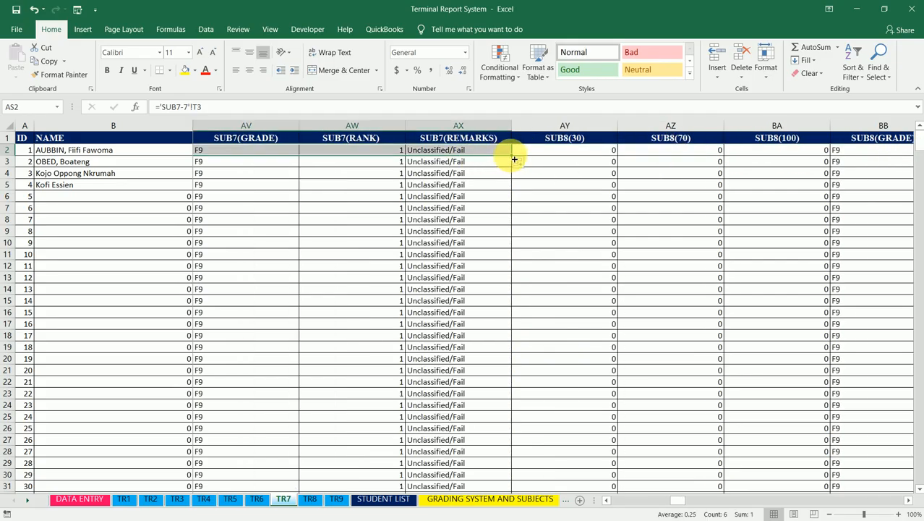
double_click(514, 157)
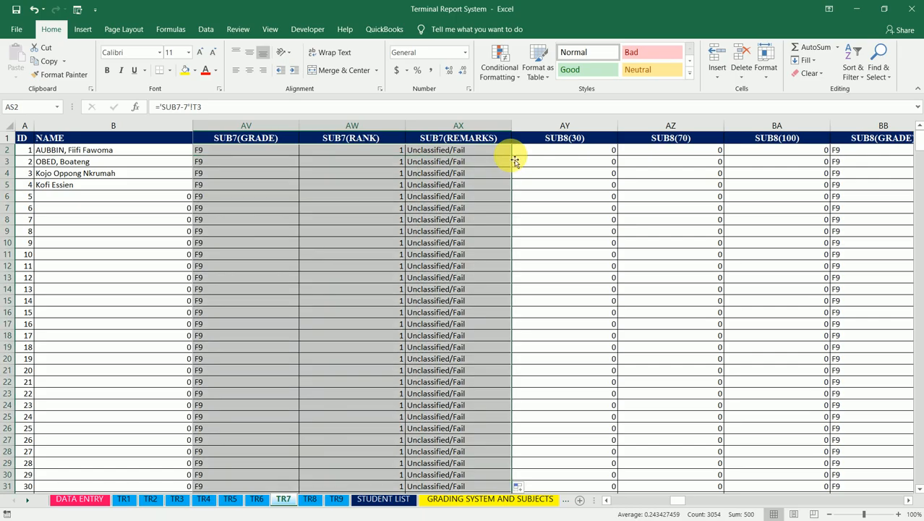
Change the SUB8(30) formula in AY2 to ='SUB8-7'!T3 and fill it across to BD2 and down all student rows.
left_click(558, 153)
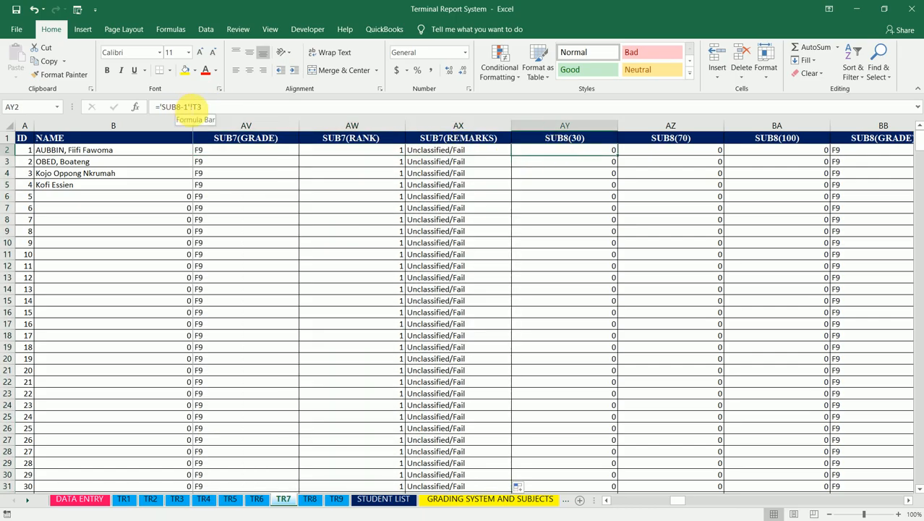
left_click(194, 107)
key("BackSpace")
type("7")
key("ctrl+Return")
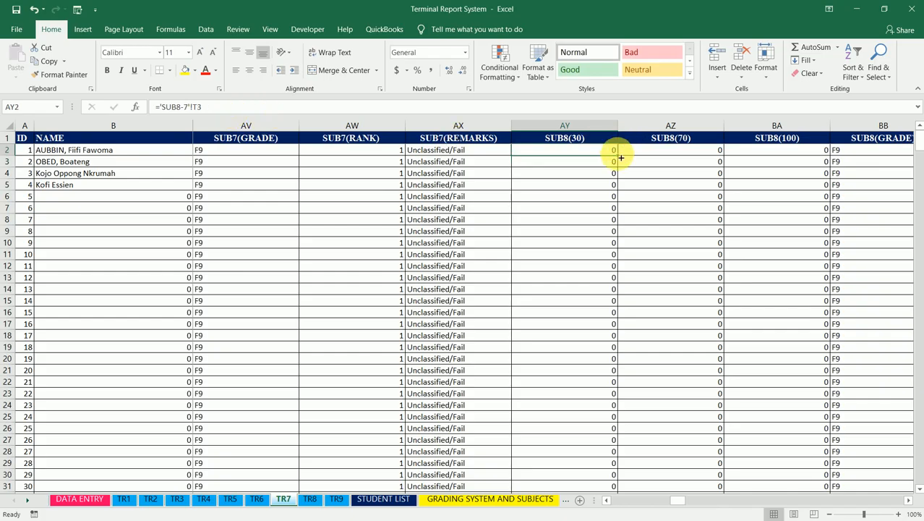
left_click_drag(620, 158, 832, 158)
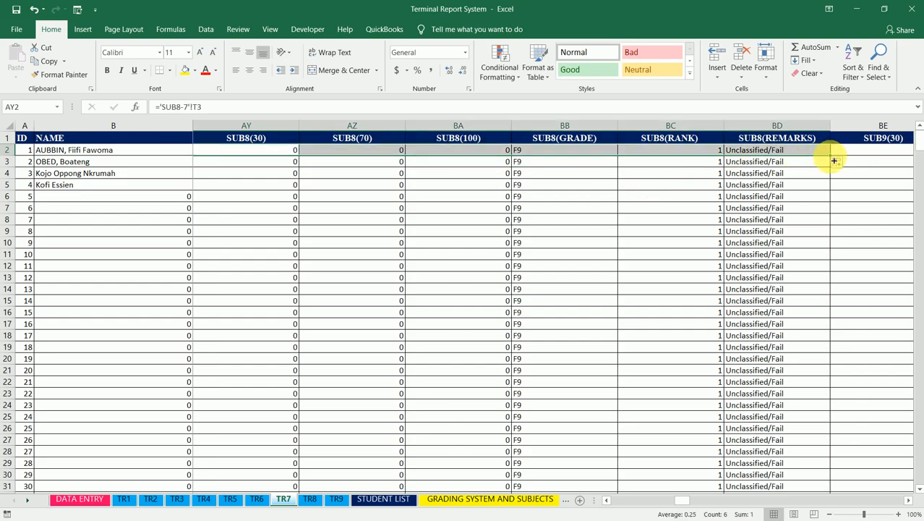
double_click(834, 161)
Change the SUB9(30) formula in BE2 to ='SUB9-7'!T3 and fill it across to BJ2 and down all student rows.
left_click(871, 152)
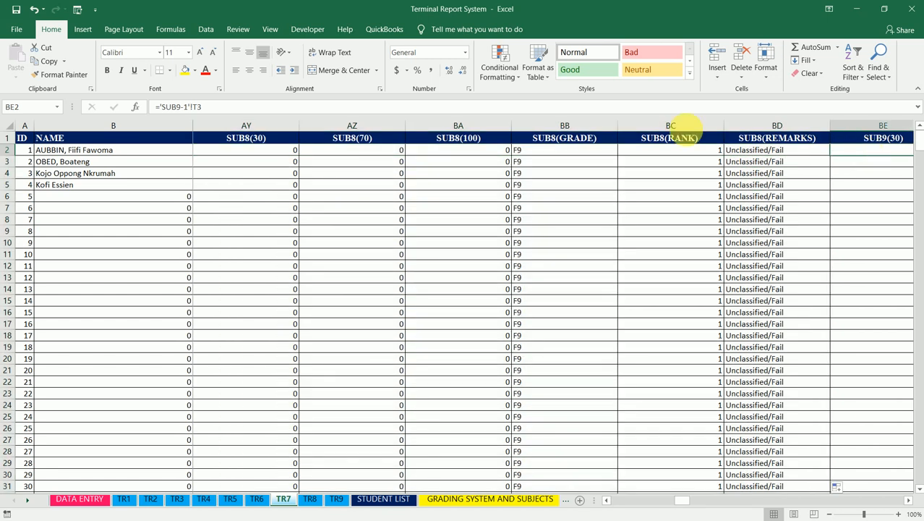
left_click(186, 108)
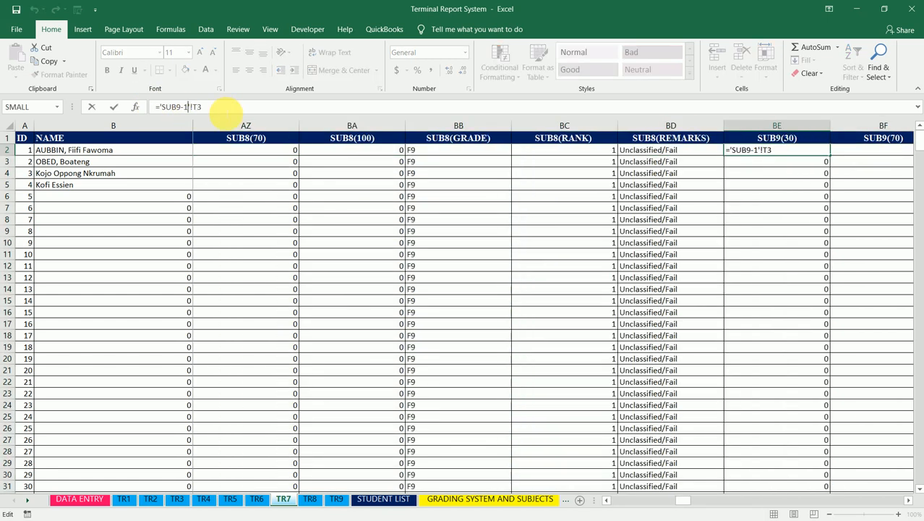
key("BackSpace")
type("7")
key("Return")
key("Up")
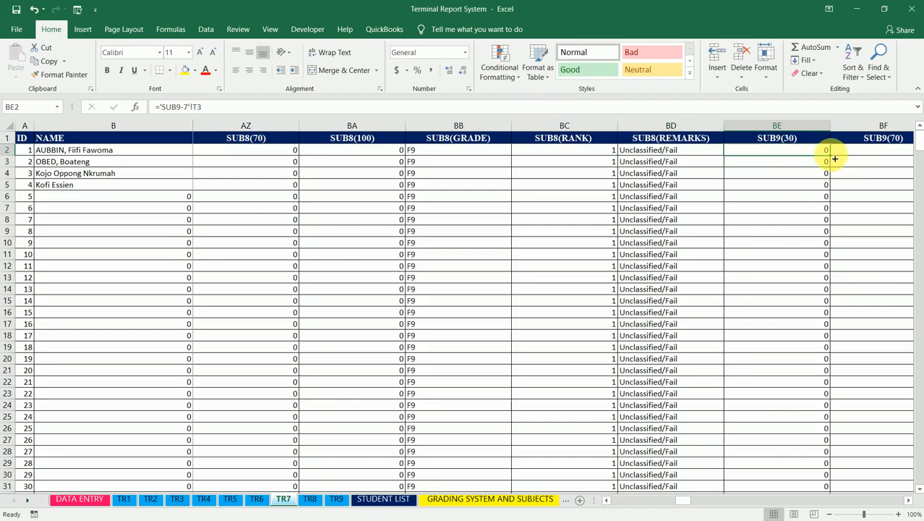
left_click_drag(834, 158, 726, 156)
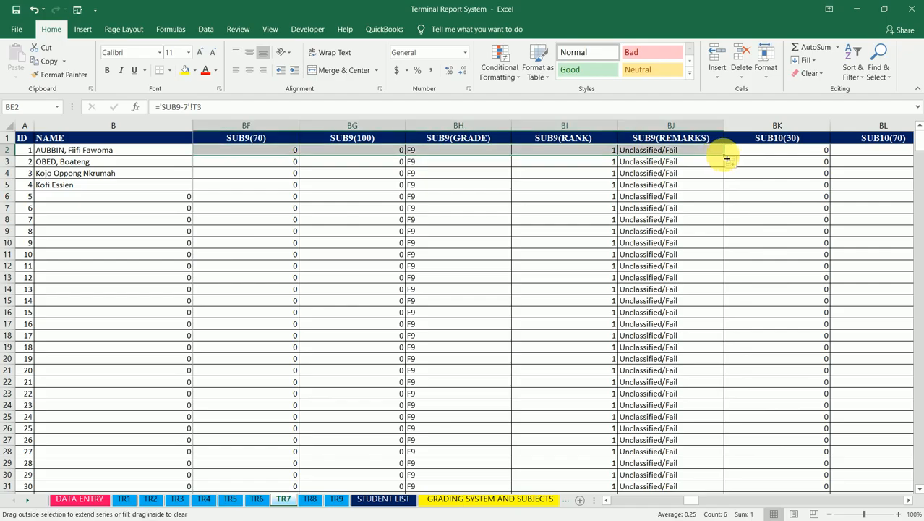
double_click(727, 159)
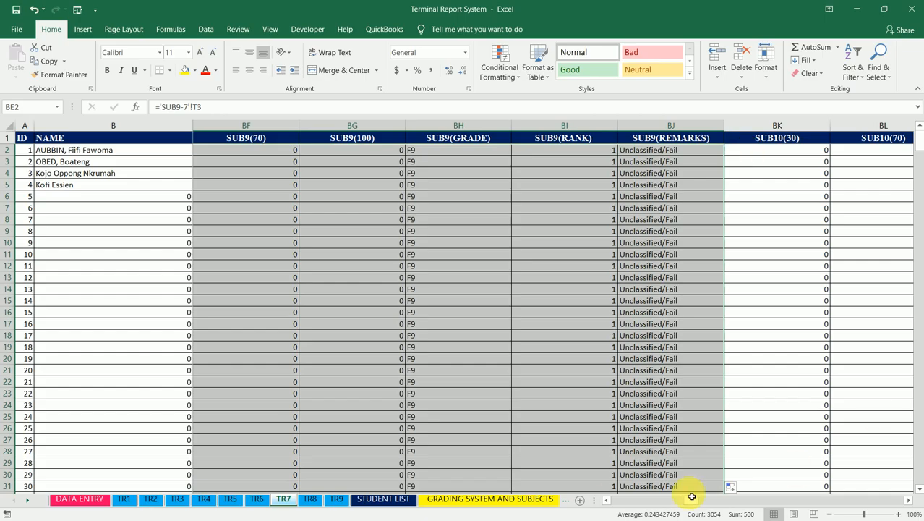
Change the SUB10(30) formula in BK2 to ='SUB10-7'!T3 and fill it across to BP2 and down all student rows.
left_click(605, 501)
left_click(604, 501)
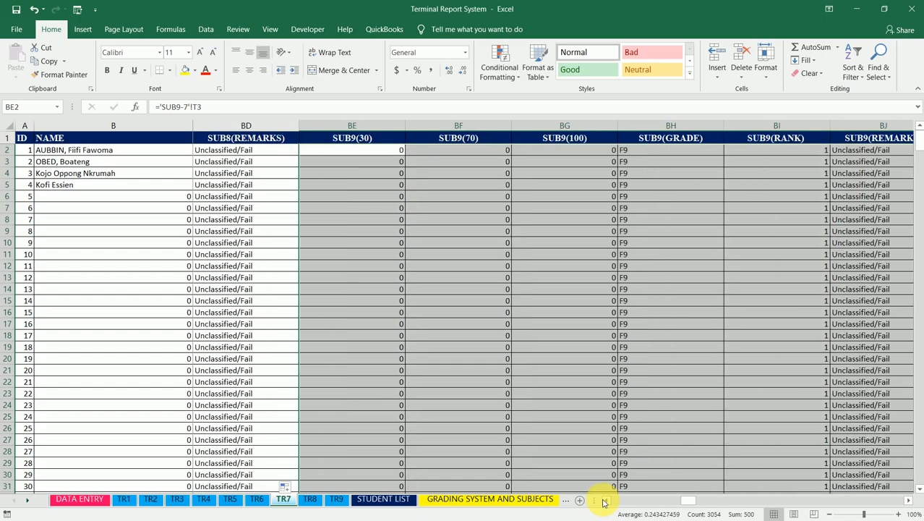
left_click(911, 502)
left_click(911, 501)
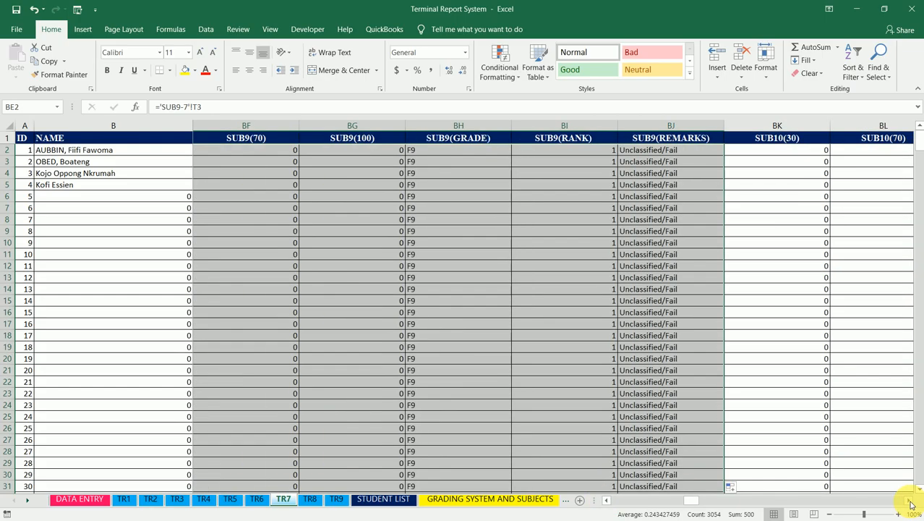
left_click(911, 501)
left_click(911, 501)
left_click(596, 150)
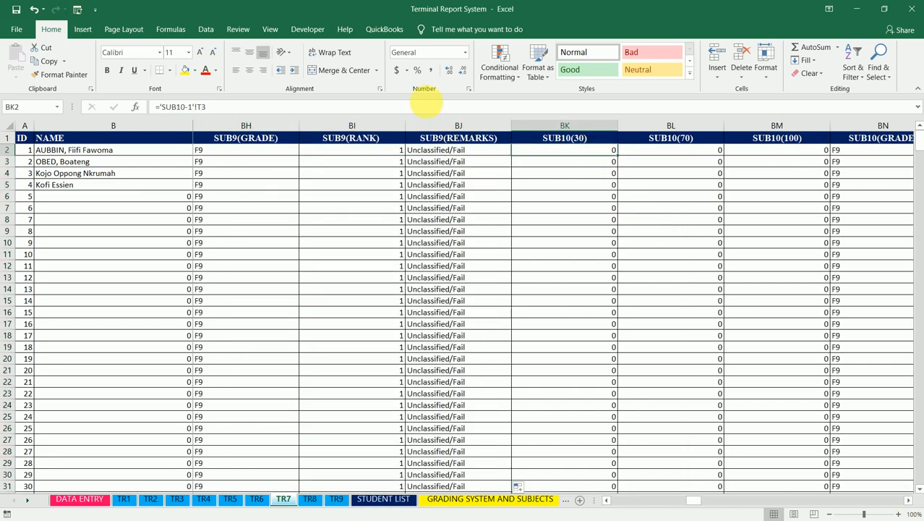
left_click(188, 106)
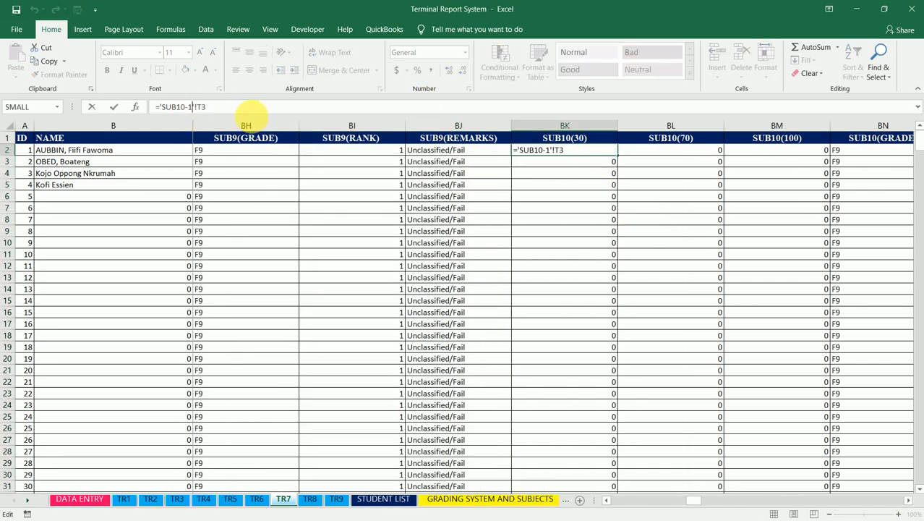
key("BackSpace")
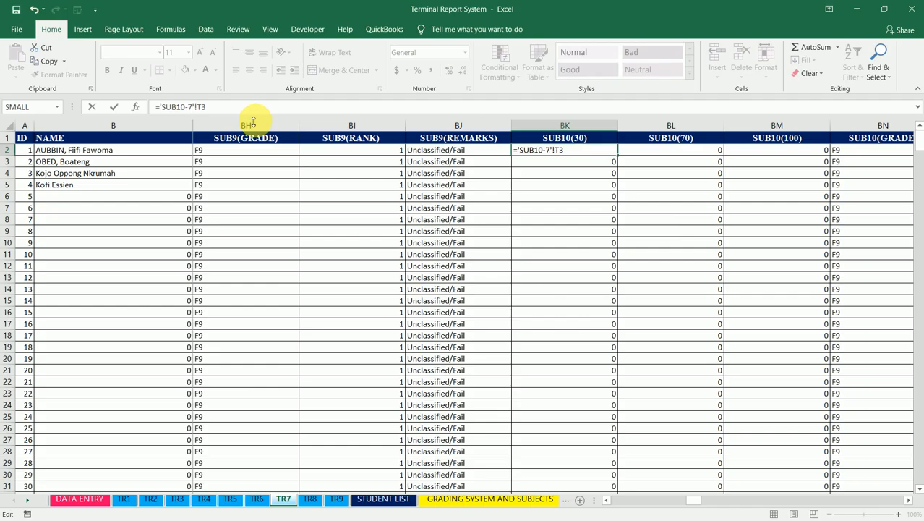
type("7")
key("ctrl+Return")
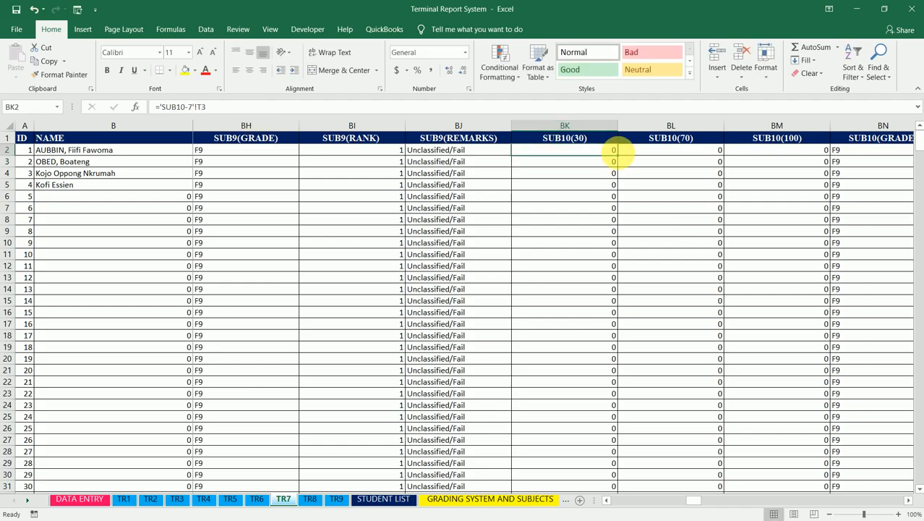
mouse_move(622, 158)
left_mouse_down()
mouse_move(902, 155)
mouse_move(740, 175)
mouse_move(673, 160)
mouse_move(807, 151)
mouse_move(611, 179)
mouse_move(619, 155)
left_mouse_up()
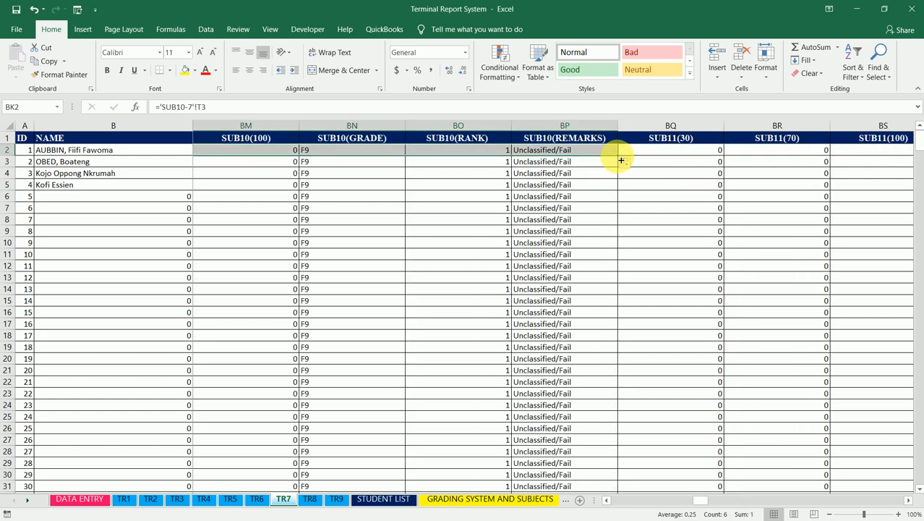
double_click(618, 155)
Change the SUB11(30) formula in BQ2 to ='SUB11-7'!T3 and fill it across to BV2 and down all student rows.
left_click(653, 154)
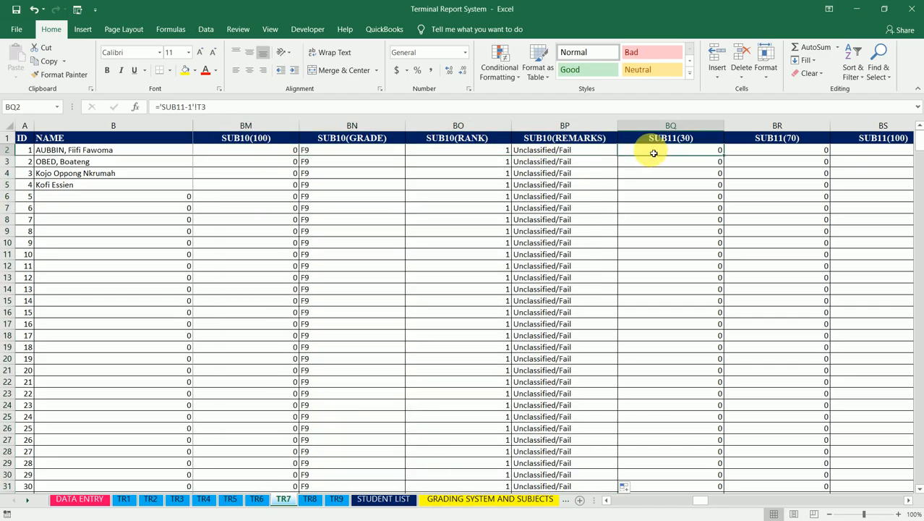
left_click(183, 107)
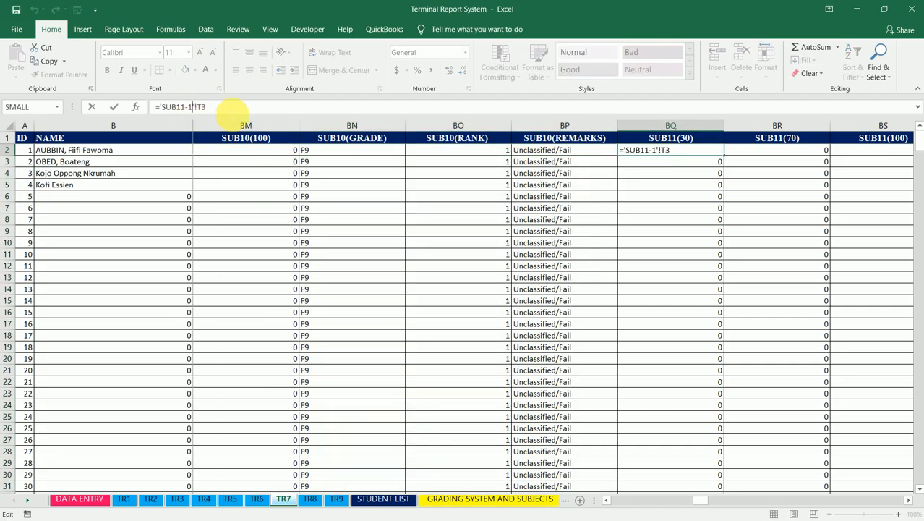
key("BackSpace")
type("7")
key("ctrl+Return")
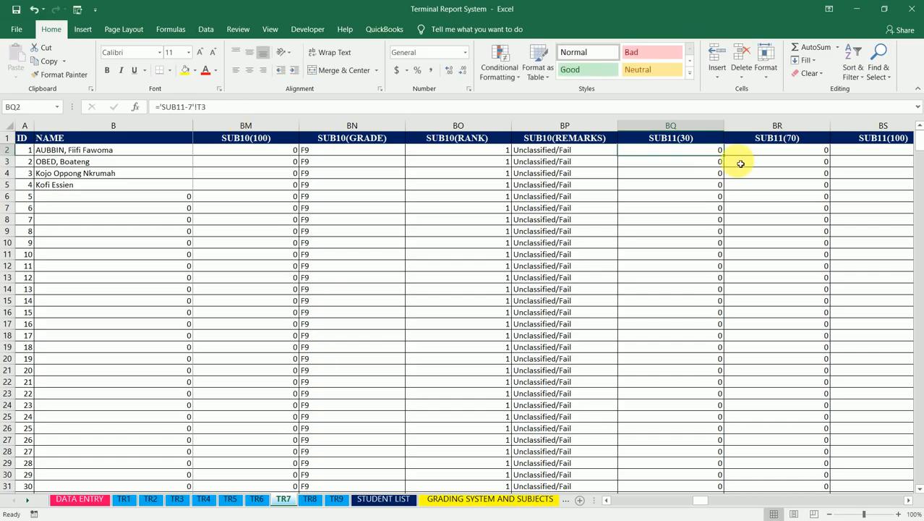
left_click_drag(729, 157, 598, 159)
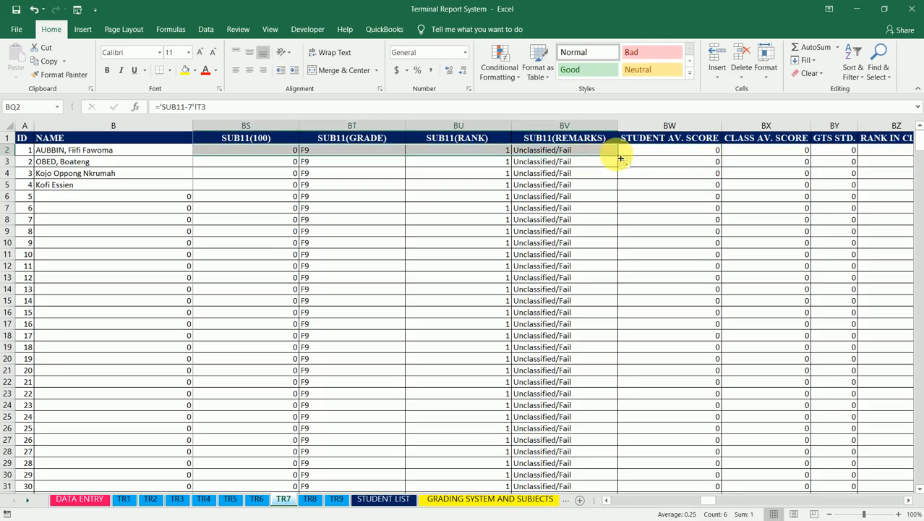
double_click(620, 157)
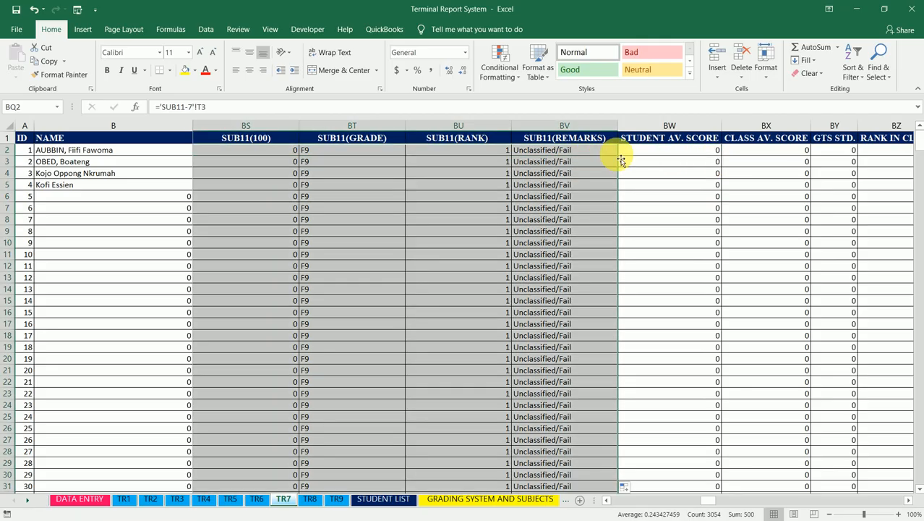
On the TR8 sheet, change the SUB1(30) formula in I2 to ='SUB1-8'!T3 and fill it across to N2 and down all student rows.
left_click(310, 499)
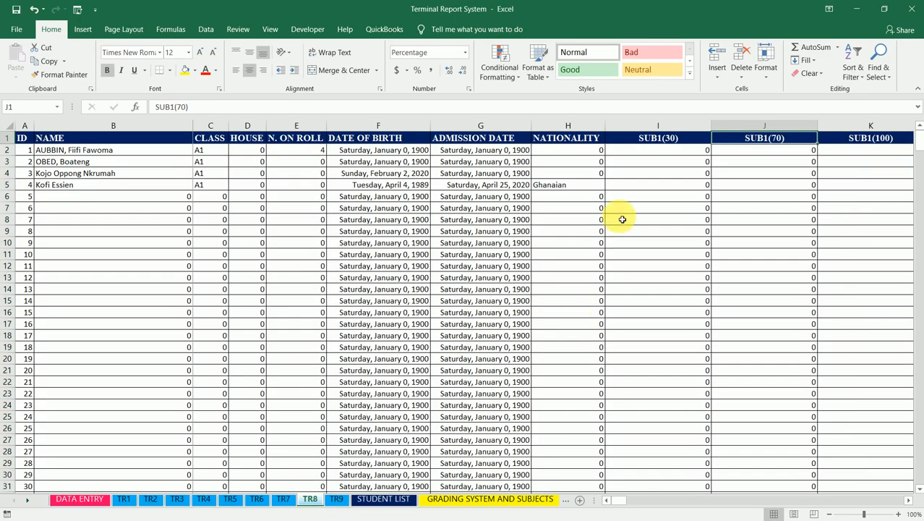
left_click(650, 155)
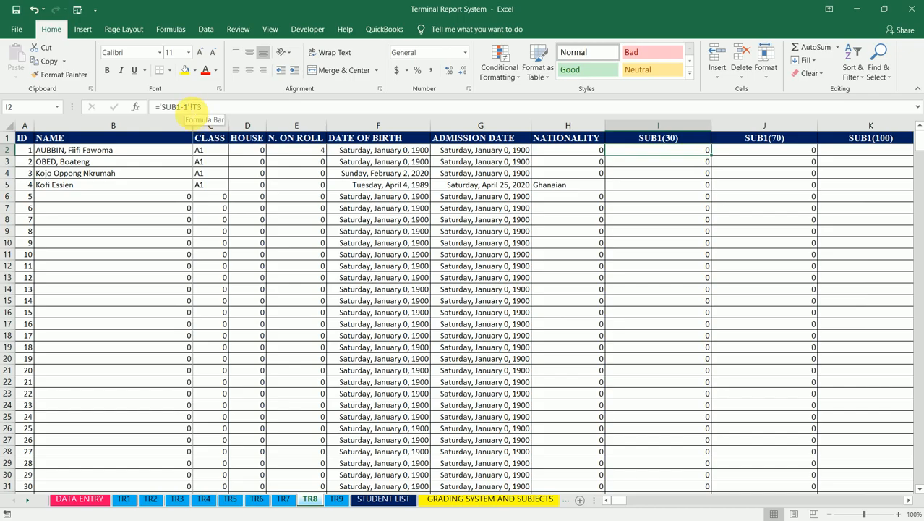
left_click(194, 106)
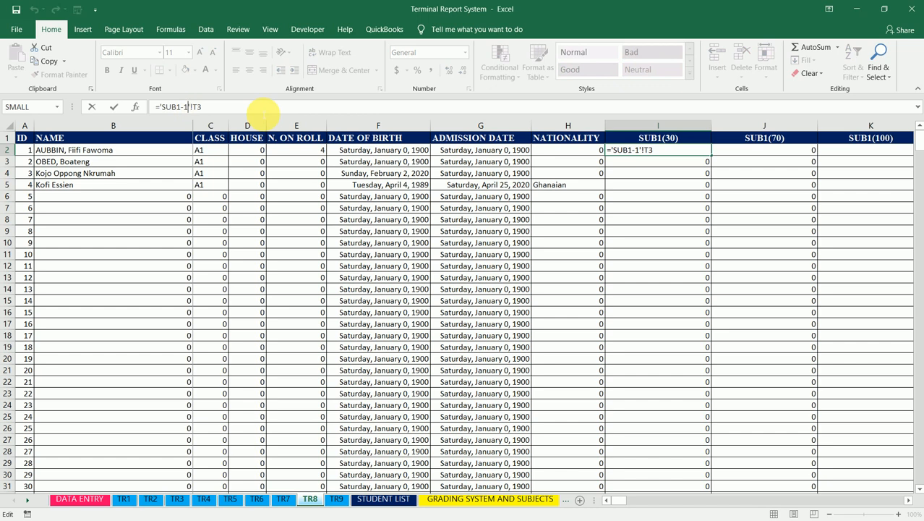
key("BackSpace")
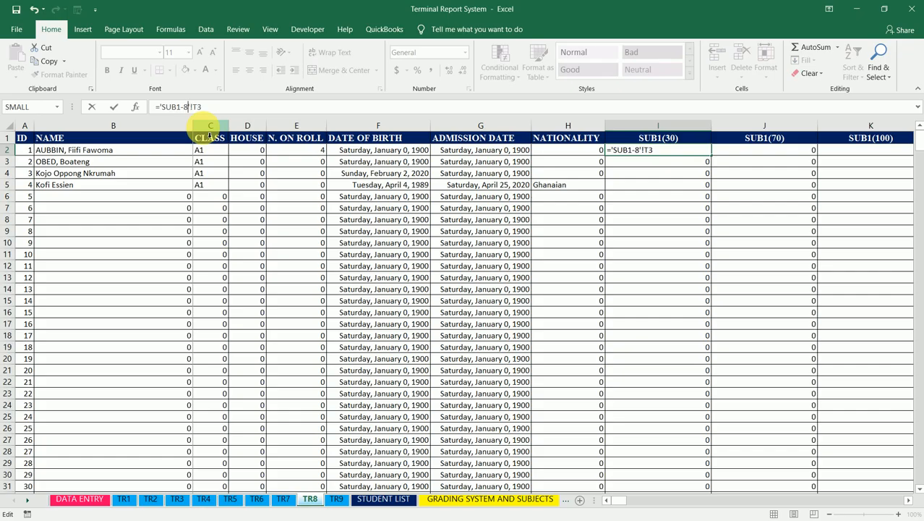
key("Return")
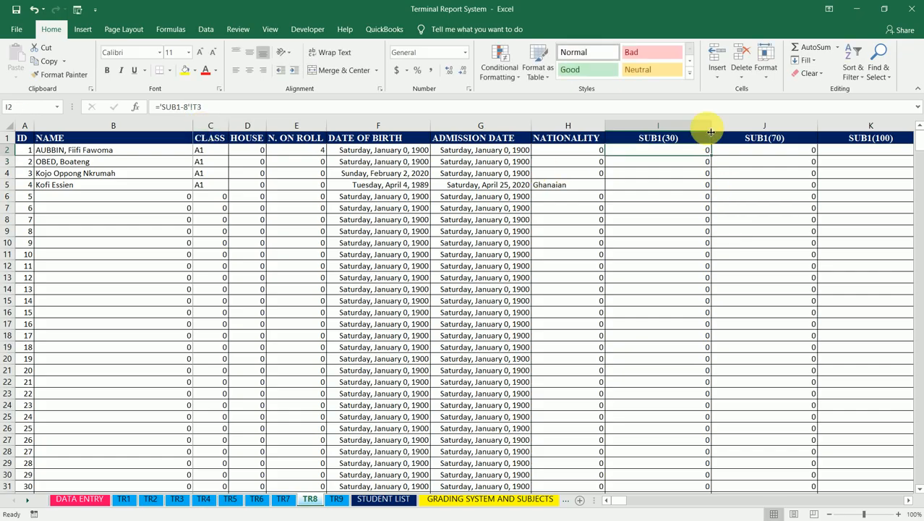
mouse_move(716, 158)
left_mouse_down()
mouse_move(908, 144)
mouse_move(719, 161)
mouse_move(862, 157)
mouse_move(607, 174)
mouse_move(616, 170)
mouse_move(372, 180)
mouse_move(248, 167)
mouse_move(318, 169)
mouse_move(165, 172)
mouse_move(497, 191)
mouse_move(609, 151)
left_mouse_up()
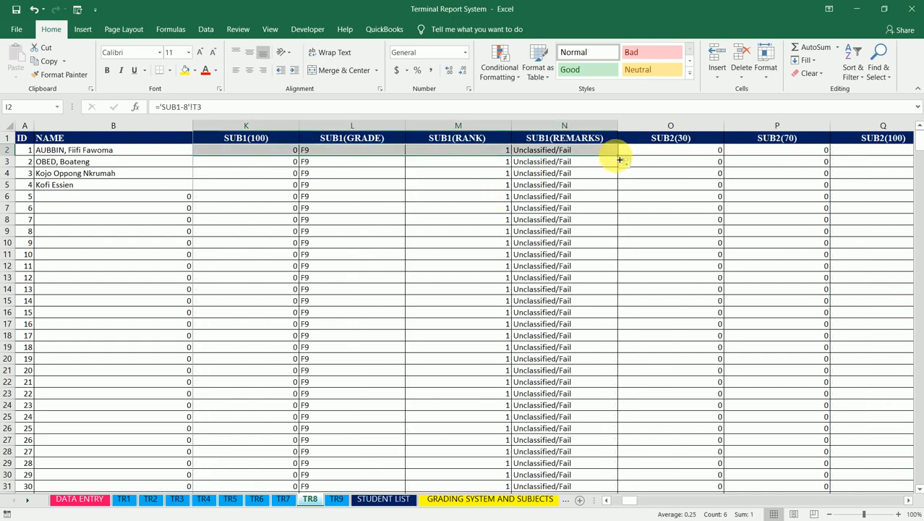
double_click(618, 156)
Change the SUB2(30) formula in O2 to ='SUB2-8'!T3 and fill it across to T2 and down all student rows.
left_click(652, 153)
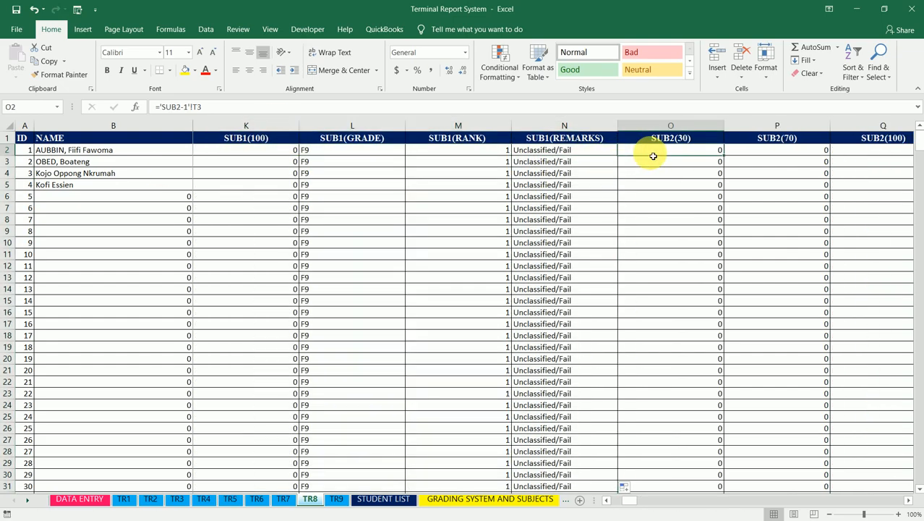
left_click(182, 107)
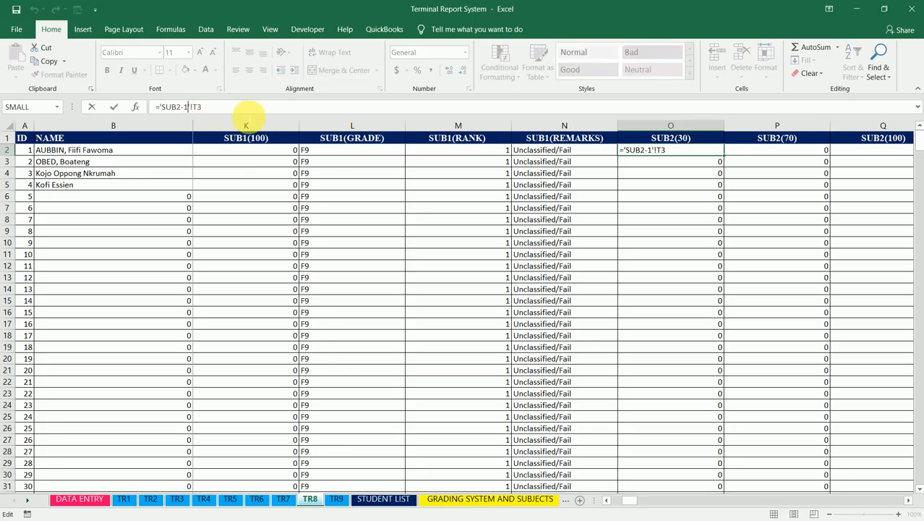
key("BackSpace")
type("8")
key("ctrl+Return")
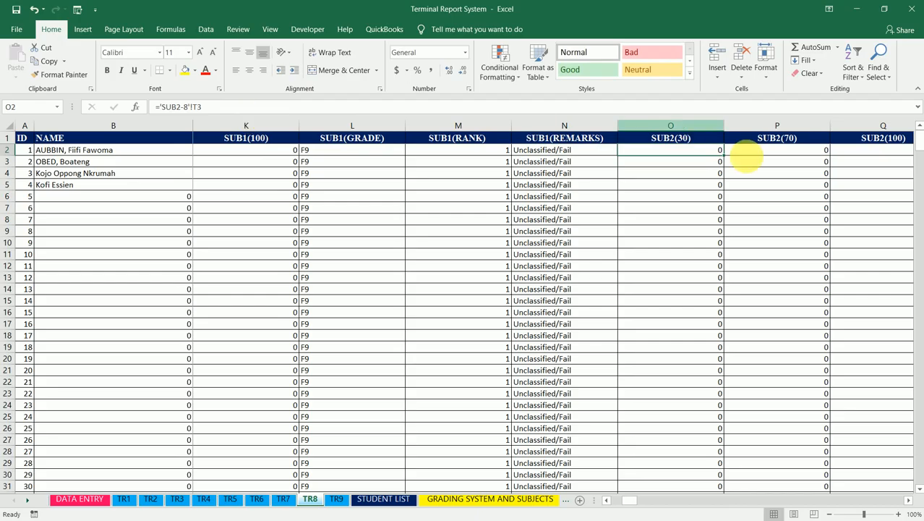
left_click_drag(722, 155, 395, 170)
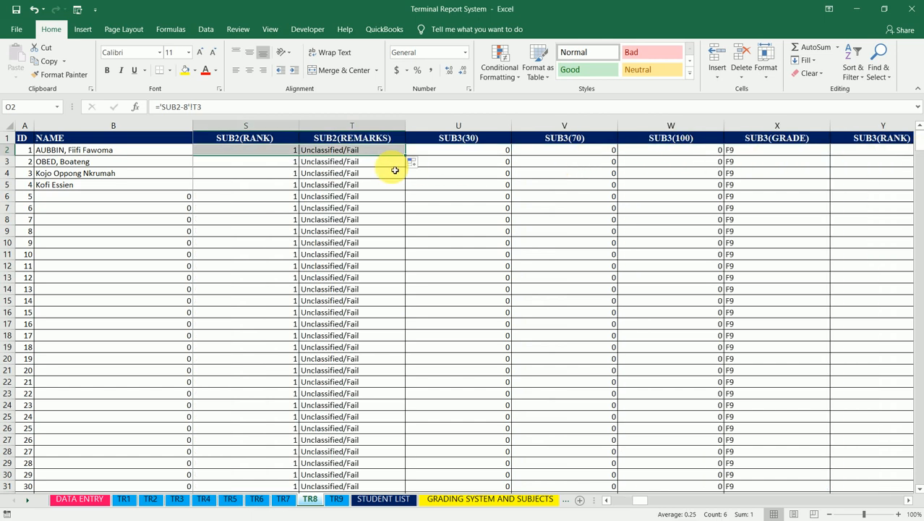
double_click(405, 156)
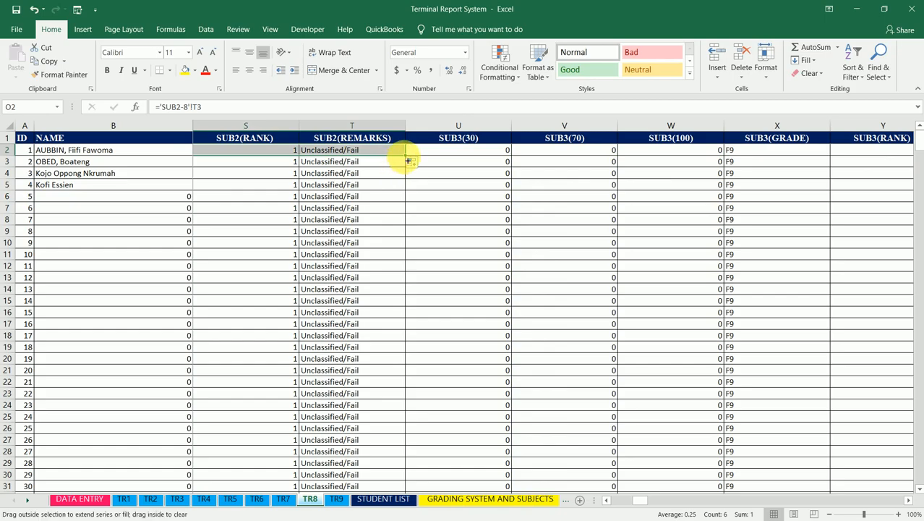
Change the SUB3(30) formula in U2 to ='SUB3-8'!T3 and fill it across to Z2 and down all student rows.
left_click(475, 152)
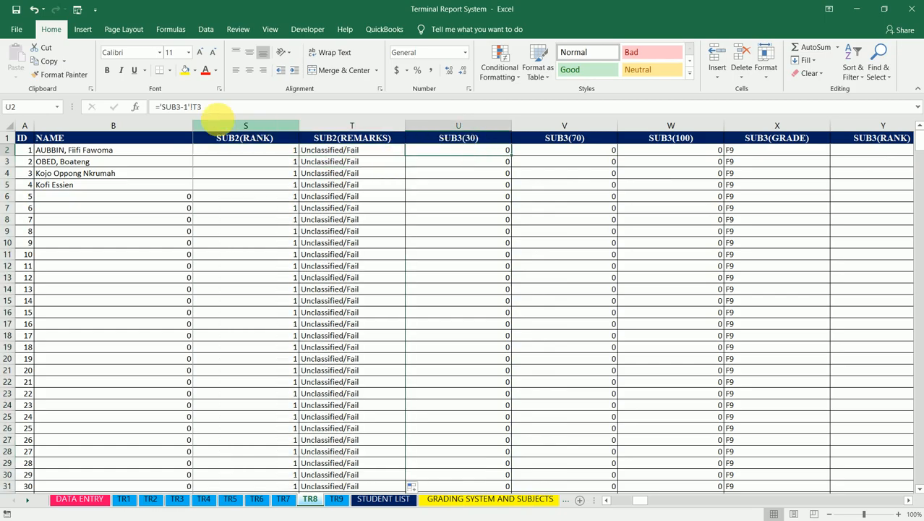
left_click(183, 107)
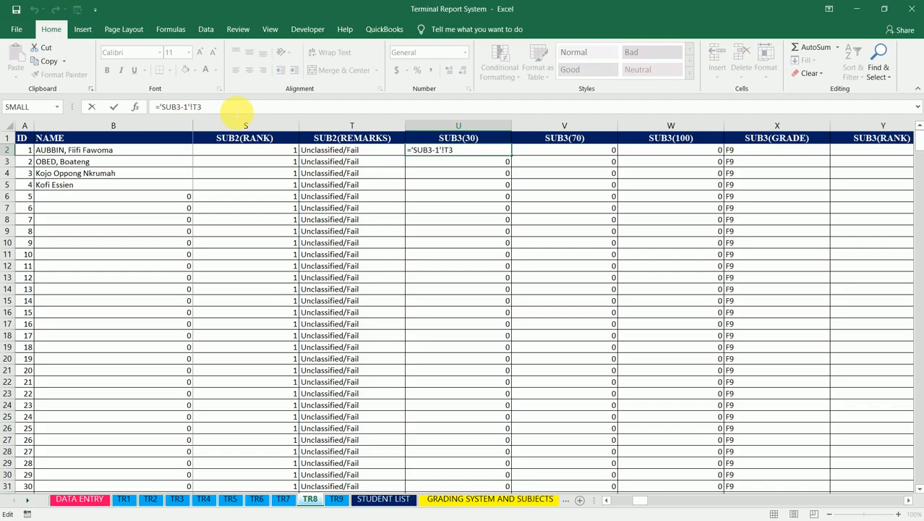
key("BackSpace")
type("8")
key("ctrl+Return")
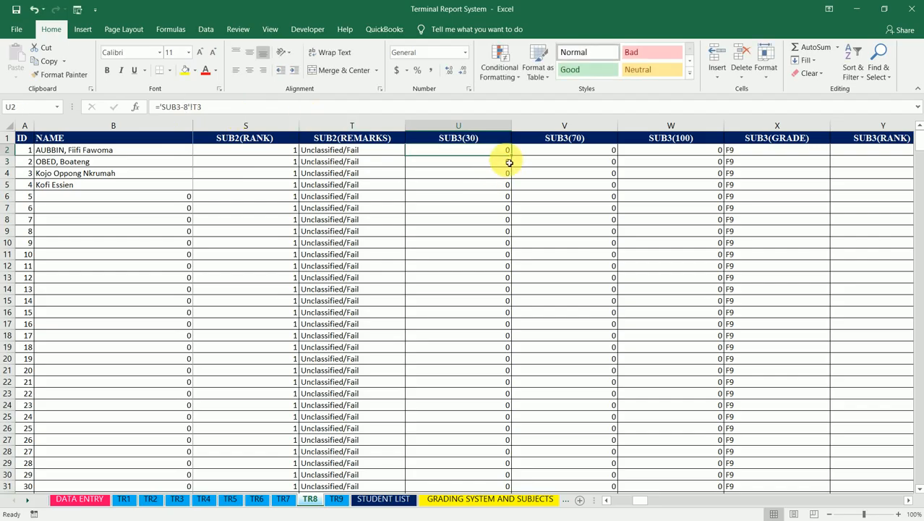
left_click_drag(515, 160, 797, 152)
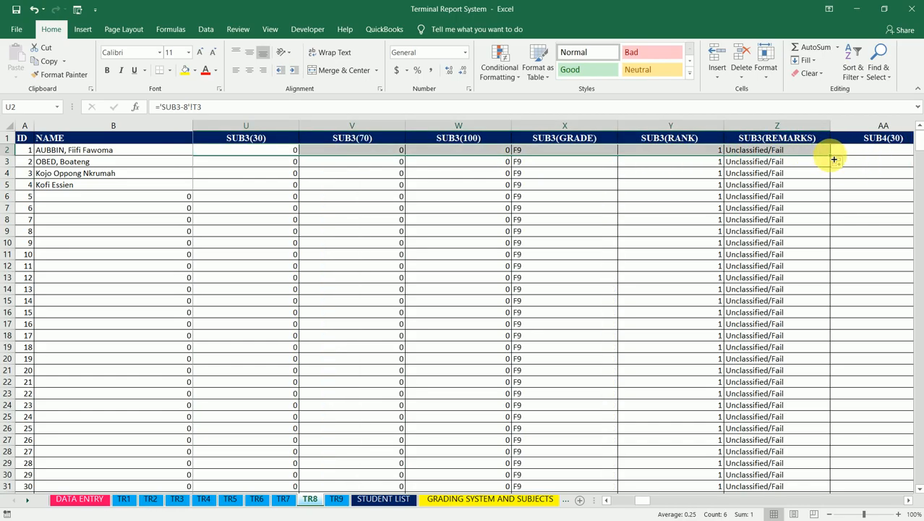
double_click(835, 159)
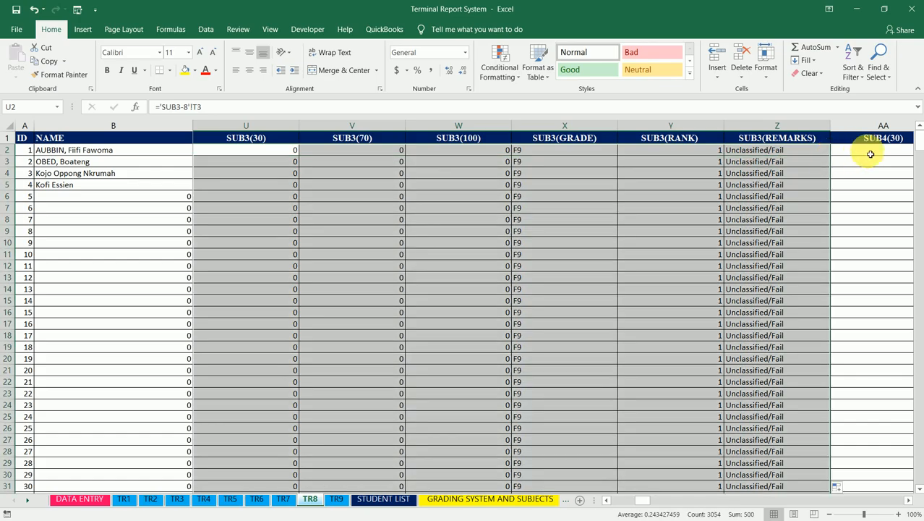
Change the SUB4(30) formula in AA2 to ='SUB4-8'!T3 and fill it across to AF2 and down all student rows.
left_click(871, 154)
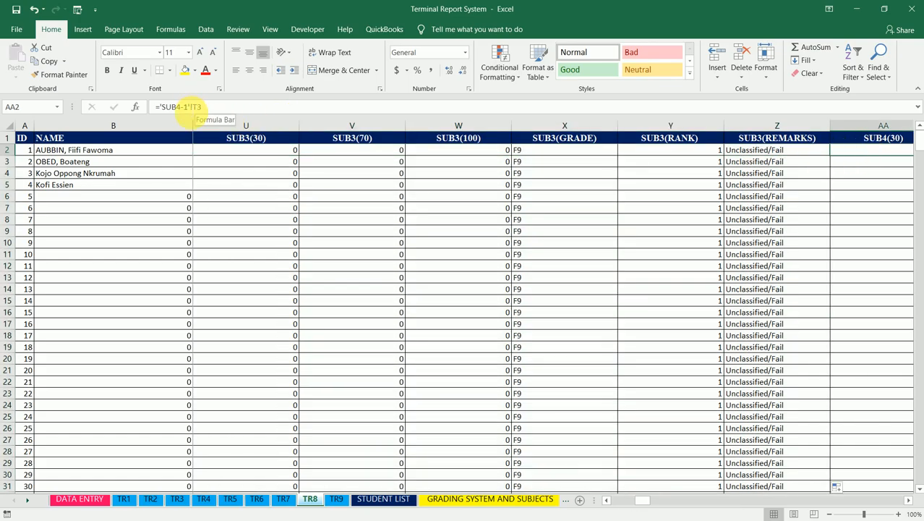
left_click(194, 107)
key("BackSpace")
type("8")
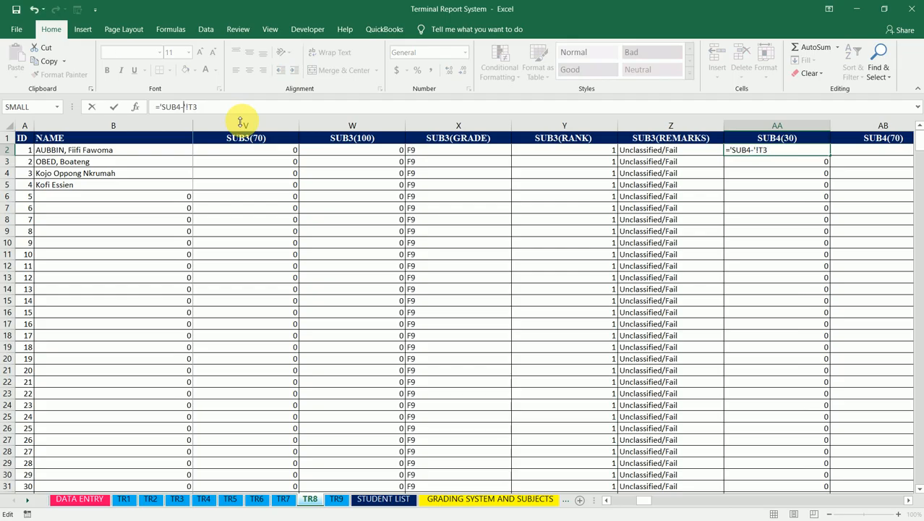
key("ctrl+Return")
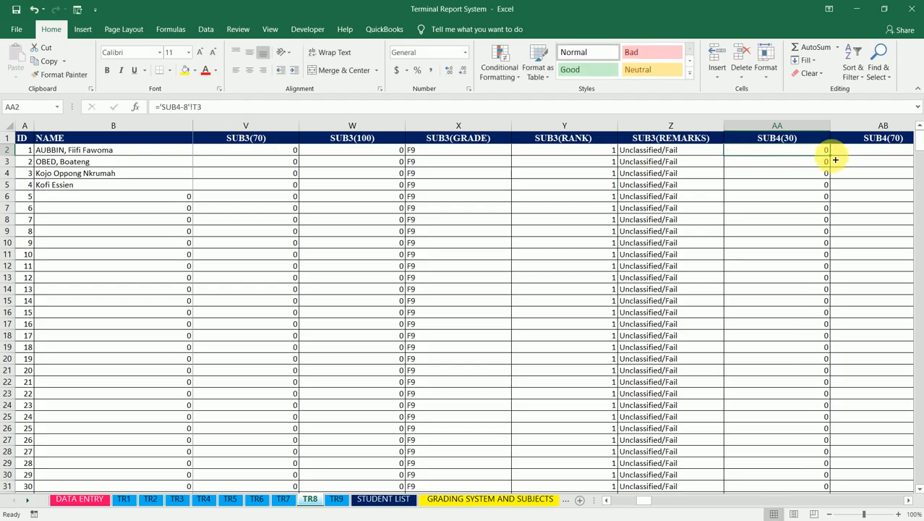
mouse_move(834, 159)
left_mouse_down()
mouse_move(914, 155)
mouse_move(819, 169)
mouse_move(706, 170)
mouse_move(918, 144)
mouse_move(712, 159)
mouse_move(182, 165)
mouse_move(371, 166)
mouse_move(288, 155)
mouse_move(375, 154)
mouse_move(292, 159)
left_mouse_up()
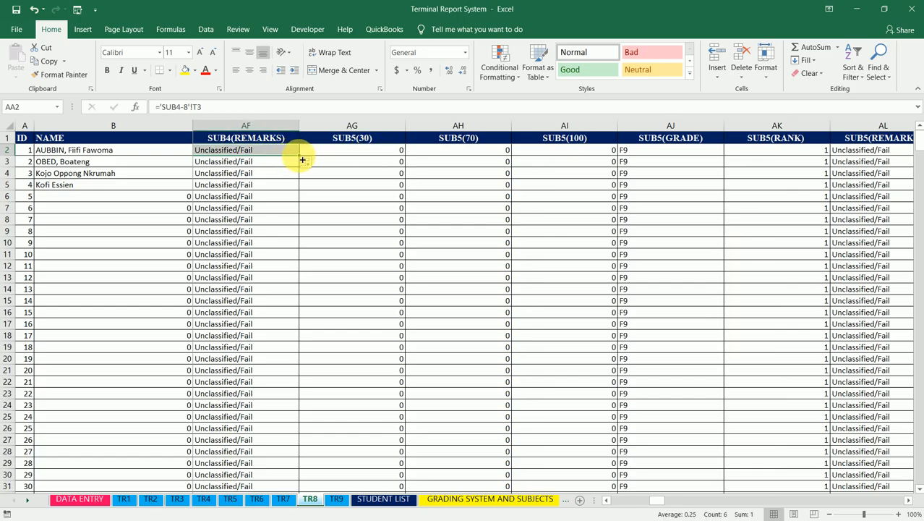
double_click(303, 160)
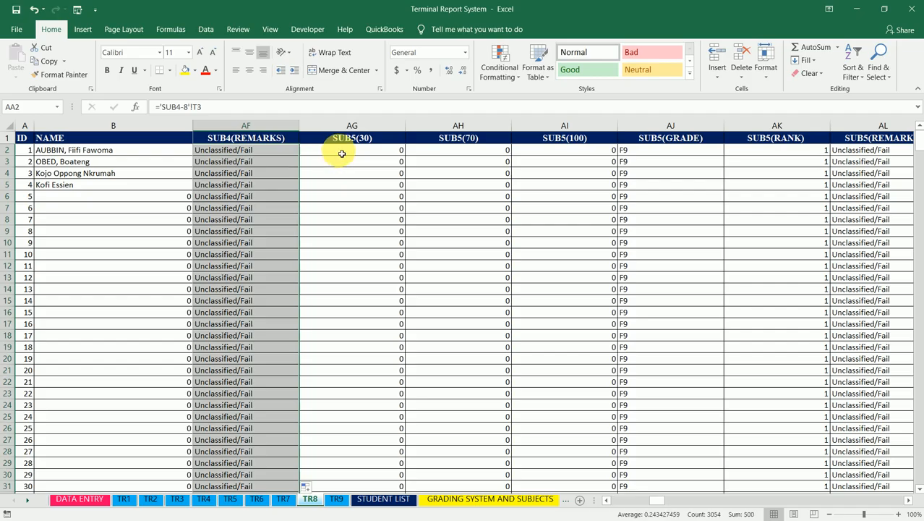
Change the SUB5(30) formula in AG2 to ='SUB5-8'!T3 and fill it across to AL2 and down all student rows.
left_click(343, 152)
left_click(185, 106)
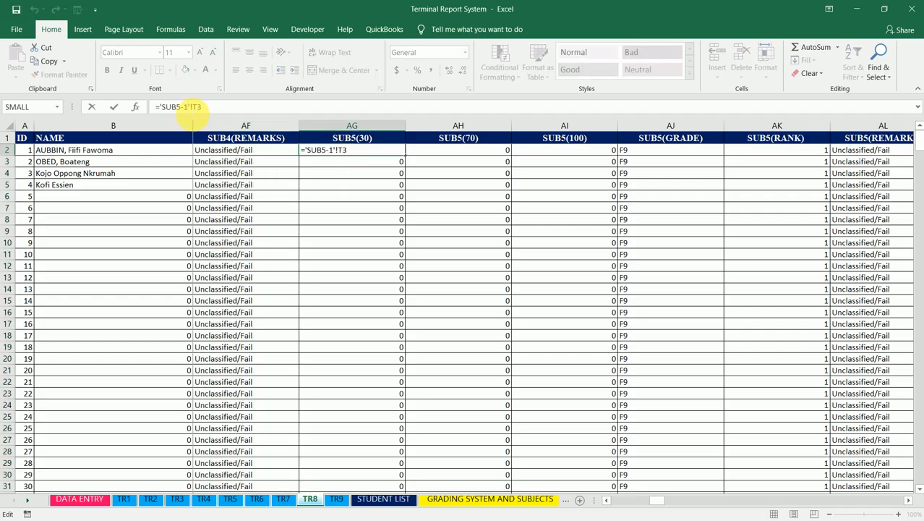
type("8")
key("ctrl+Return")
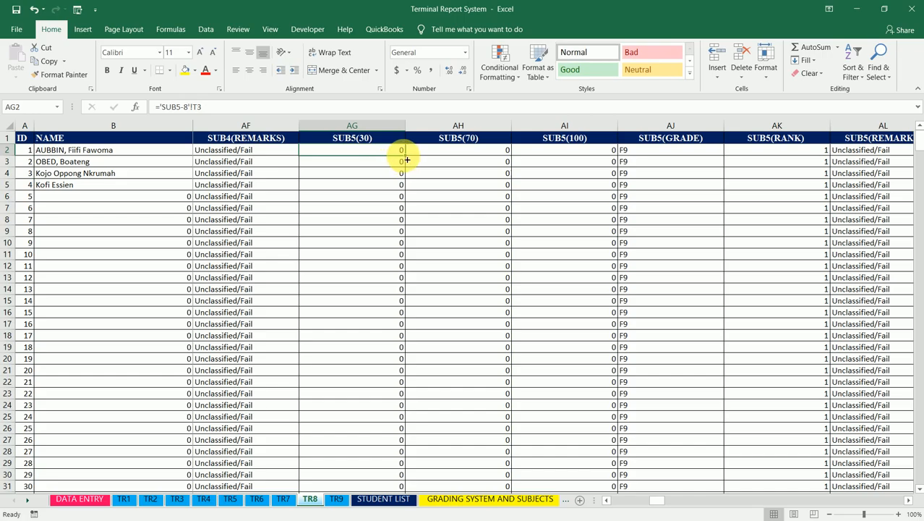
left_click_drag(407, 160, 891, 151)
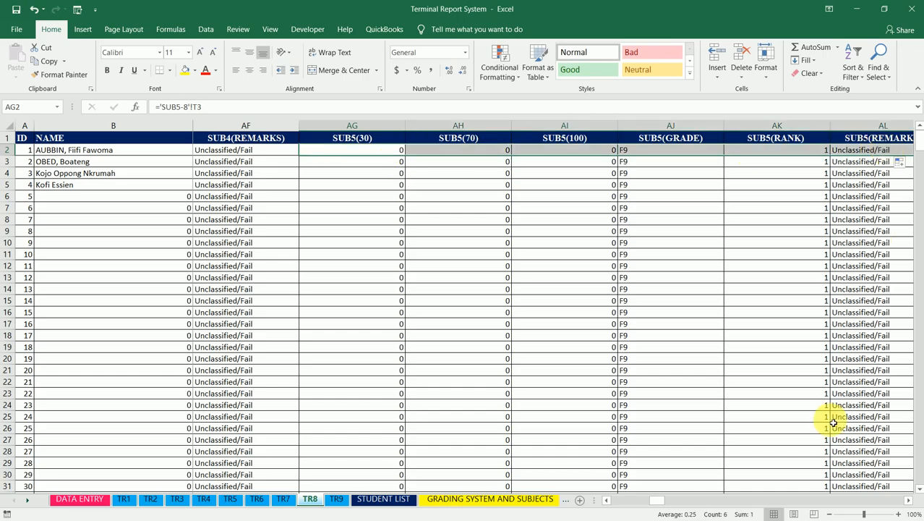
left_click(910, 501)
left_click(909, 500)
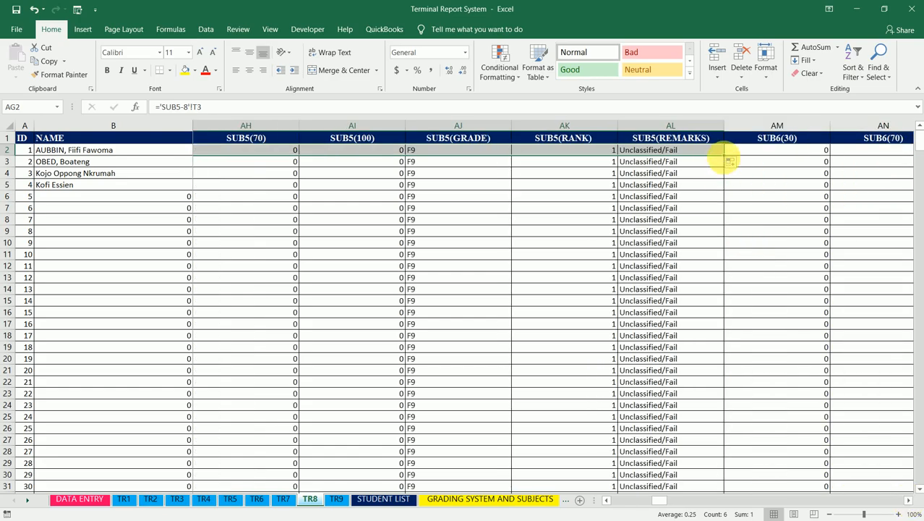
double_click(726, 156)
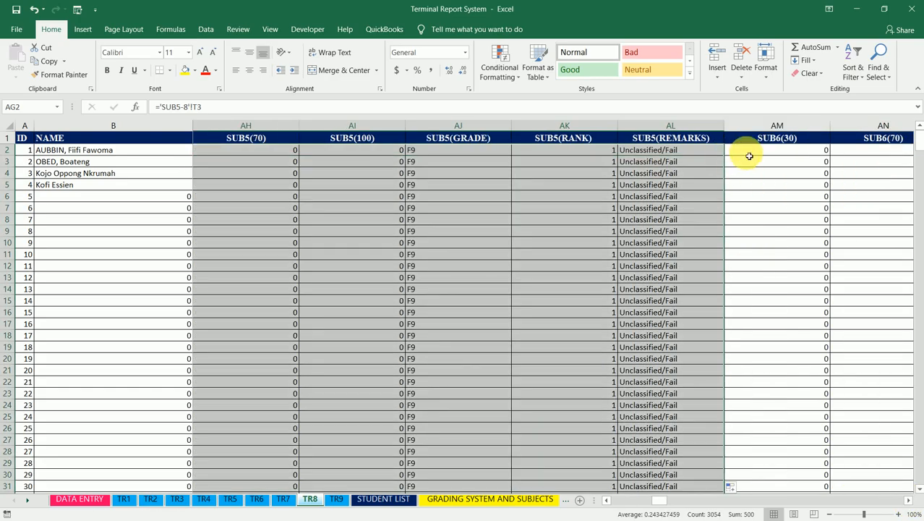
Change the SUB6(30) formula in AM2 to ='SUB6-8'!T3 and fill it across to AR2 and down all student rows.
left_click(765, 155)
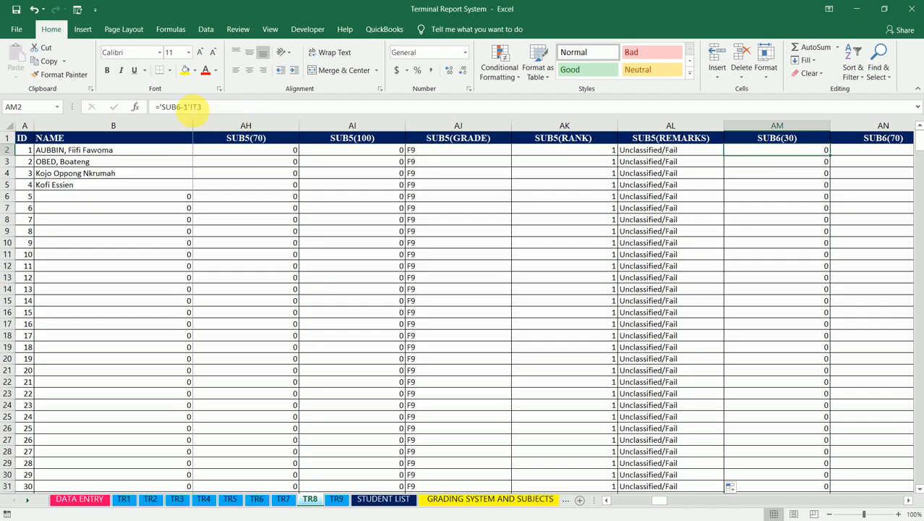
left_click(196, 107)
left_click(194, 107)
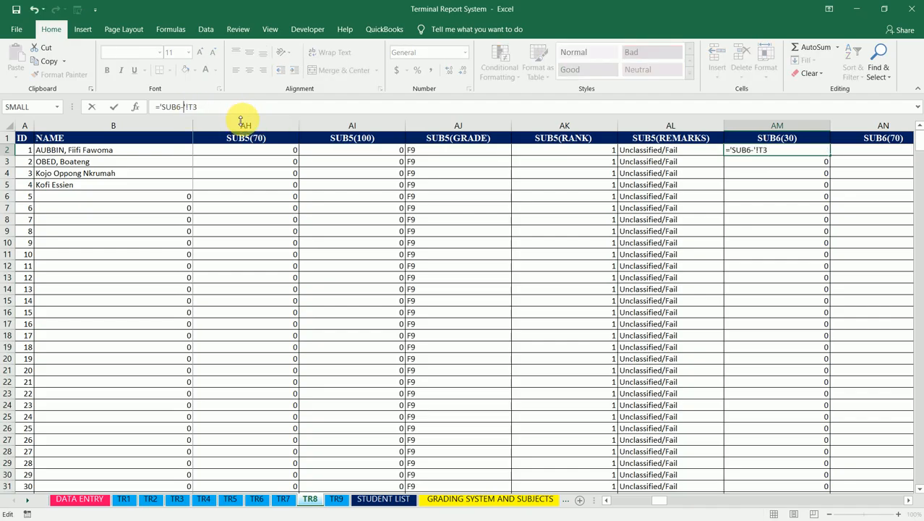
key("Return")
key("Up")
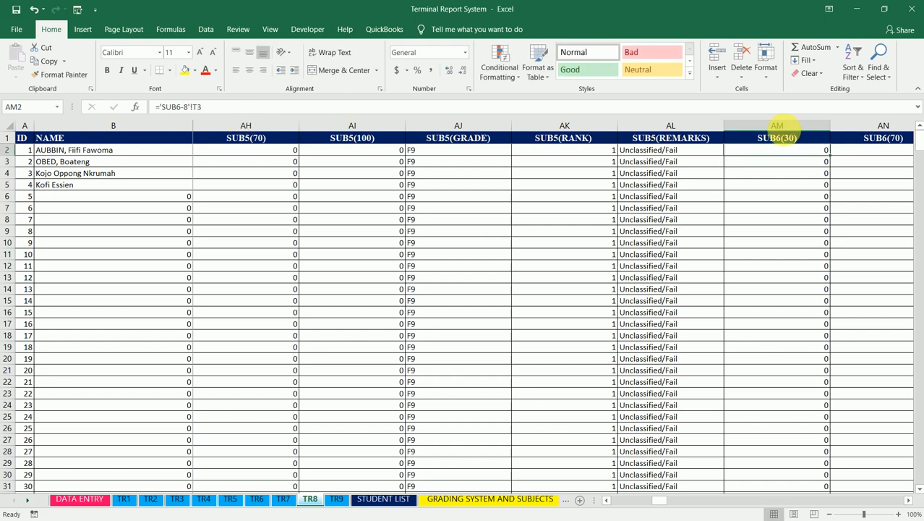
left_click_drag(834, 158, 700, 153)
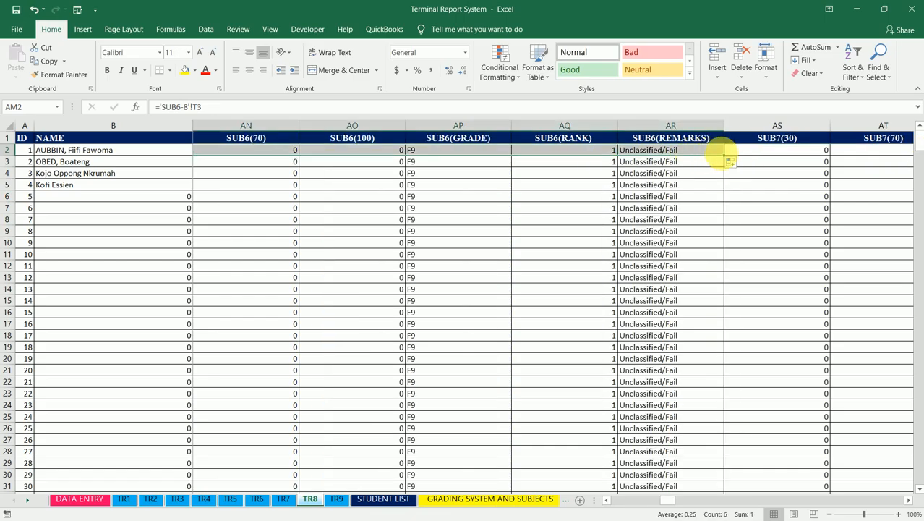
double_click(728, 157)
Change the SUB7(30) formula in AS2 to ='SUB7-8'!T3 and fill it across to AX2 and down all student rows.
left_click(748, 153)
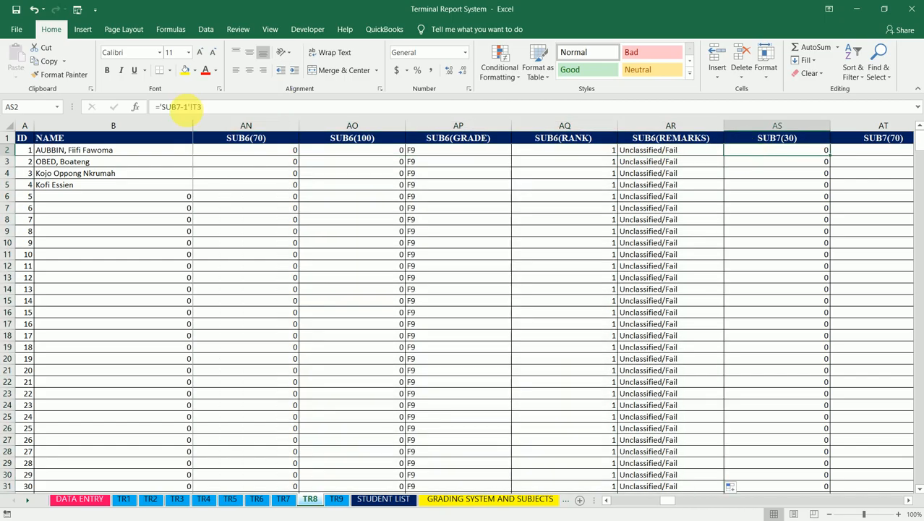
left_click(187, 107)
key("BackSpace")
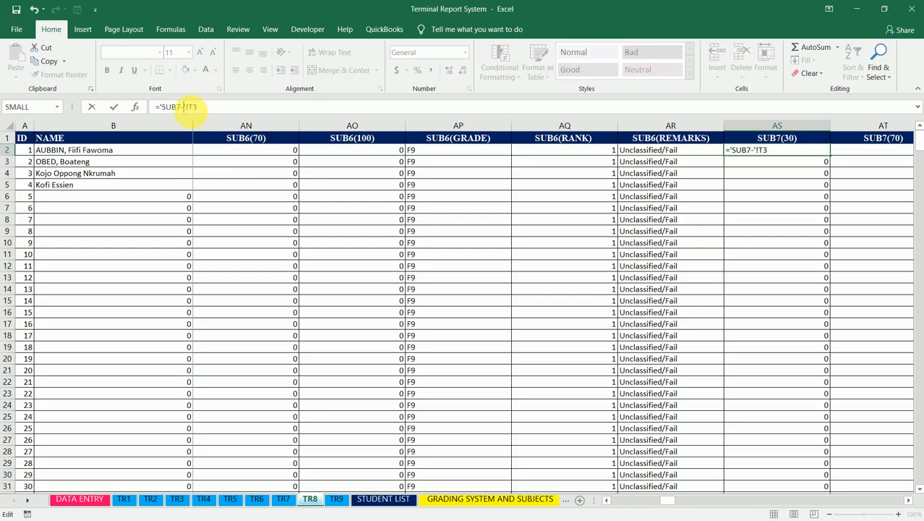
key("ctrl+Return")
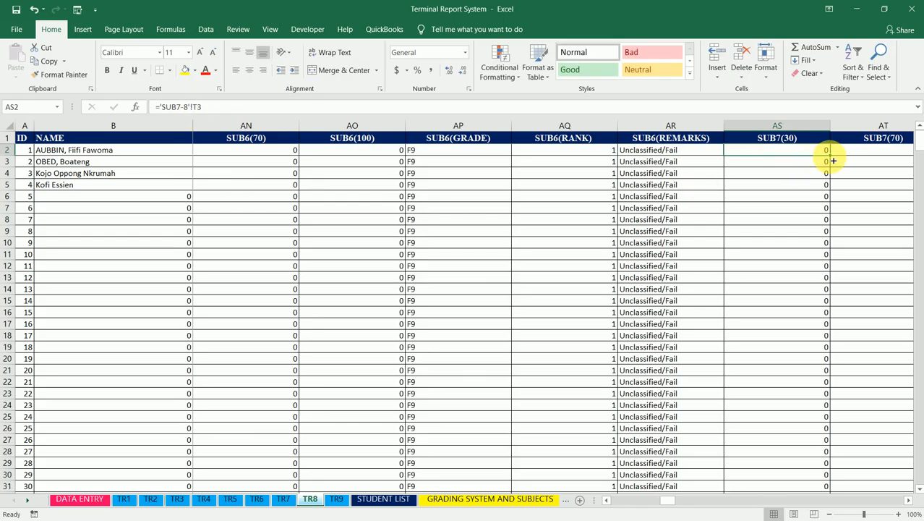
mouse_move(833, 161)
left_mouse_down()
mouse_move(918, 152)
mouse_move(489, 172)
mouse_move(223, 151)
mouse_move(275, 153)
left_mouse_up()
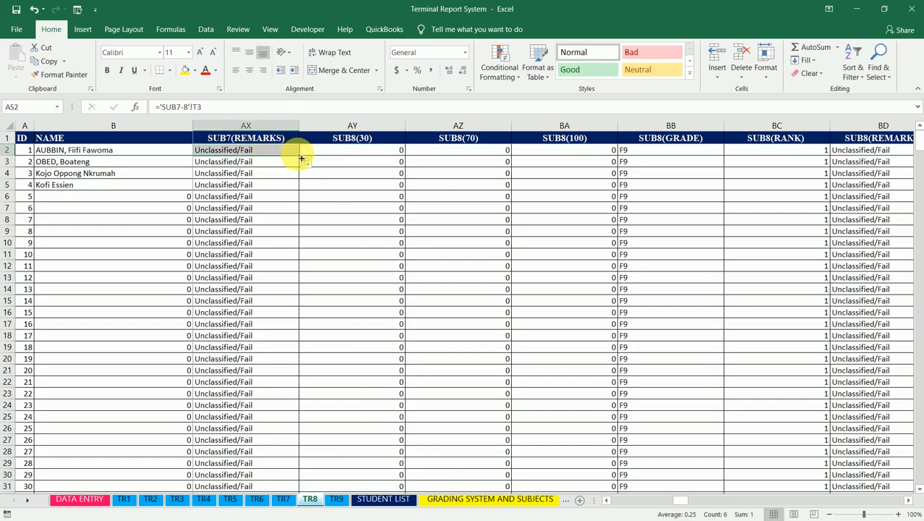
double_click(302, 159)
Change the SUB8(30) formula in AY2 to ='SUB8-8'!T3 and fill it across to BD2 and down all student rows.
left_click(365, 153)
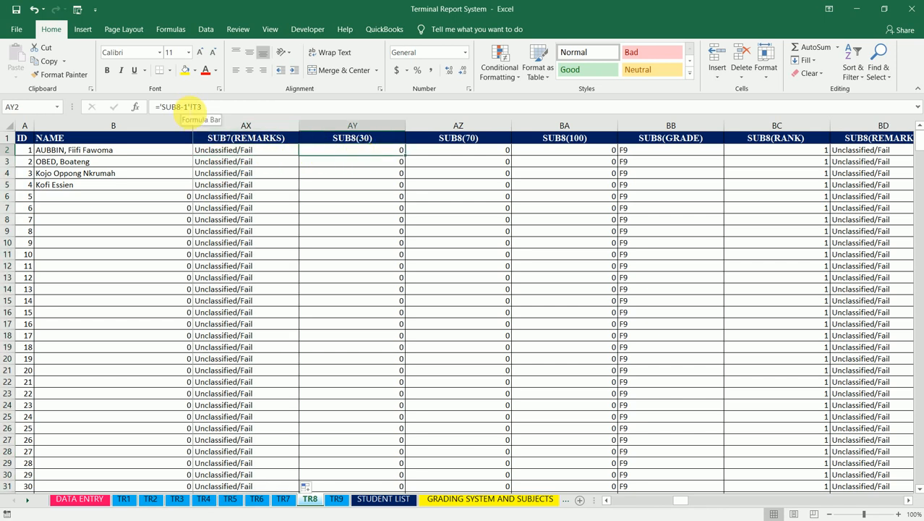
left_click(196, 107)
type("8")
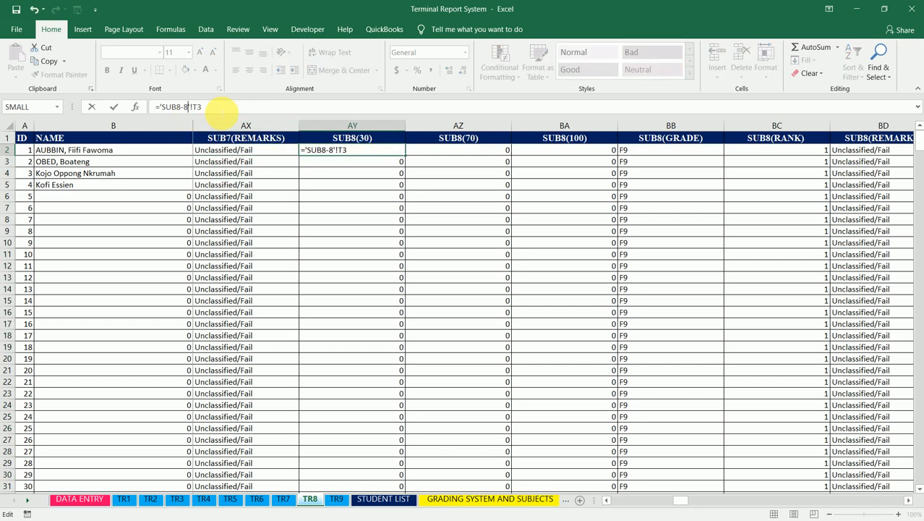
key("ctrl+Return")
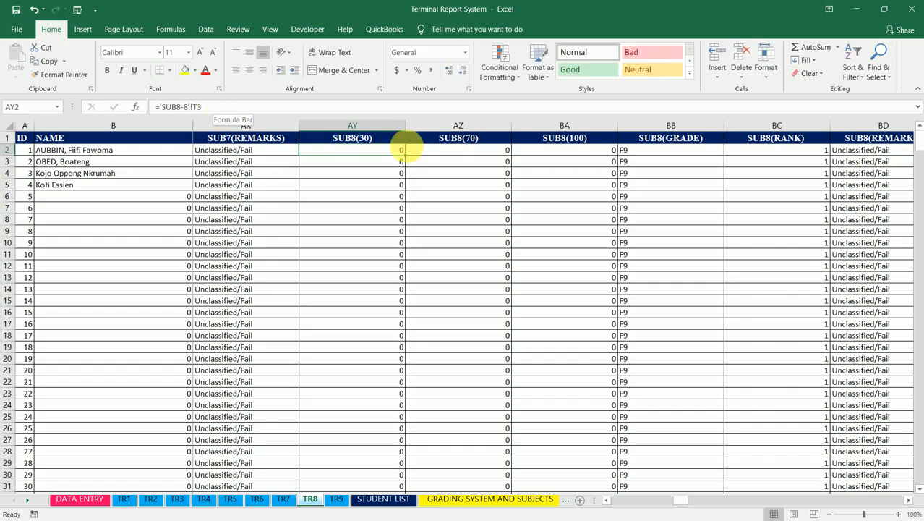
left_click_drag(409, 157, 515, 157)
double_click(515, 158)
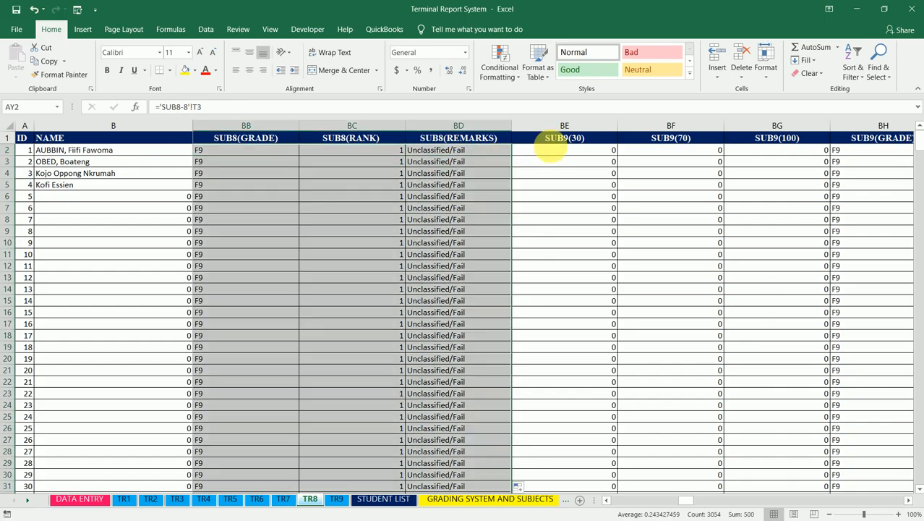
Change the SUB9(30) formula in BE2 to ='SUB9-8'!T3 and fill it across to BJ2 and down all student rows.
left_click(554, 150)
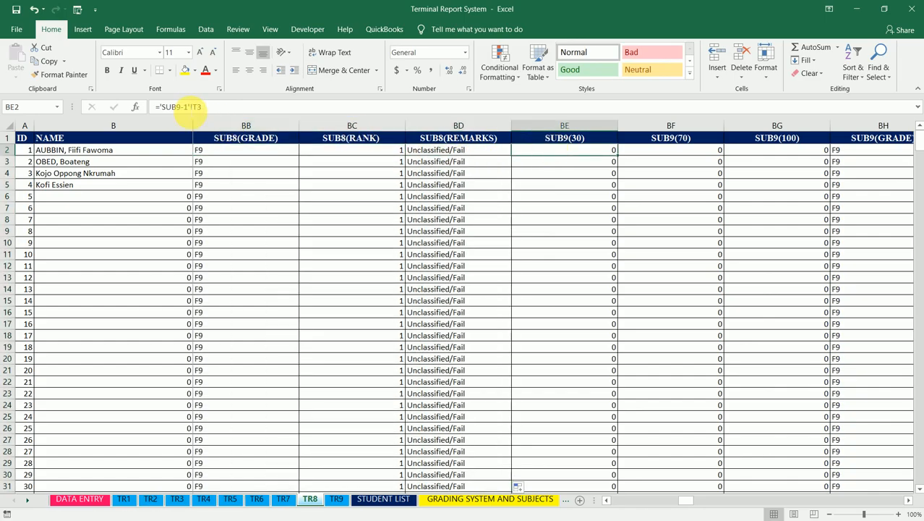
left_click(187, 107)
key("BackSpace")
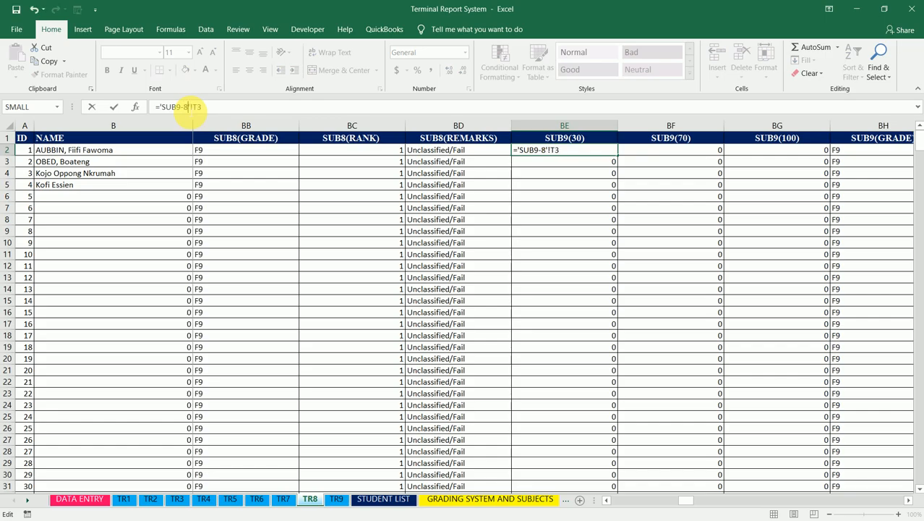
type("8")
key("Return")
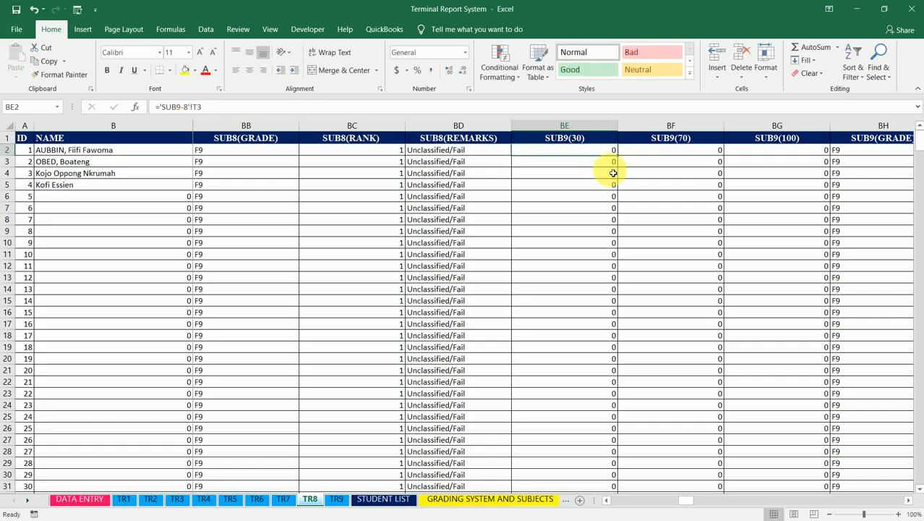
left_click_drag(622, 160, 595, 155)
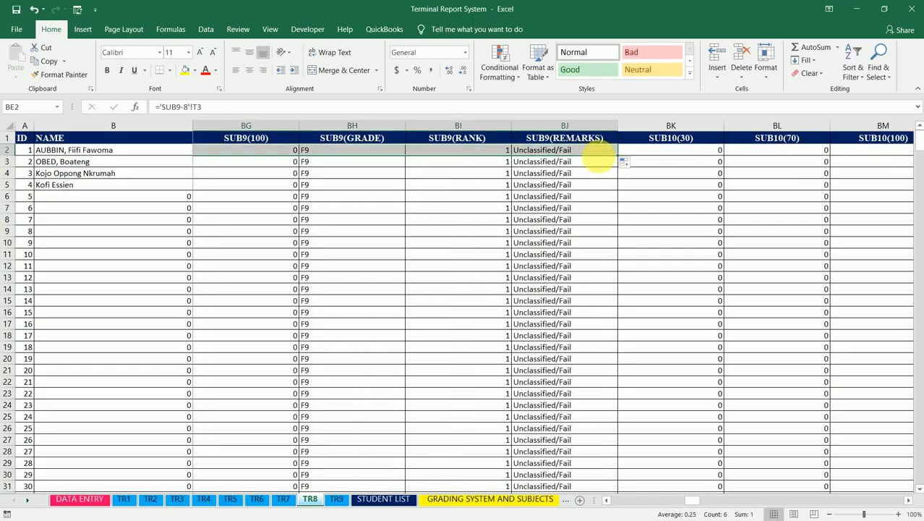
double_click(622, 157)
Change the SUB10(30) formula in BK2 to ='SUB10-8'!T3 and fill it across to BP2 and down all student rows.
left_click(662, 152)
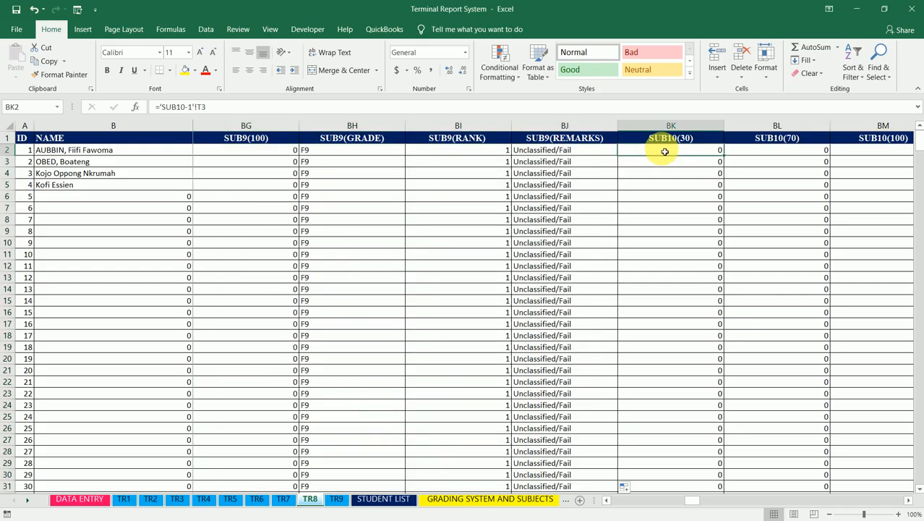
left_click(188, 107)
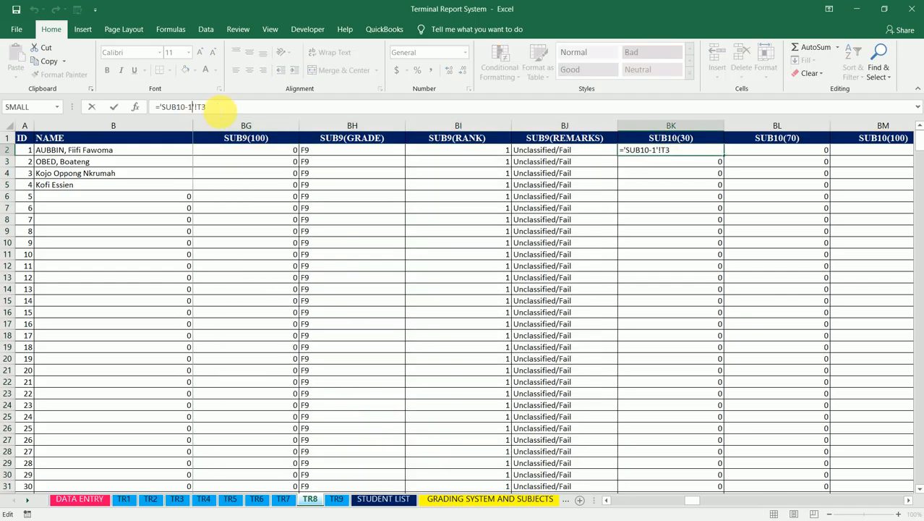
key("BackSpace")
type("8")
key("ctrl+Return")
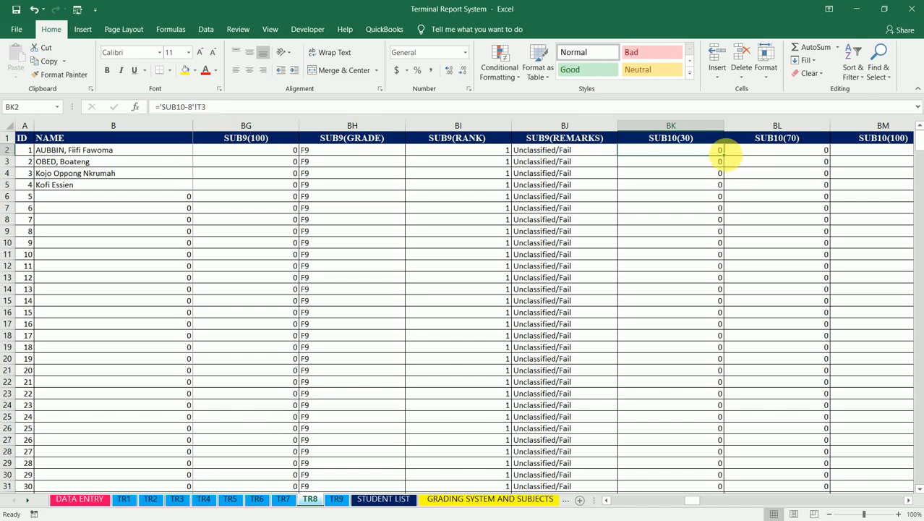
mouse_move(729, 159)
left_mouse_down()
mouse_move(916, 151)
mouse_move(654, 193)
mouse_move(732, 166)
mouse_move(917, 152)
mouse_move(572, 161)
mouse_move(712, 162)
left_mouse_up()
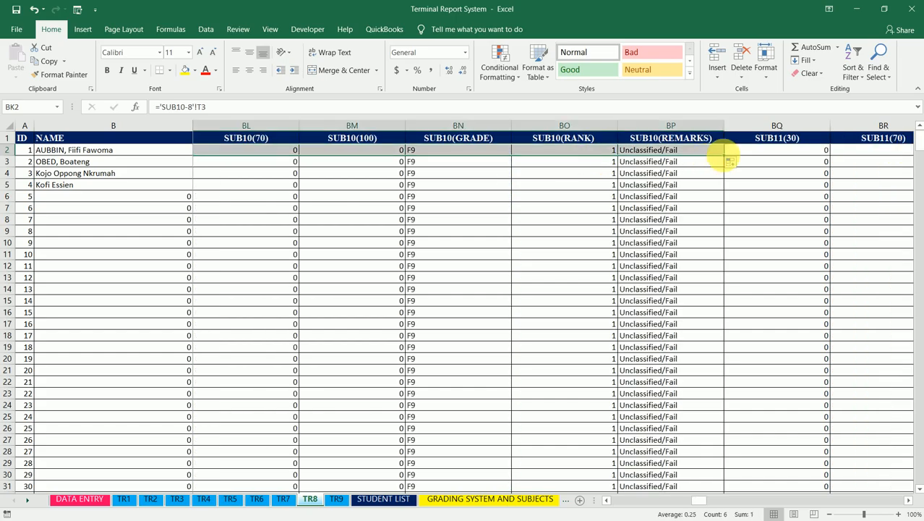
double_click(725, 156)
Change the SUB11(30) formula in BQ2 to ='SUB11-8'!T3 and fill it across to BV2 and down all student rows.
left_click(763, 151)
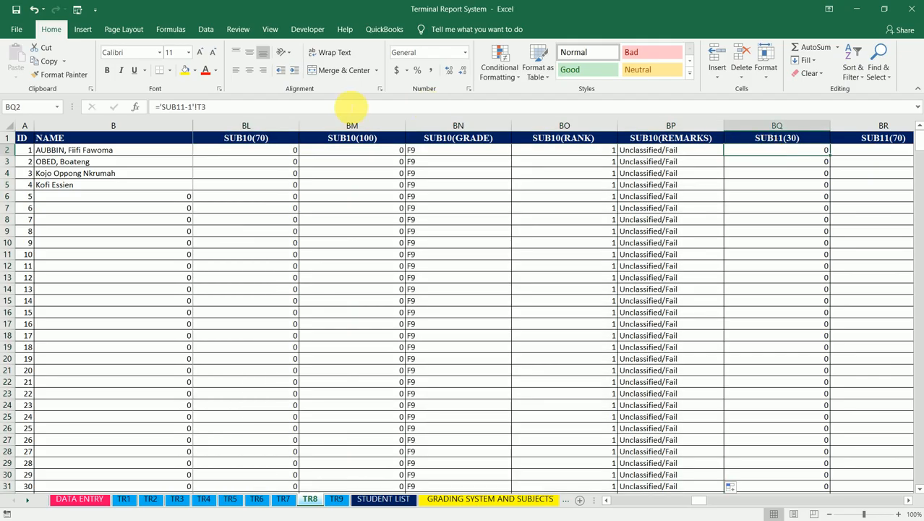
left_click(180, 107)
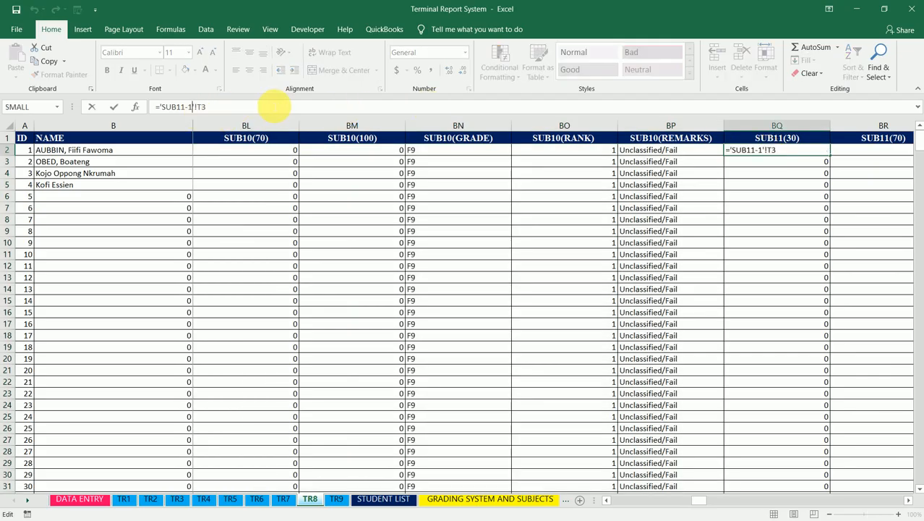
type("8")
key("ctrl+Return")
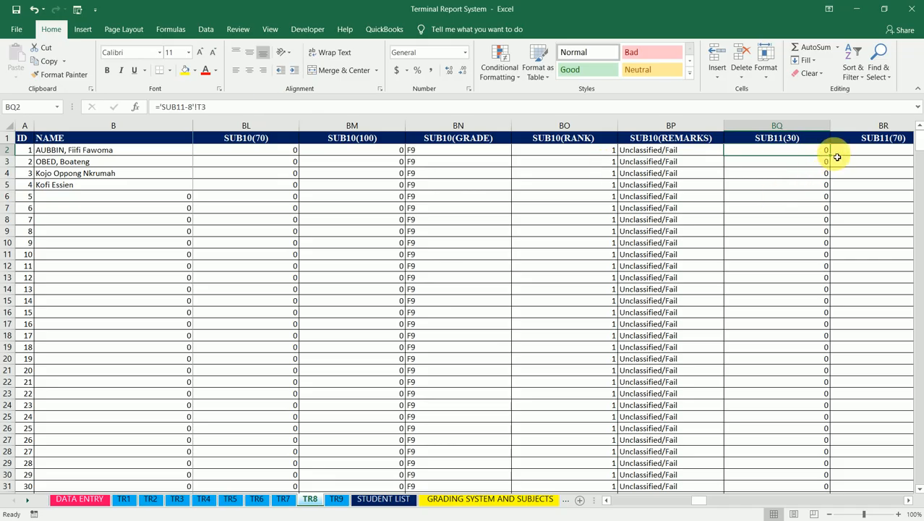
left_click_drag(834, 157, 720, 160)
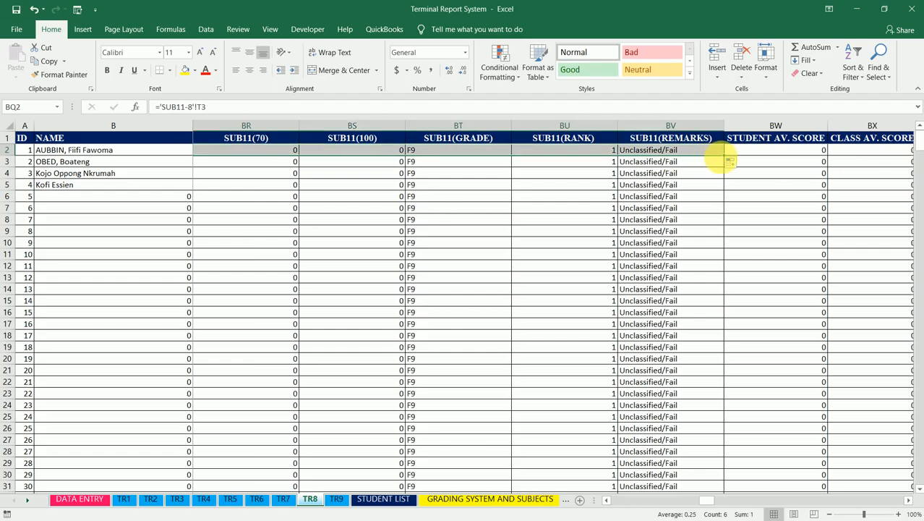
double_click(725, 160)
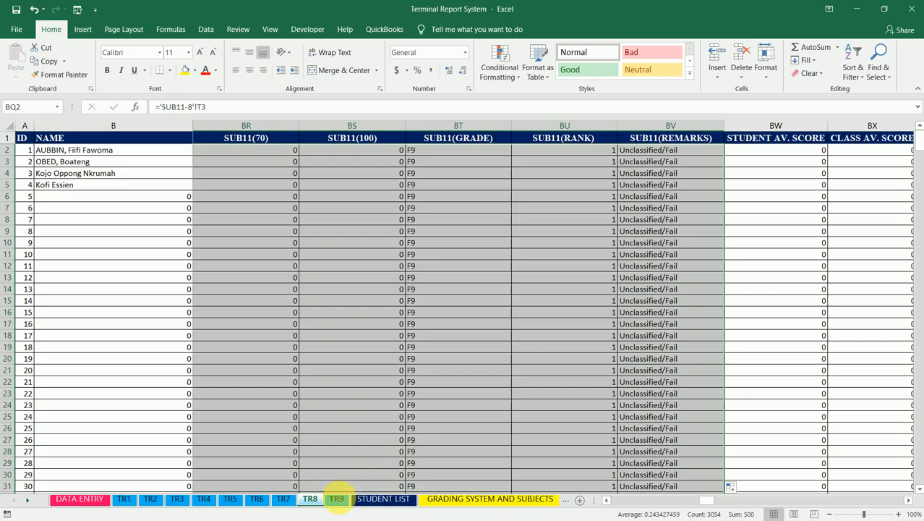
On the TR9 sheet, change the SUB1(30) formula in I2 to ='SUB1-9'!T3 and fill it across to N2 and down all student rows.
left_click(337, 499)
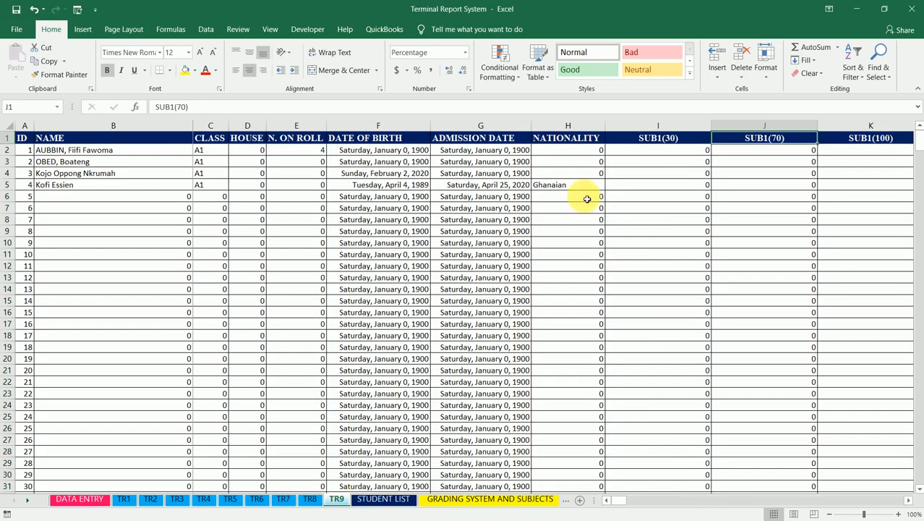
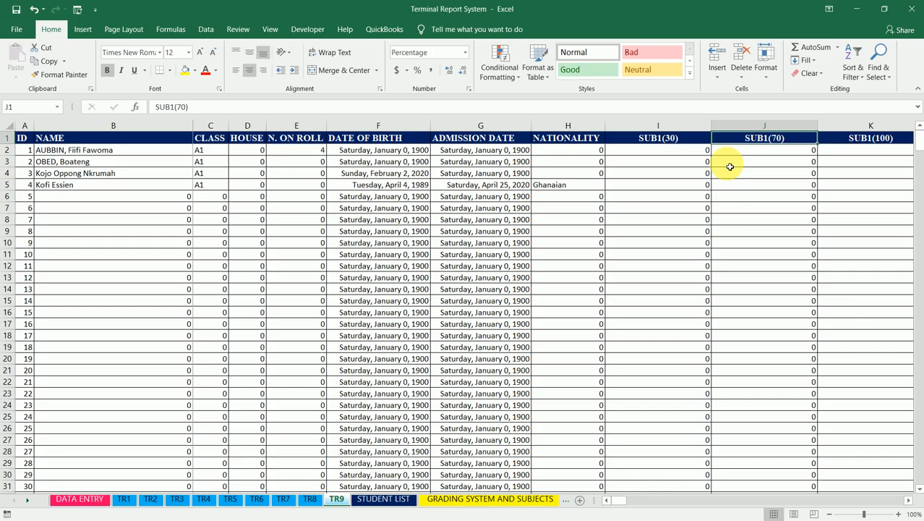
left_click(682, 152)
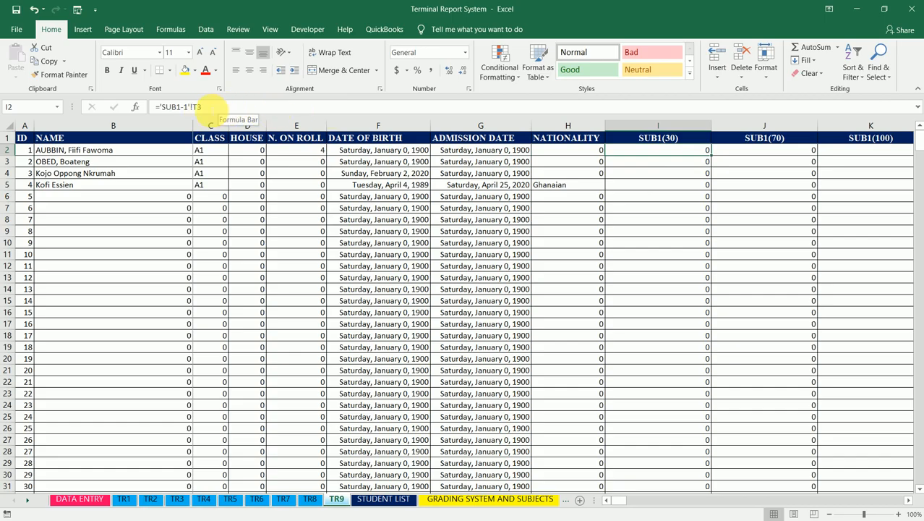
left_click(185, 107)
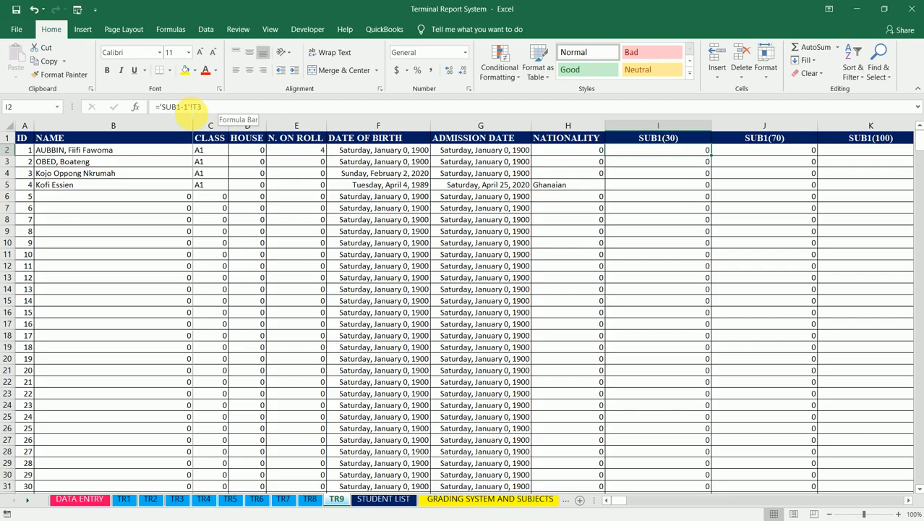
left_click(188, 107)
key("BackSpace")
type("9")
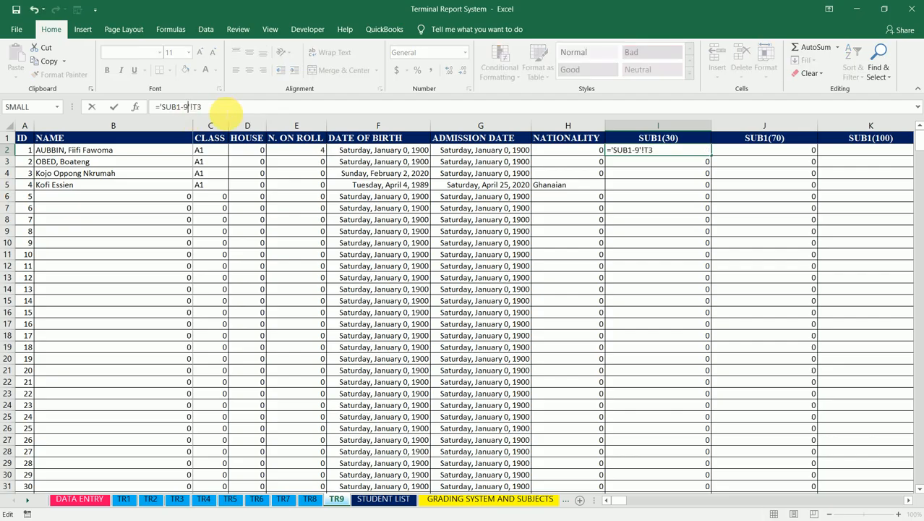
key("ctrl+Return")
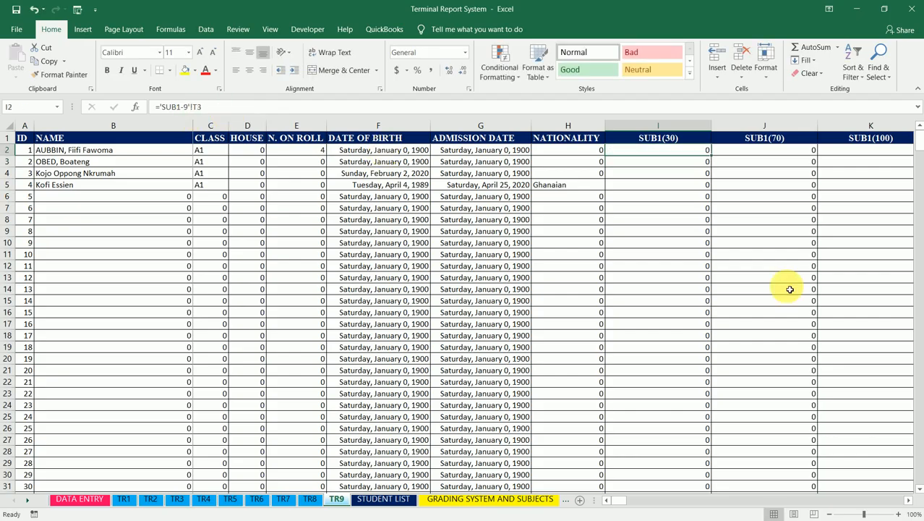
mouse_move(716, 159)
left_mouse_down()
mouse_move(902, 153)
mouse_move(766, 160)
mouse_move(862, 164)
mouse_move(900, 153)
mouse_move(723, 173)
mouse_move(694, 150)
mouse_move(724, 157)
left_mouse_up()
Change the SUB2(30) formula in O2 to ='SUB2-9'!T3 and fill it across to T2 and down all student rows.
left_click(779, 152)
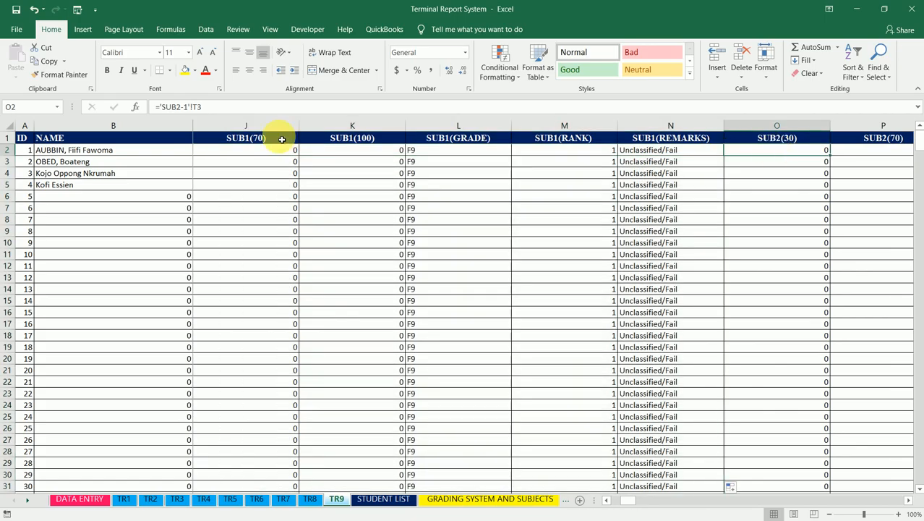
left_click(186, 107)
key("BackSpace")
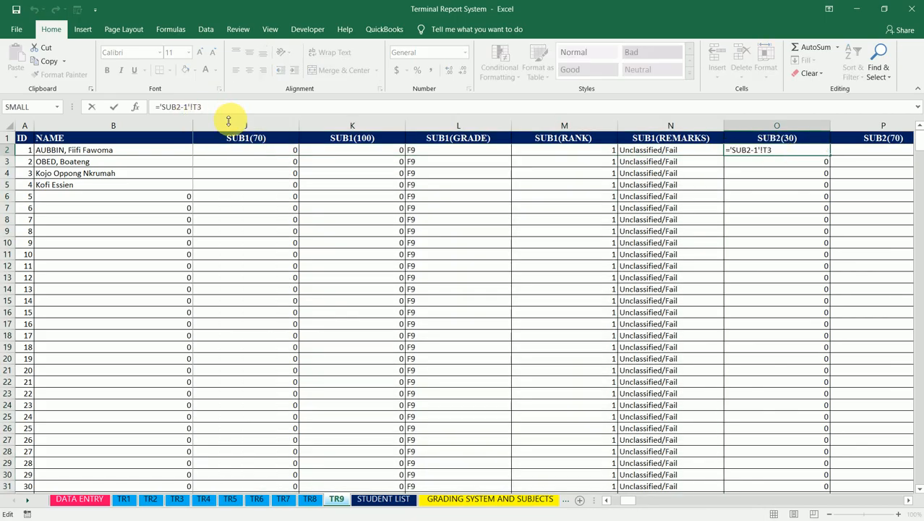
type("9")
key("Return")
key("Up")
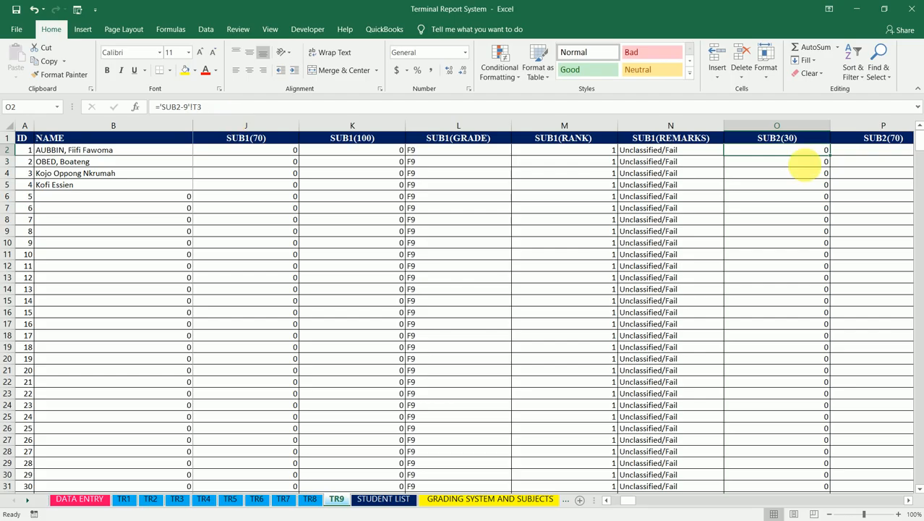
mouse_move(831, 156)
left_mouse_down()
mouse_move(917, 147)
mouse_move(698, 149)
mouse_move(907, 149)
mouse_move(696, 159)
mouse_move(829, 151)
left_mouse_up()
Change the SUB3(30) formula in U2 to ='SUB3-9'!T3 and fill it across to Z2 and down all student rows.
left_click(857, 152)
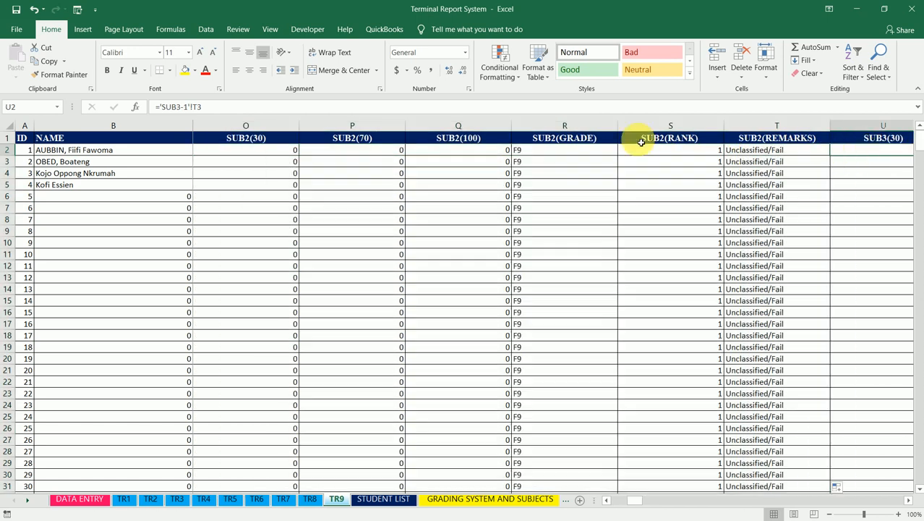
left_click(185, 108)
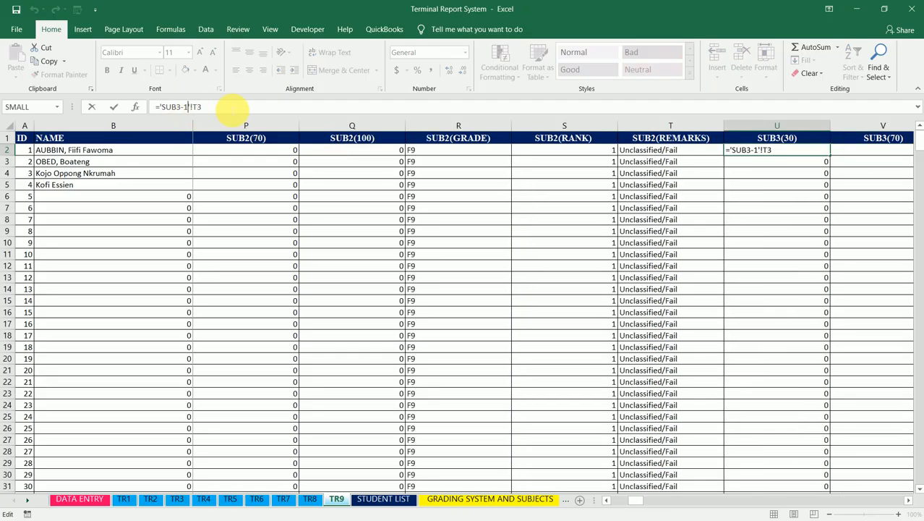
key("BackSpace")
type("9")
key("ctrl+Return")
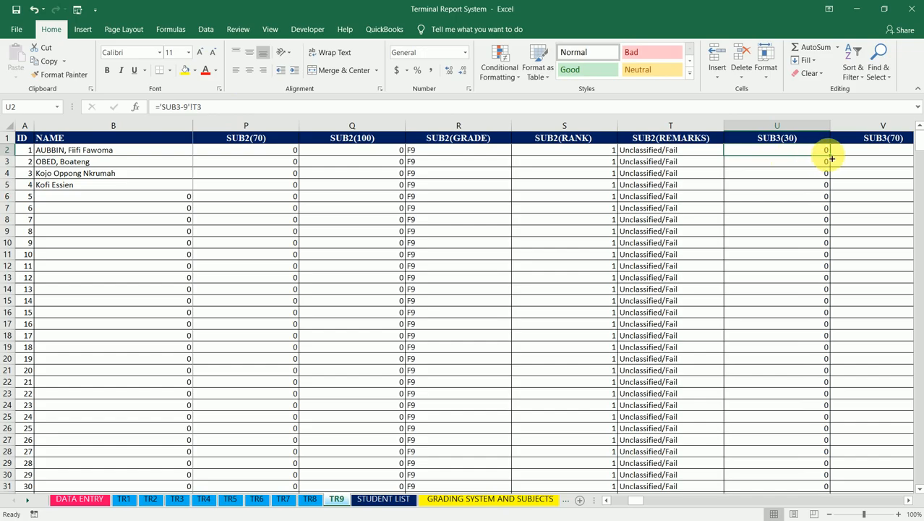
left_click_drag(833, 158, 489, 156)
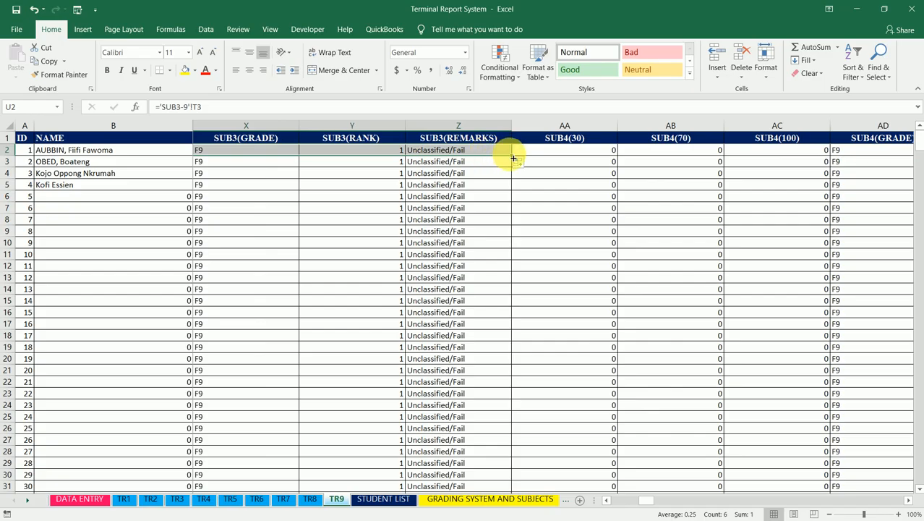
double_click(512, 156)
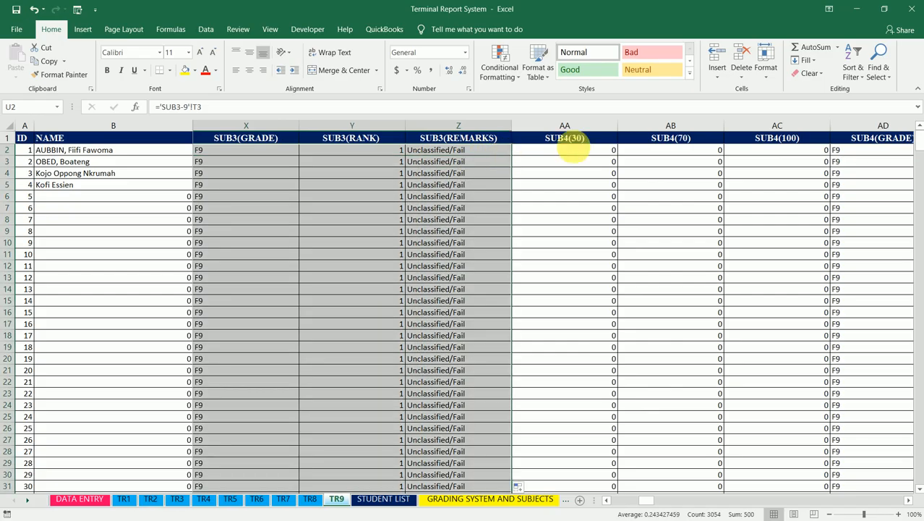
Change the SUB4(30) formula in AA2 to ='SUB4-9'!T3 and fill it across to AF2 and down all student rows.
left_click(573, 149)
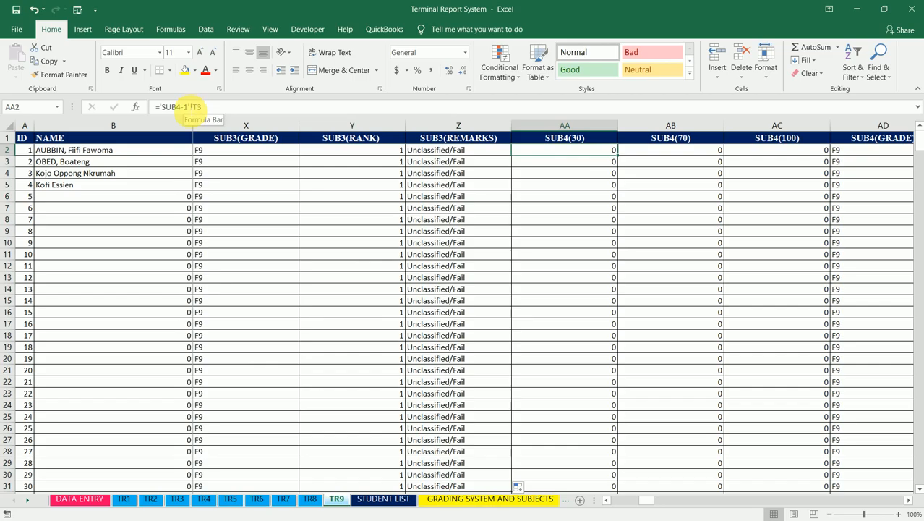
left_click(190, 107)
key("BackSpace")
type("9")
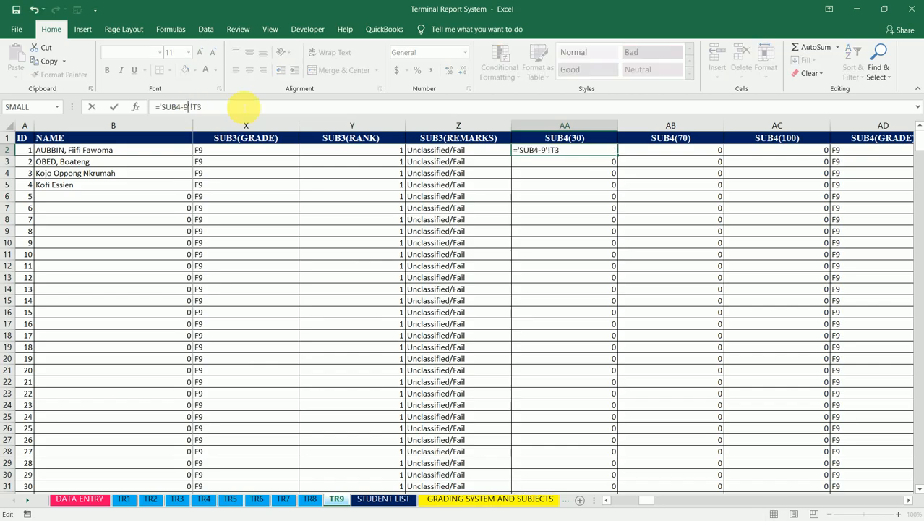
key("ctrl+Return")
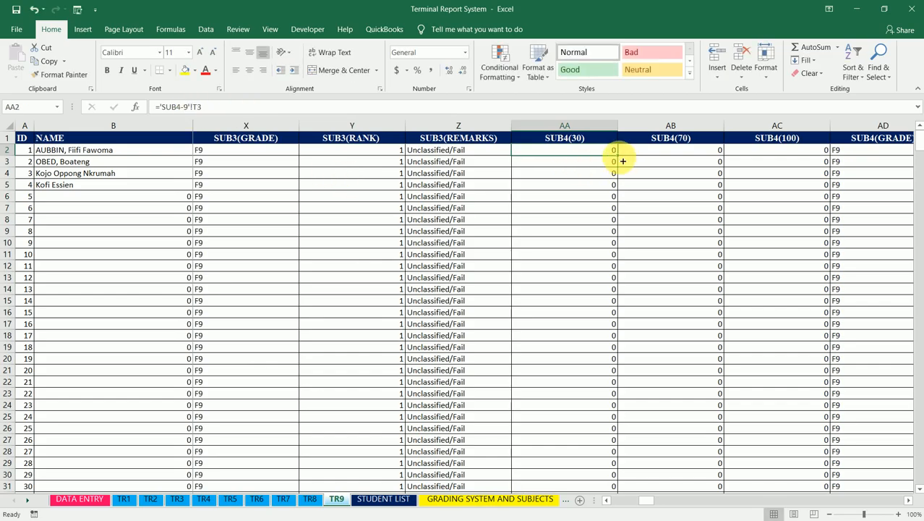
mouse_move(622, 160)
left_mouse_down()
mouse_move(910, 155)
mouse_move(629, 167)
mouse_move(620, 160)
left_mouse_up()
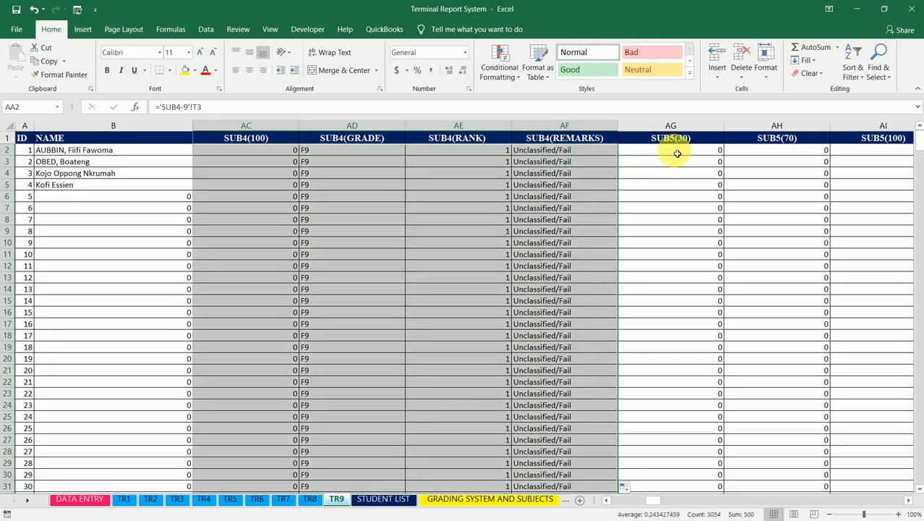
Change the SUB5(30) formula in AG2 to ='SUB5-9'!T3 and fill it across to AL2 and down all student rows.
left_click(677, 151)
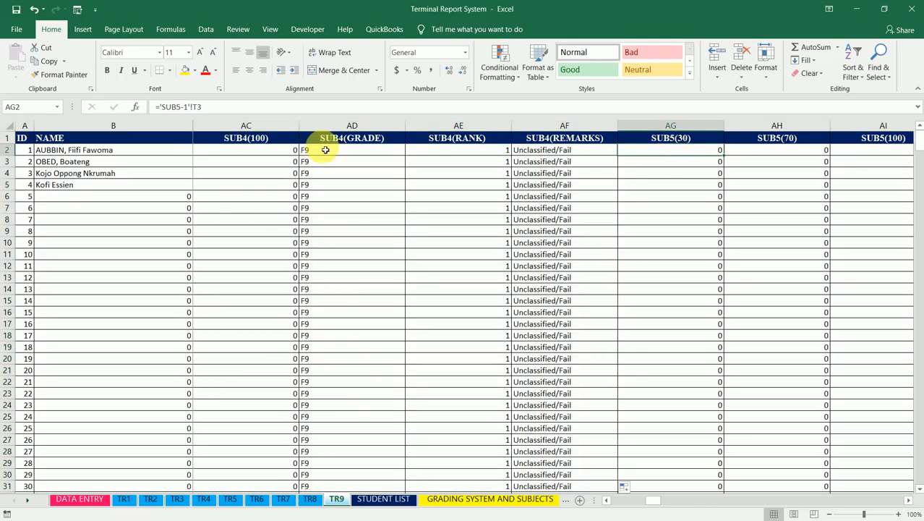
left_click(187, 106)
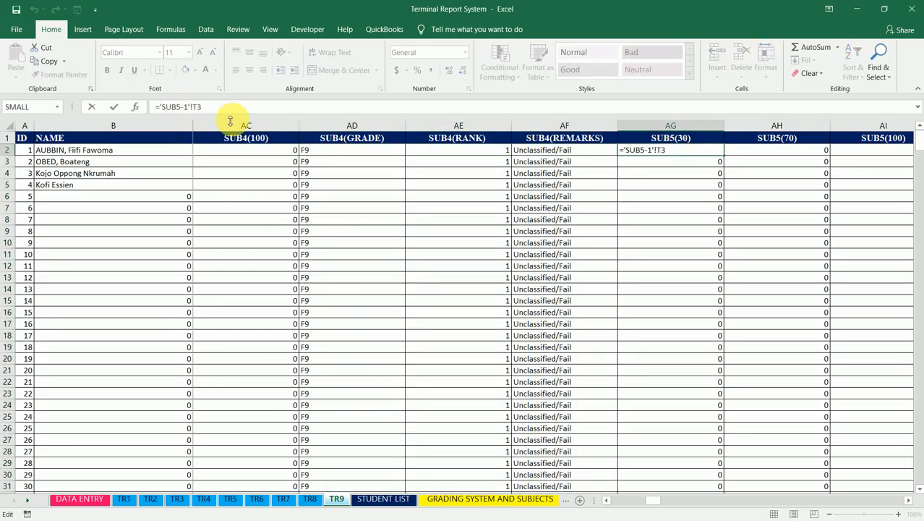
key("BackSpace")
type("9")
key("ctrl+Return")
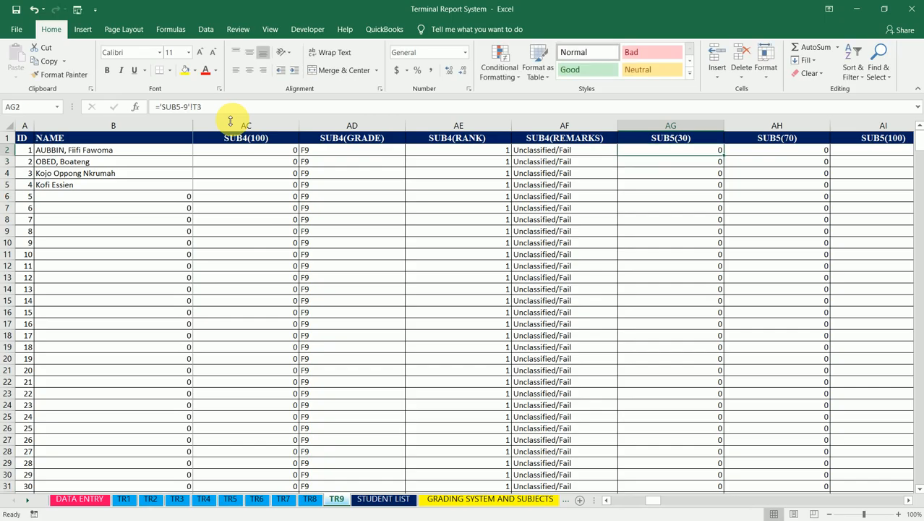
mouse_move(729, 161)
left_mouse_down()
mouse_move(908, 160)
mouse_move(678, 165)
mouse_move(712, 151)
mouse_move(905, 155)
mouse_move(696, 178)
mouse_move(489, 149)
mouse_move(514, 157)
left_mouse_up()
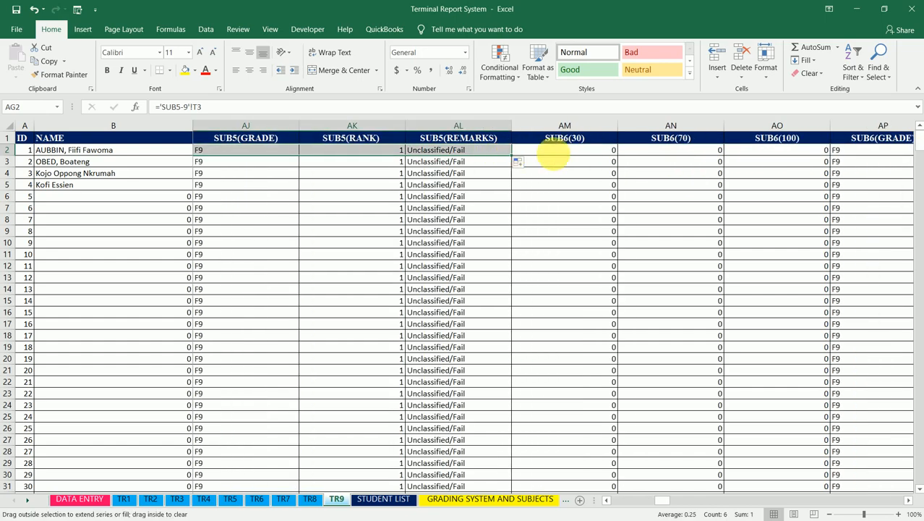
Change the SUB6(30) formula in AM2 to ='SUB6-9'!T3 and fill it across to AR2 and down all student rows.
left_click(561, 149)
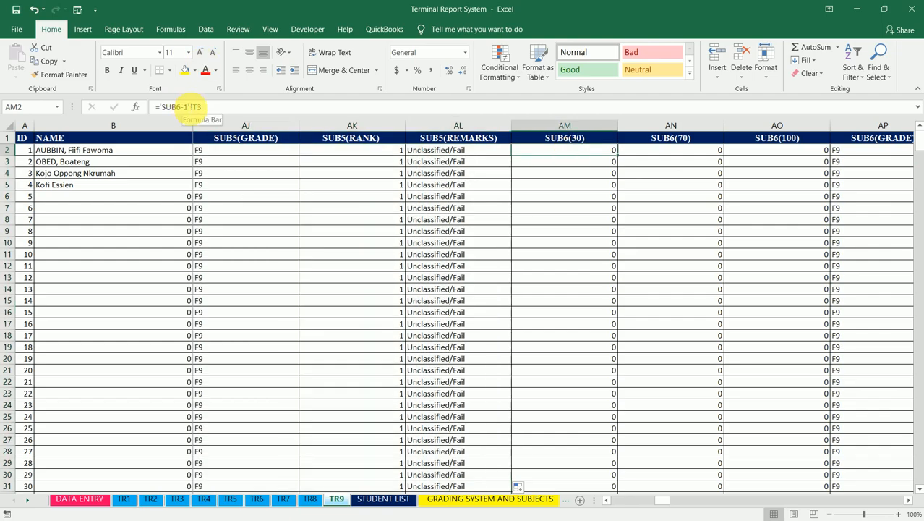
left_click(185, 106)
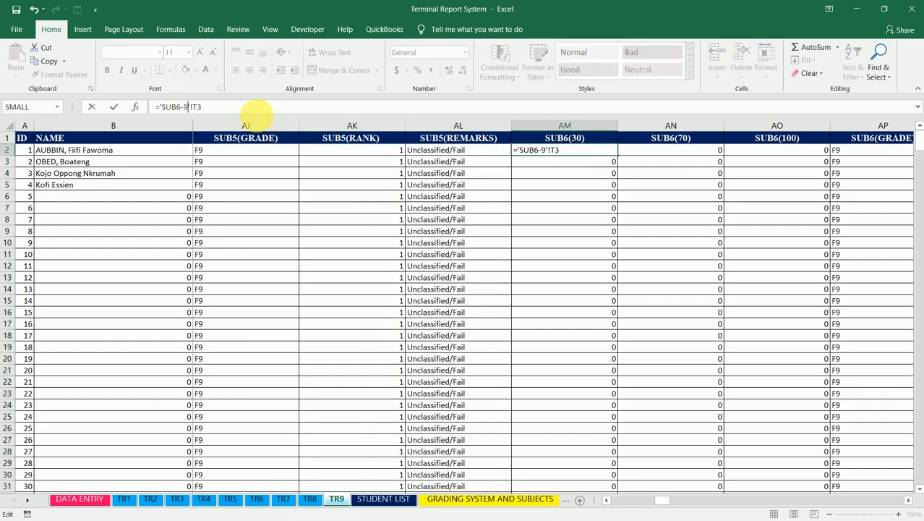
key("Return")
left_click(609, 150)
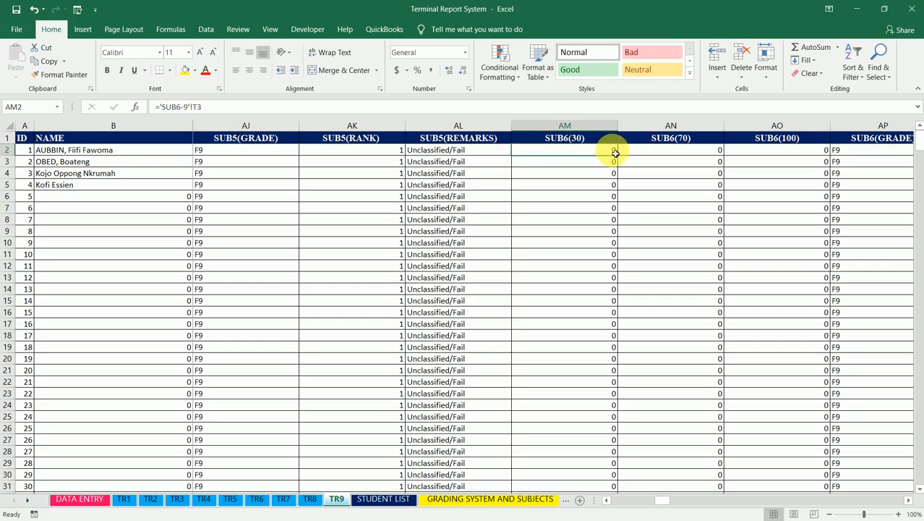
left_click_drag(616, 155, 512, 158)
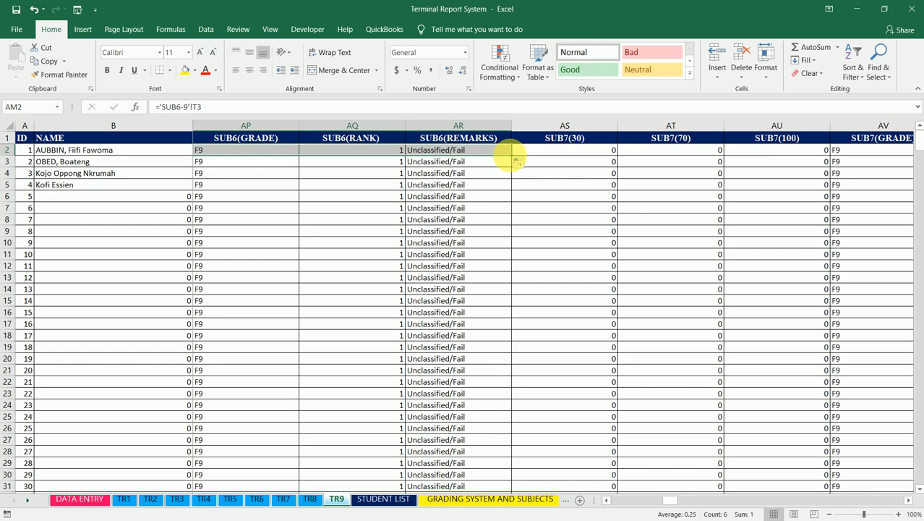
double_click(512, 157)
Change the SUB7(30) formula in AS2 to ='SUB7-9'!T3 and fill it across to AX2 and down all student rows.
left_click(568, 151)
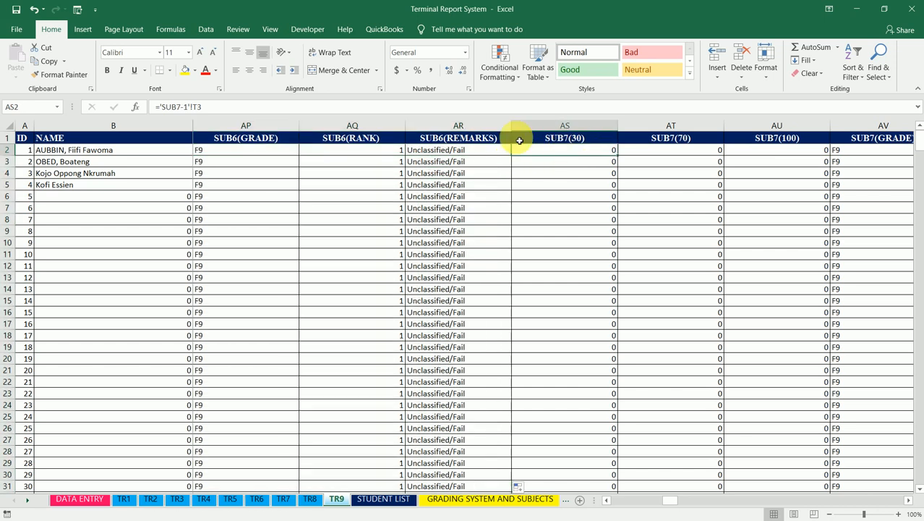
left_click(184, 107)
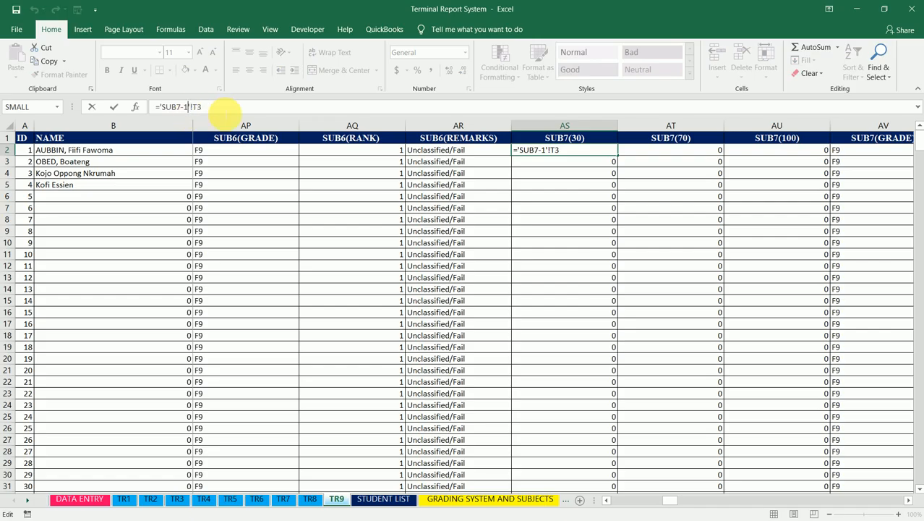
key("BackSpace")
type("9")
key("Return")
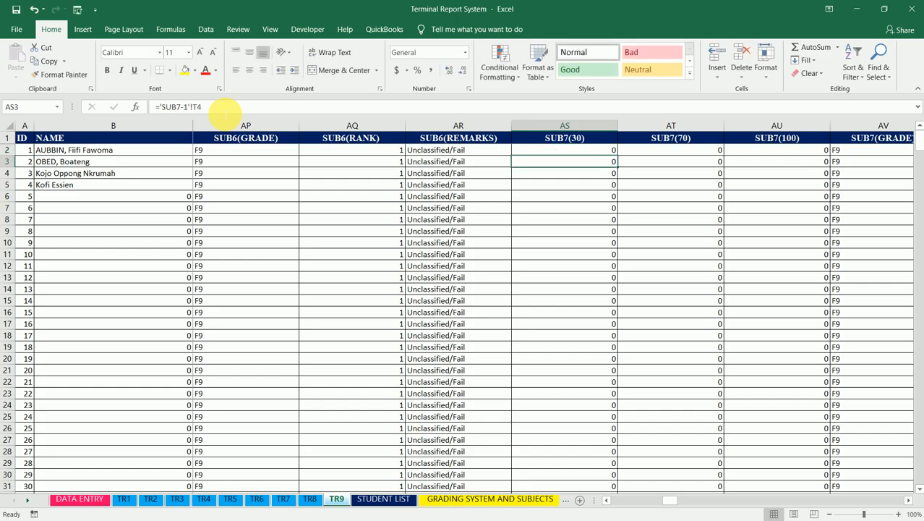
left_click(598, 152)
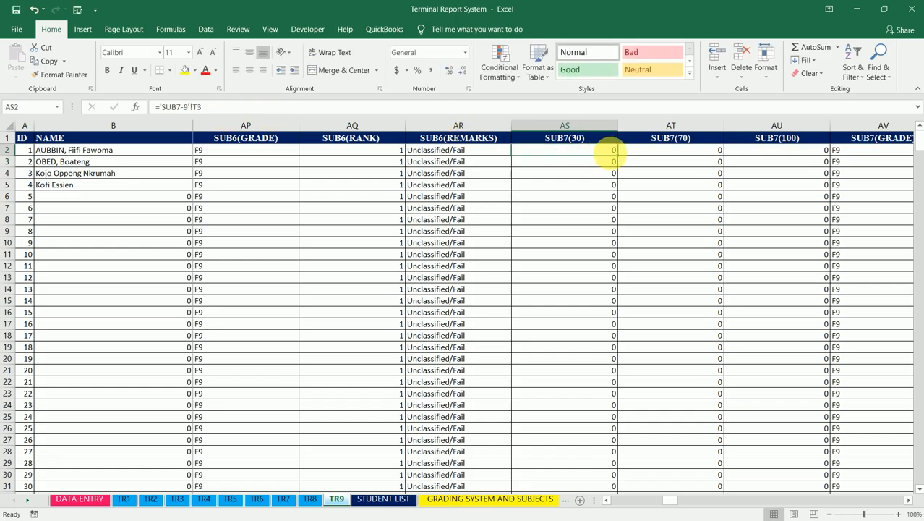
left_click_drag(617, 155, 827, 155)
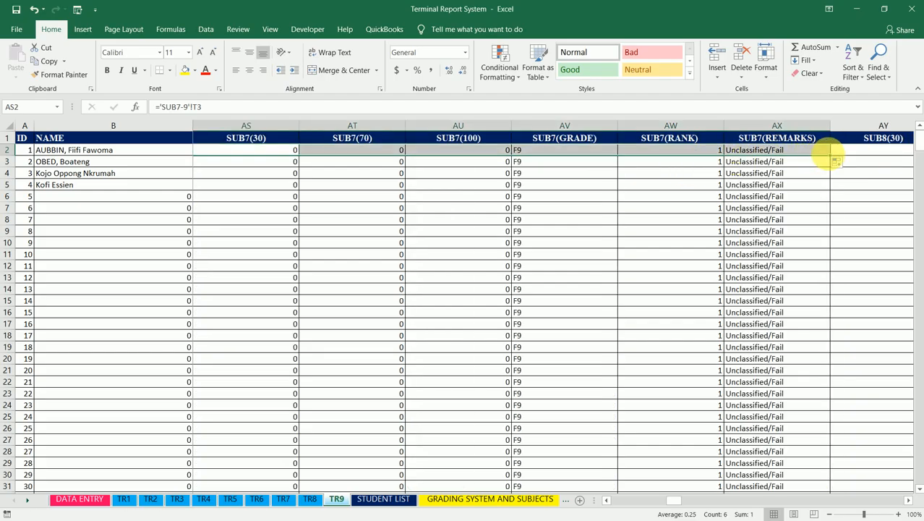
double_click(833, 157)
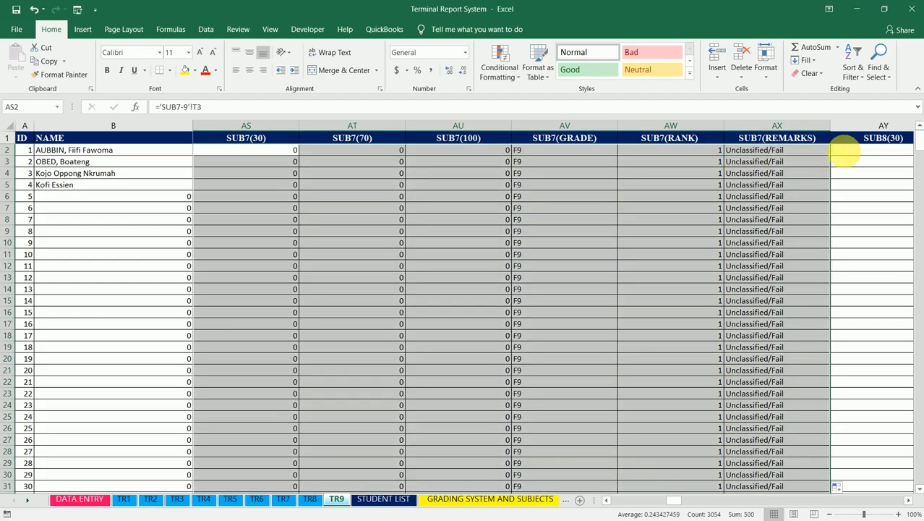
Change the SUB8(30) formula in AY2 to ='SUB8-9'!T3 and fill it across to BD2 and down all student rows.
left_click(855, 150)
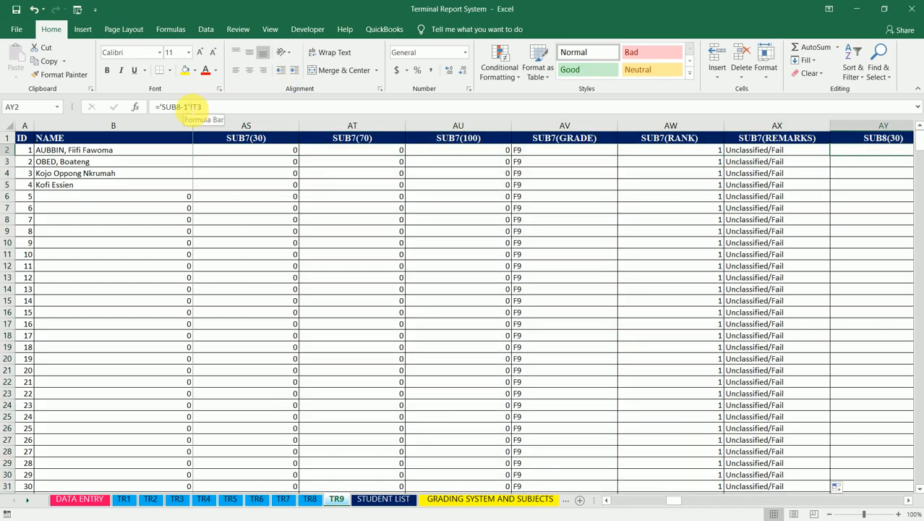
left_click(189, 107)
key("BackSpace")
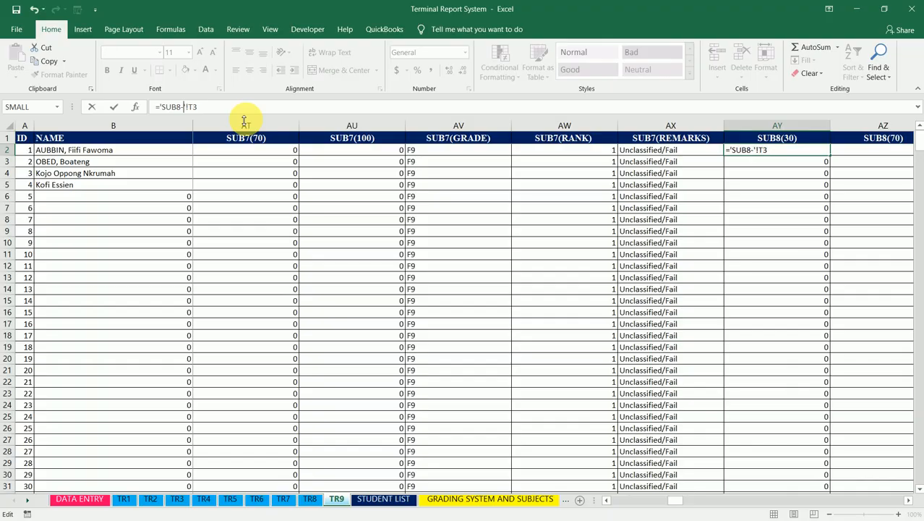
type("9")
key("ctrl+Return")
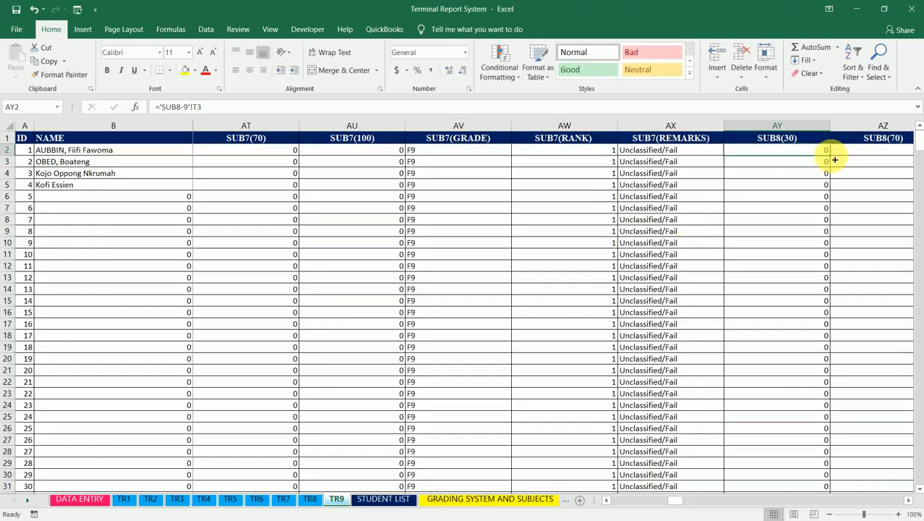
left_click_drag(835, 160, 404, 158)
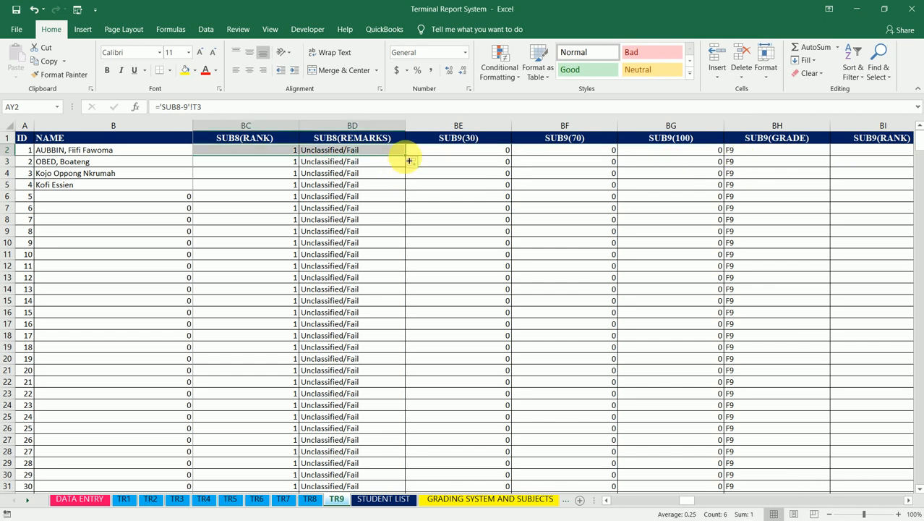
double_click(405, 155)
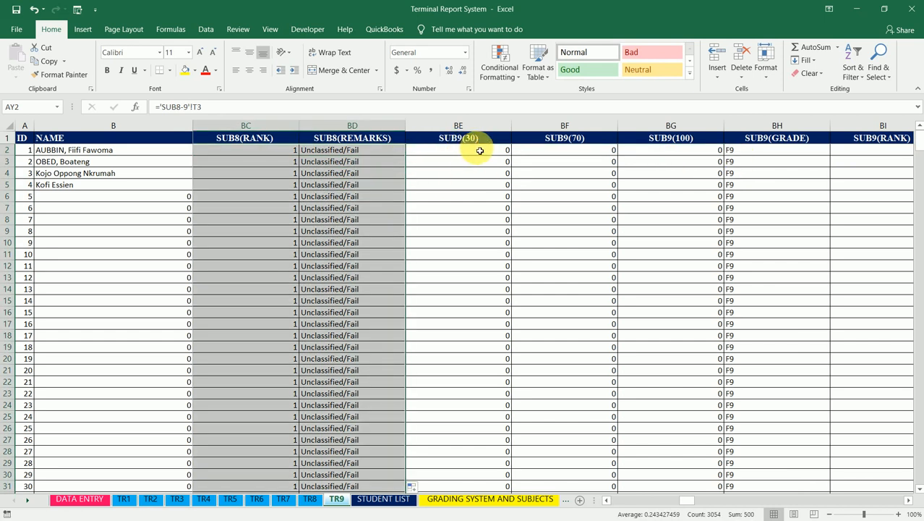
Change the SUB9(30) formula in BE2 to ='SUB9-9'!T3 and fill it across to BJ2 and down all student rows.
left_click(470, 151)
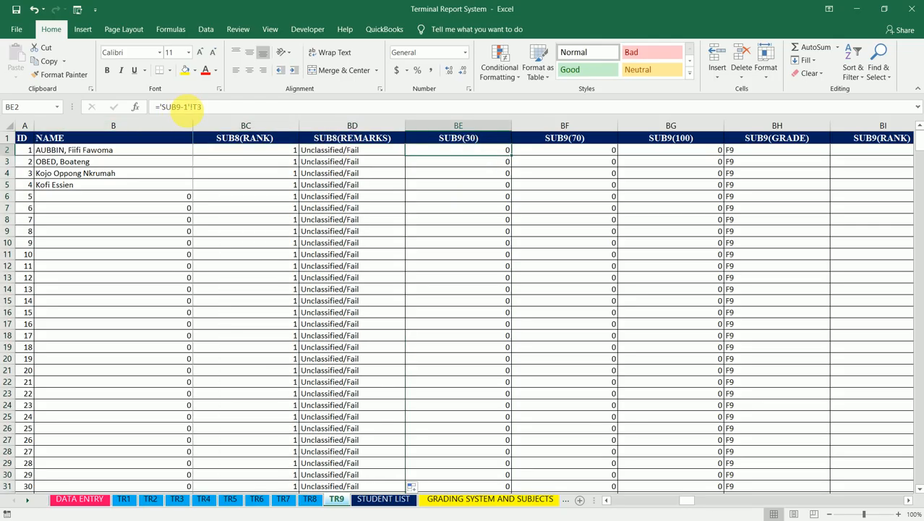
left_click(187, 107)
key("BackSpace")
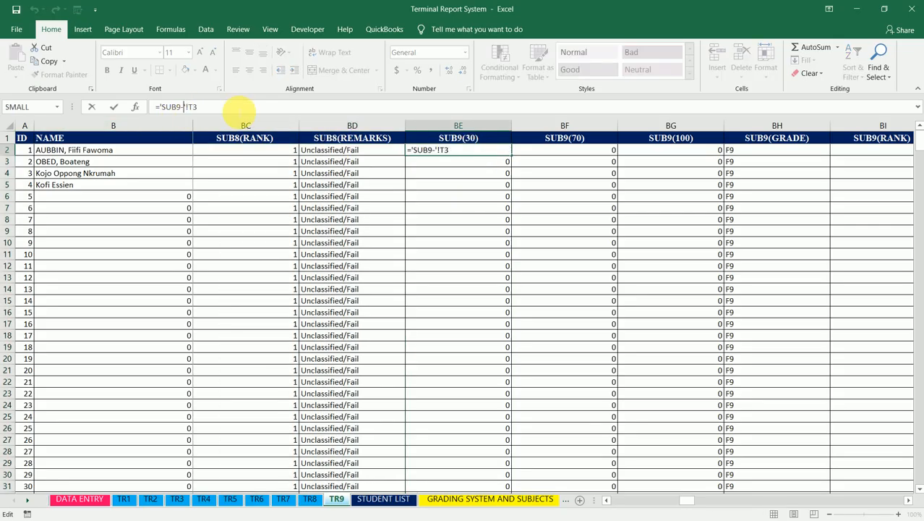
type("9")
key("Return")
key("Up")
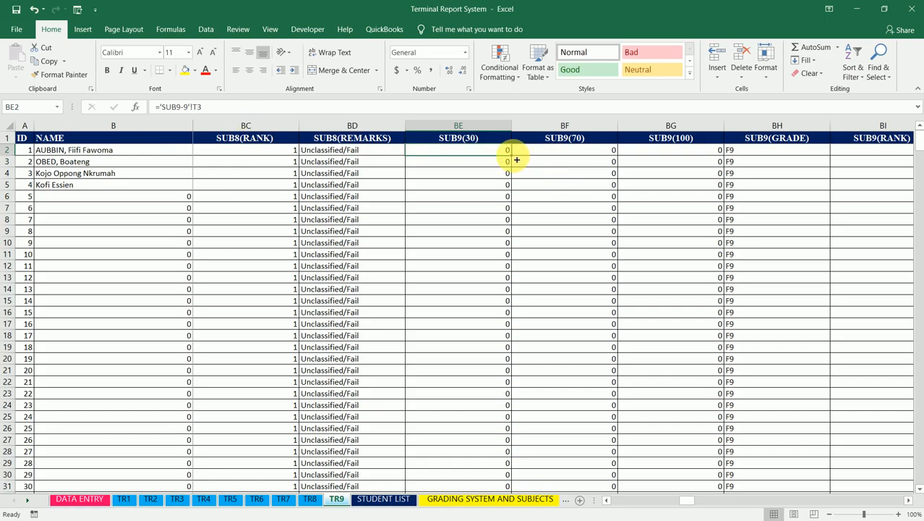
left_click_drag(517, 159, 603, 153)
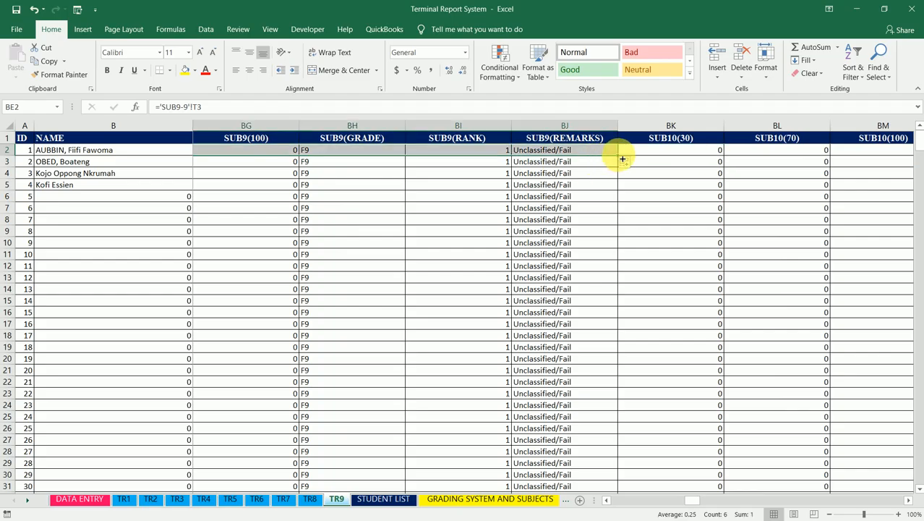
double_click(622, 160)
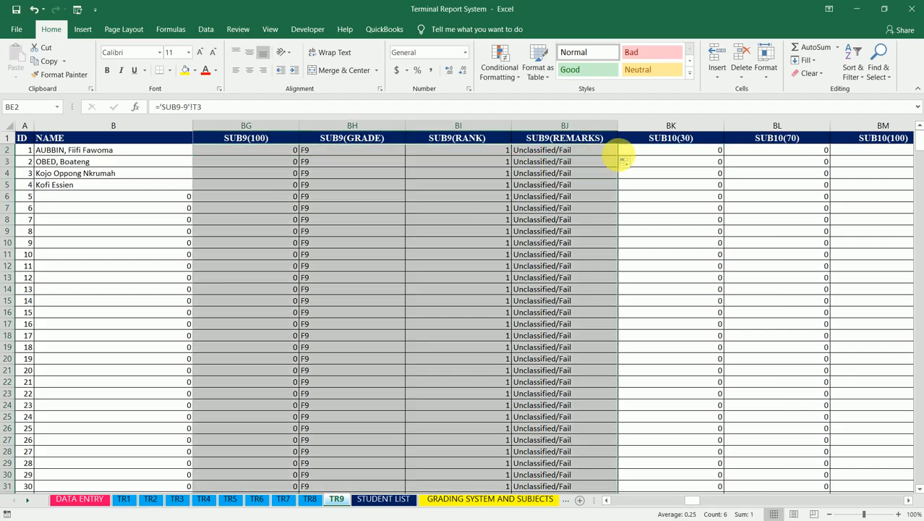
Change the SUB10(30) formula in BK2 to ='SUB10-9'!T3 and fill it across to BP2 and down all student rows.
left_click(687, 152)
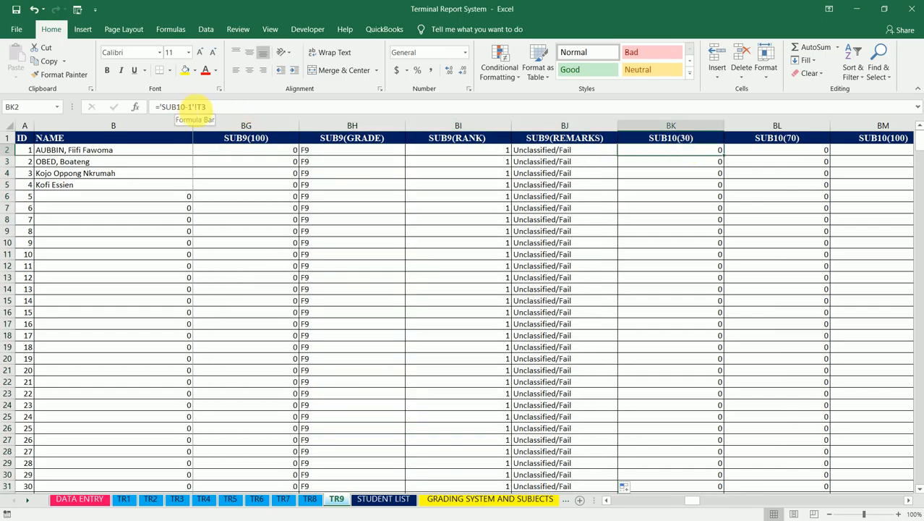
left_click(184, 106)
key("BackSpace")
type("9")
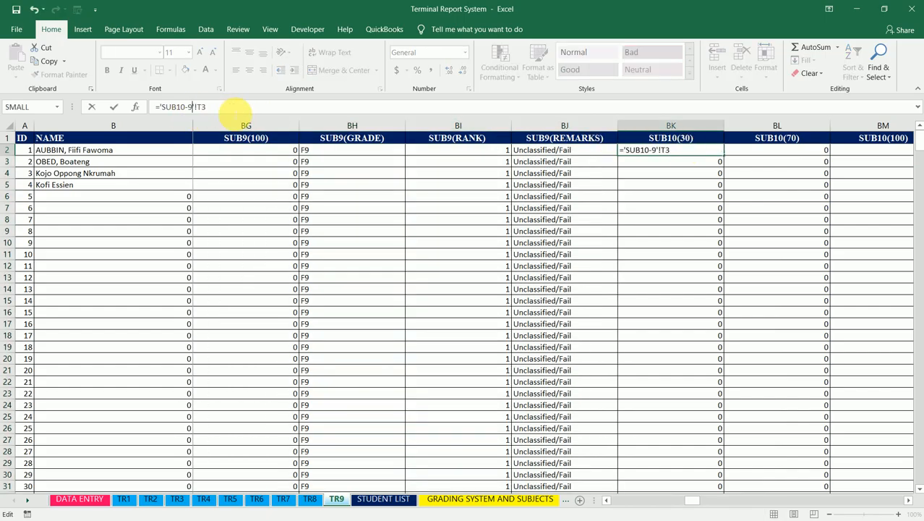
key("ctrl+Return")
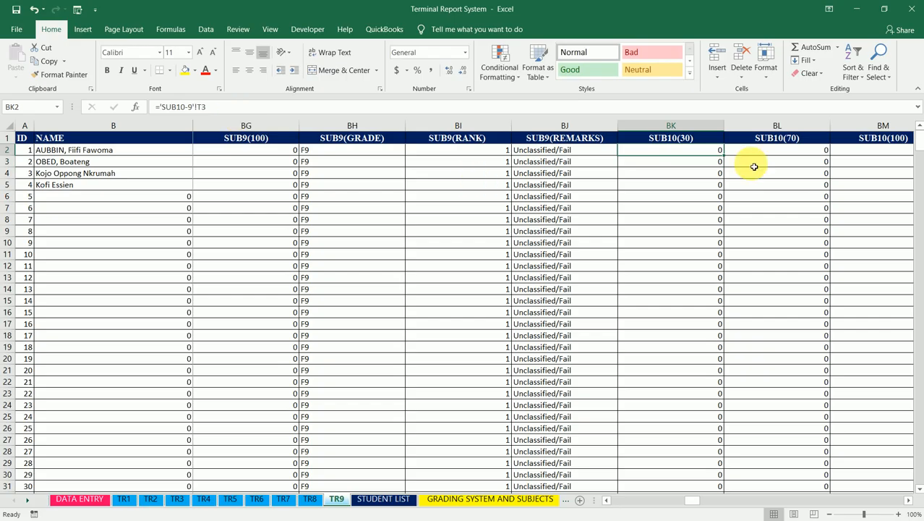
mouse_move(727, 161)
left_mouse_down()
mouse_move(910, 157)
mouse_move(726, 186)
mouse_move(917, 164)
mouse_move(706, 163)
mouse_move(790, 142)
mouse_move(706, 153)
mouse_move(723, 154)
left_mouse_up()
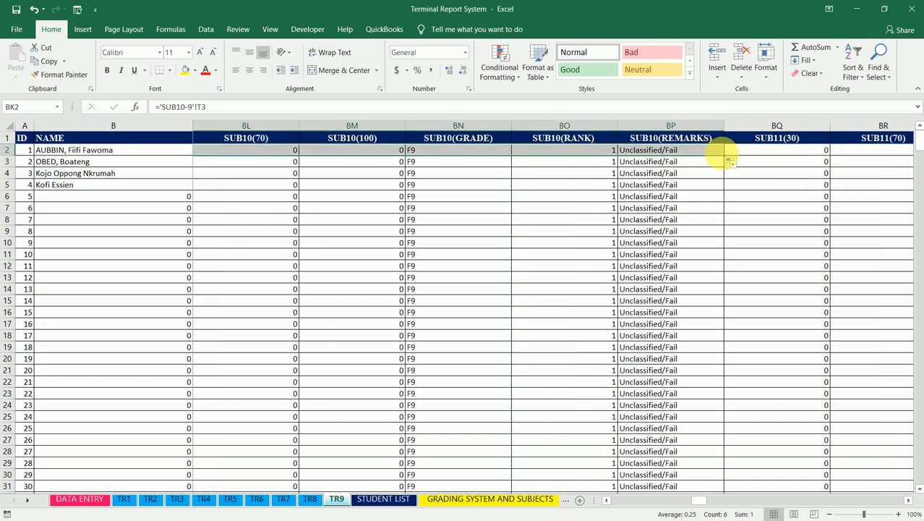
double_click(725, 155)
Change the SUB11(30) formula in BQ2 to ='SUB11-9'!T3 and fill it across to BV2 and down all student rows.
left_click(781, 150)
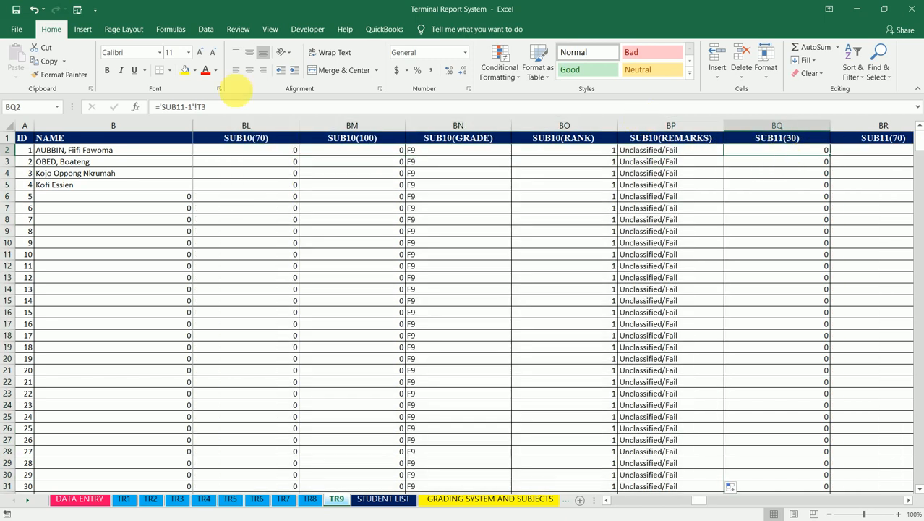
left_click(190, 107)
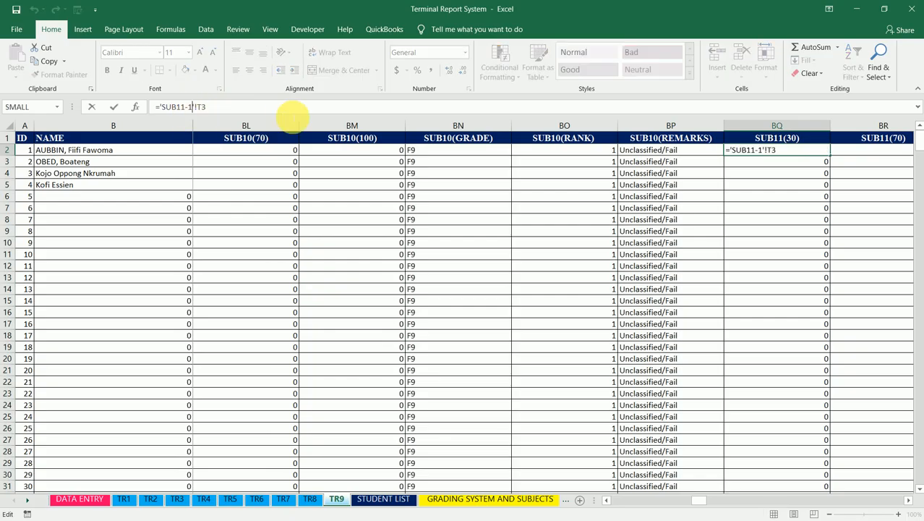
key("BackSpace")
type("9")
key("ctrl+Return")
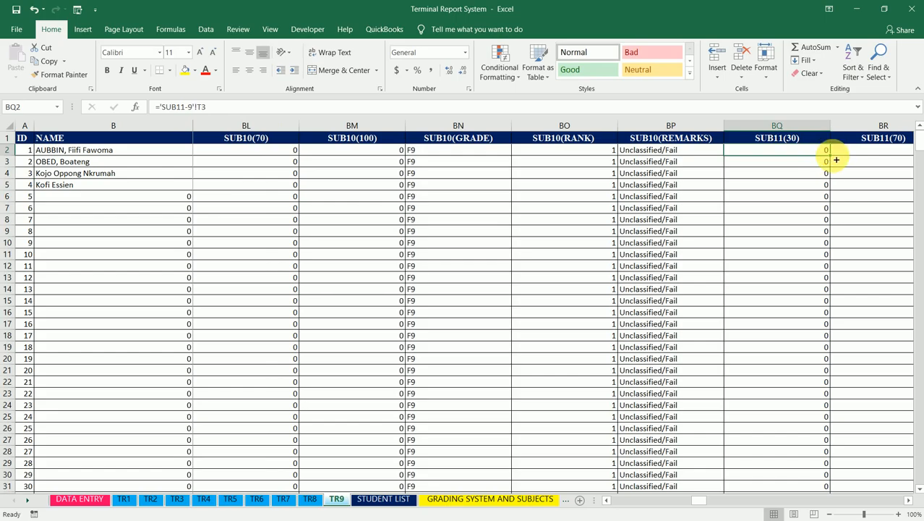
mouse_move(834, 160)
left_mouse_down()
mouse_move(902, 155)
mouse_move(745, 161)
mouse_move(842, 166)
mouse_move(918, 151)
mouse_move(615, 174)
mouse_move(619, 162)
left_mouse_up()
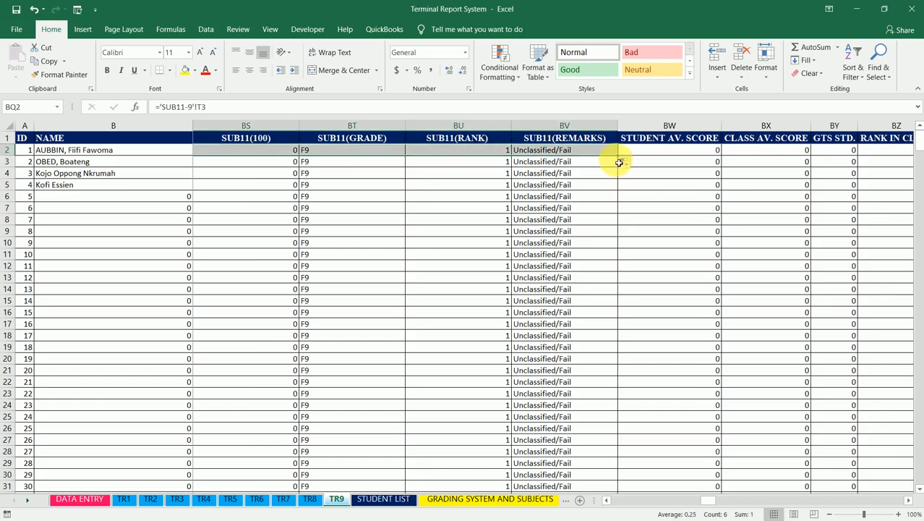
double_click(622, 160)
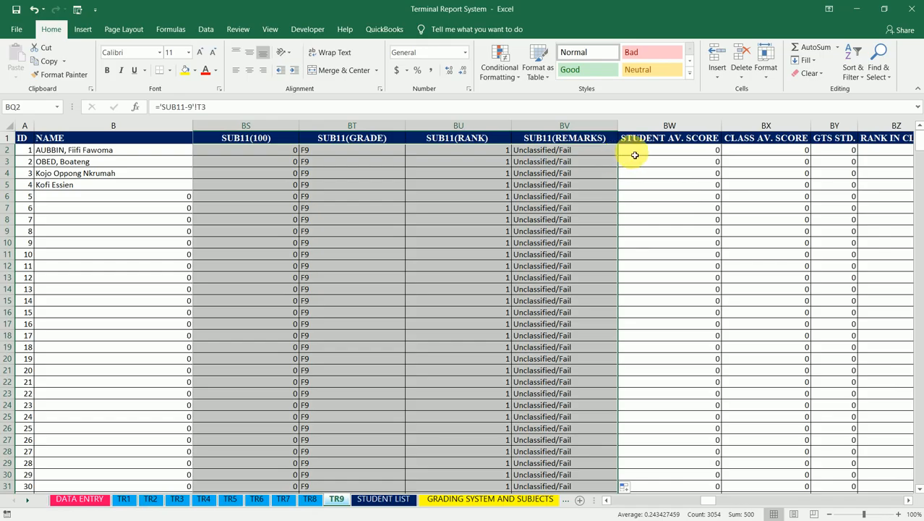
Check the formulas from STUDENT AV. SCORE through SUB2 AGG on the TR9 sheet, and save the workbook.
left_click(635, 155)
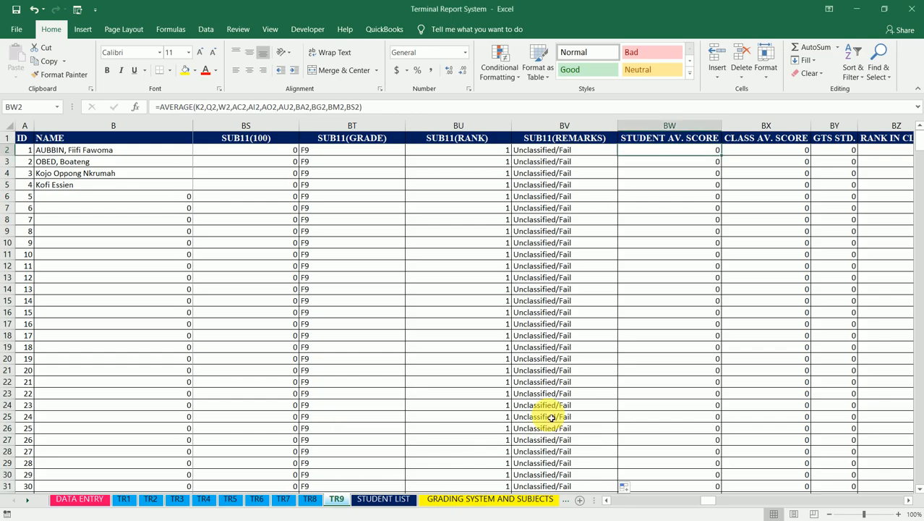
left_click(665, 220)
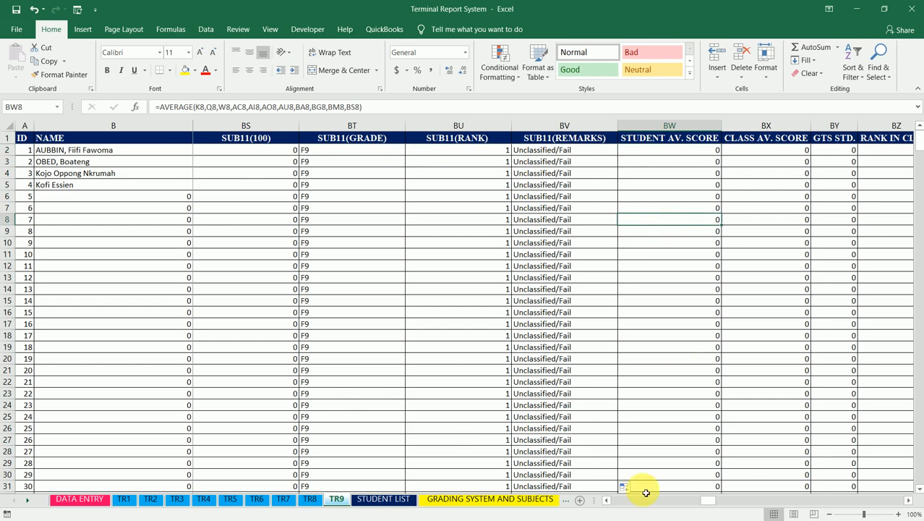
key("Right")
key("Right")
key("Right")
key("Right")
key("Right")
key("Right")
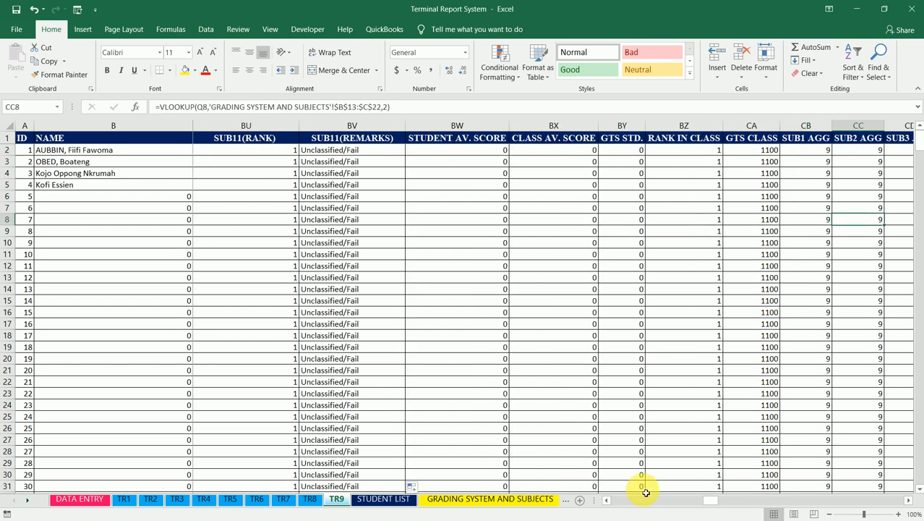
left_click(16, 9)
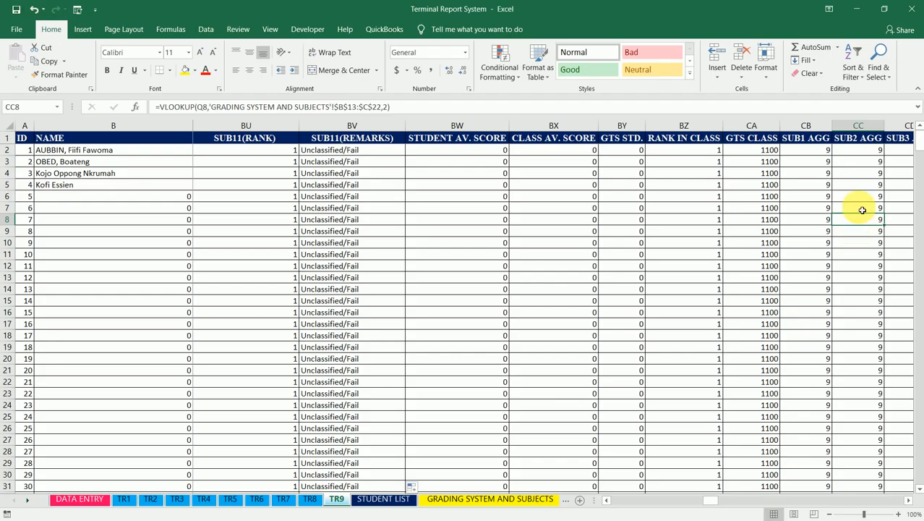
Examine the remaining aggregate columns and the CMSUB1 and SUB1AV1 columns on the TR9 sheet, including the formula in CS2.
key("Right")
key("Right")
key("Right")
key("Right")
key("Right")
key("Right")
key("Right")
key("Right")
key("Right")
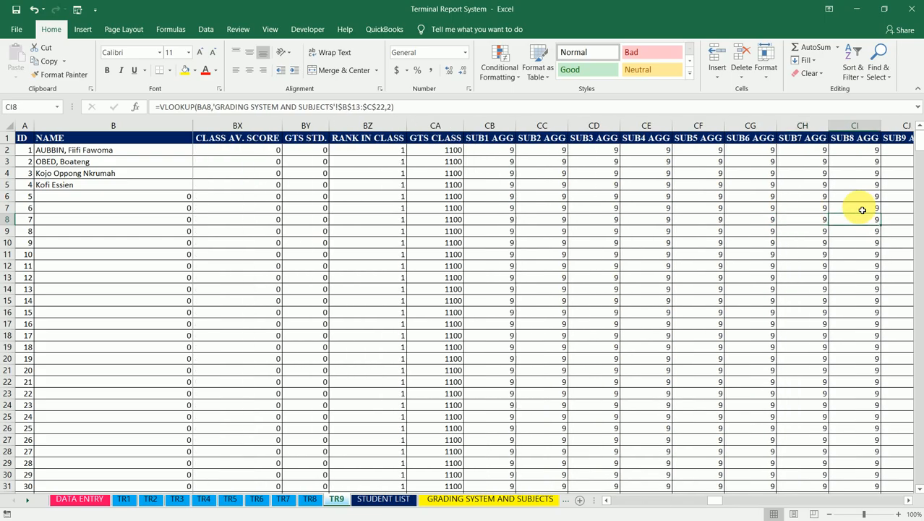
key("Right")
key("Right")
key("Right")
key("Right")
key("Right")
key("Right")
key("Right")
key("Right")
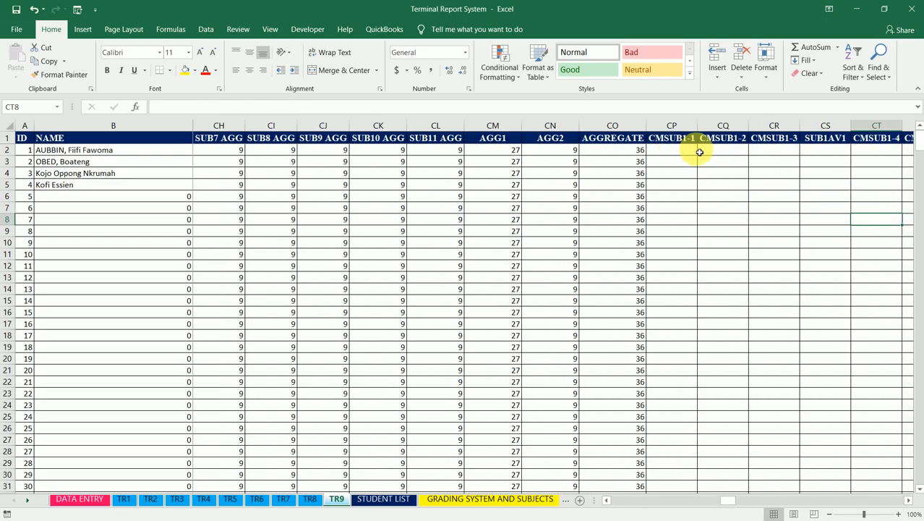
key("Up")
key("Up")
key("Up")
key("Up")
key("Up")
key("Up")
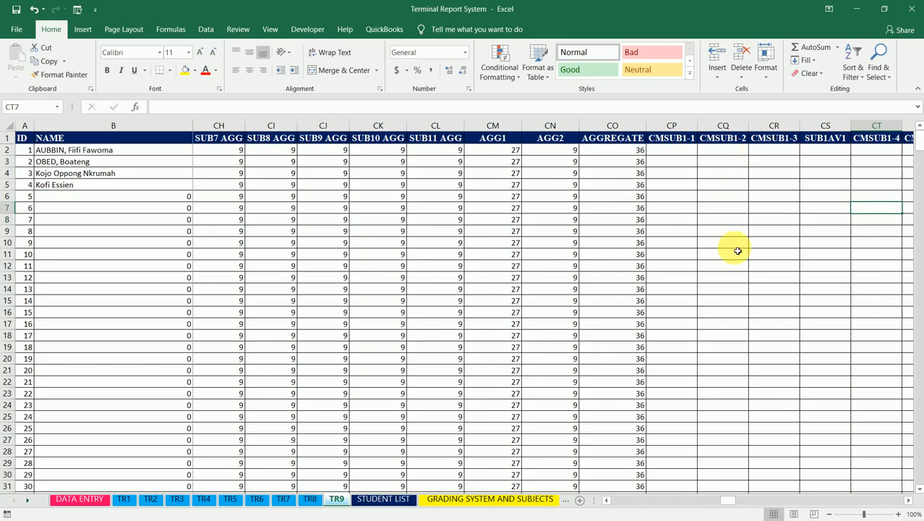
key("Left")
key("Left")
key("Left")
key("Left")
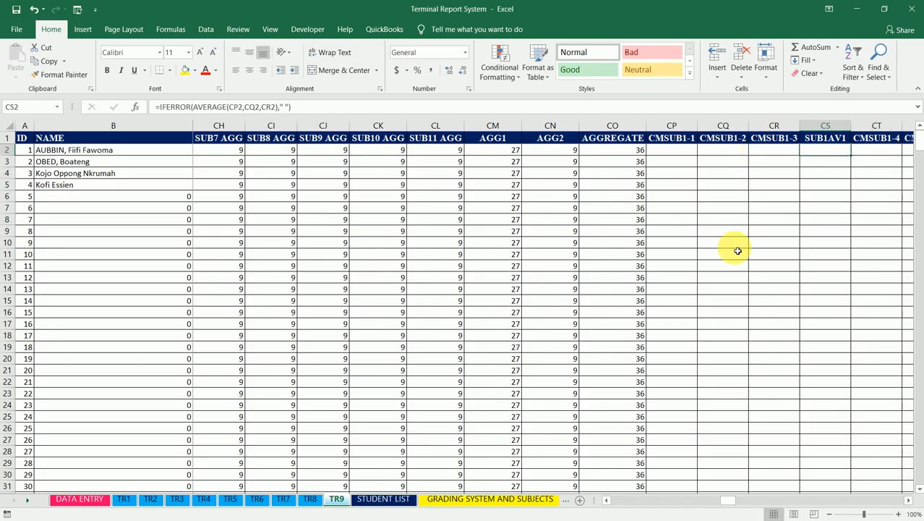
key("Right")
key("Right")
key("Left")
key("Left")
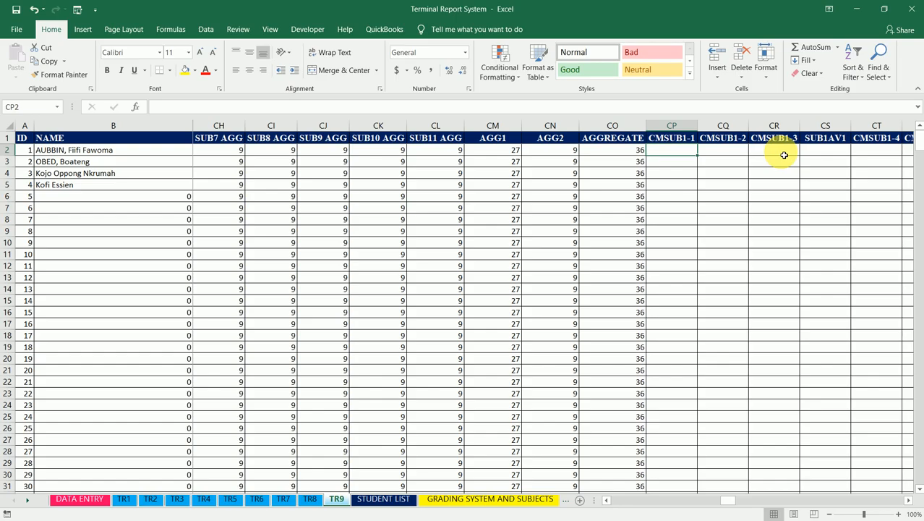
Save the Terminal Report System workbook with the relinked TR9 sheet.
left_click(16, 9)
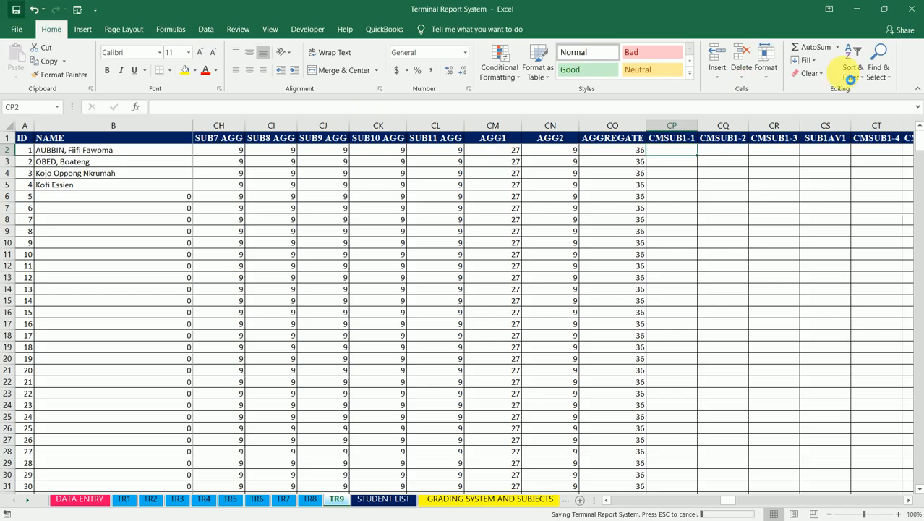